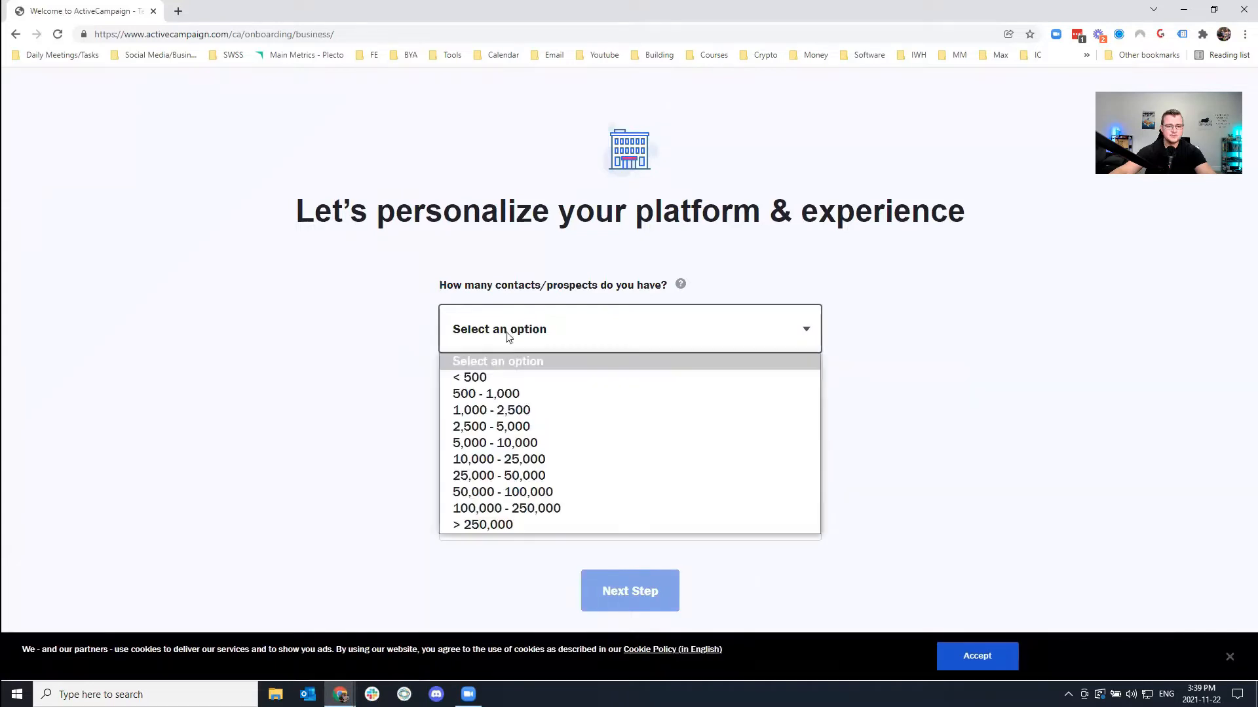
# Set the business profile to under 500 contacts, 1 employee and the Software industry.
pyautogui.click(501, 378)
pyautogui.click(370, 393)
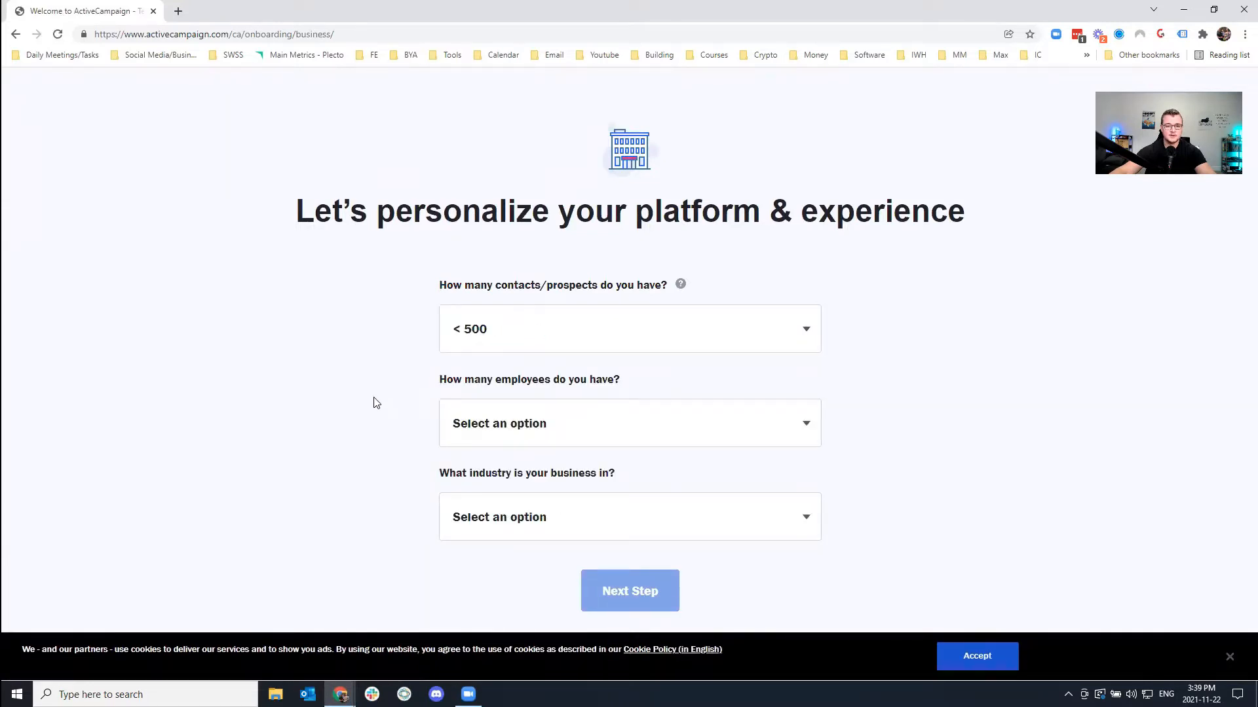
pyautogui.click(527, 426)
pyautogui.click(511, 472)
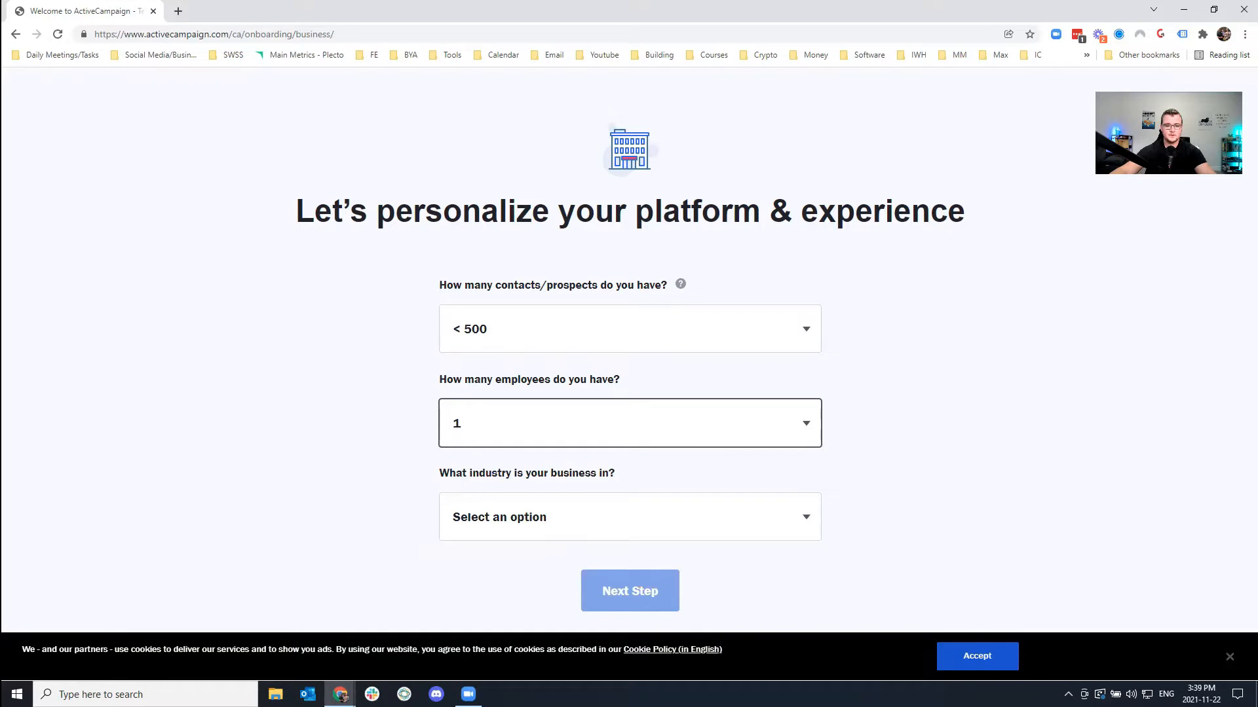
pyautogui.click(485, 514)
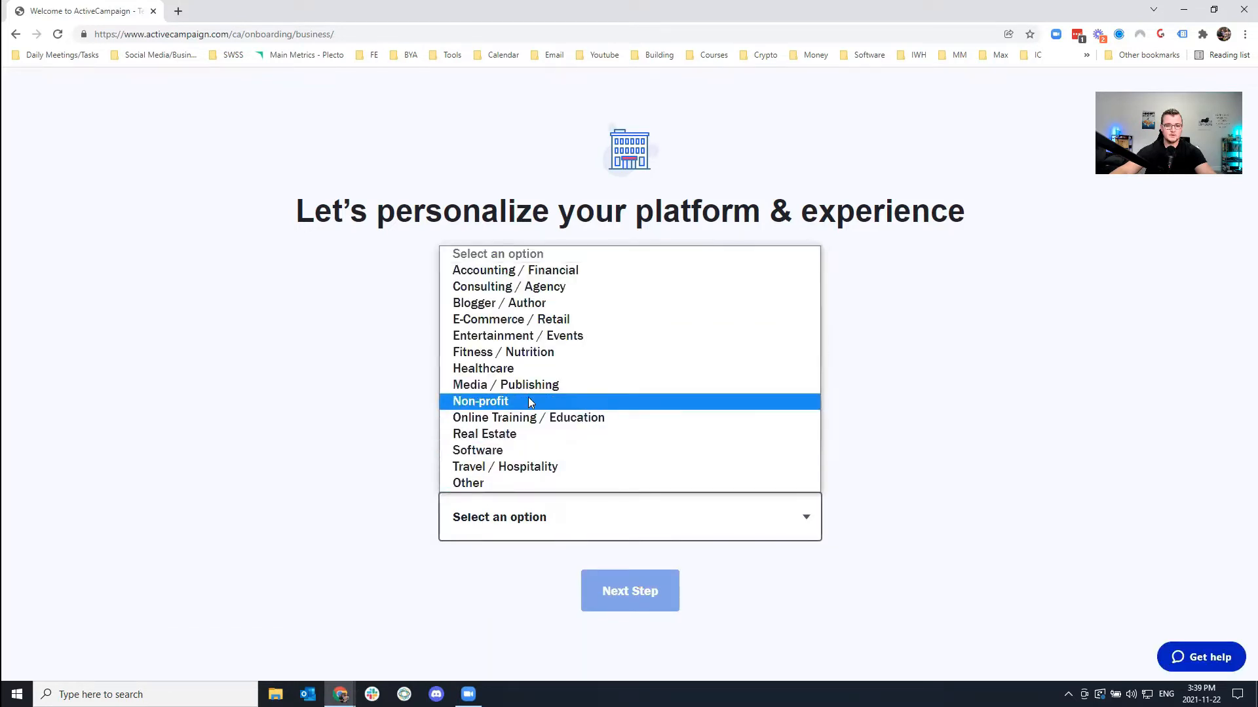
pyautogui.click(485, 450)
pyautogui.scroll(-2, 365, 505)
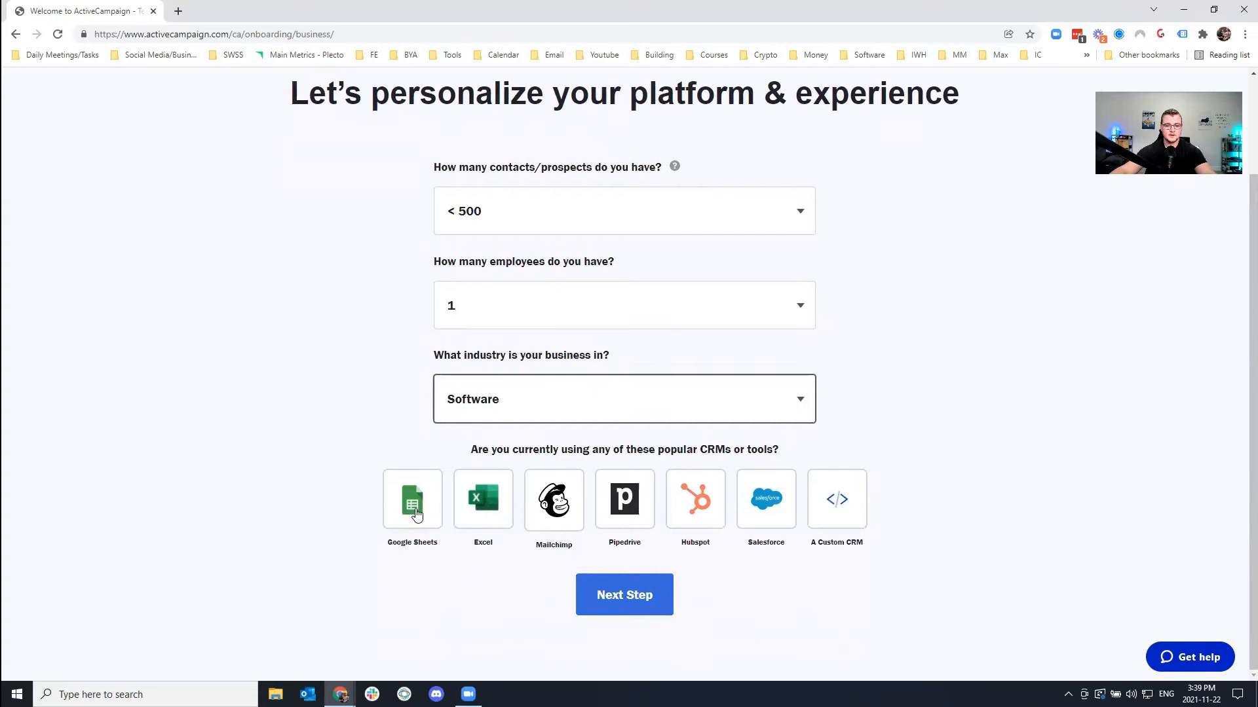
pyautogui.click(655, 582)
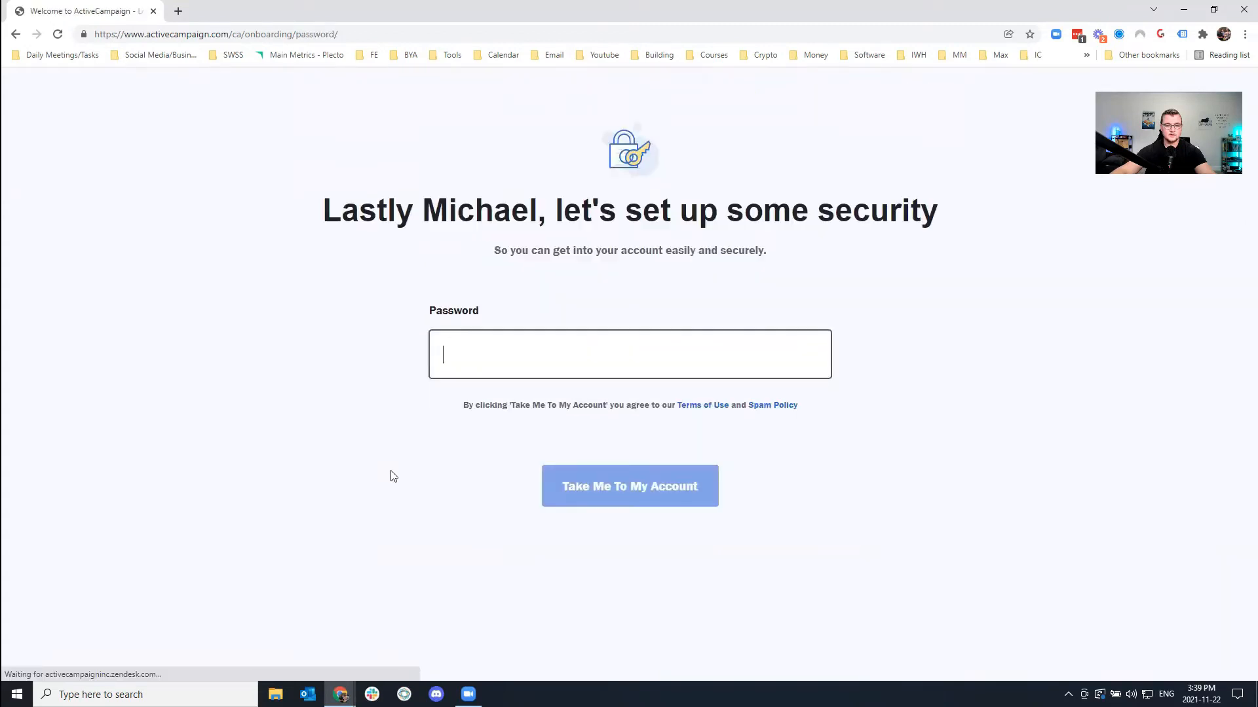
# Enter the account password and go into the new account.
pyautogui.hotkey('ctrl', 'v')
pyautogui.write('•••••••')
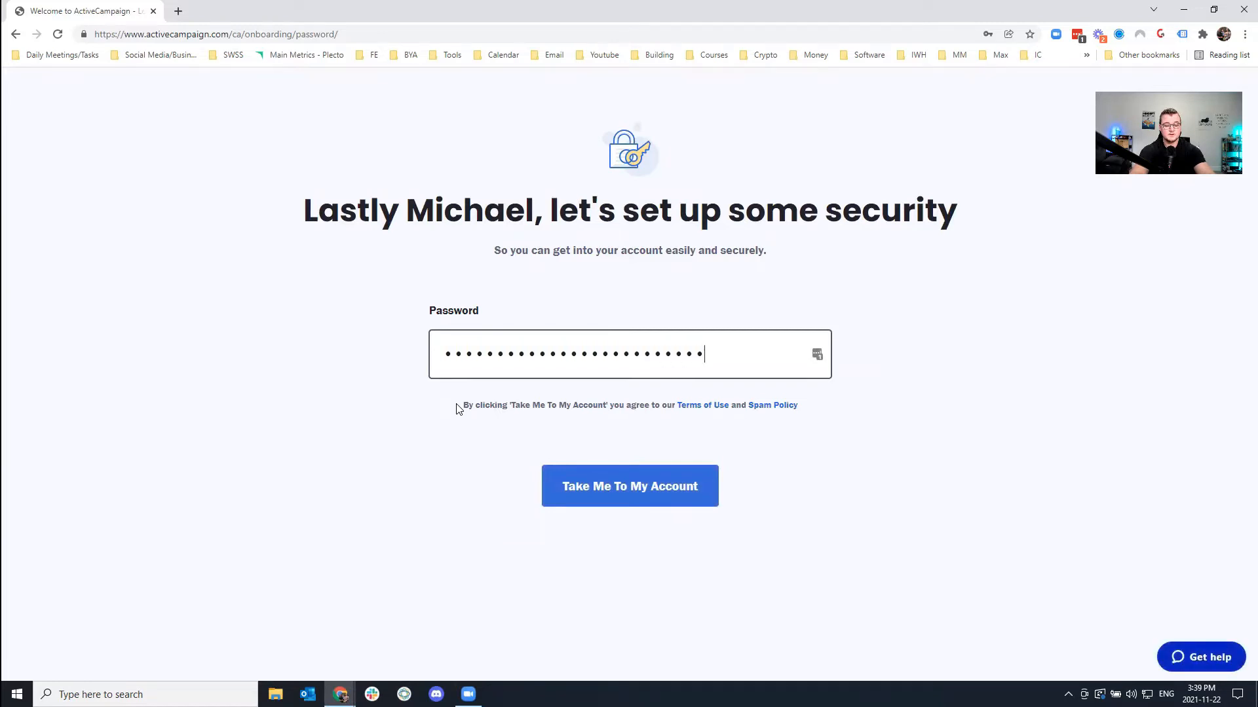
pyautogui.doubleClick(552, 359)
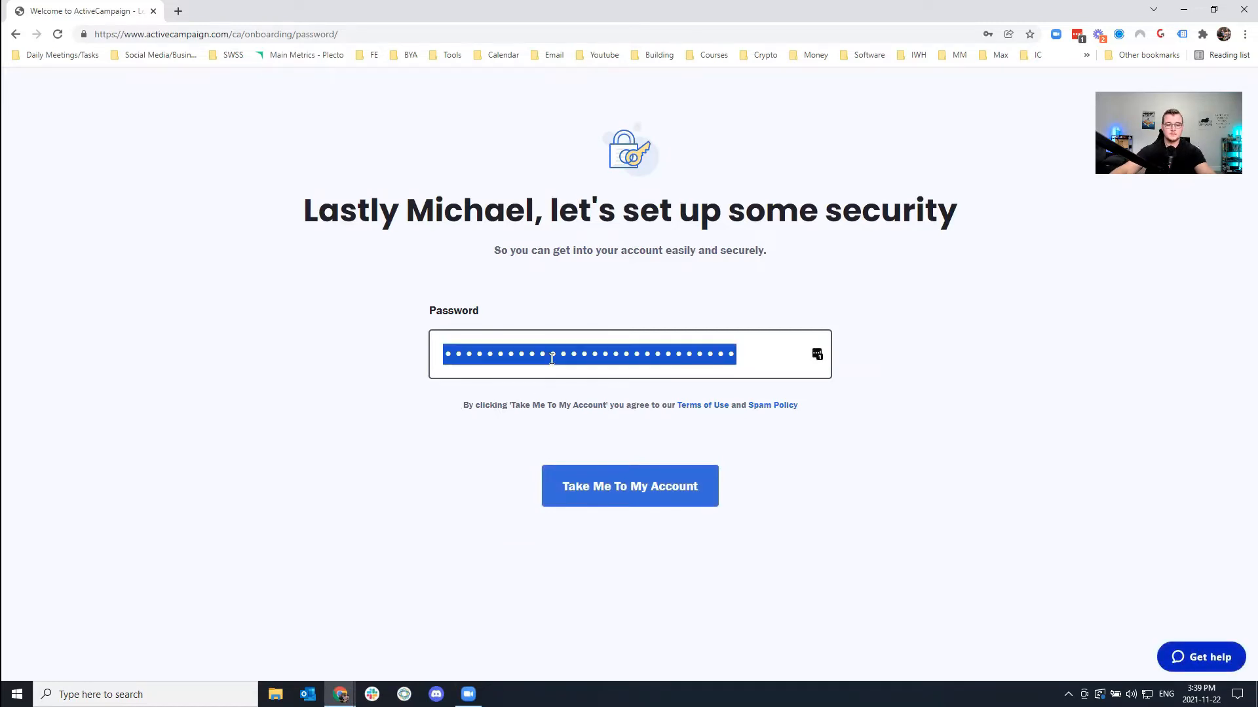
pyautogui.write('•••••')
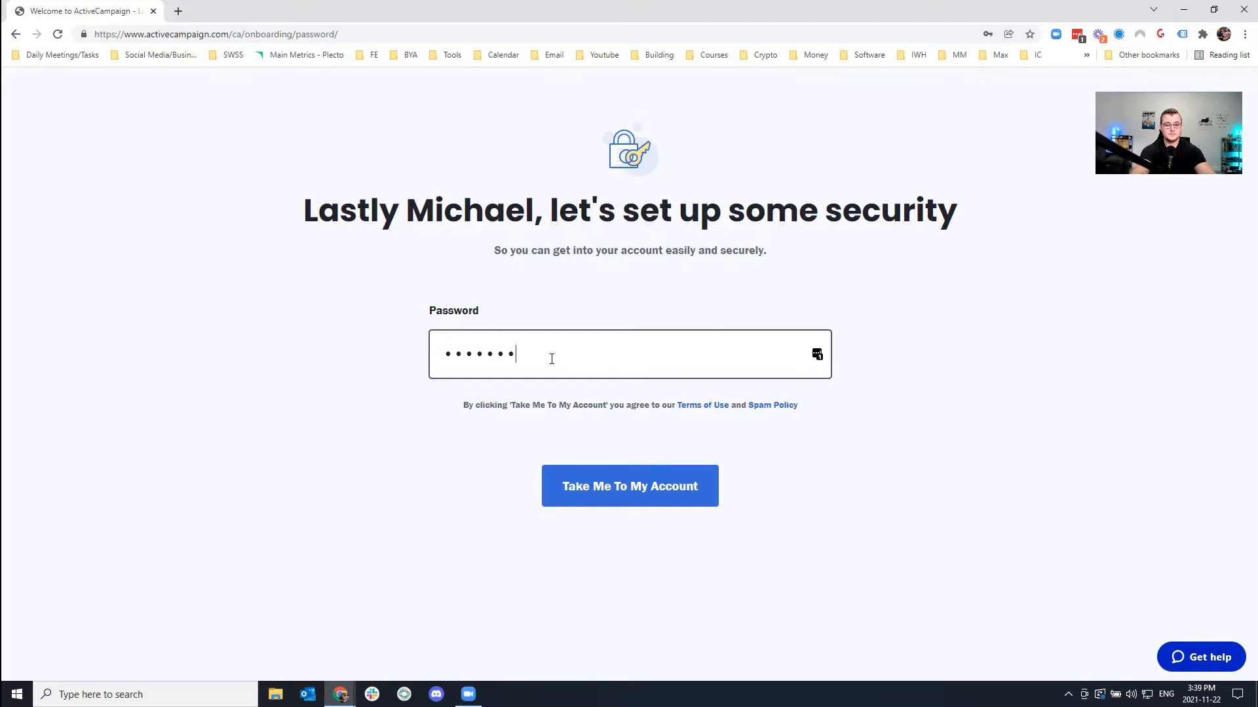
pyautogui.write('•••••••')
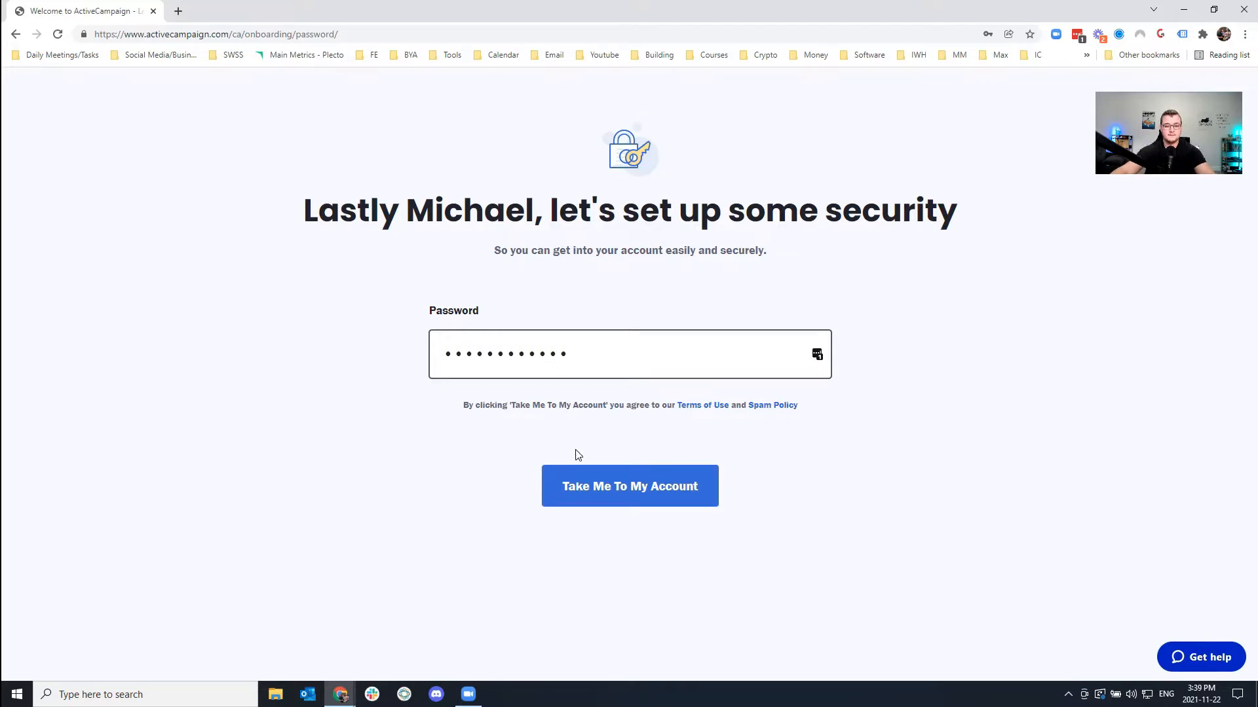
pyautogui.click(597, 490)
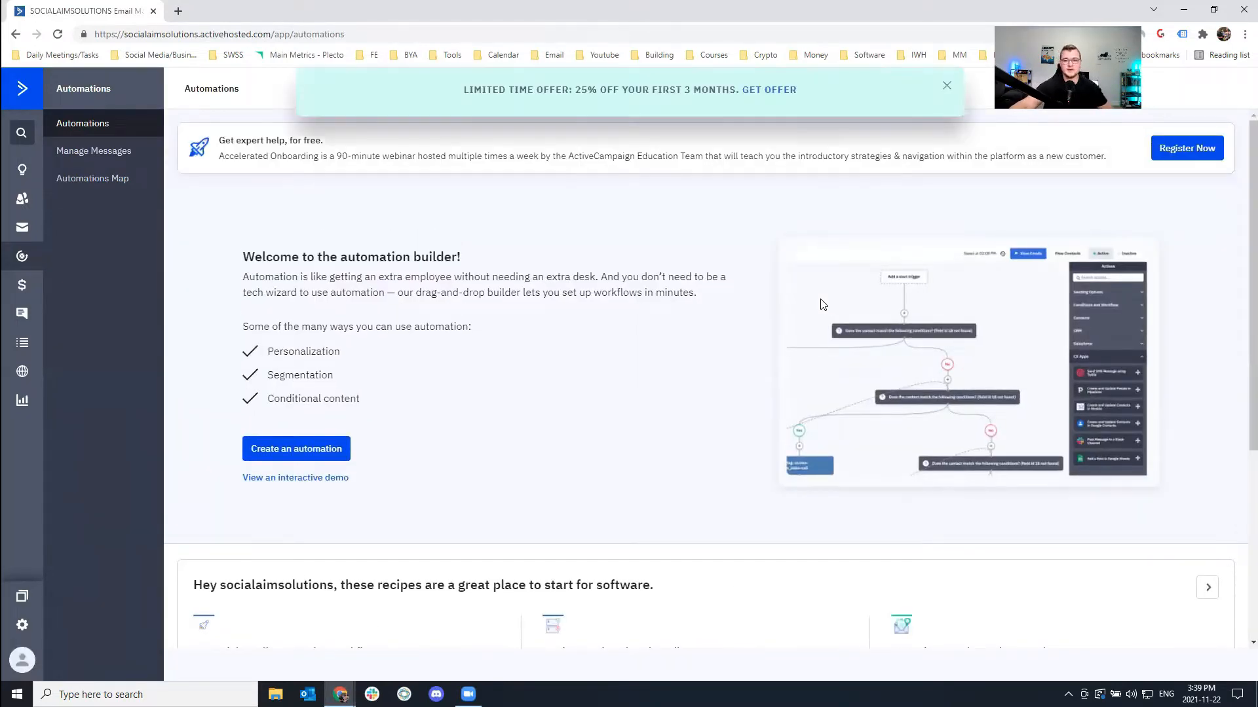
# Dismiss the limited-time offer banner and open the Getting Started checklist.
pyautogui.click(946, 88)
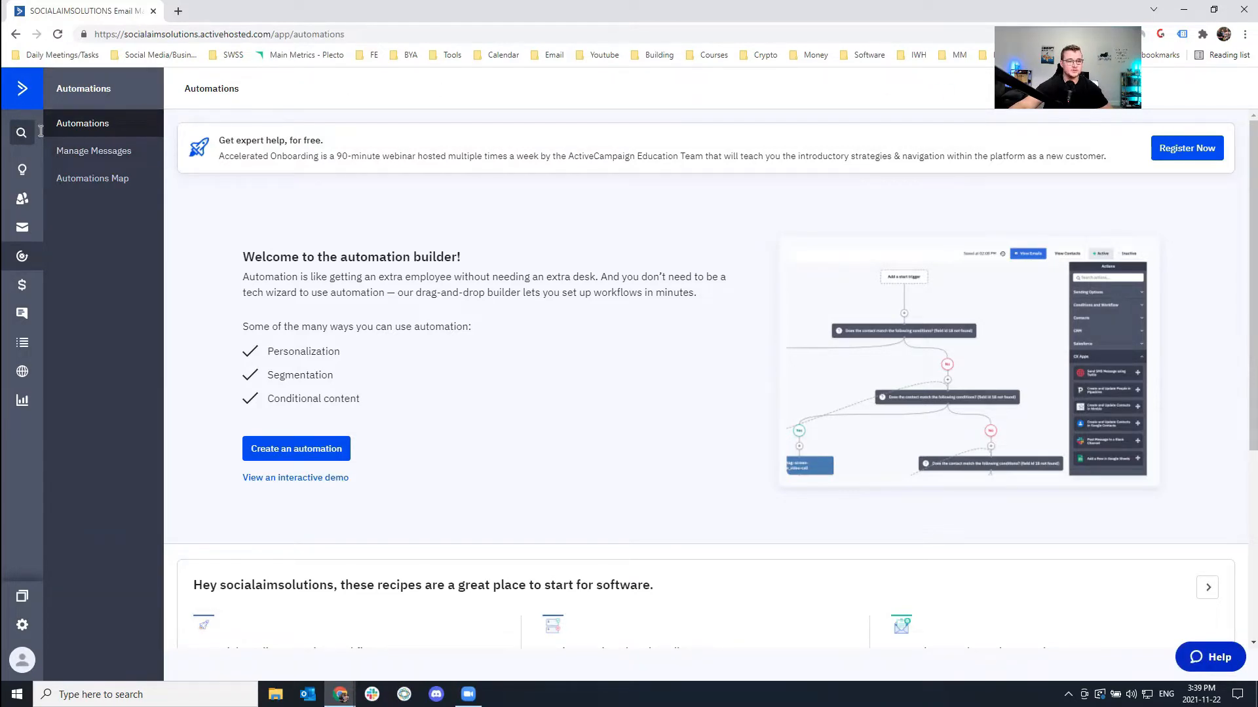
pyautogui.click(21, 169)
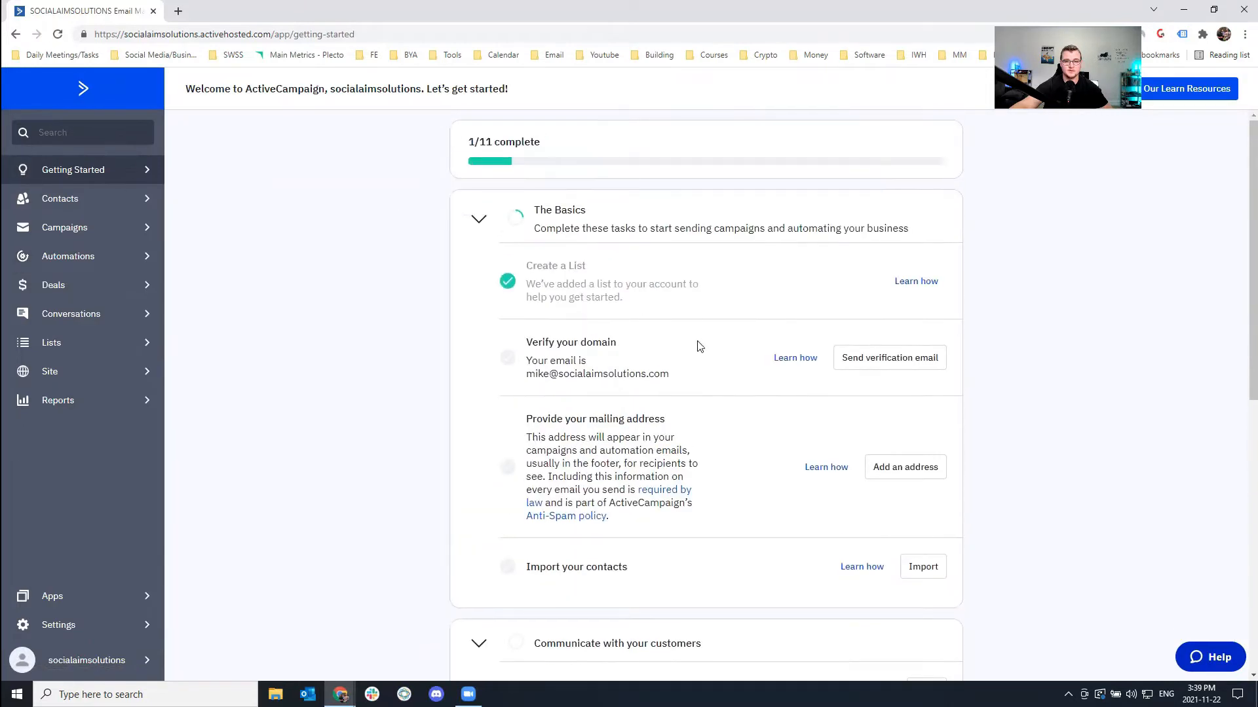
pyautogui.scroll(-1, 524, 214)
pyautogui.moveTo(532, 277); pyautogui.dragTo(619, 279)
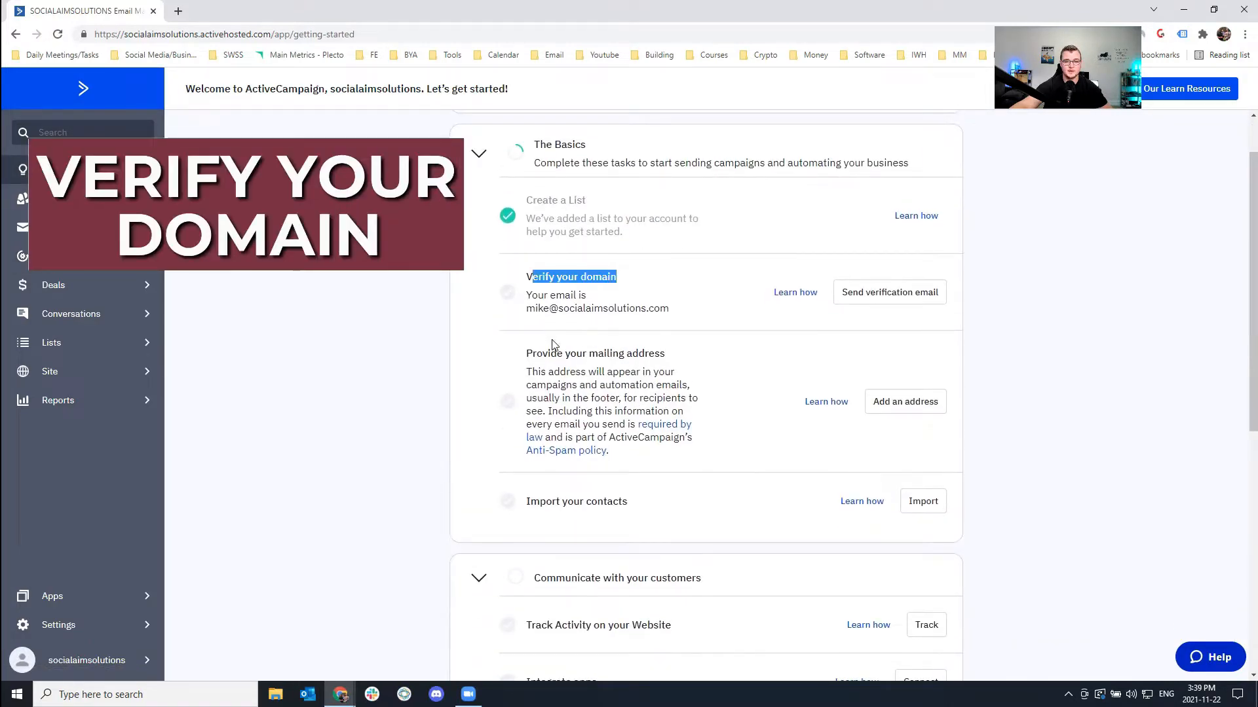
pyautogui.moveTo(535, 353); pyautogui.dragTo(673, 356)
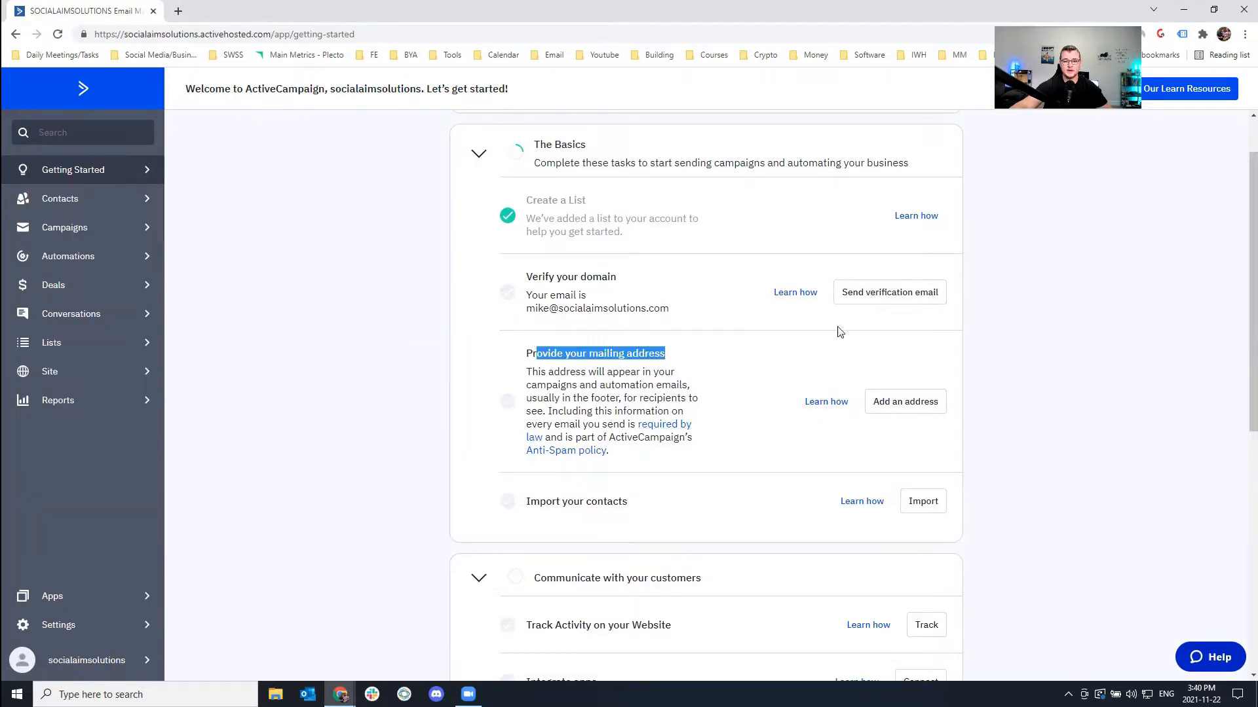
# Send the domain verification email and open the mailbox bookmark in a new tab.
pyautogui.click(878, 299)
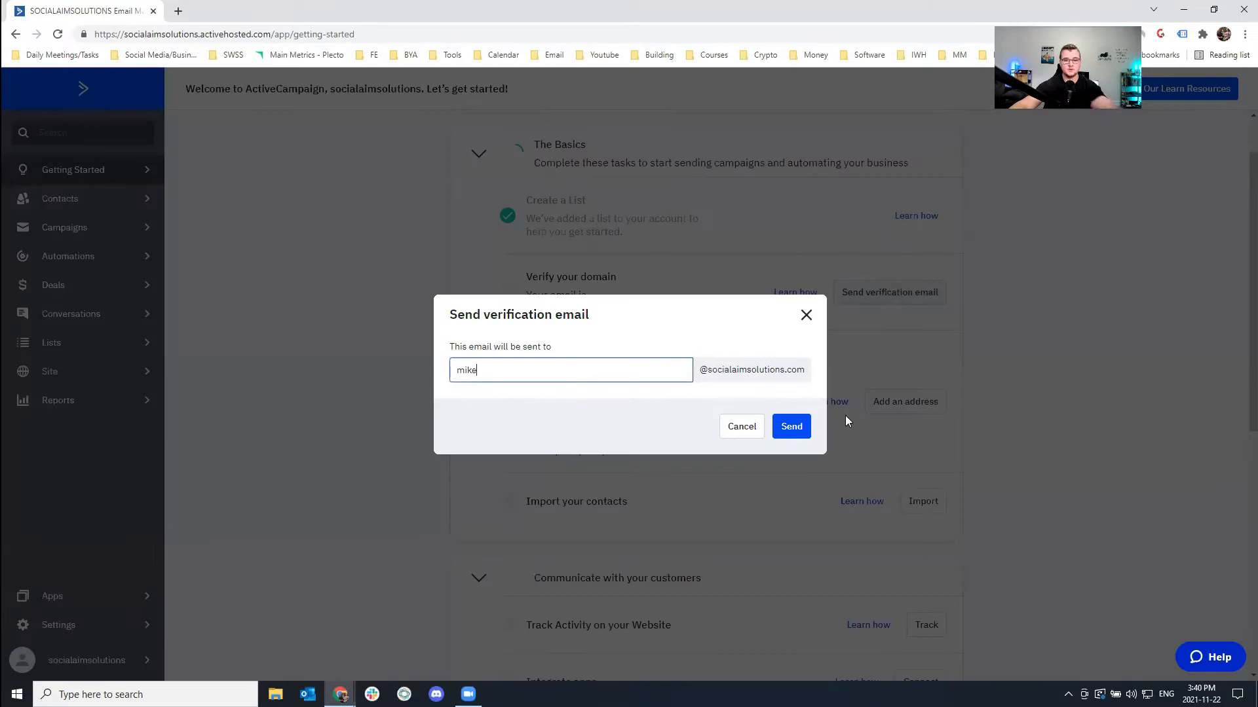
pyautogui.click(796, 430)
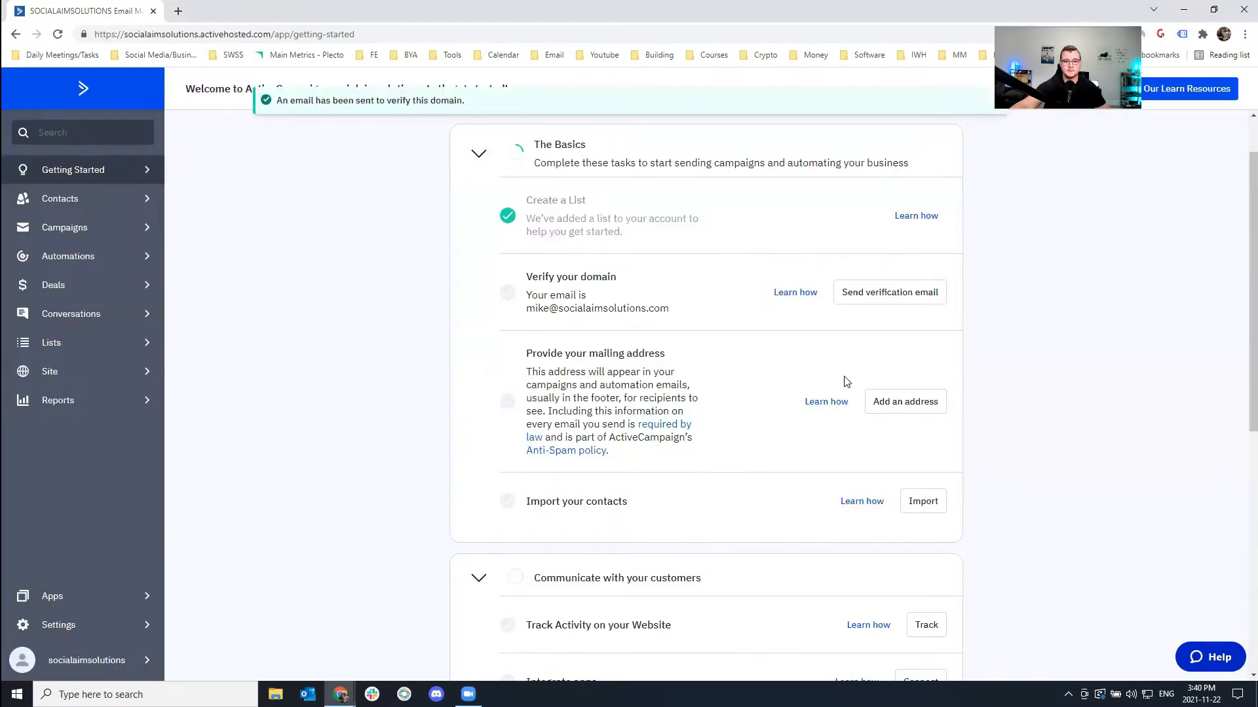
pyautogui.click(554, 55)
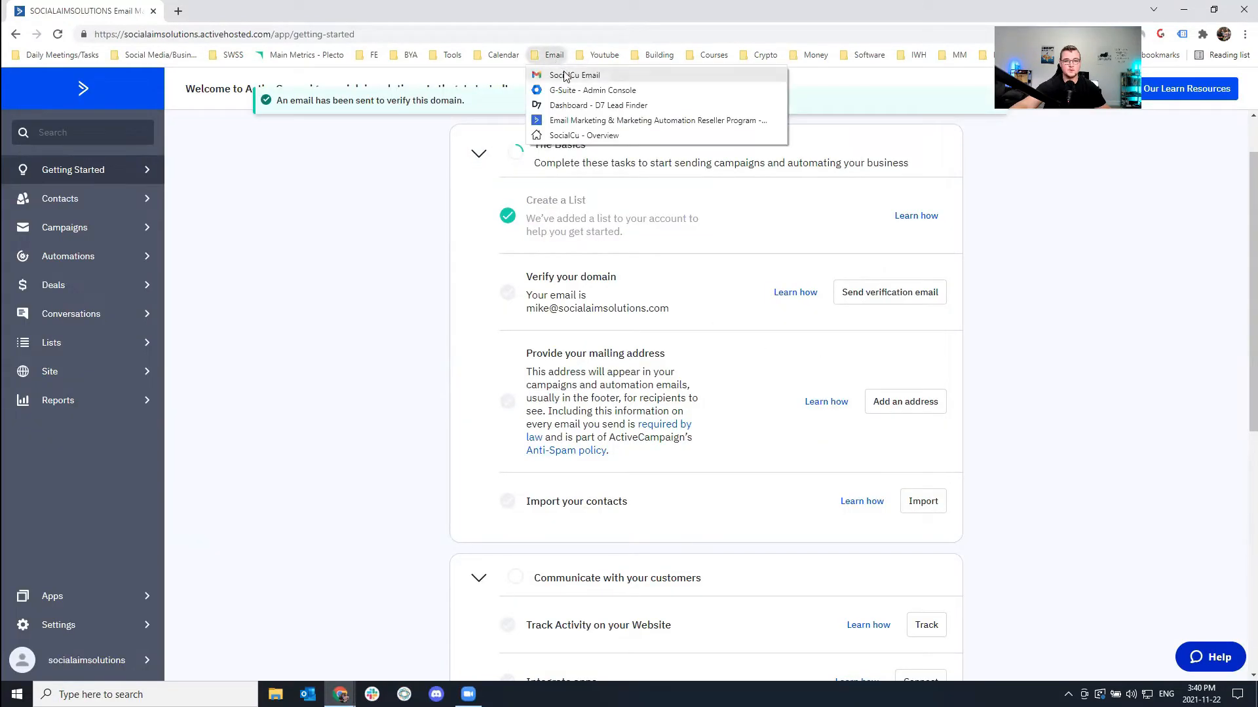
pyautogui.rightClick(564, 75)
pyautogui.click(617, 83)
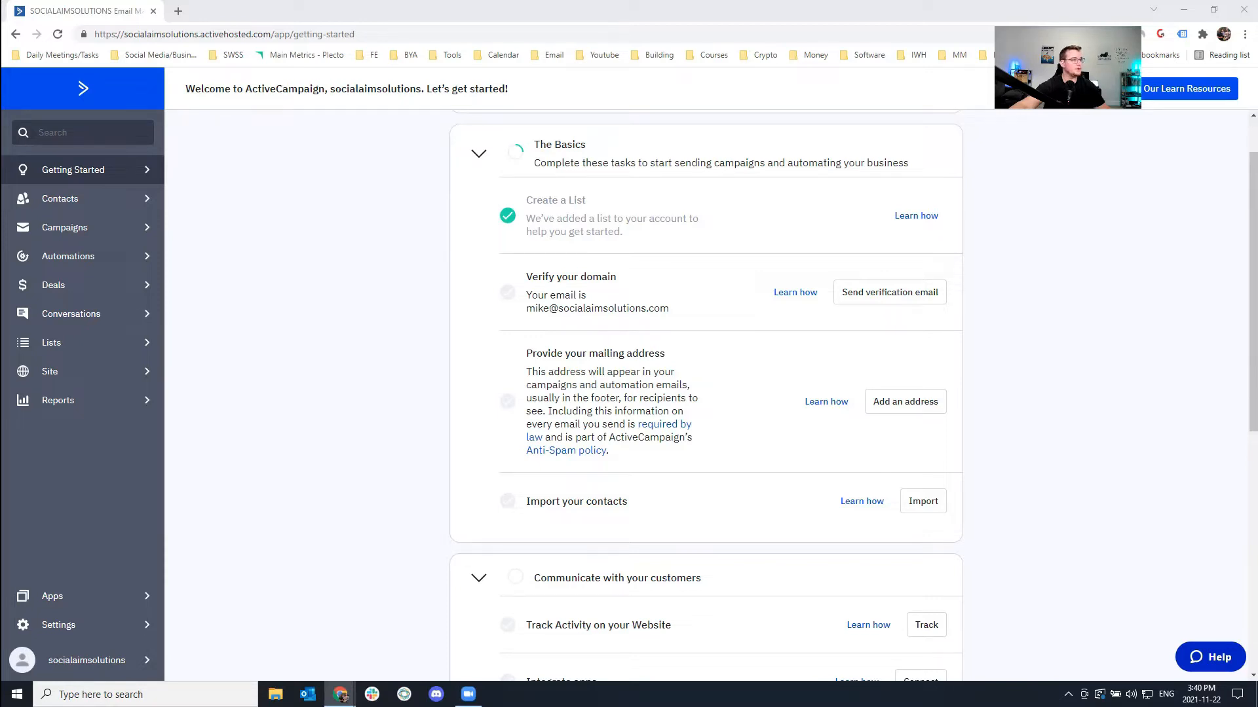
# Start a mailing address, autofilling the company address from the 'Soci' suggestion.
pyautogui.click(907, 402)
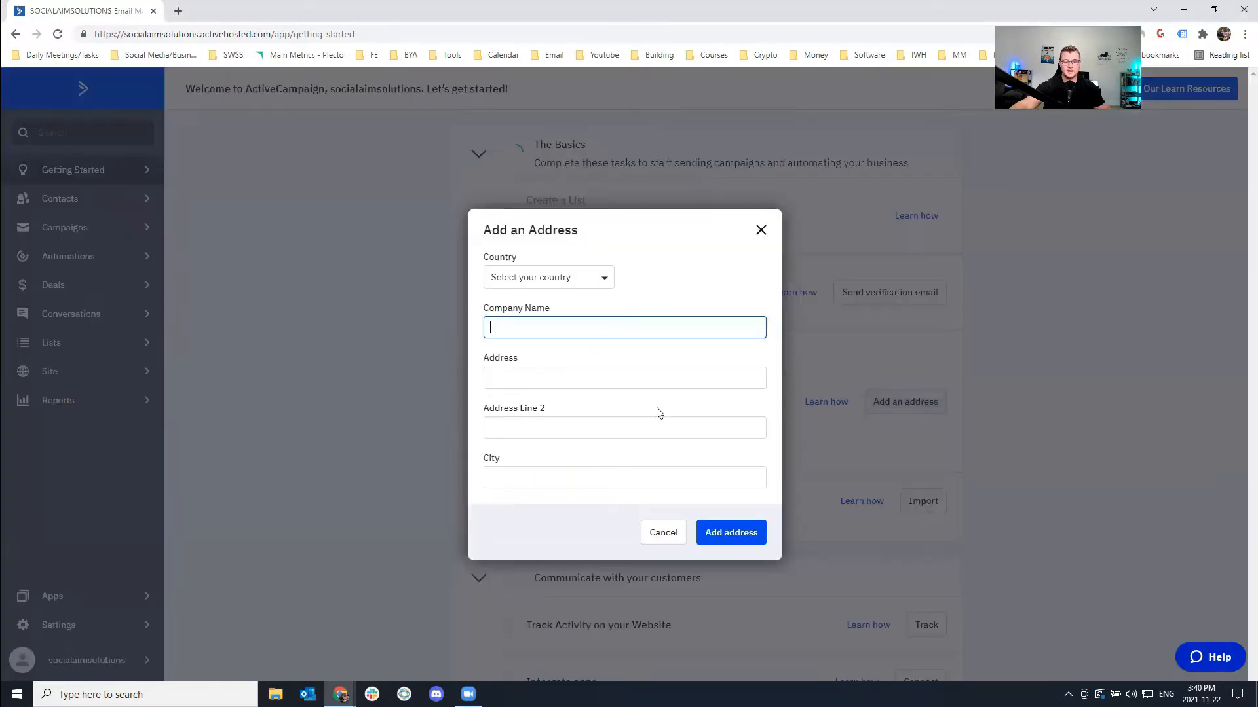
pyautogui.write('Social')
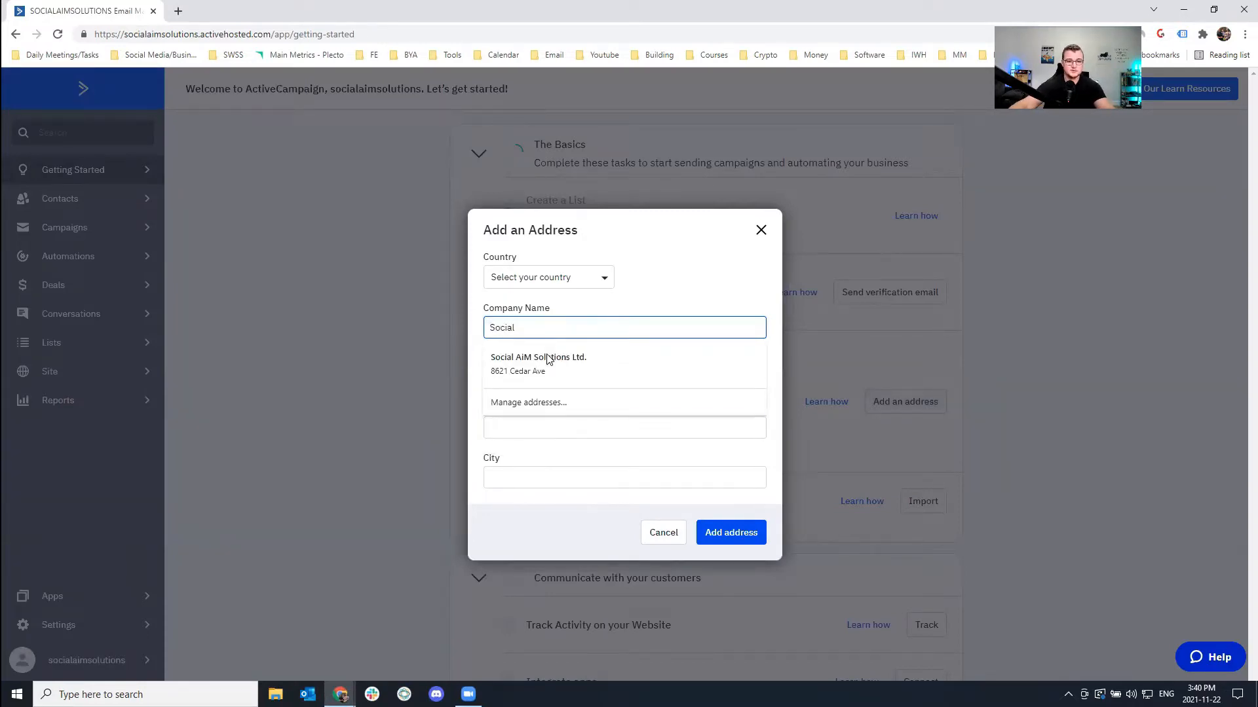
pyautogui.click(551, 360)
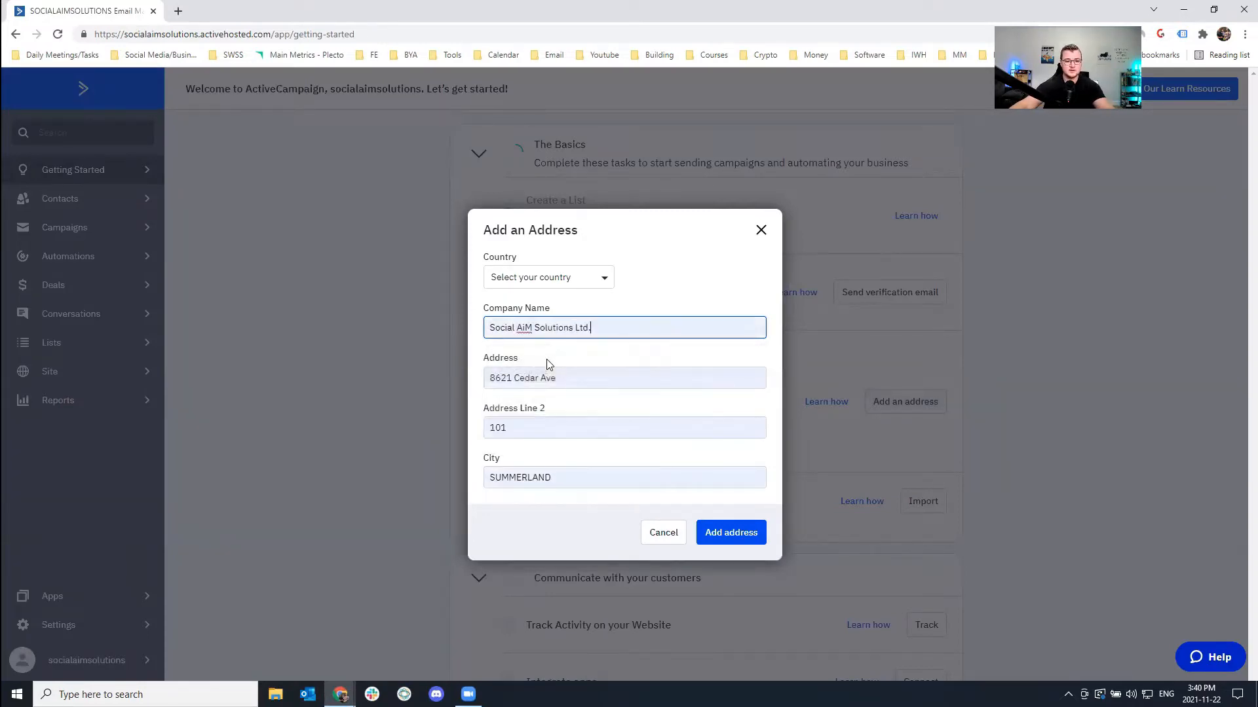
pyautogui.click(747, 540)
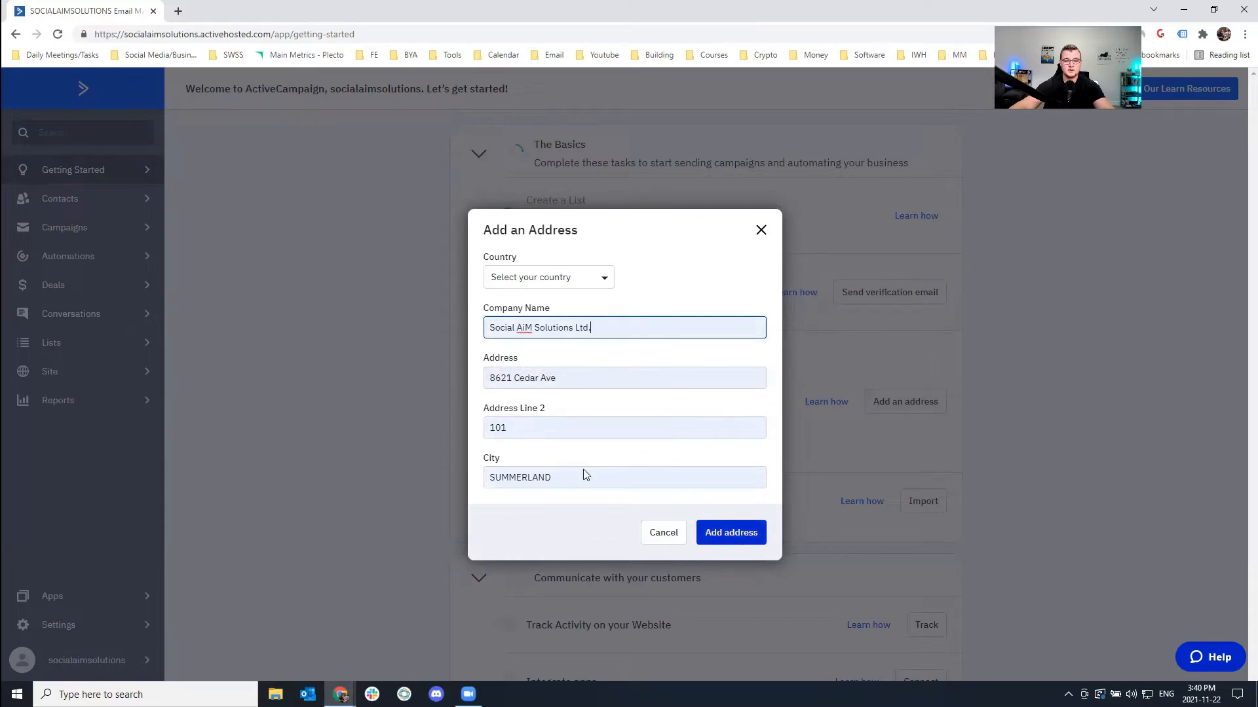
pyautogui.click(732, 536)
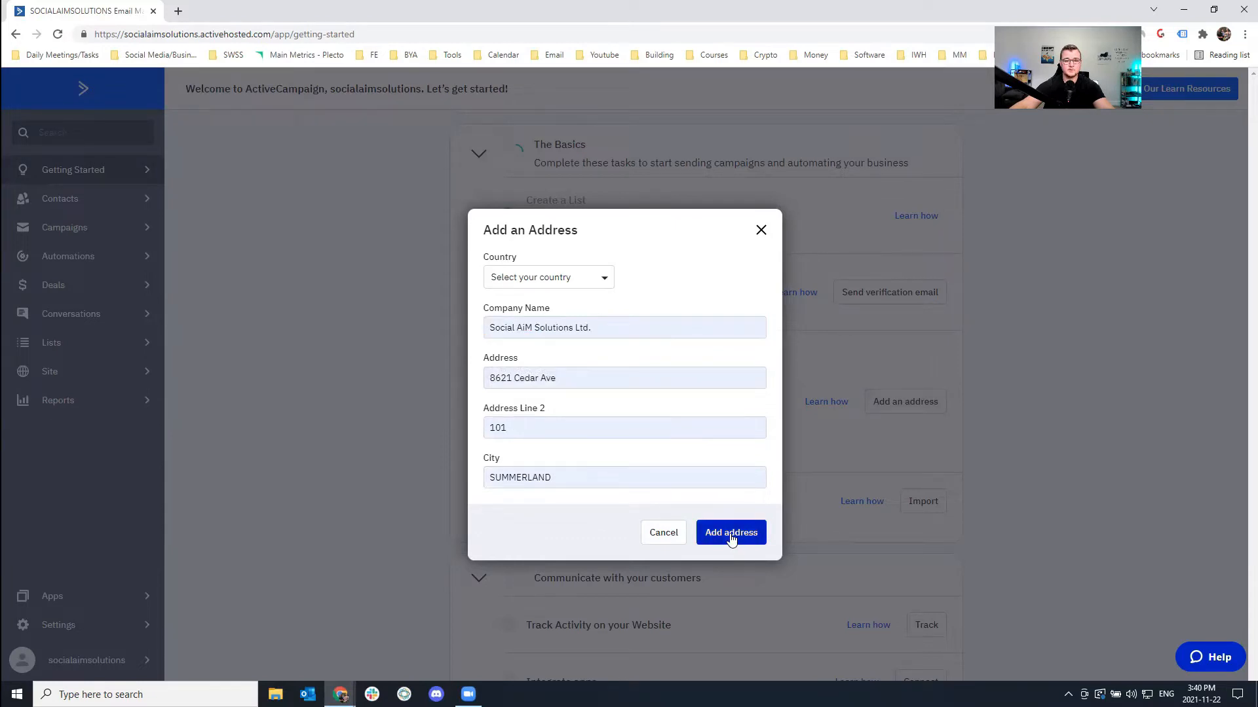
# Set the address country to Canada.
pyautogui.click(564, 275)
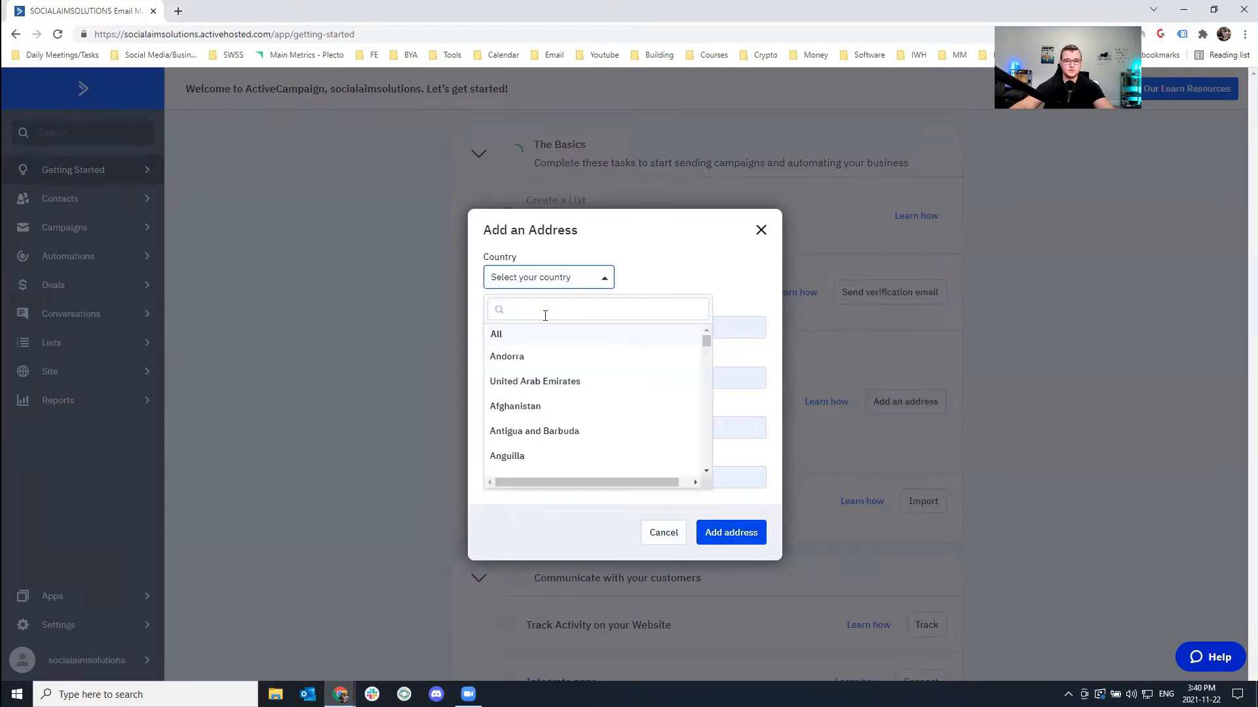
pyautogui.click(529, 310)
pyautogui.write('Canada')
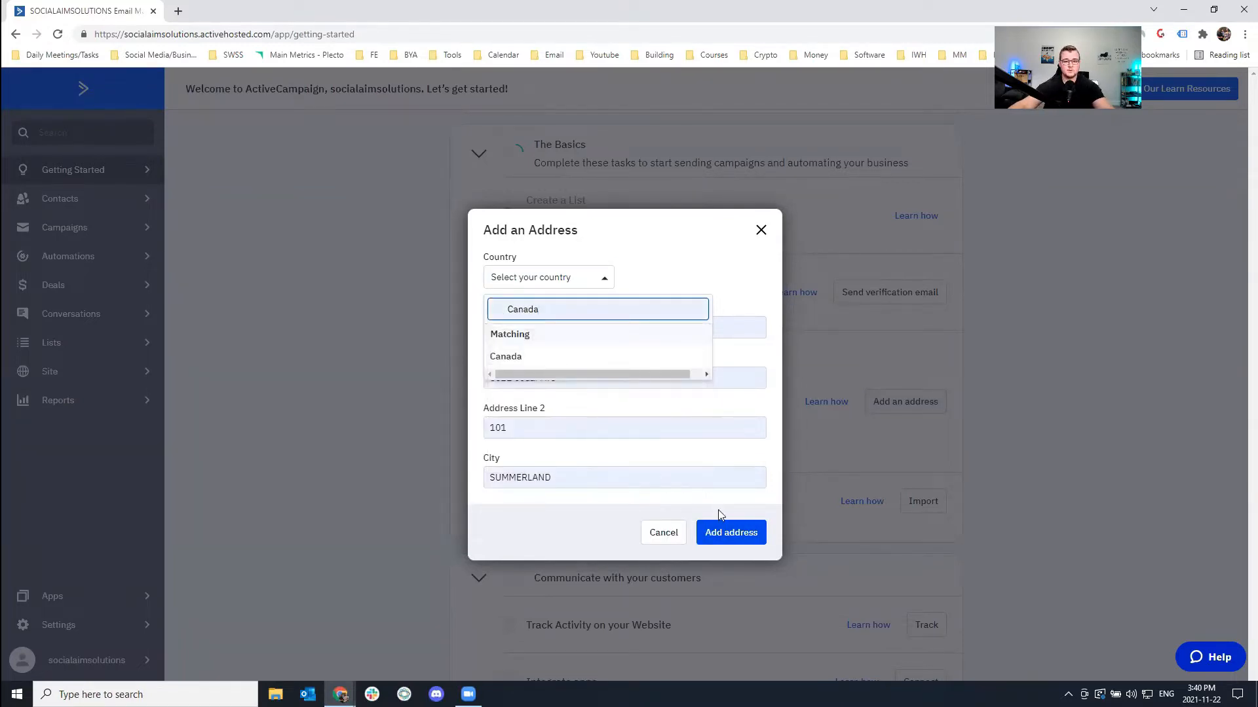
pyautogui.click(727, 533)
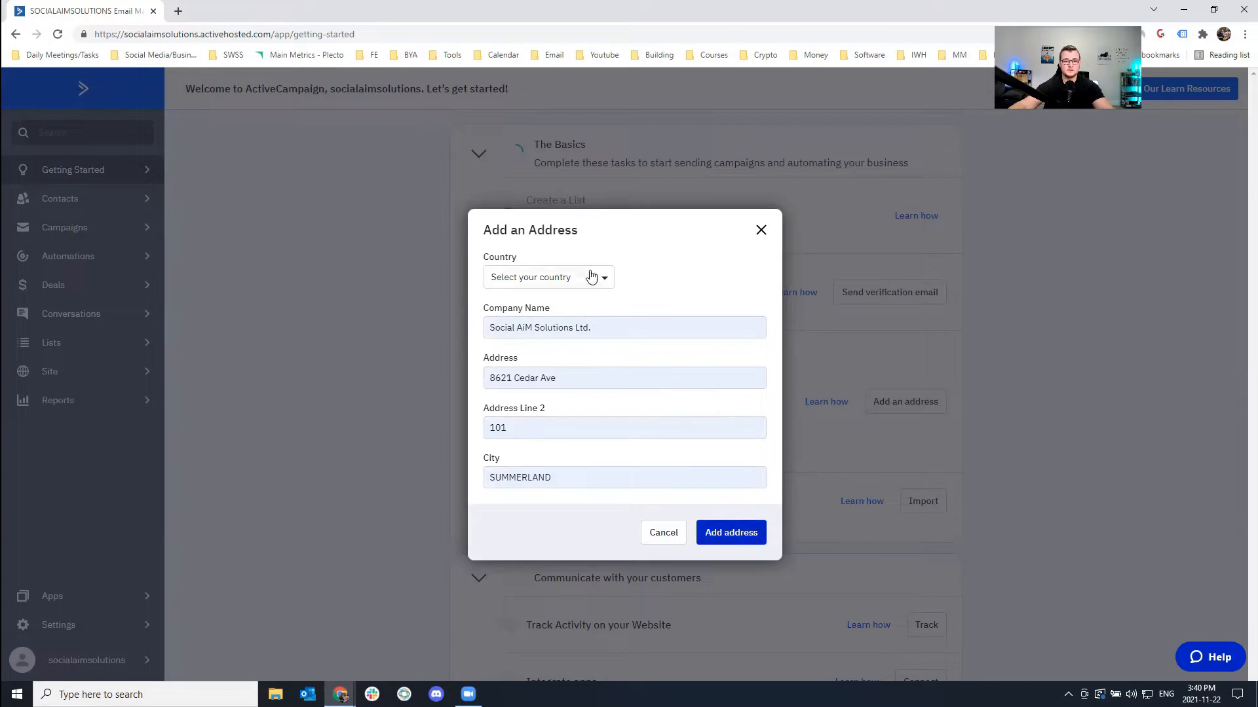
pyautogui.click(591, 277)
pyautogui.scroll(-3, 581, 370)
pyautogui.scroll(-8, 576, 386)
pyautogui.scroll(-5, 534, 402)
pyautogui.scroll(3, 542, 393)
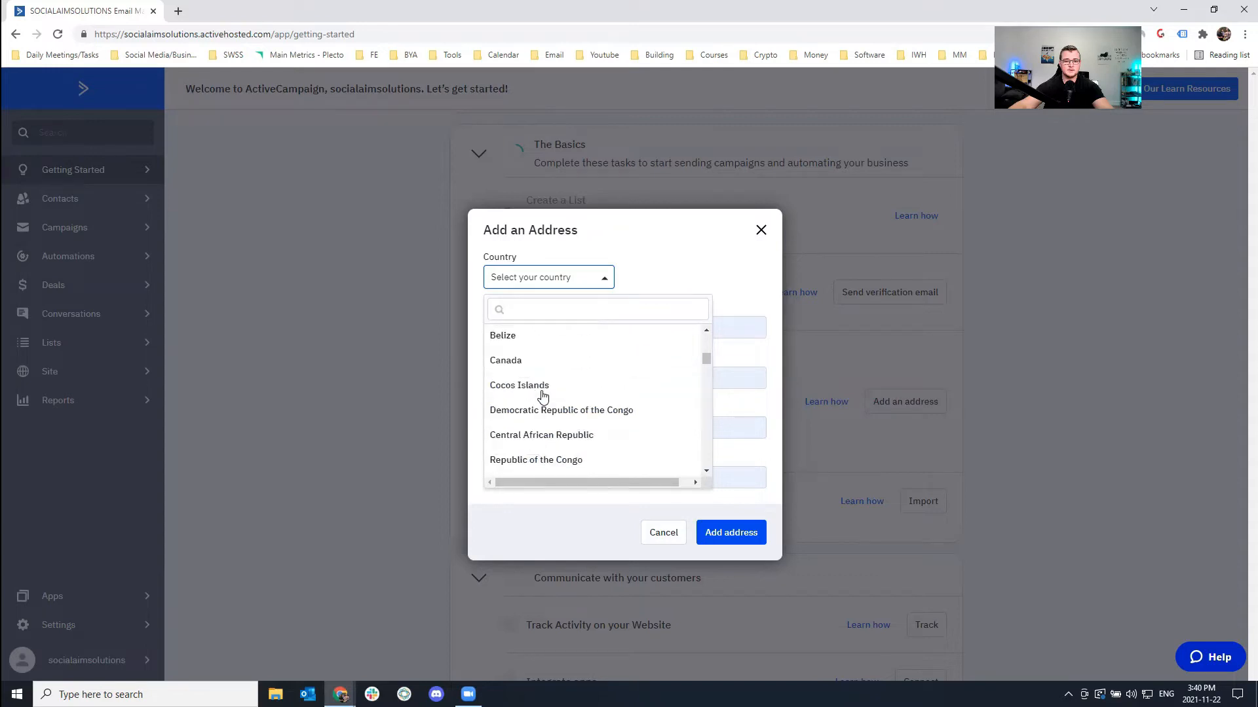
pyautogui.click(508, 427)
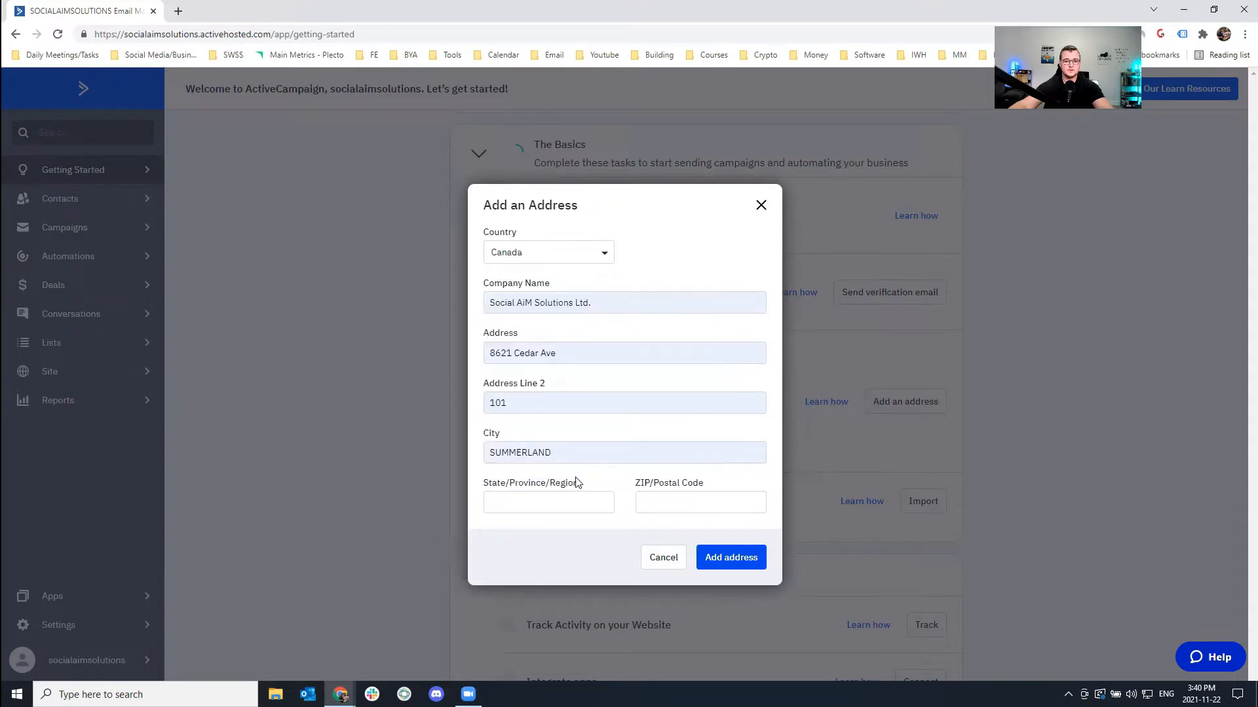
# Fill in British Columbia with its postal code and save the mailing address.
pyautogui.click(539, 501)
pyautogui.click(523, 211)
pyautogui.click(731, 562)
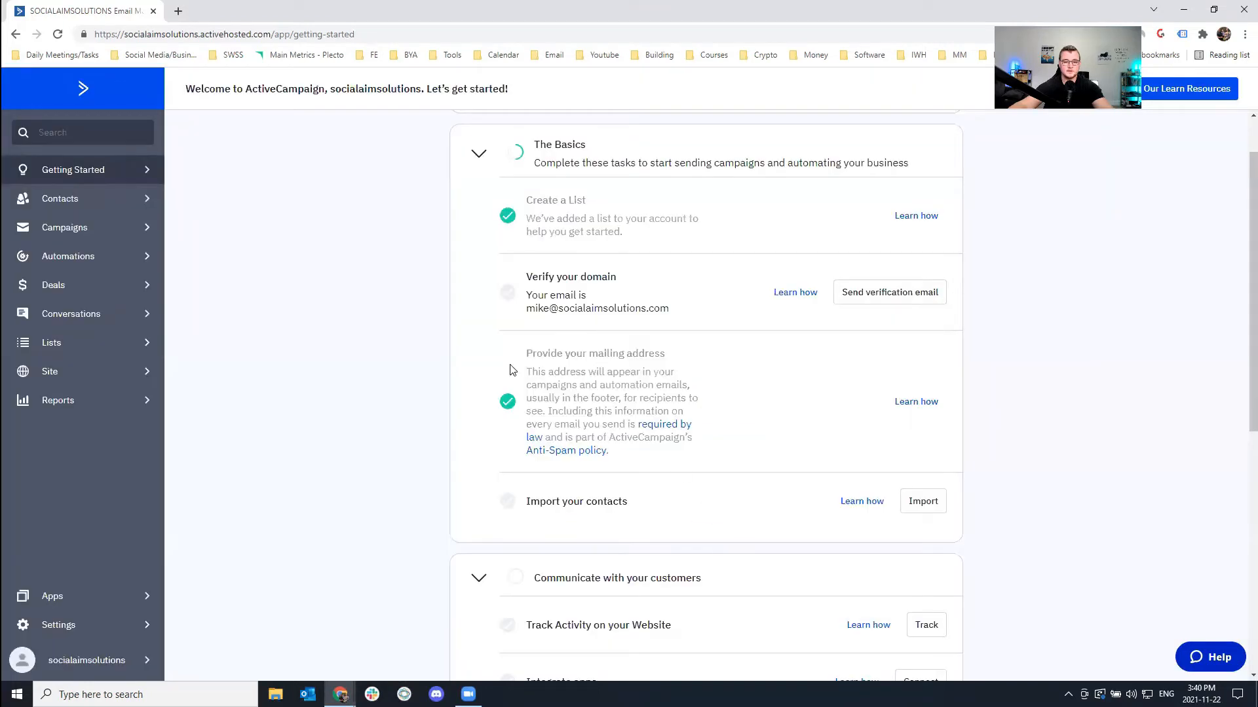
# Look over the 2/11 Getting Started checklist, then go to the Contacts page.
pyautogui.scroll(-7, 512, 371)
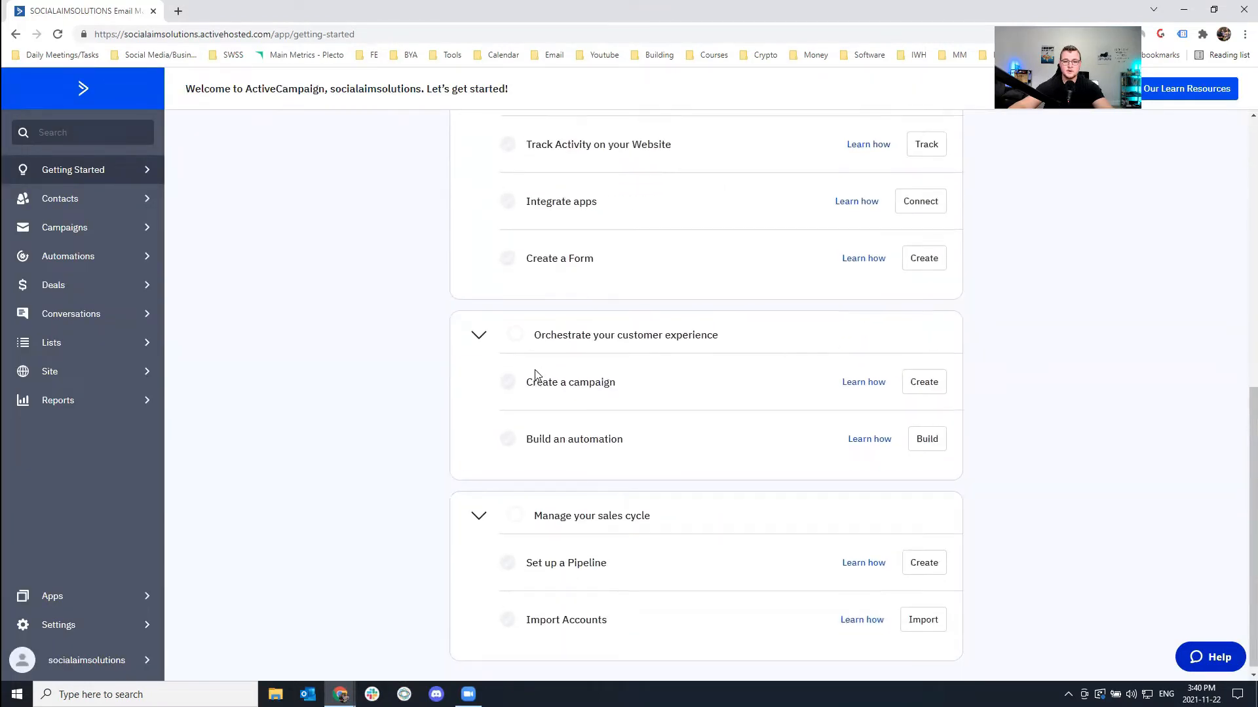
pyautogui.scroll(8, 538, 376)
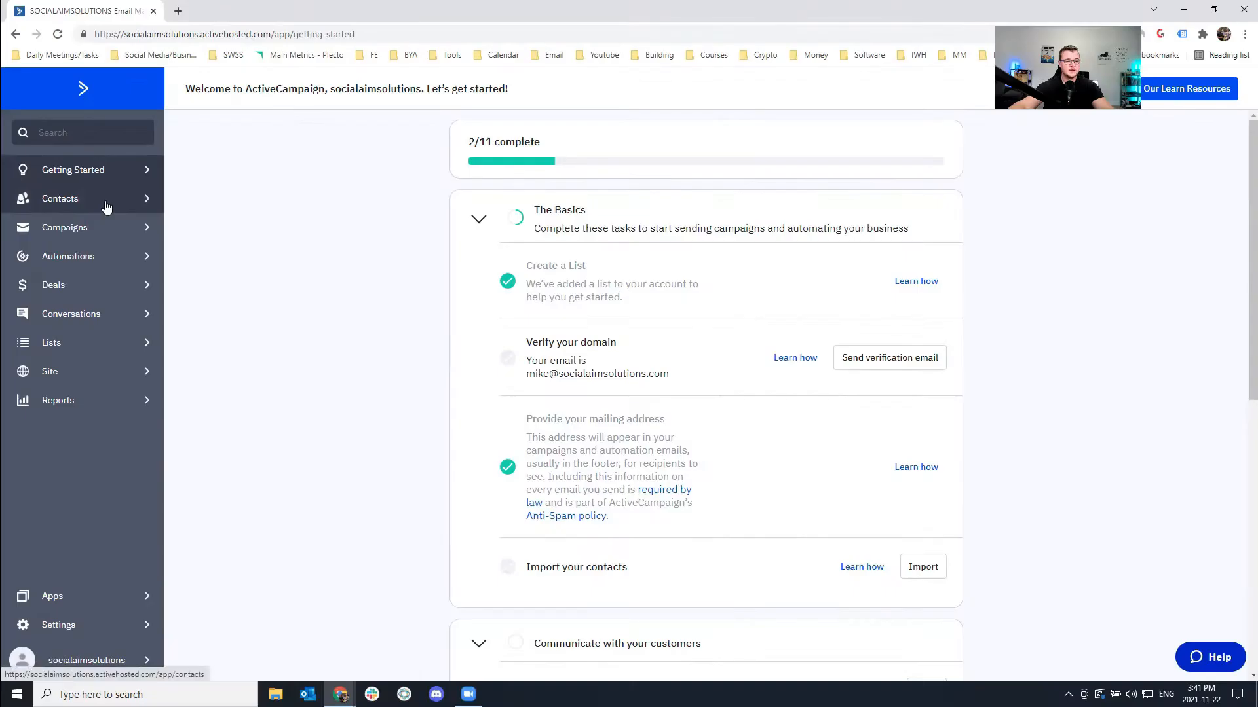
pyautogui.click(169, 322)
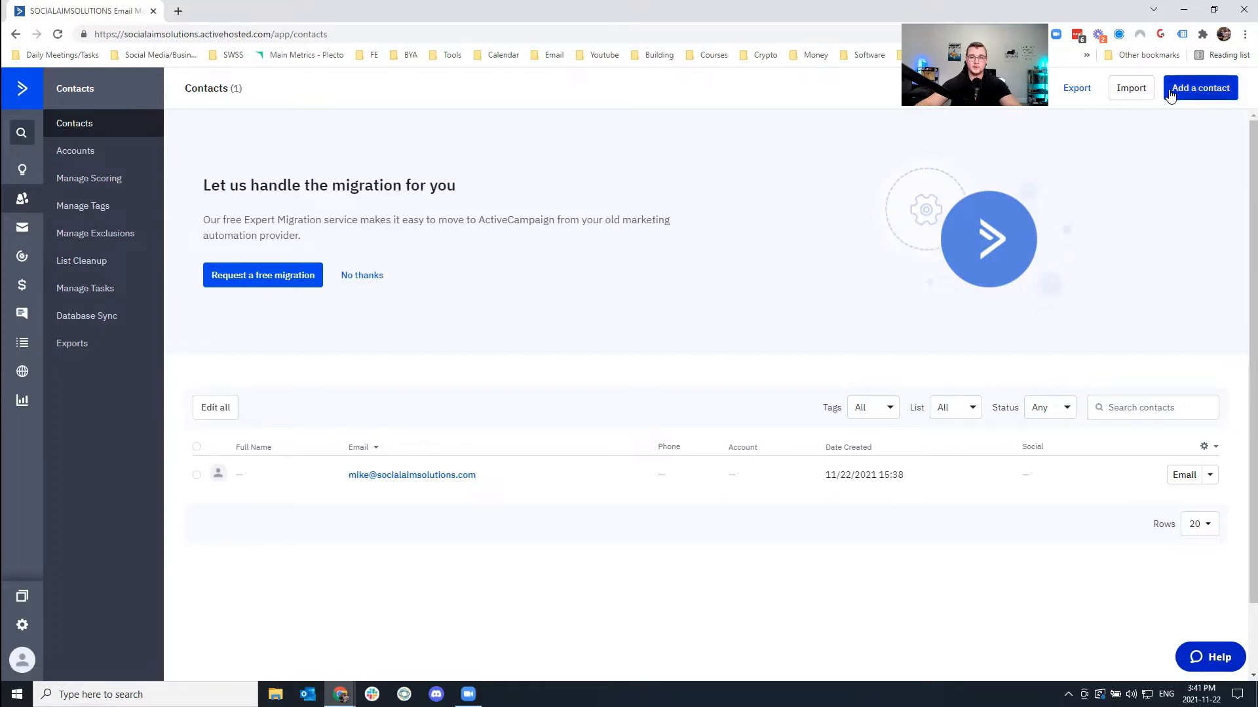
# Import contacts from the activecampaign CSV file on the Desktop.
pyautogui.click(1128, 93)
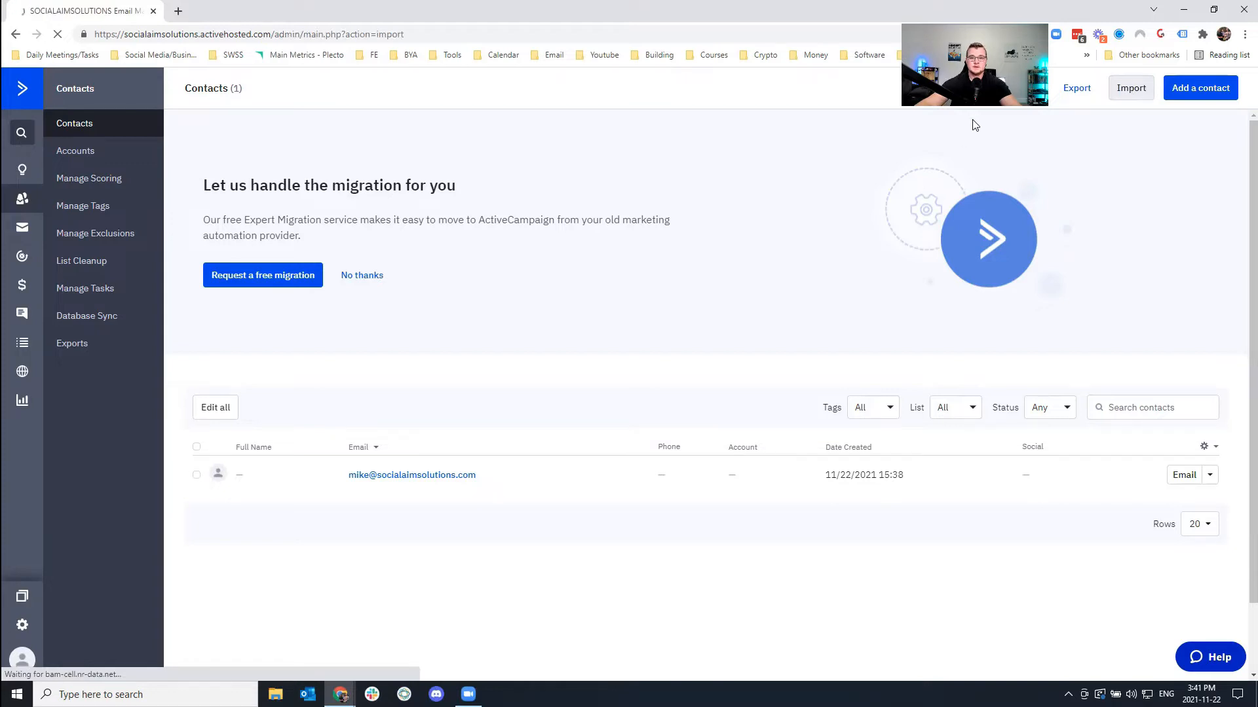
pyautogui.scroll(-4, 722, 320)
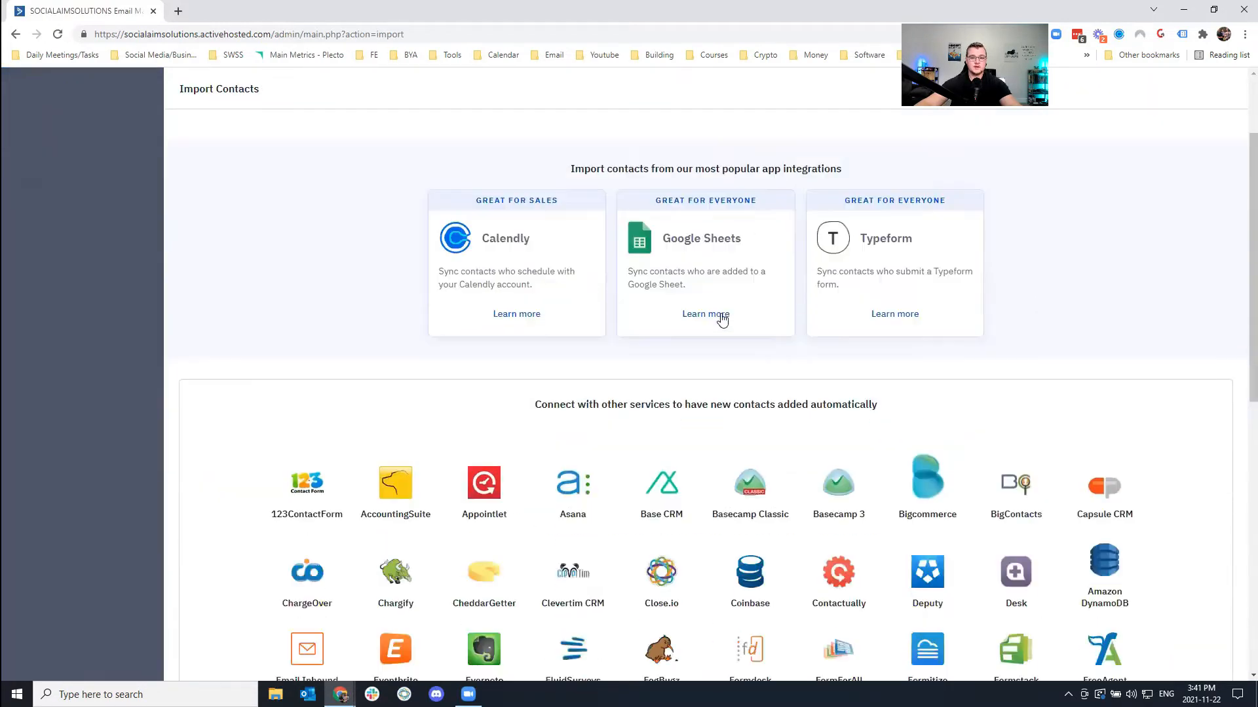
pyautogui.scroll(-9, 722, 320)
pyautogui.scroll(11, 694, 368)
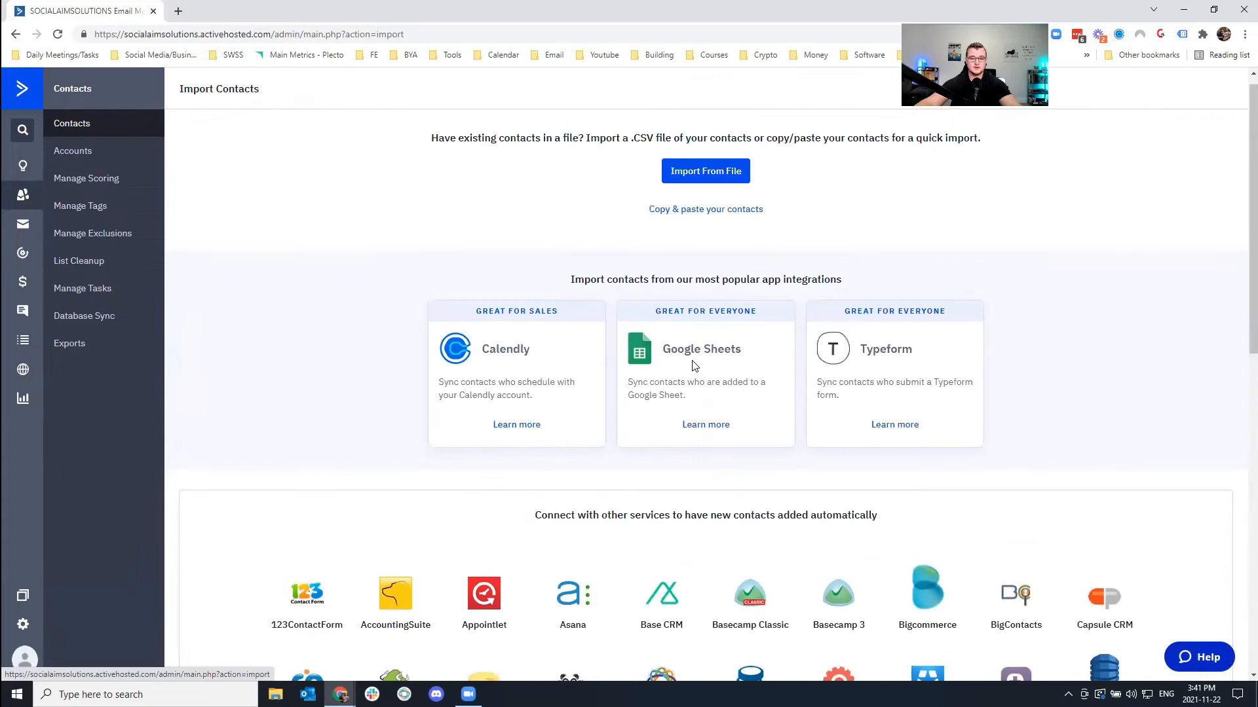
pyautogui.scroll(1, 693, 357)
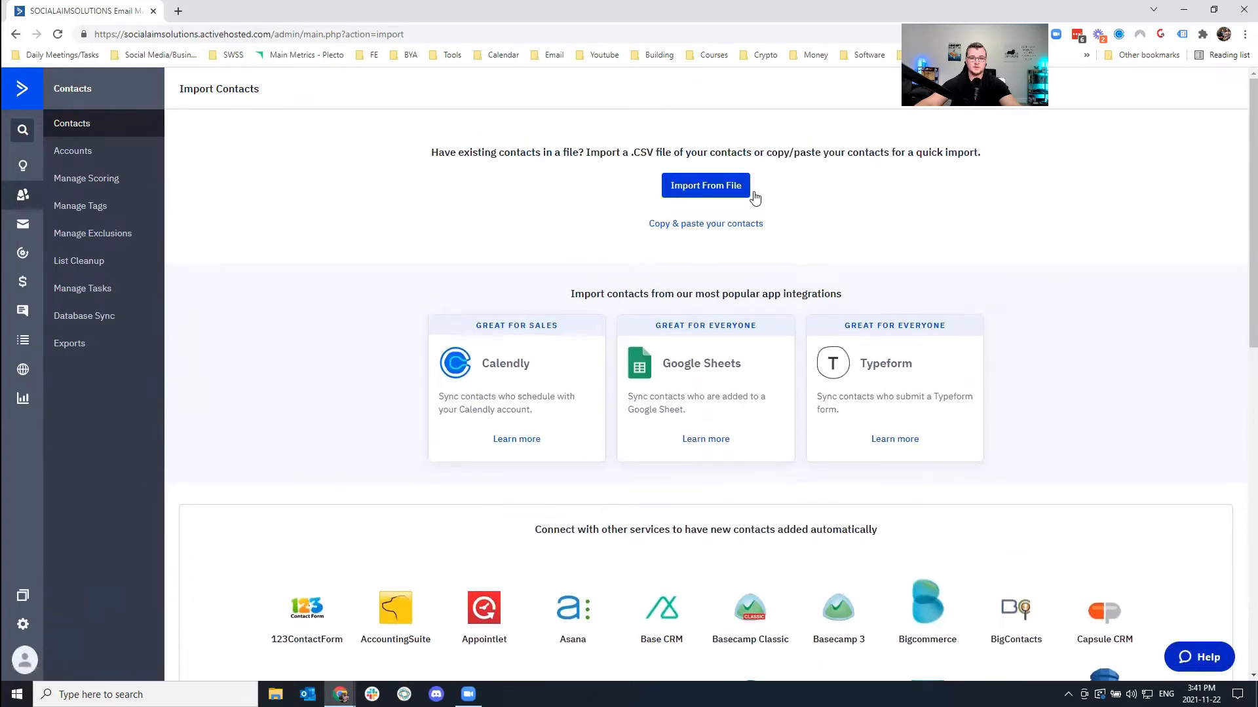
pyautogui.moveTo(634, 152); pyautogui.dragTo(657, 150)
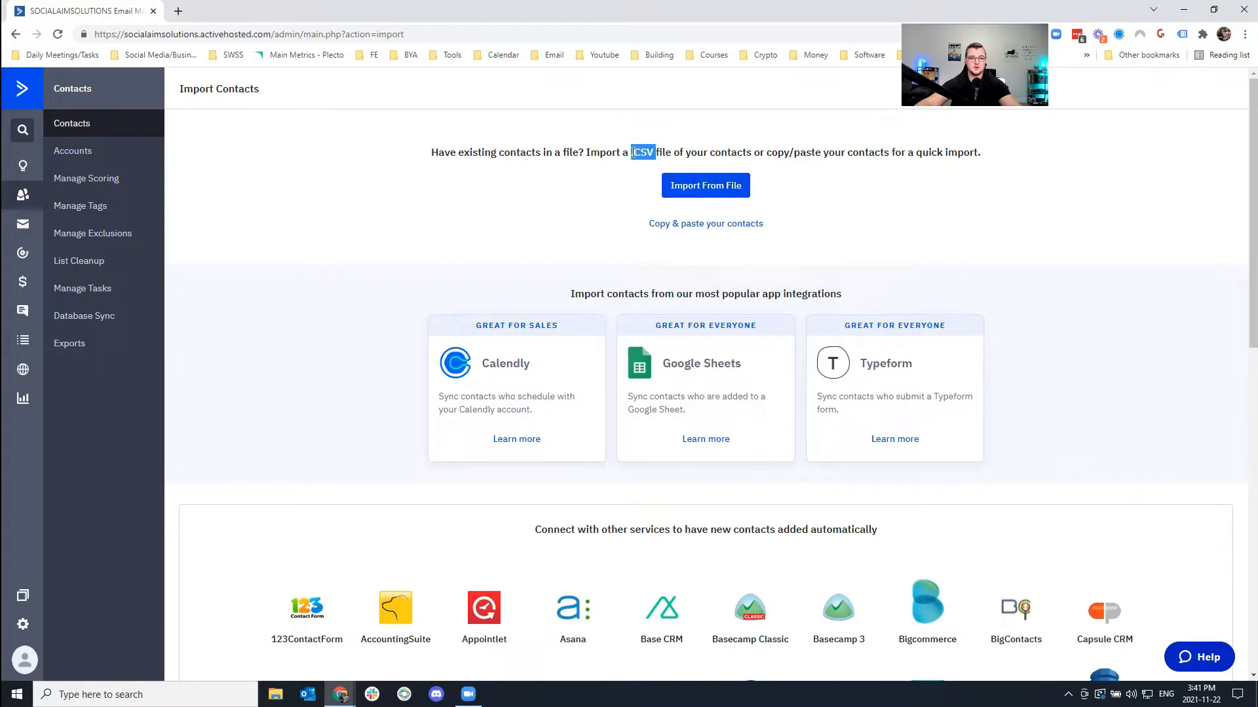
pyautogui.click(706, 190)
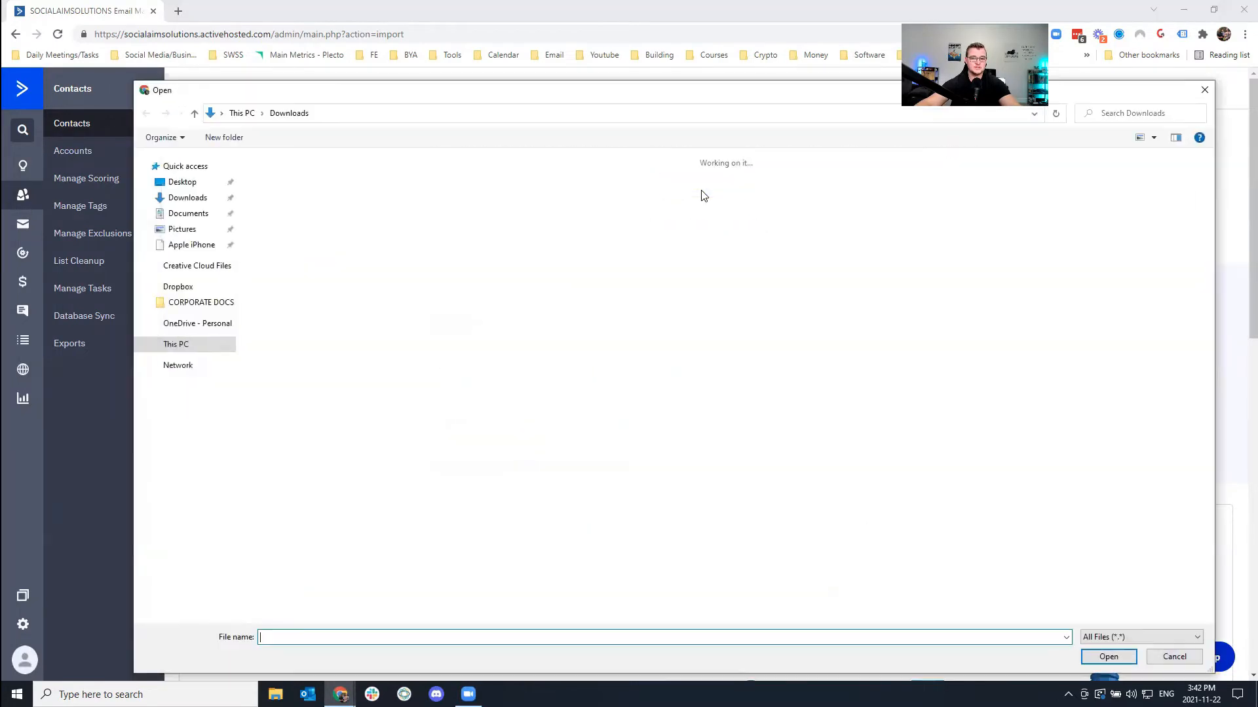
pyautogui.click(184, 182)
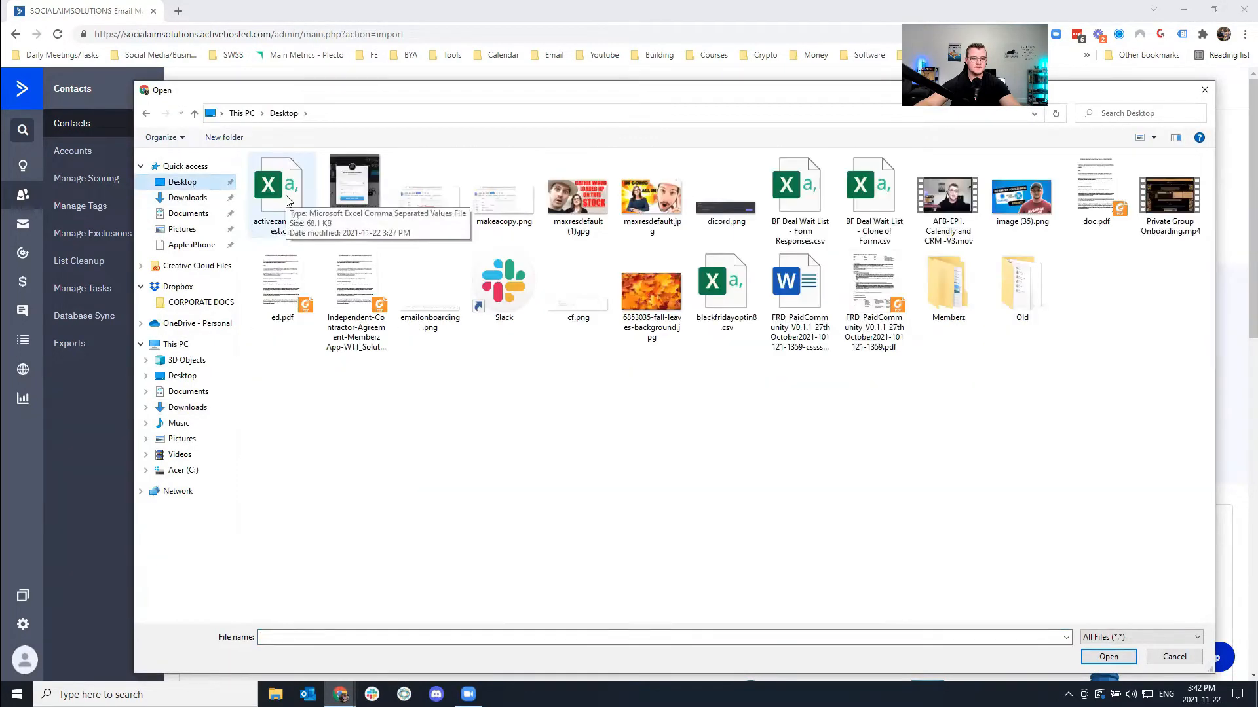
pyautogui.doubleClick(286, 199)
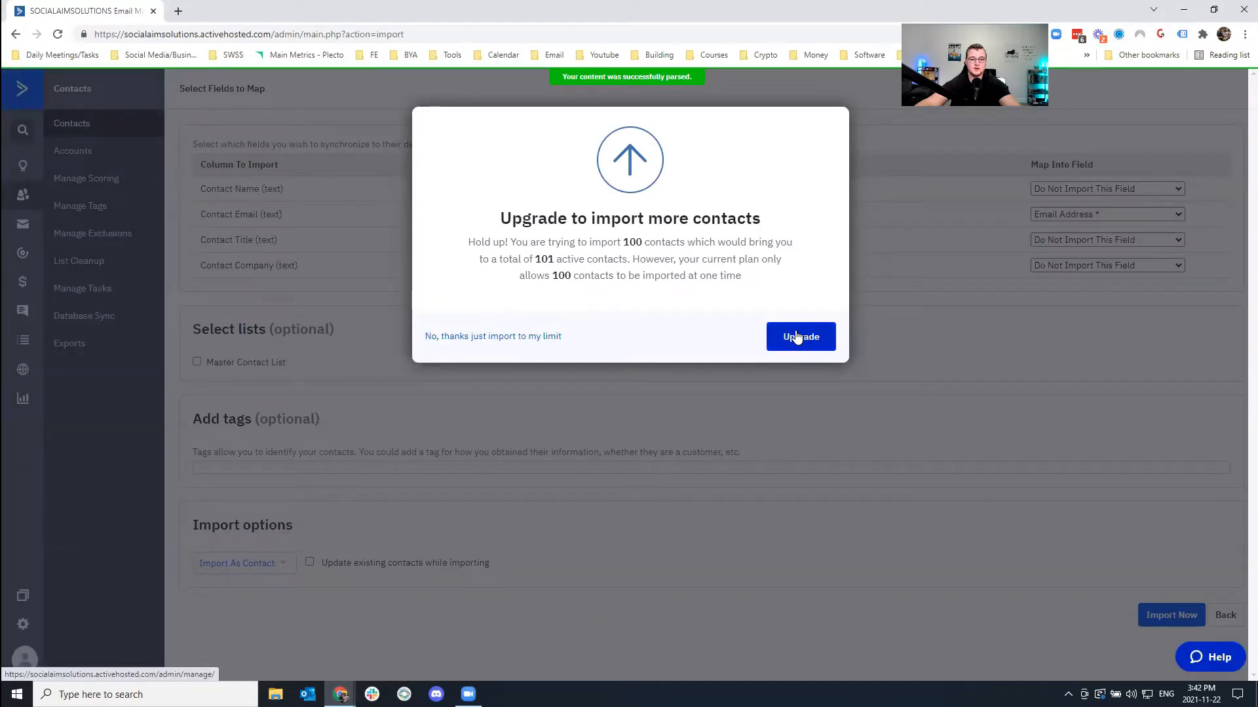
# Import only up to the plan limit and review the Name, Email, Title and Company columns.
pyautogui.click(536, 337)
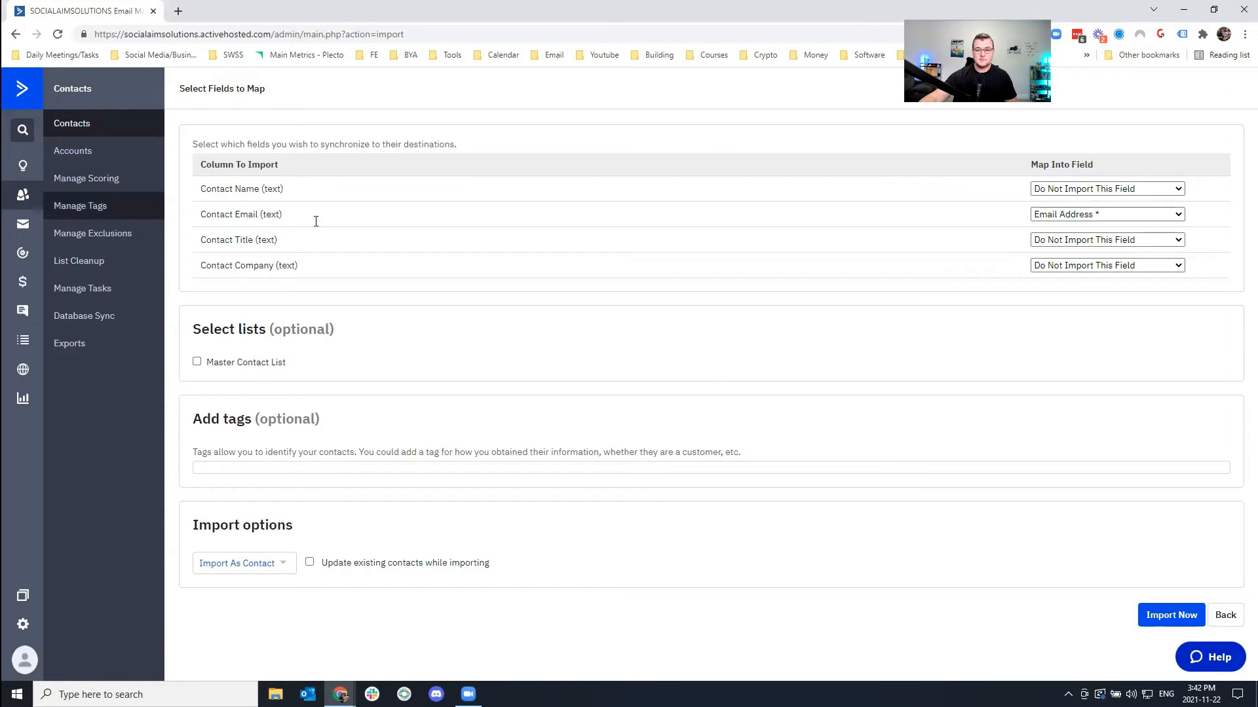
pyautogui.moveTo(1111, 172); pyautogui.dragTo(1023, 169)
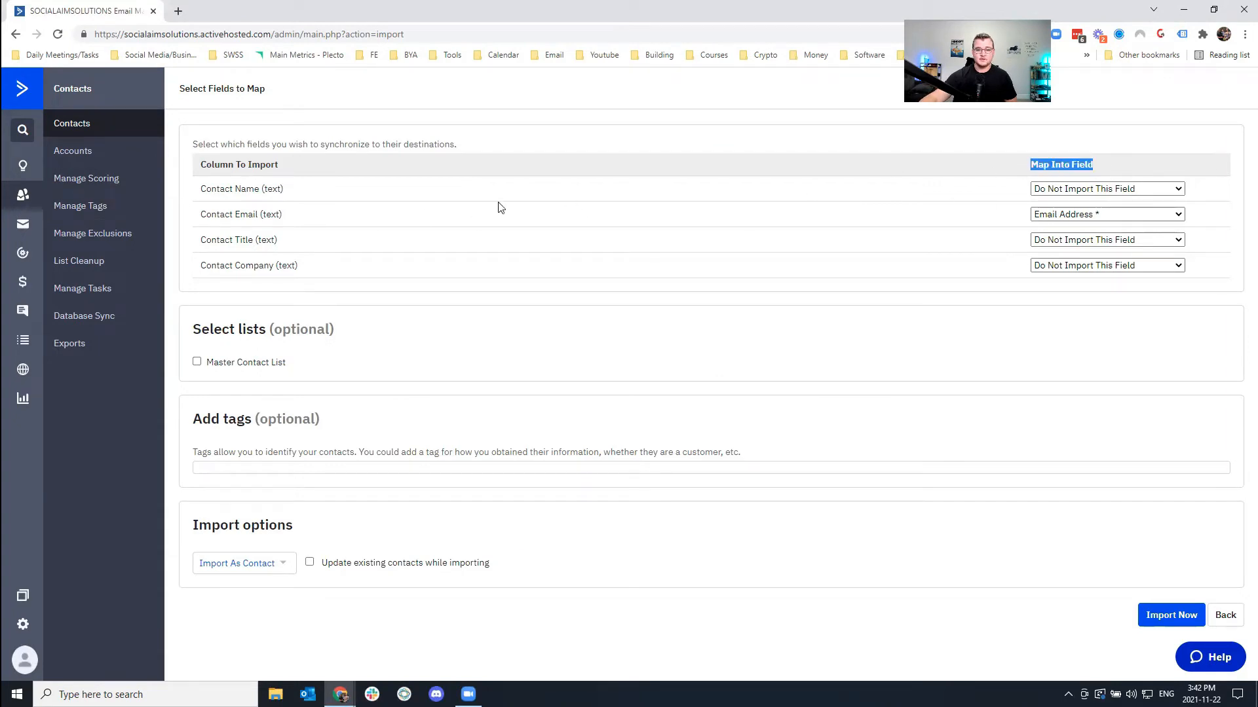
pyautogui.moveTo(218, 190); pyautogui.dragTo(283, 190)
pyautogui.moveTo(218, 215); pyautogui.dragTo(283, 215)
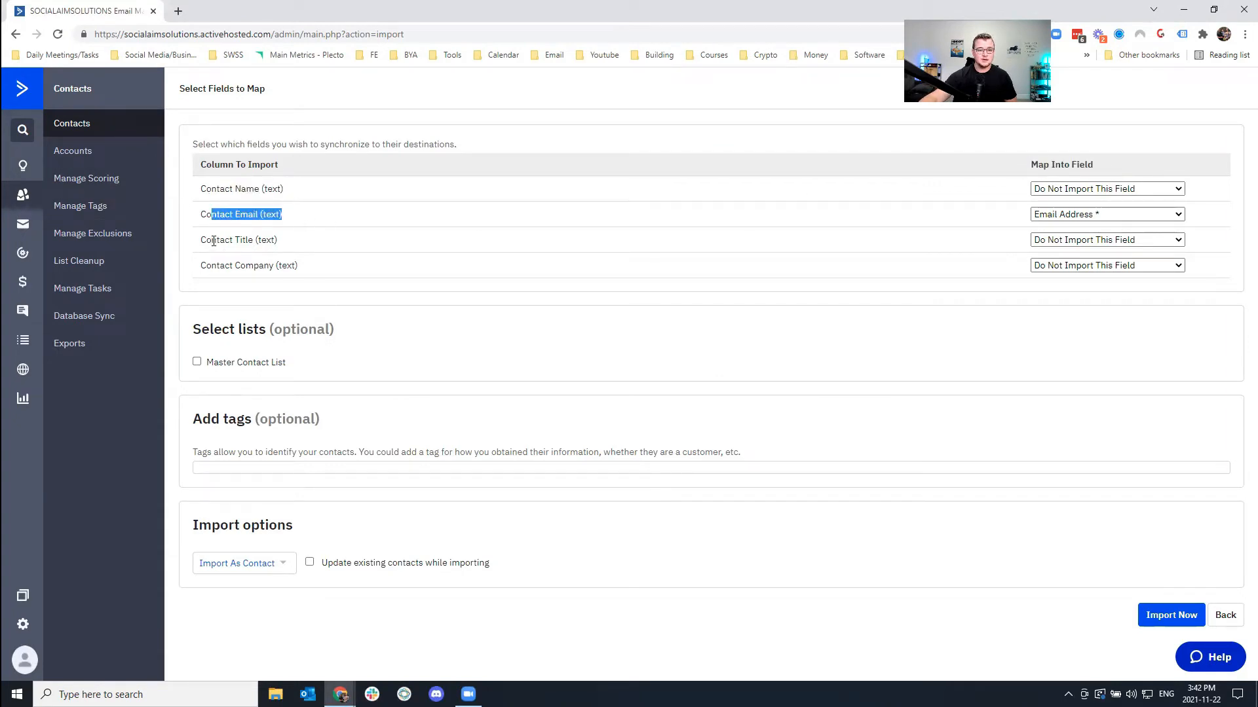
pyautogui.moveTo(218, 241); pyautogui.dragTo(278, 240)
pyautogui.moveTo(203, 265); pyautogui.dragTo(332, 265)
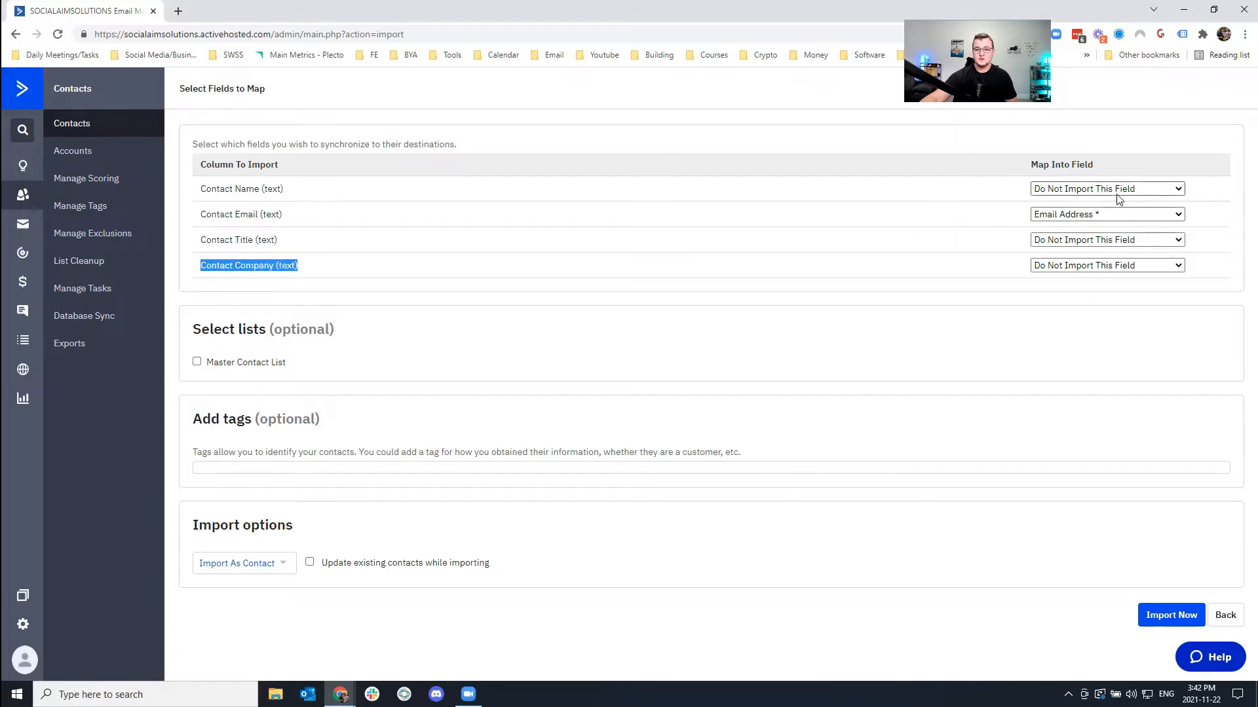
# Open the contacts CSV in Excel and select columns A through F.
pyautogui.click(276, 693)
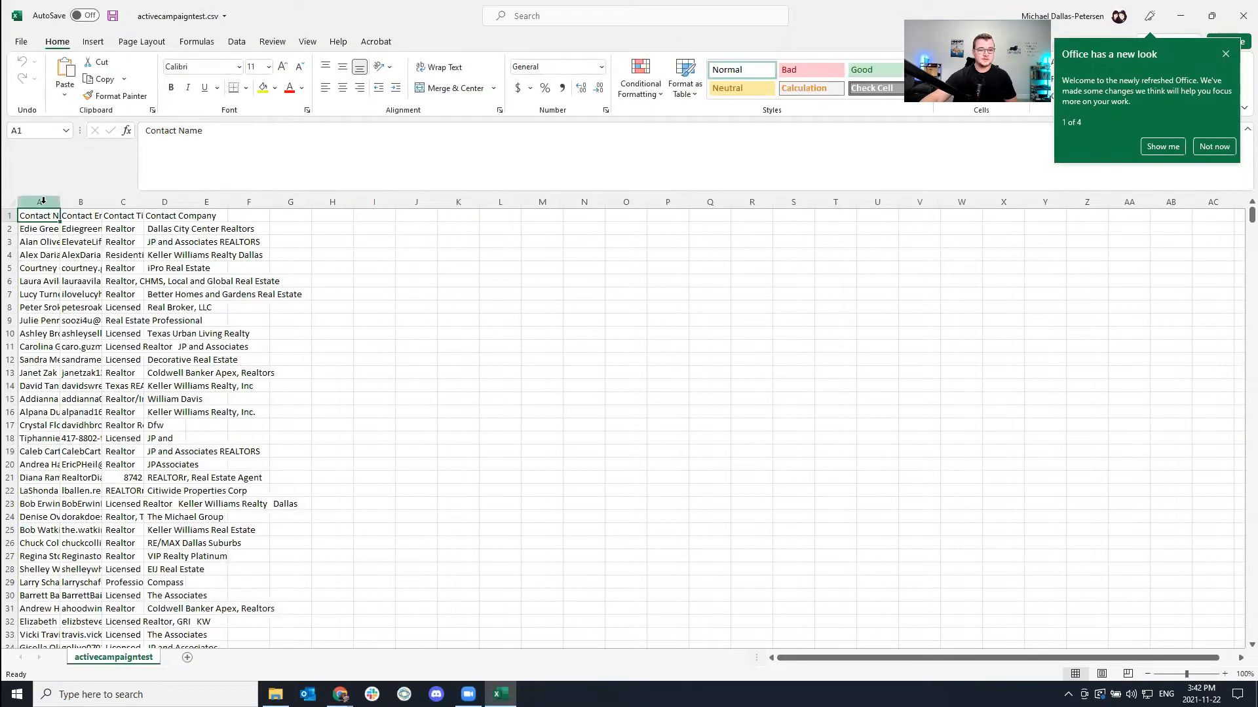
pyautogui.moveTo(43, 201); pyautogui.dragTo(249, 202)
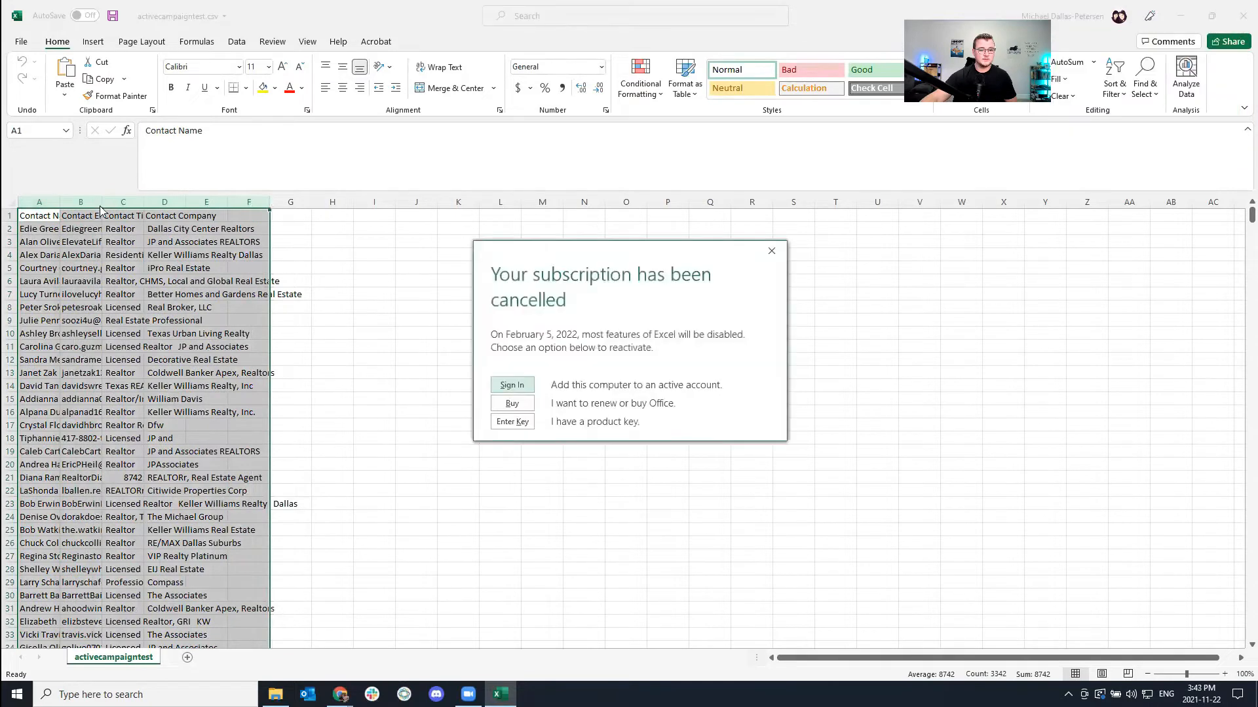
# Dismiss the subscription notice and auto-fit columns A–F to their contents.
pyautogui.click(771, 251)
pyautogui.doubleClick(59, 202)
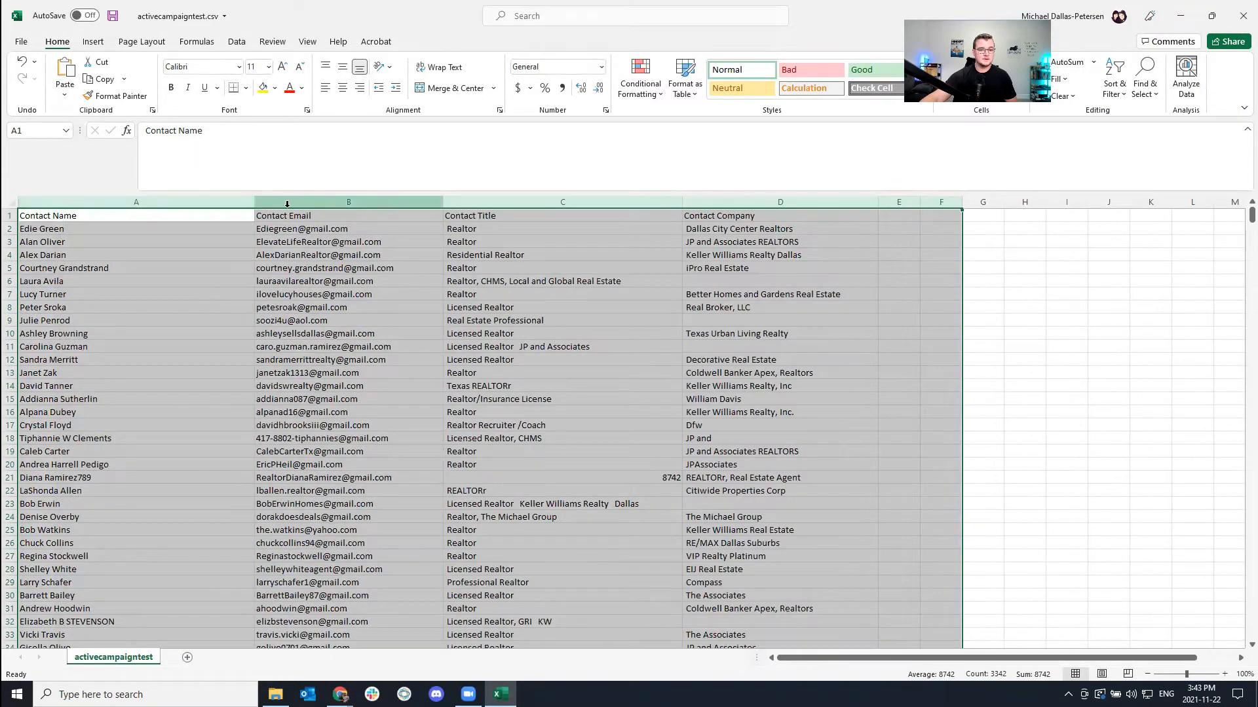
pyautogui.click(449, 303)
# Review the titles, emails, names and companies, then close Excel without saving.
pyautogui.moveTo(481, 229); pyautogui.dragTo(550, 510)
pyautogui.moveTo(336, 260); pyautogui.dragTo(353, 452)
pyautogui.moveTo(87, 270); pyautogui.dragTo(111, 465)
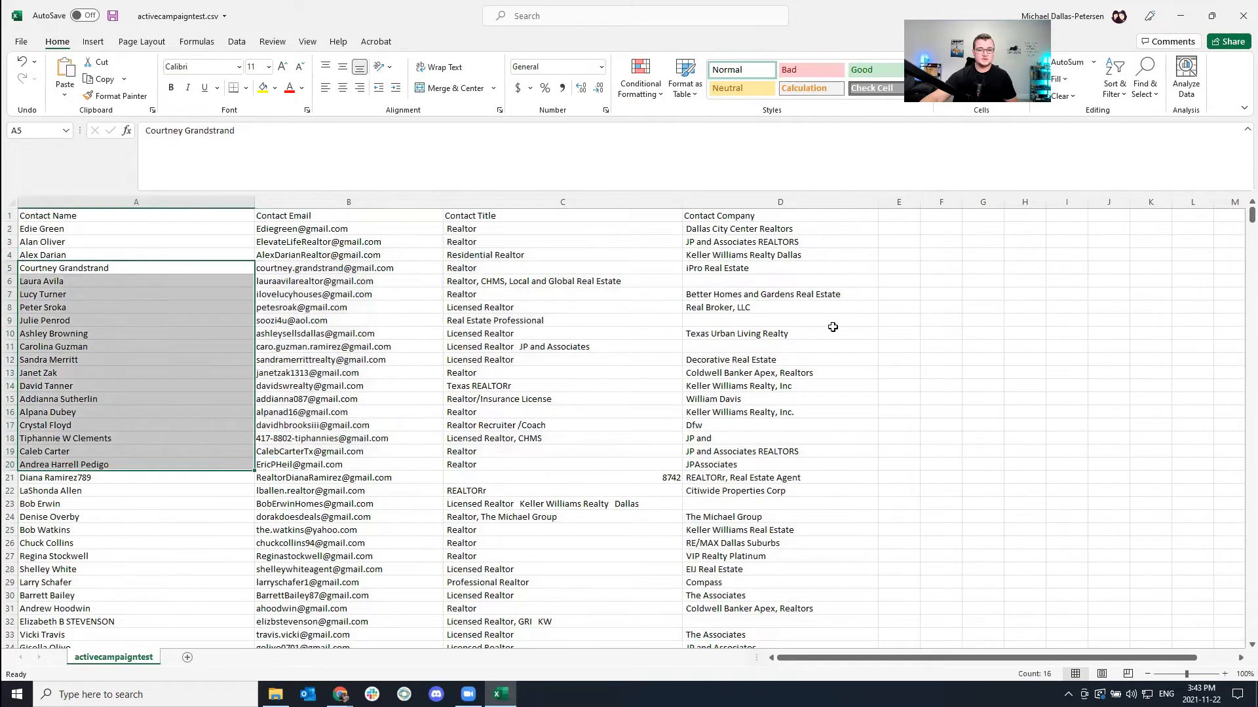
pyautogui.moveTo(767, 276); pyautogui.dragTo(818, 439)
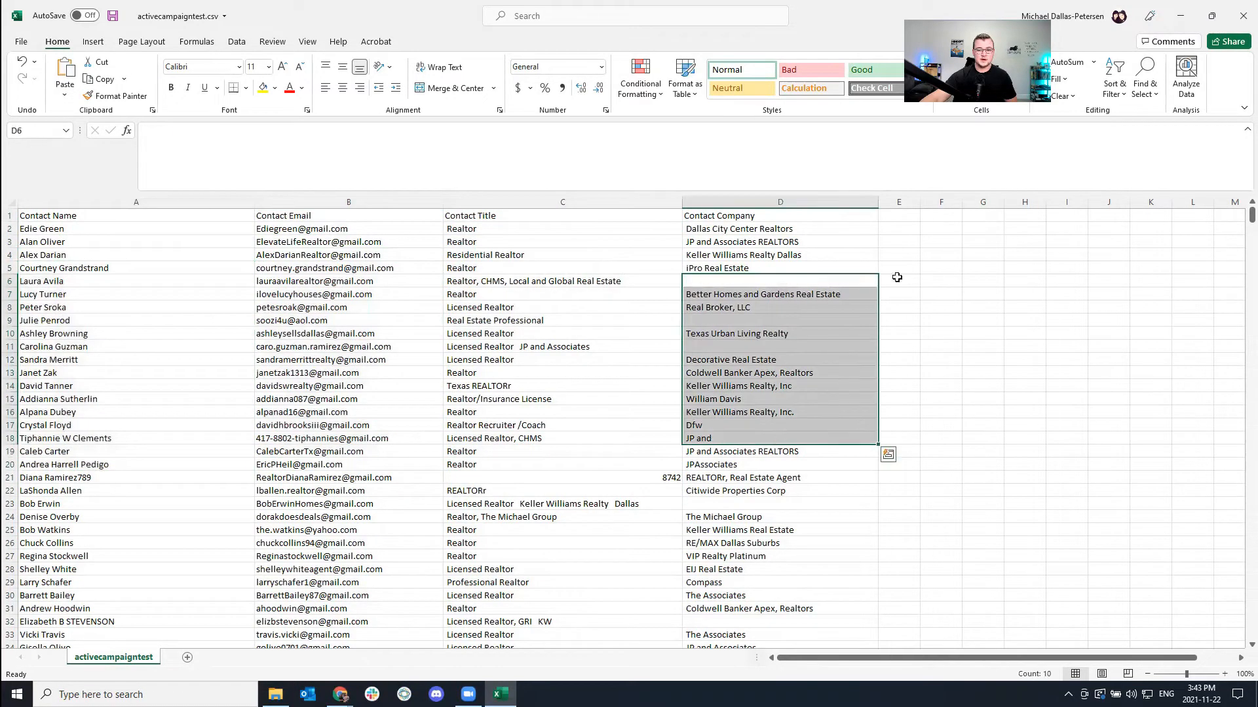
pyautogui.click(1243, 16)
pyautogui.click(629, 362)
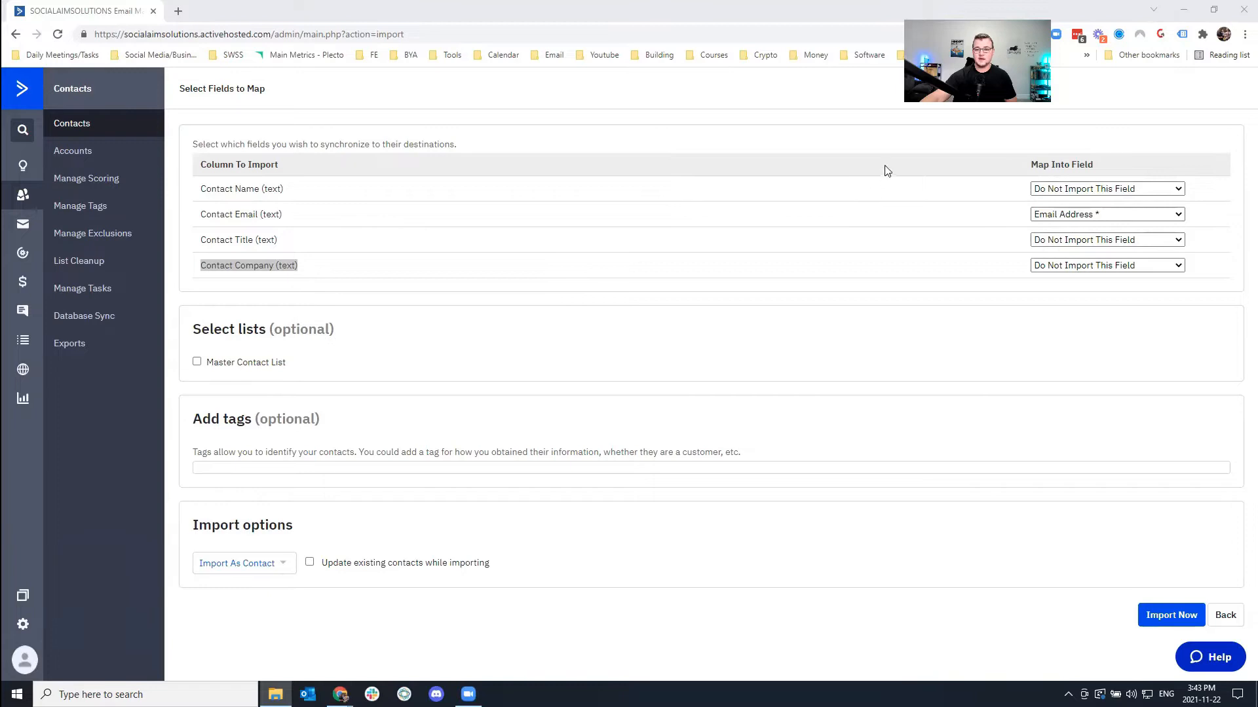
# Map Contact Name to First & Last Name and Contact Title to Job Title.
pyautogui.click(1068, 190)
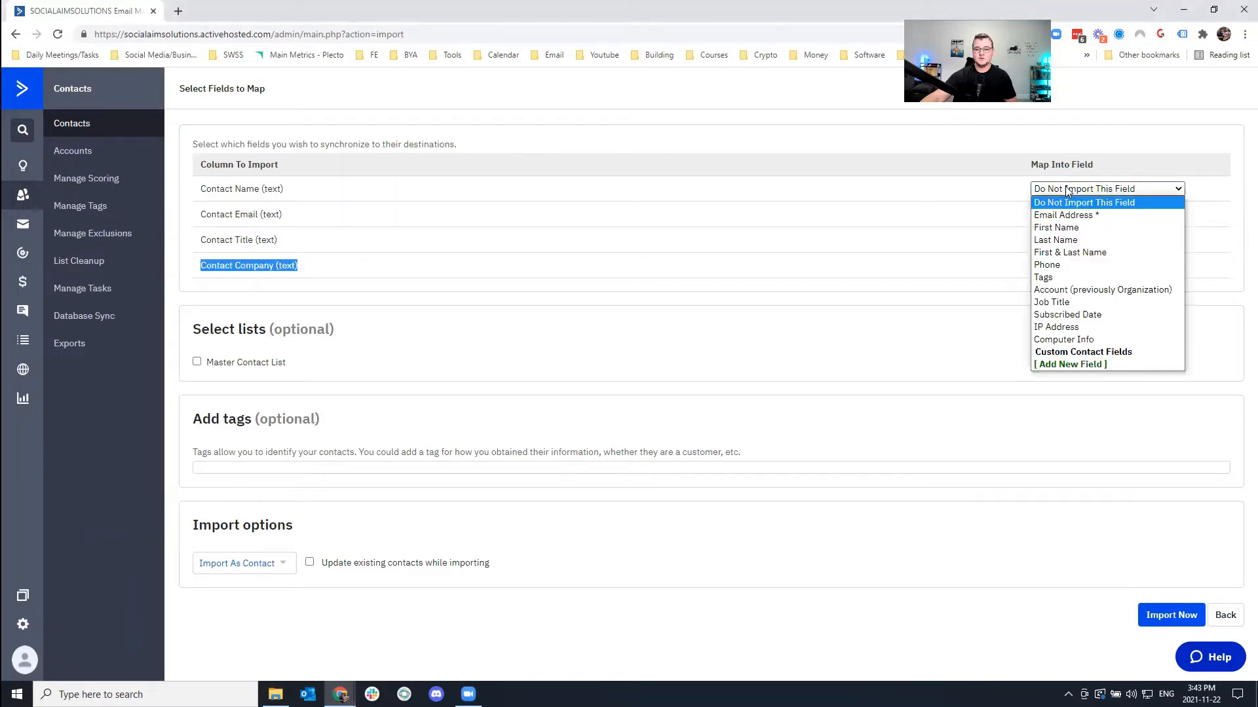
pyautogui.click(1071, 254)
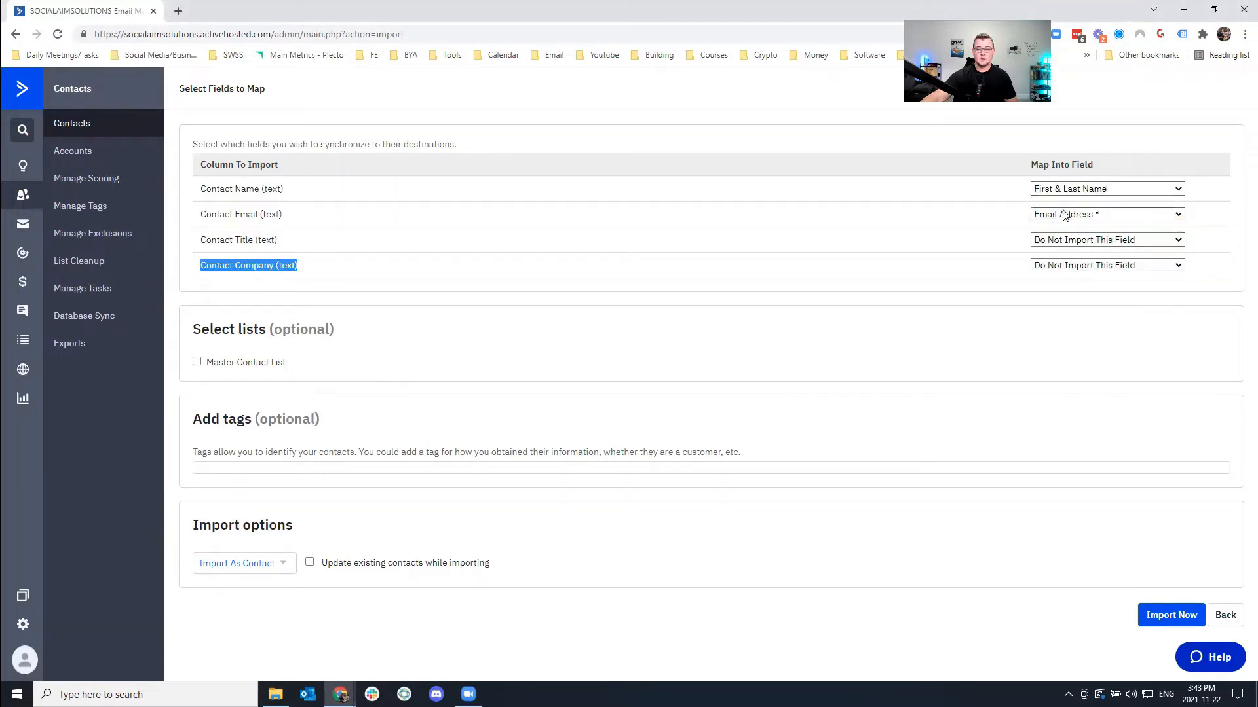
pyautogui.click(1074, 191)
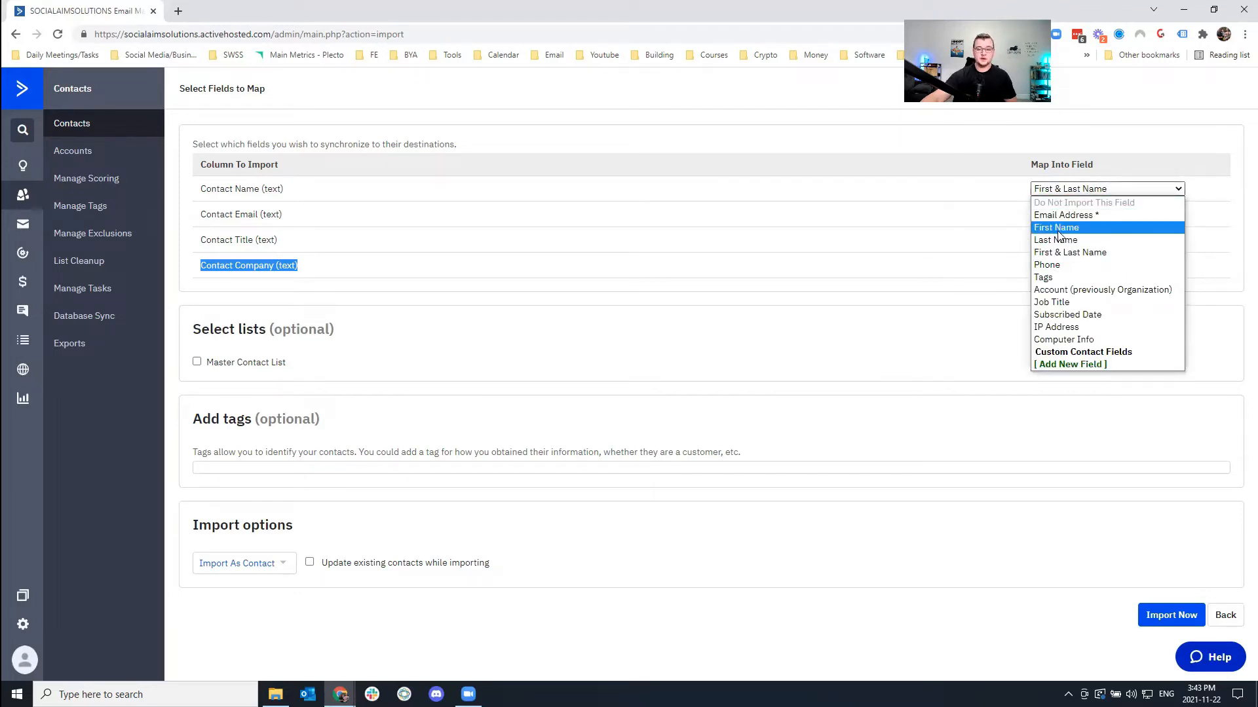
pyautogui.click(1050, 255)
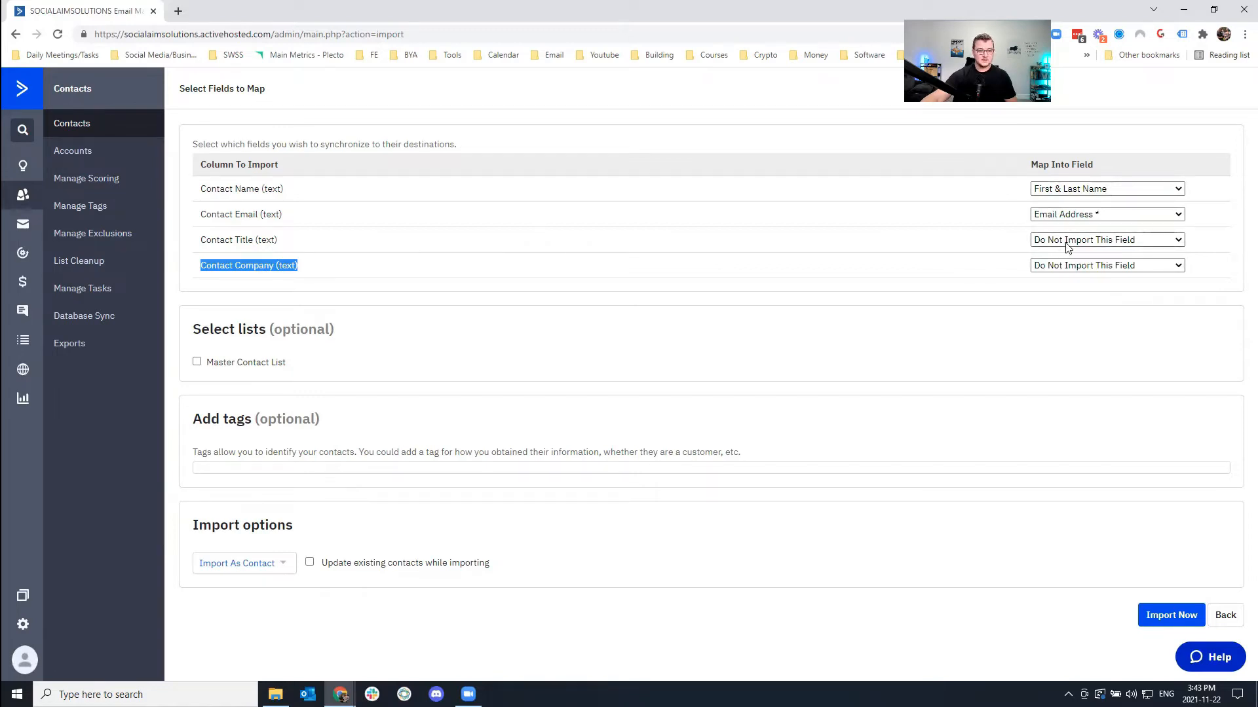
pyautogui.click(1058, 241)
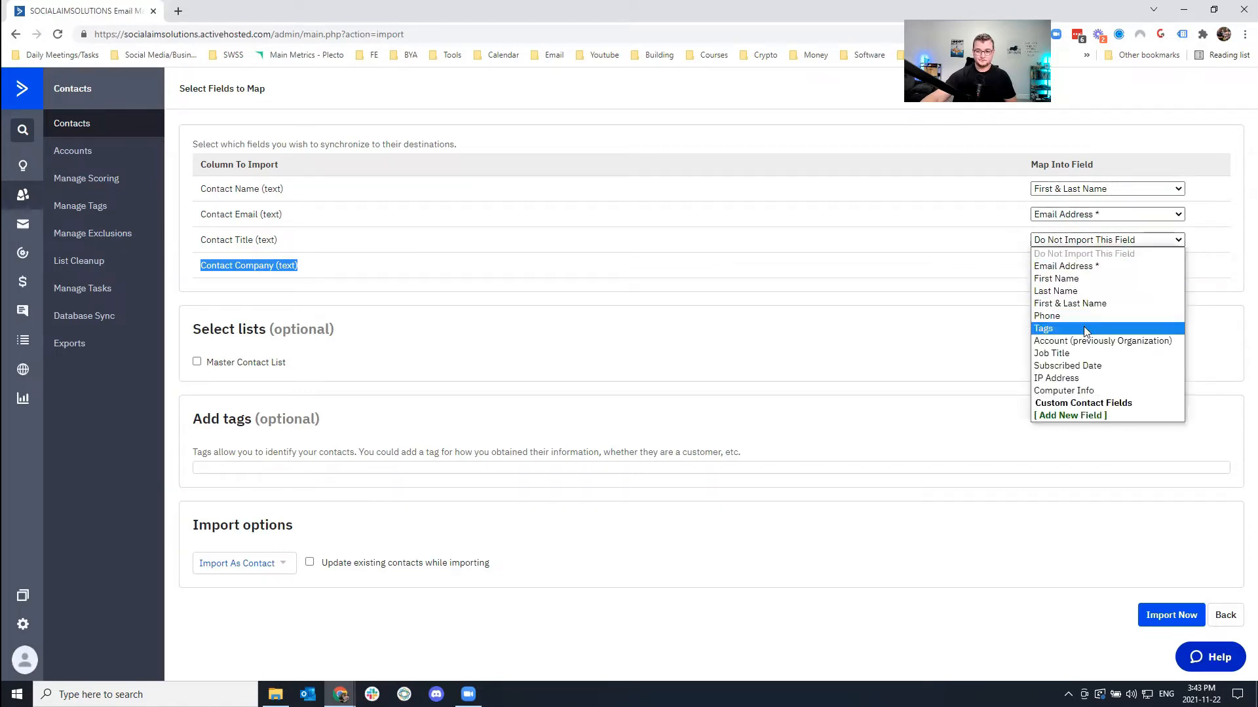
pyautogui.click(1068, 354)
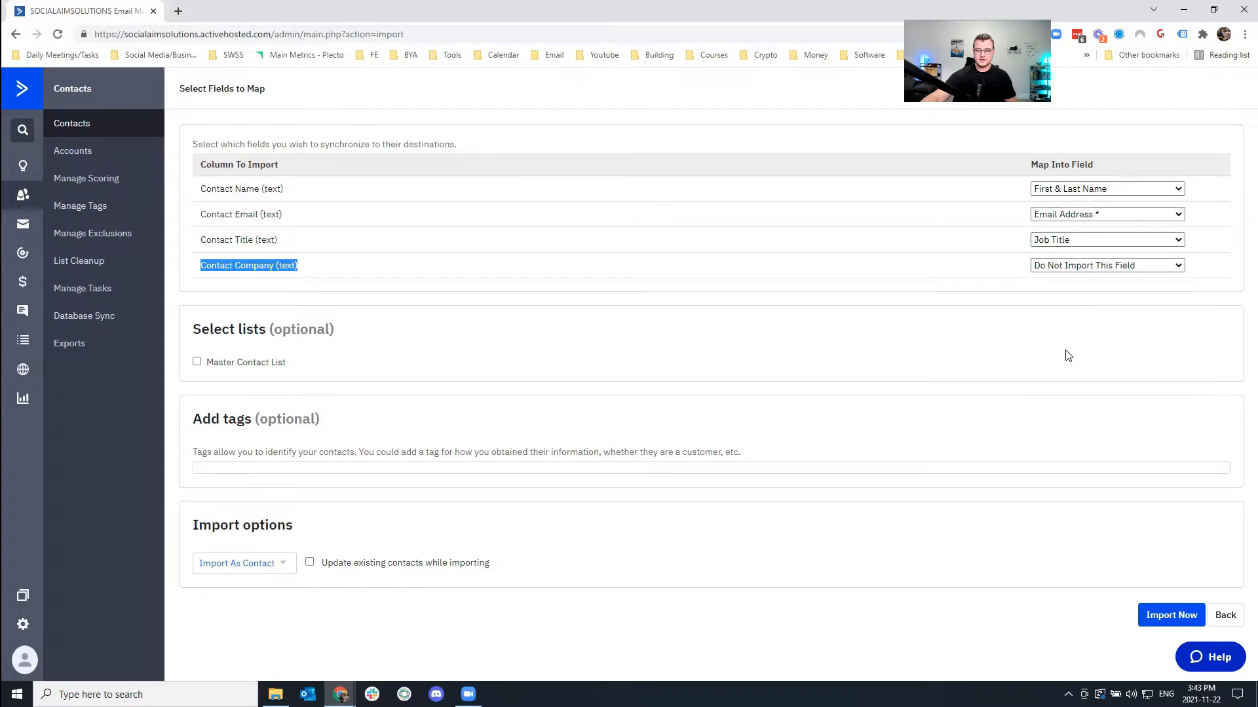
# Map Contact Company to a new single-line text field named Company.
pyautogui.click(1064, 265)
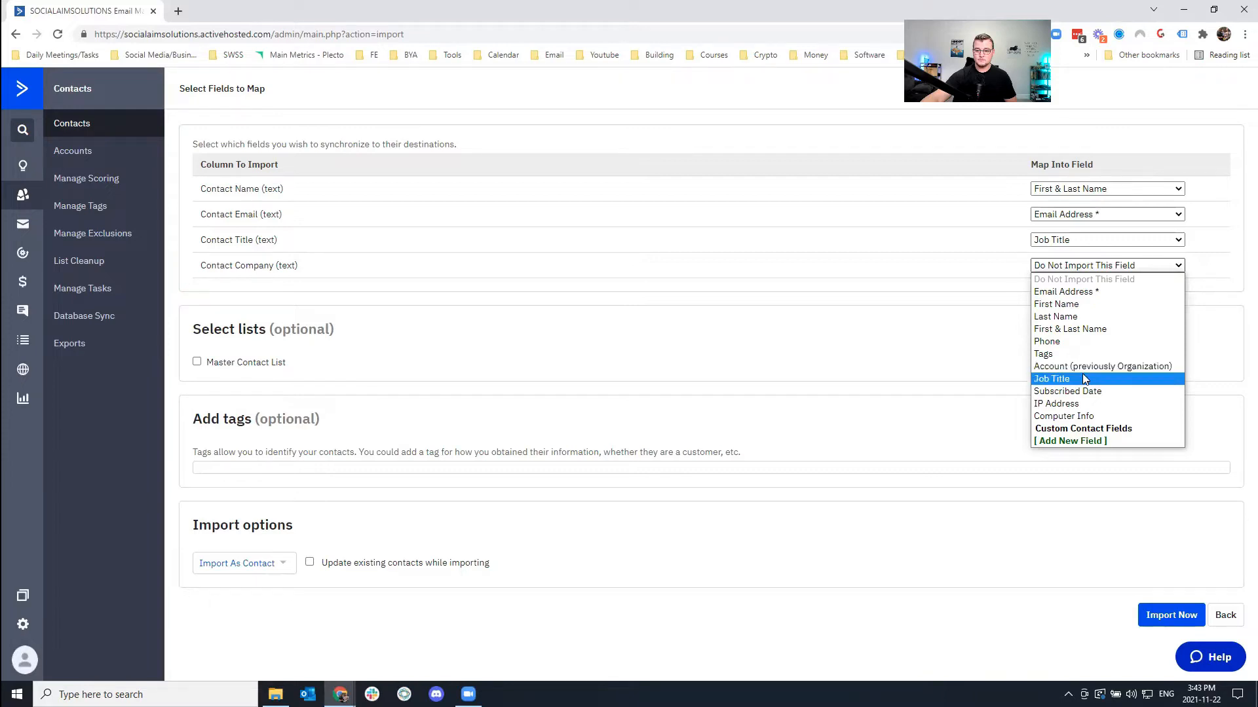
pyautogui.click(1050, 442)
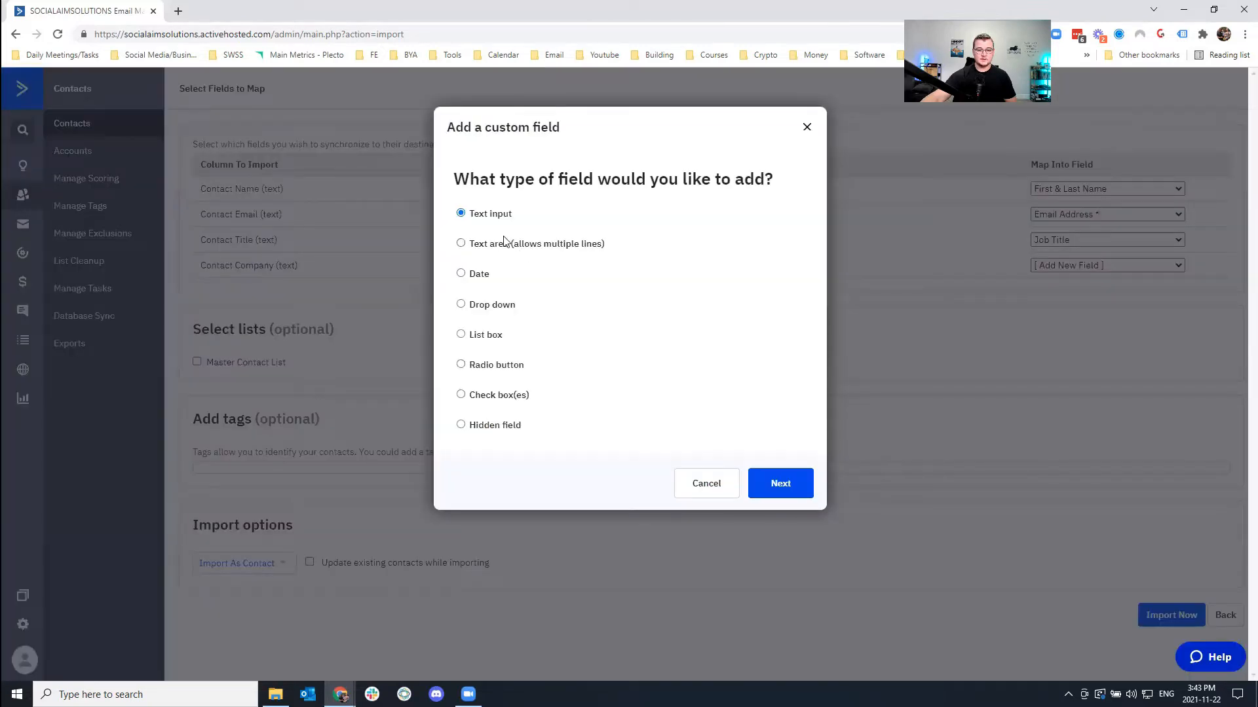
pyautogui.click(800, 483)
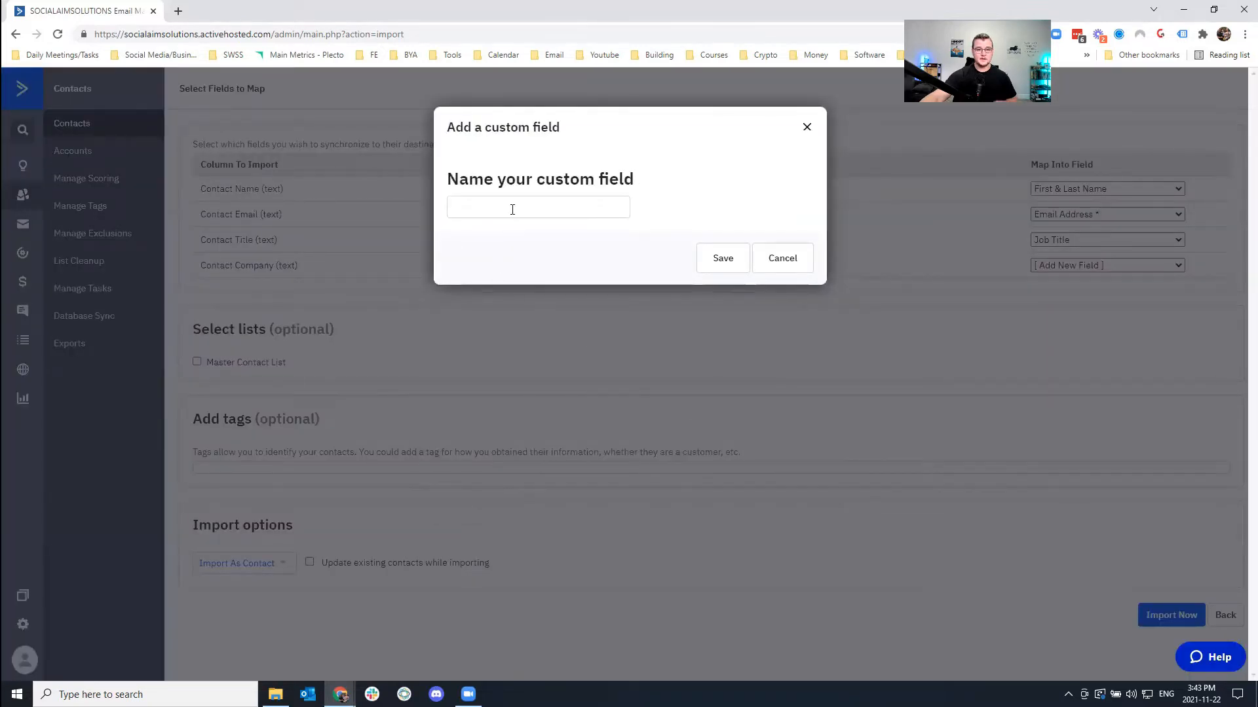
pyautogui.write('Company')
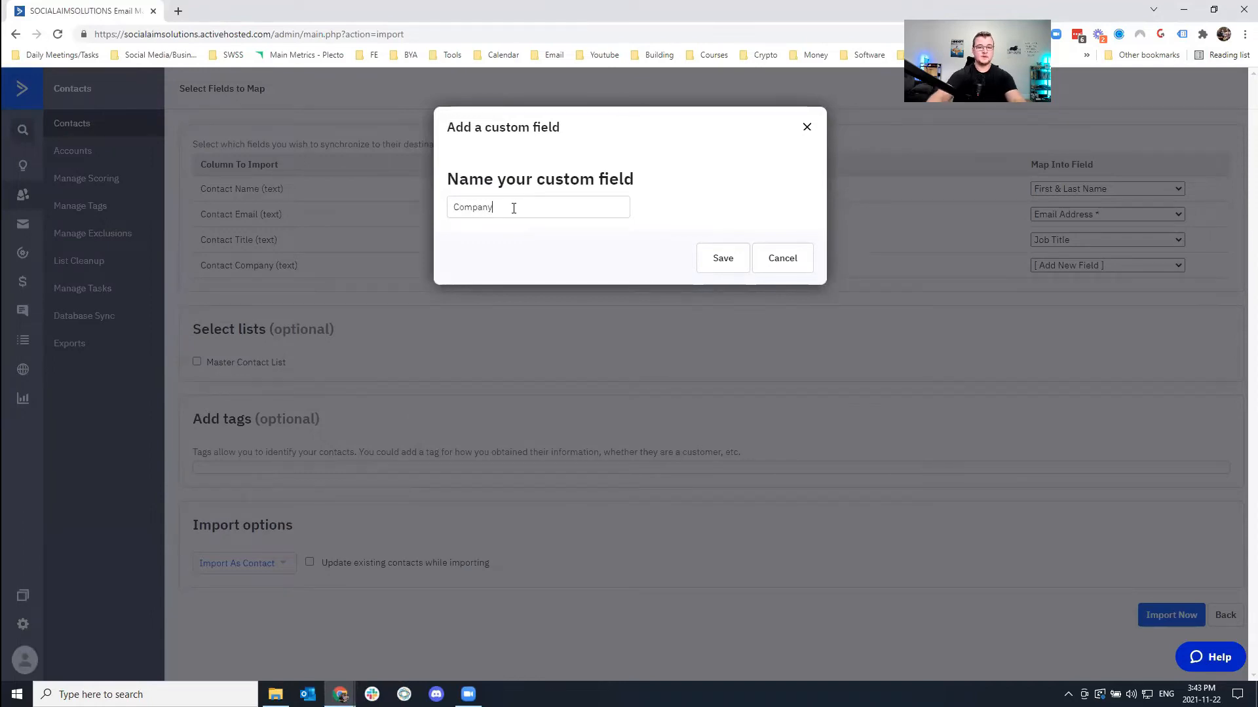
pyautogui.click(722, 260)
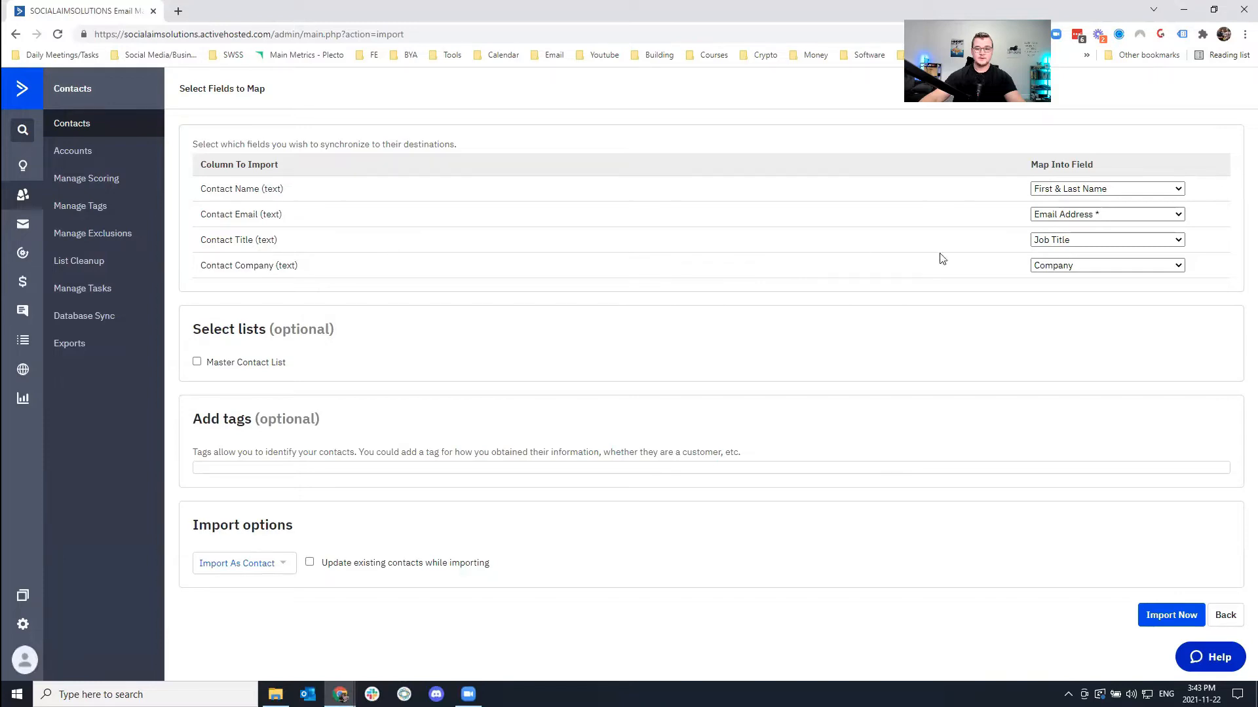
pyautogui.click(1123, 265)
# Keep the Company mapping, add contacts to Master Contact List and tag them realtors.
pyautogui.click(1066, 440)
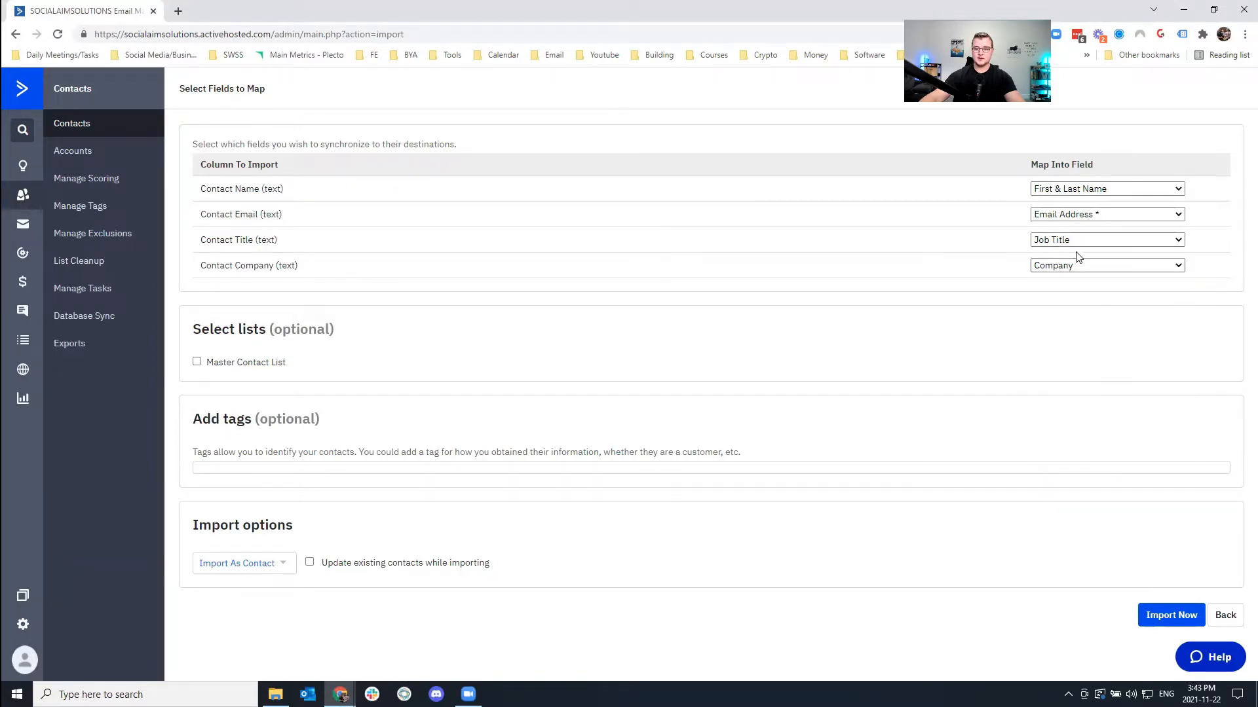
pyautogui.click(210, 368)
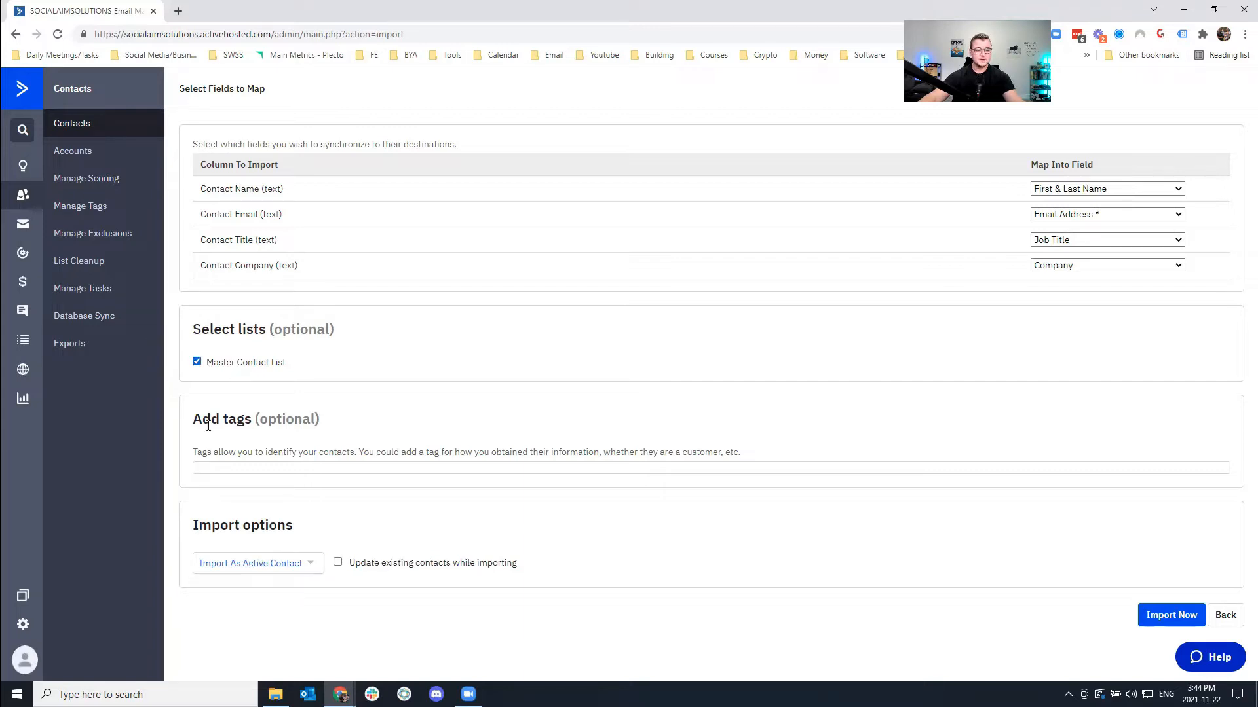
pyautogui.click(296, 466)
pyautogui.write('realtors')
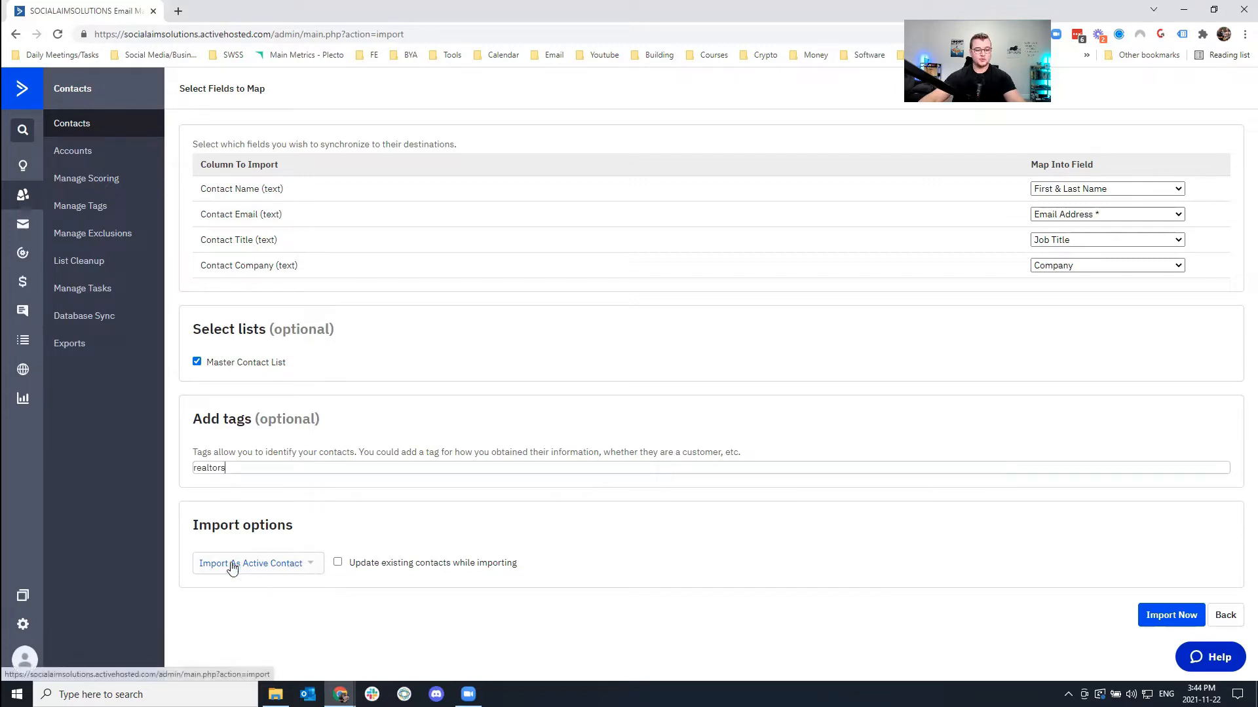
pyautogui.press('Return')
# Import them as active contacts, update existing contacts, and start the import.
pyautogui.click(303, 585)
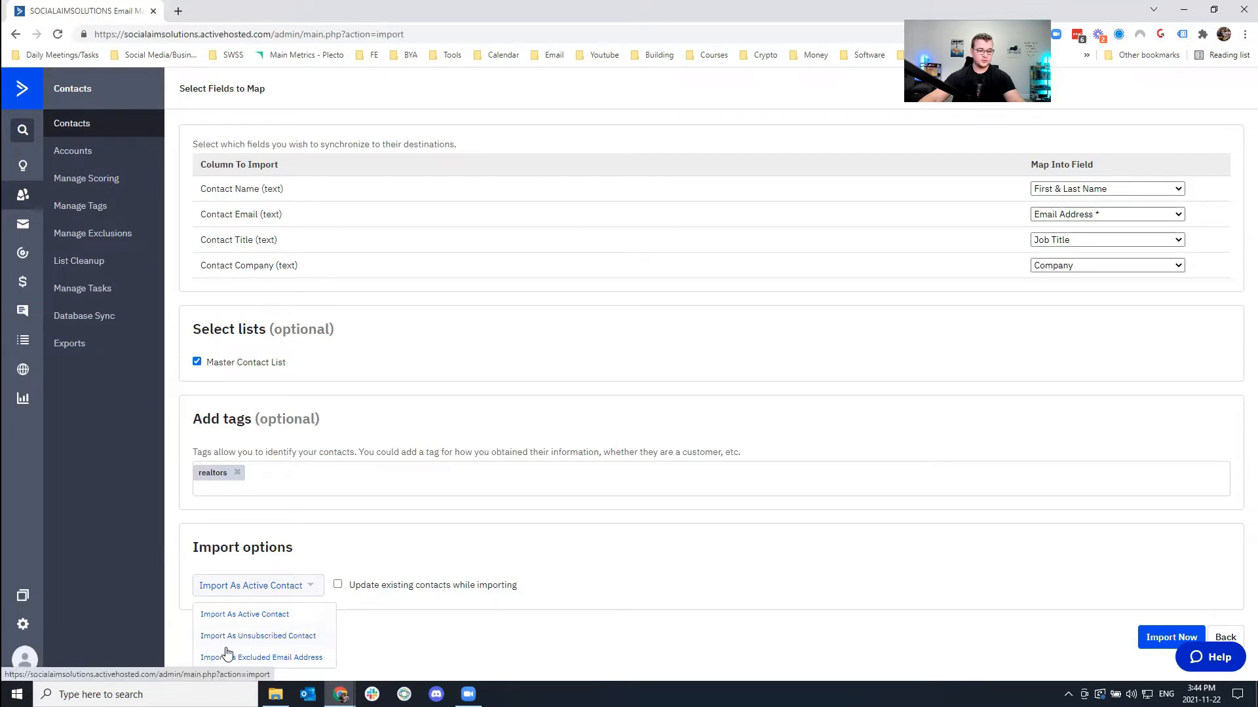
pyautogui.click(398, 536)
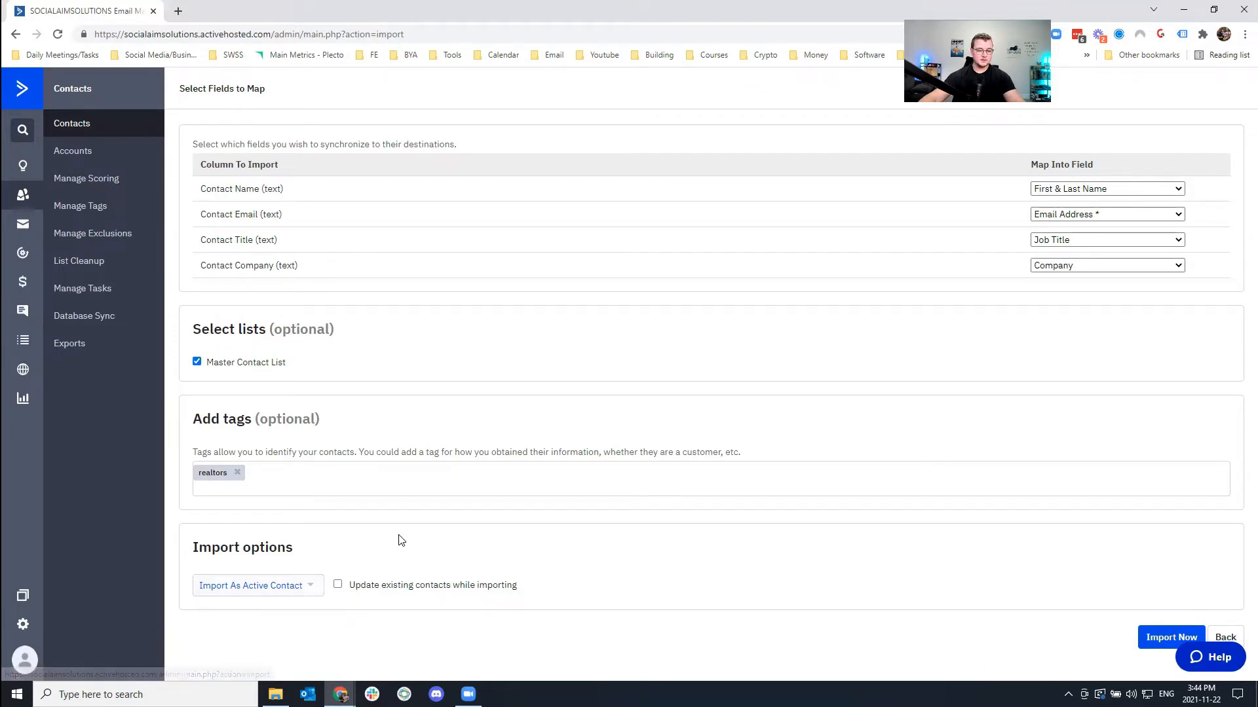
pyautogui.click(338, 587)
pyautogui.moveTo(355, 589); pyautogui.dragTo(509, 593)
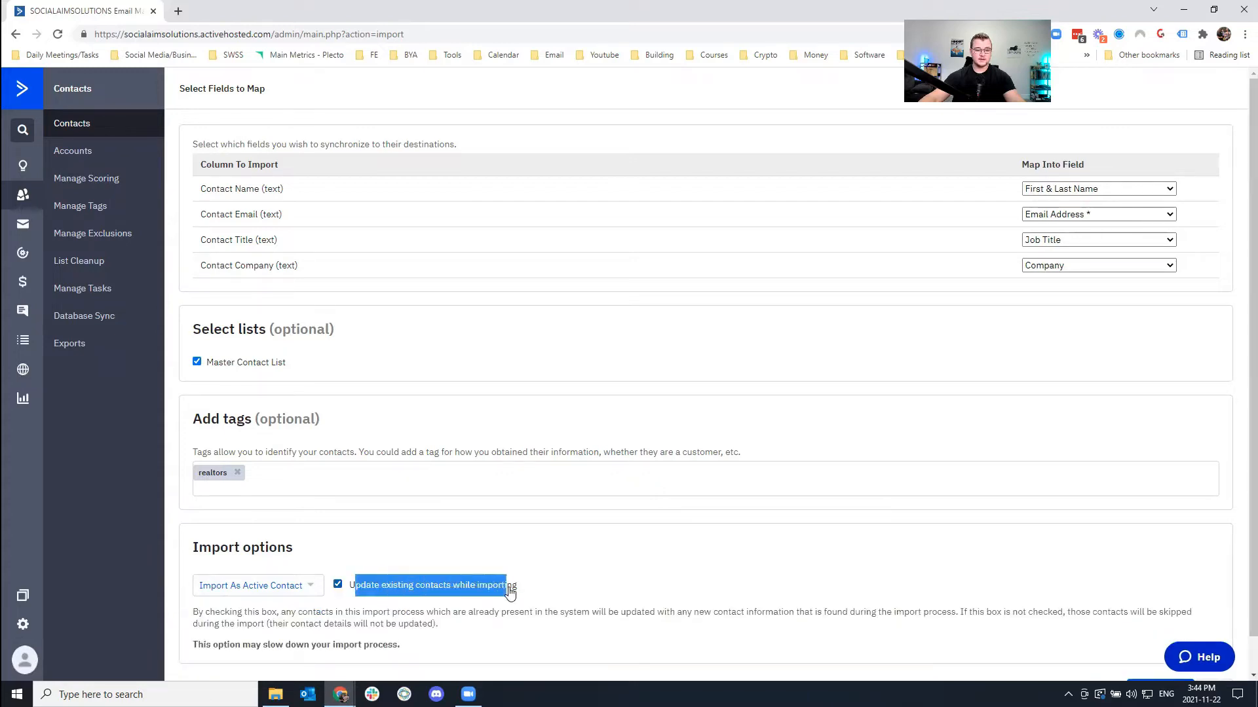
pyautogui.scroll(-1, 547, 577)
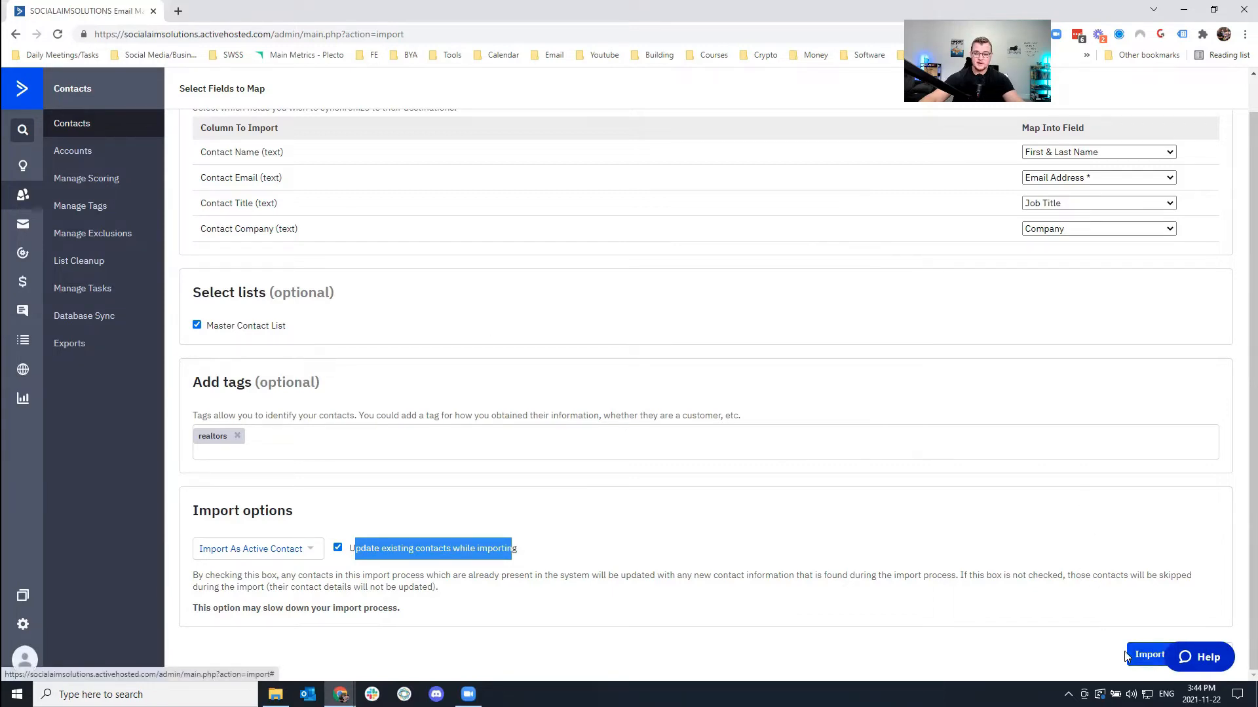
pyautogui.click(1140, 656)
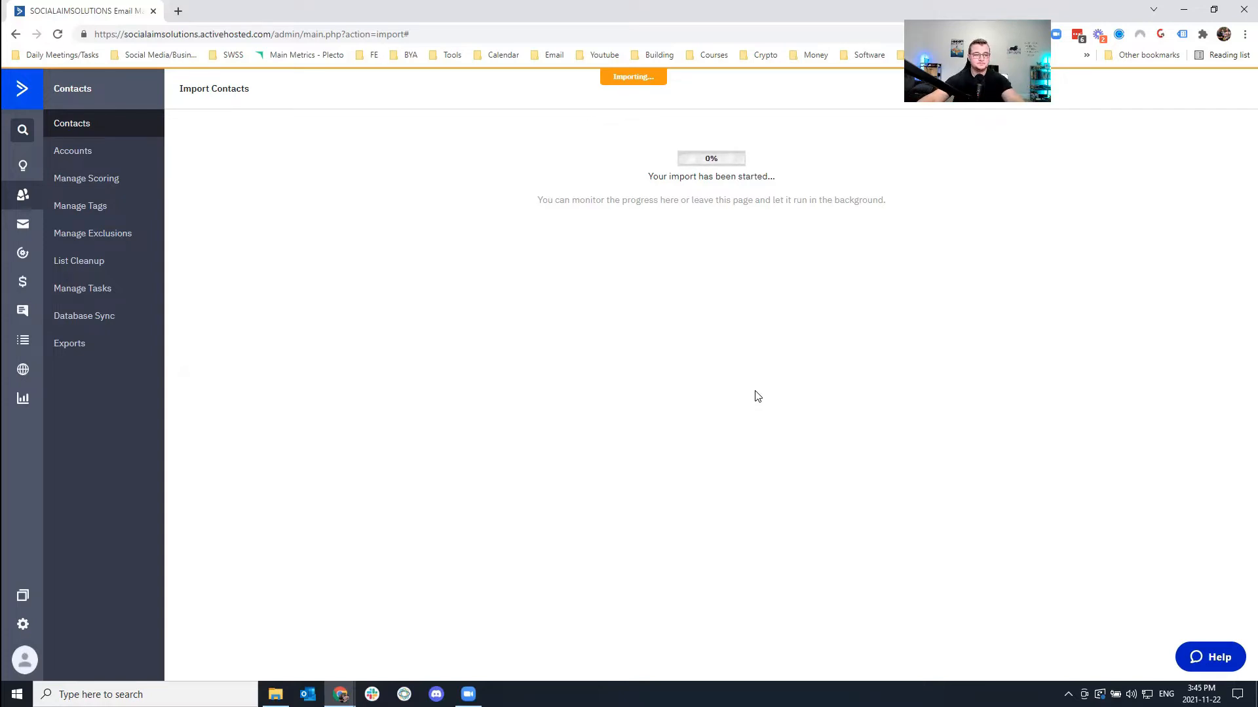
# Open the Contacts list and reload it so all 85 contacts show.
pyautogui.click(33, 195)
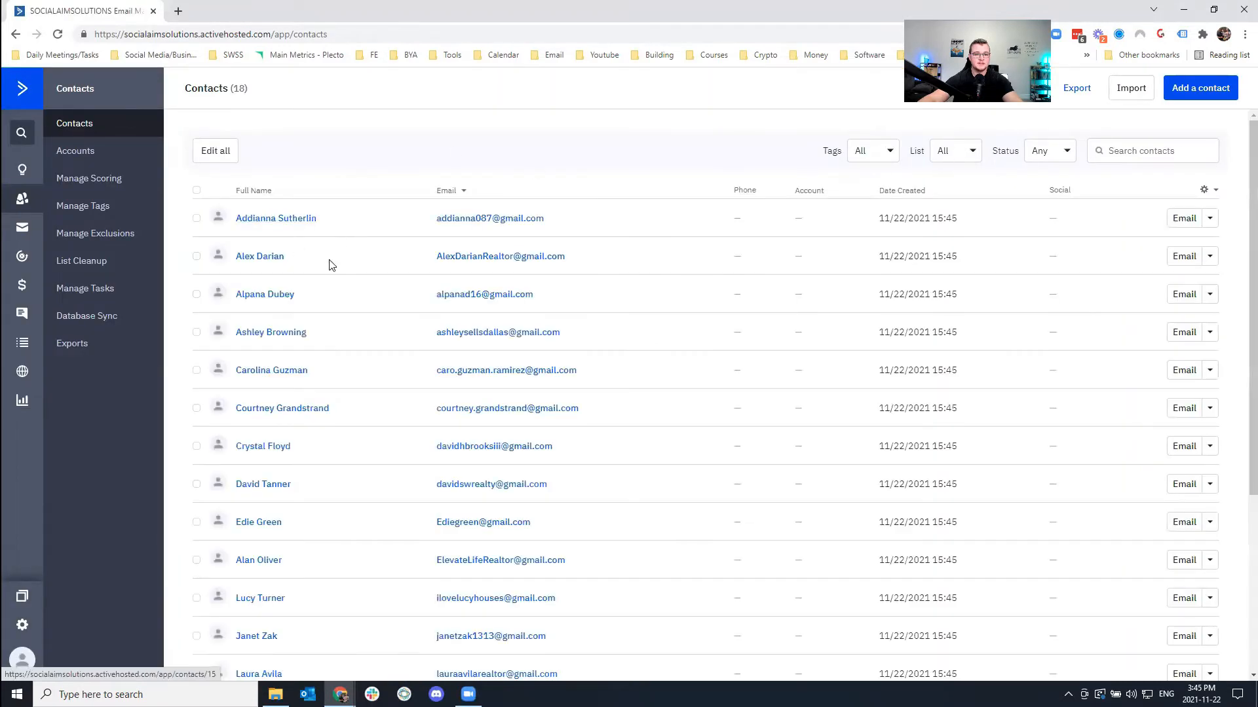
pyautogui.scroll(-5, 327, 285)
pyautogui.scroll(4, 328, 287)
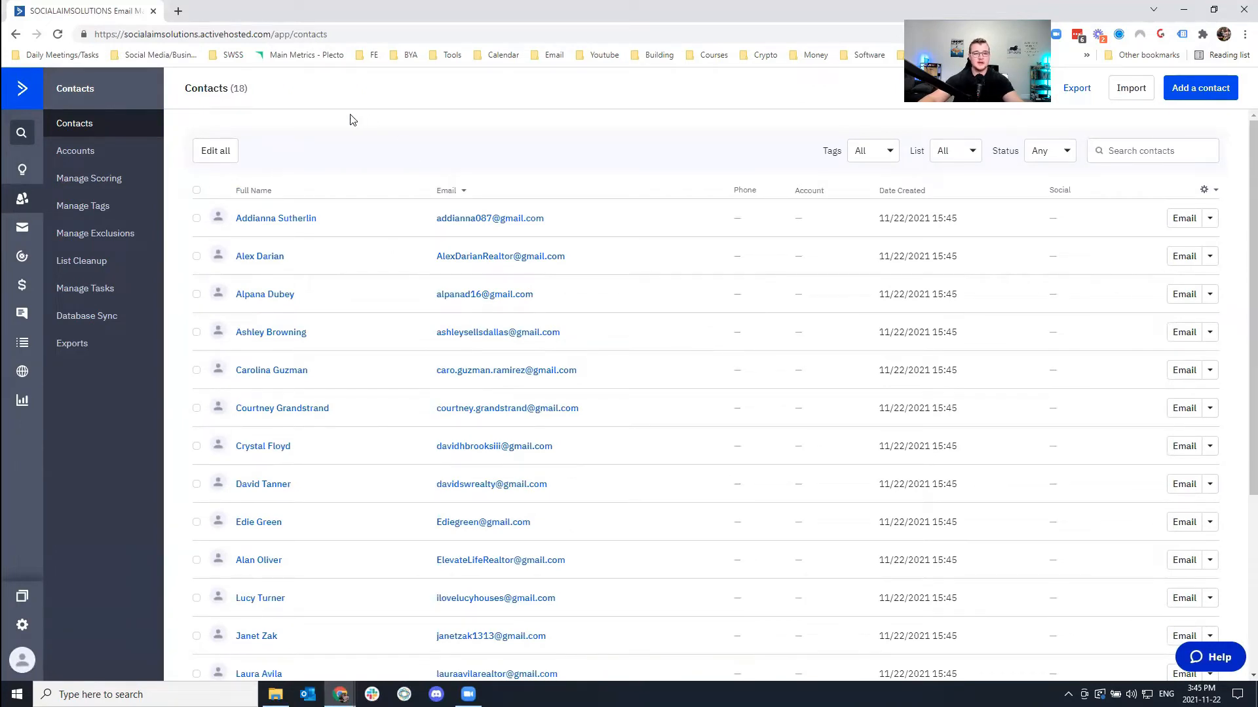
pyautogui.moveTo(258, 92); pyautogui.dragTo(184, 92)
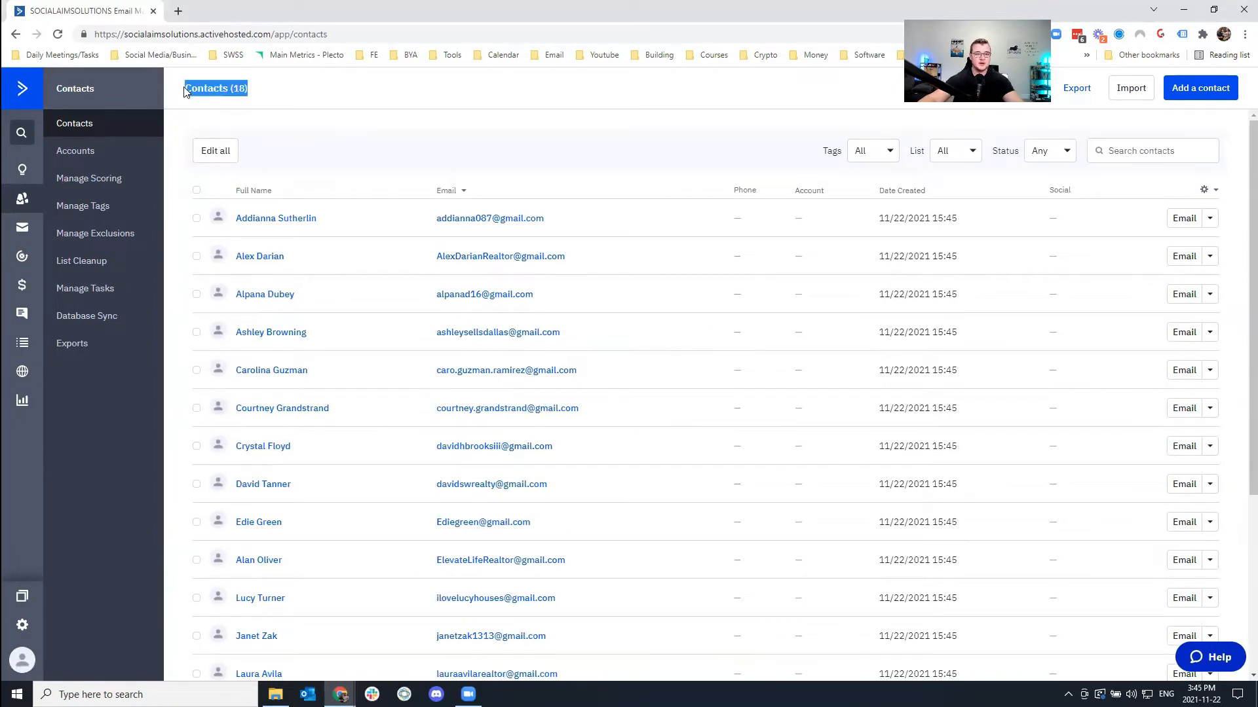
pyautogui.click(235, 90)
pyautogui.click(57, 34)
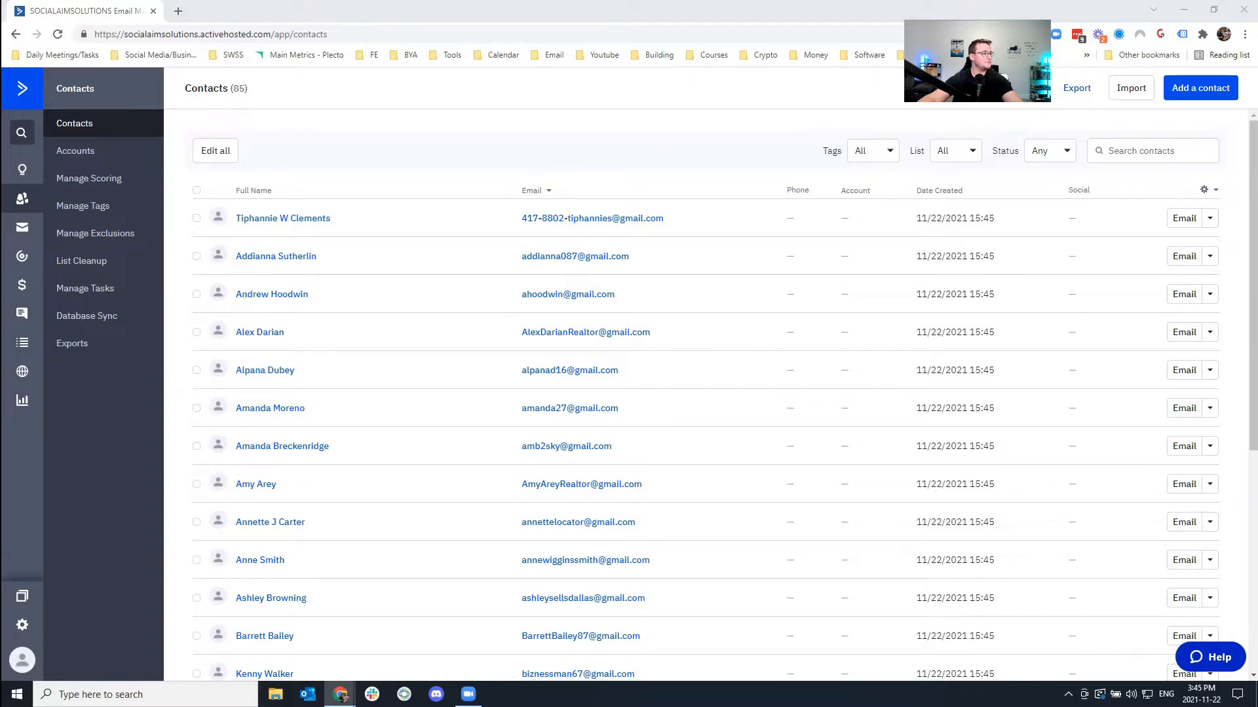
# Add a custom contact list named 'Booked Appointment' from the Lists page.
pyautogui.click(23, 344)
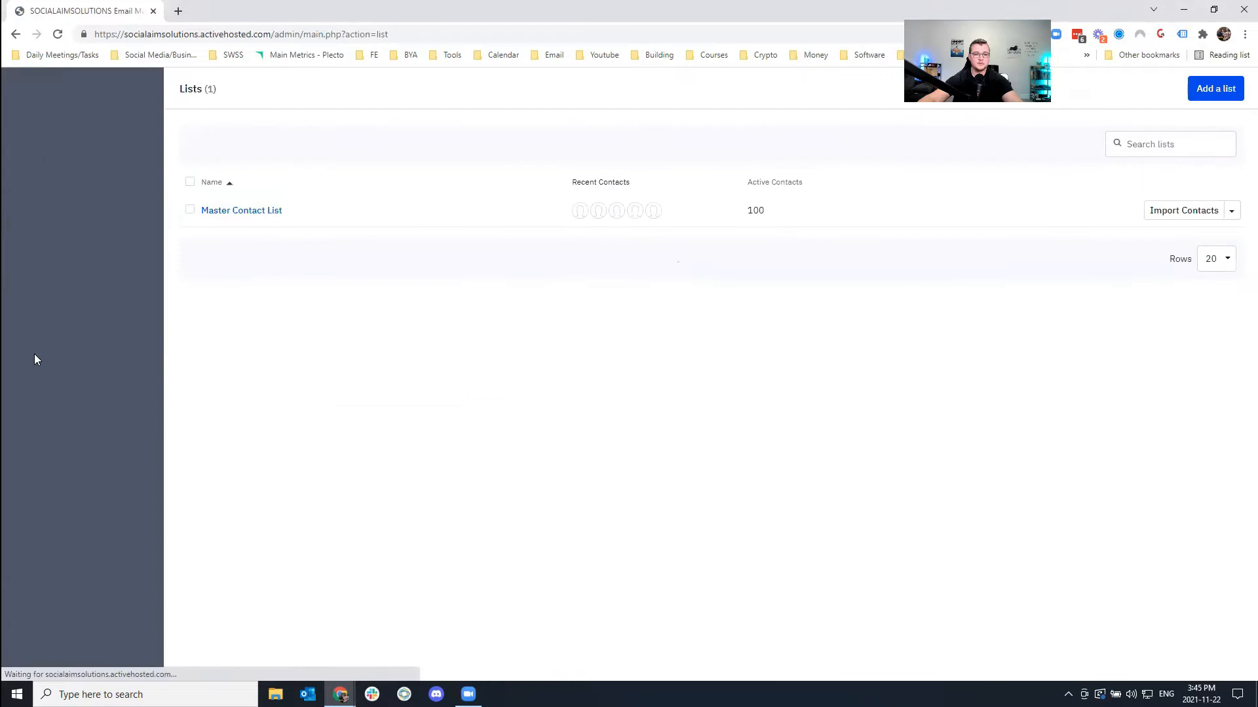
pyautogui.click(1215, 89)
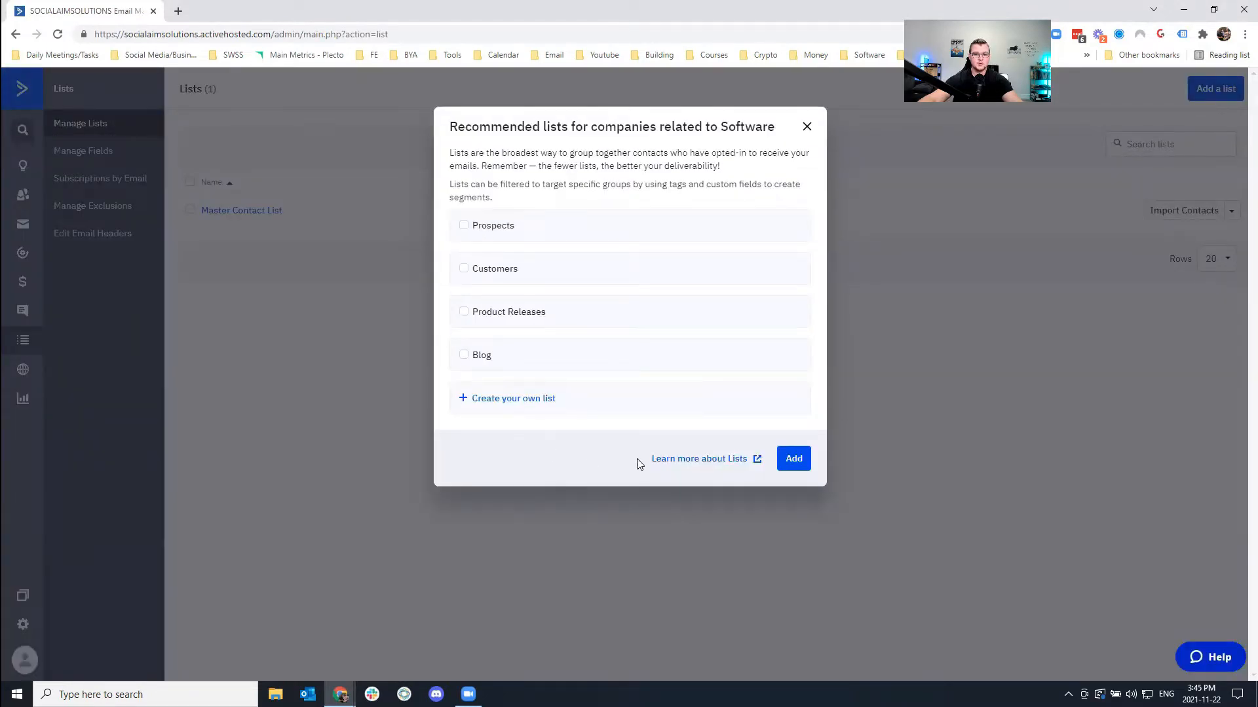
pyautogui.click(506, 400)
pyautogui.write('Booked Appointment')
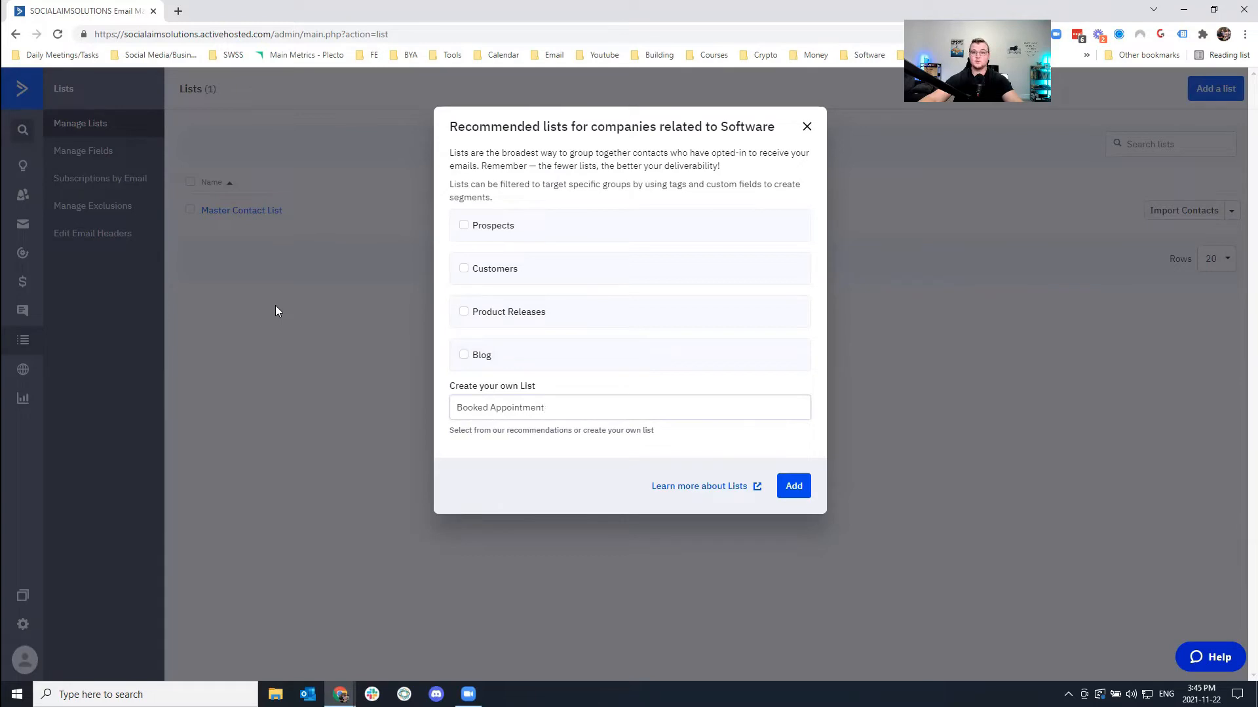
pyautogui.click(795, 492)
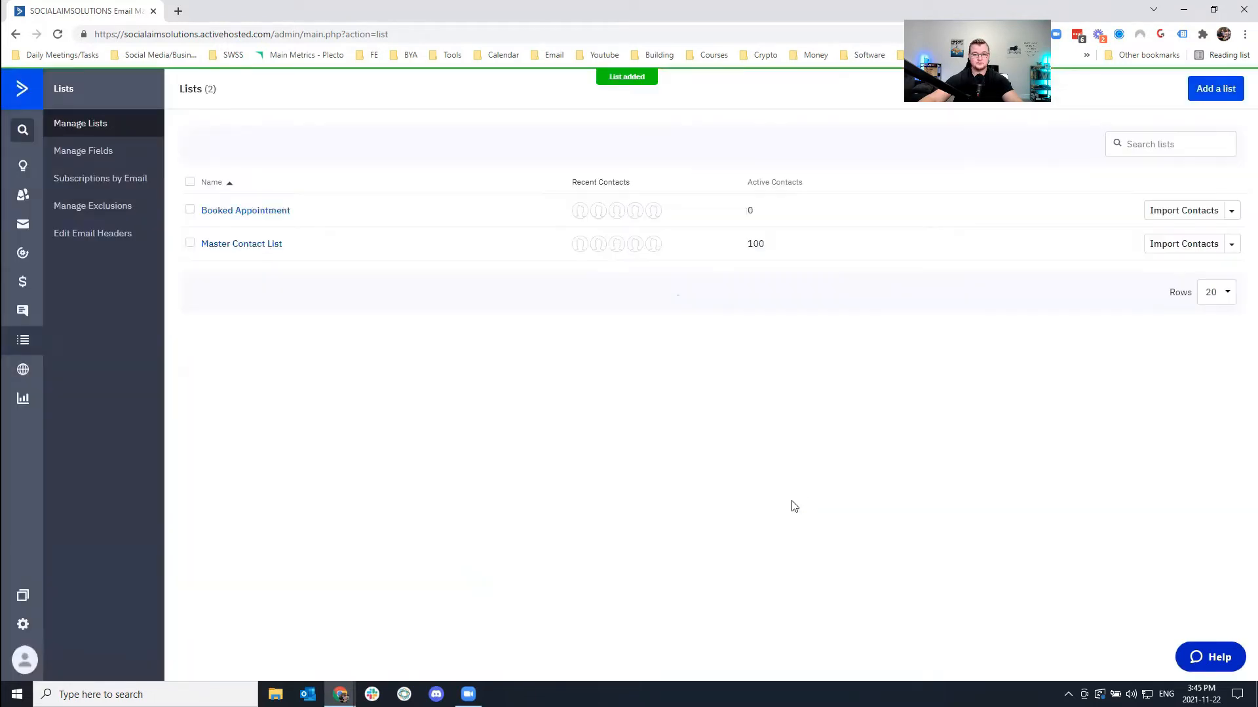
pyautogui.click(1231, 211)
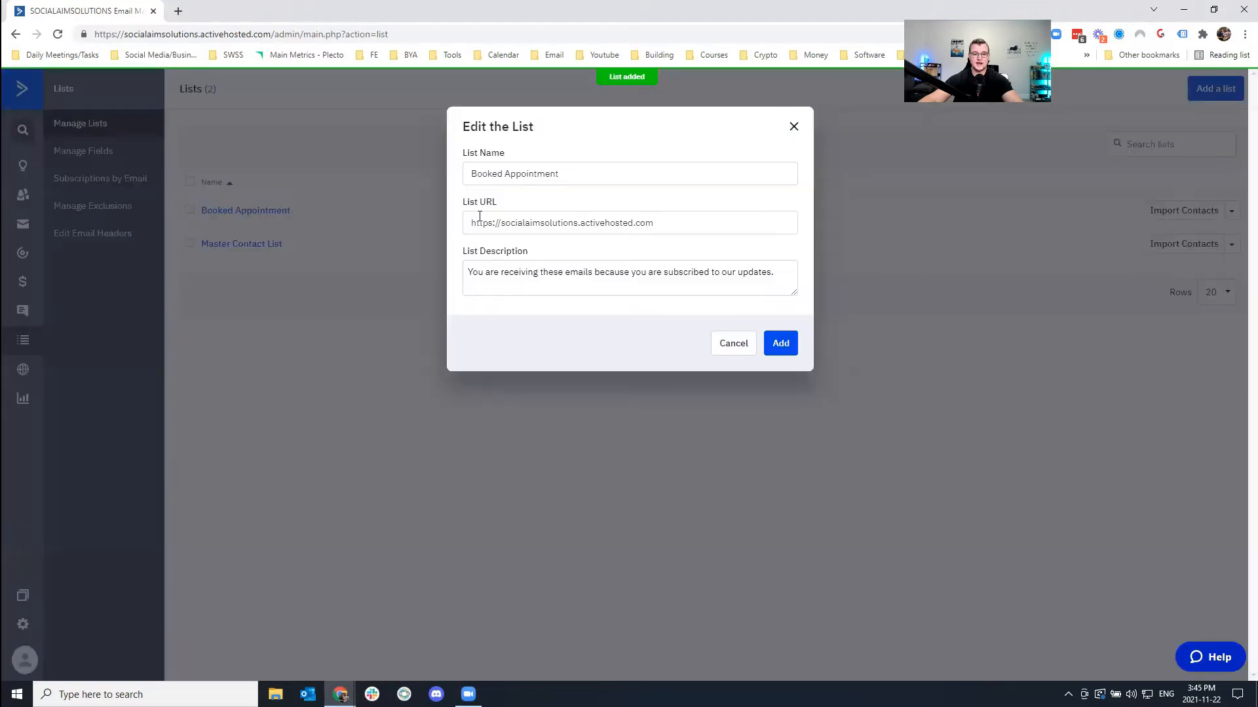
# Review the Booked Appointment list's edit fields, cancel unchanged, and check the Master Contact List actions.
pyautogui.moveTo(464, 153); pyautogui.dragTo(669, 221)
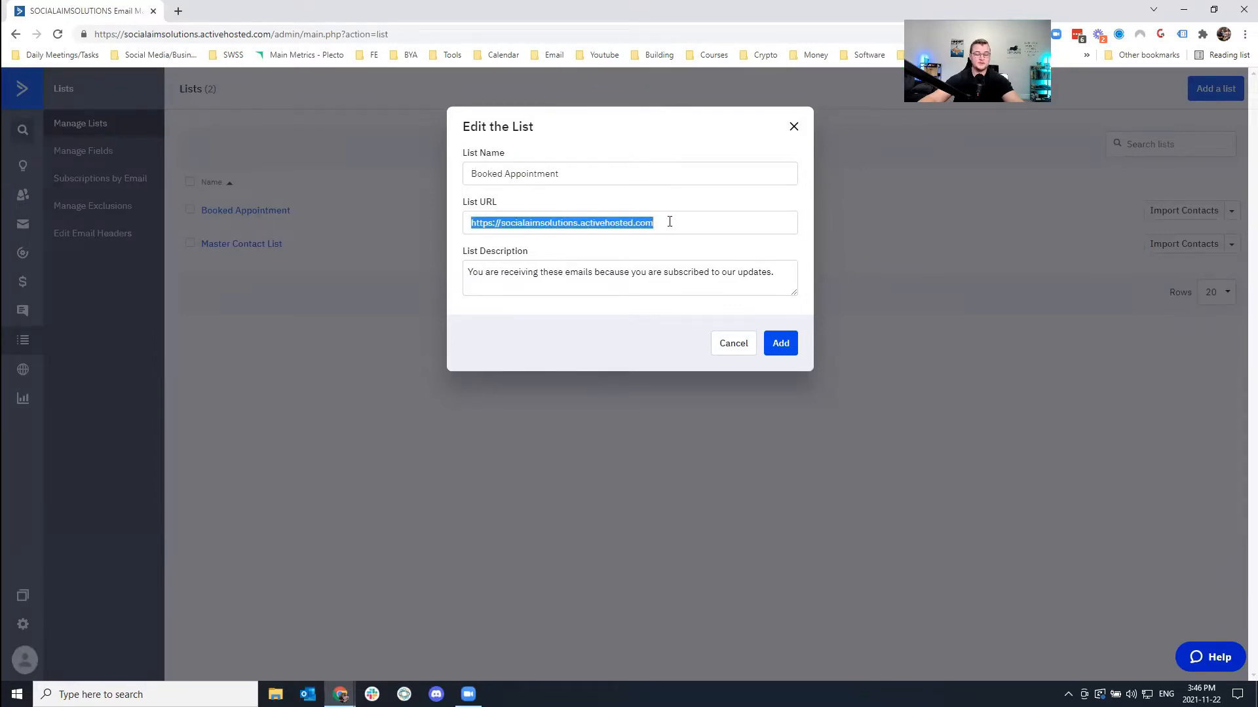
pyautogui.click(669, 221)
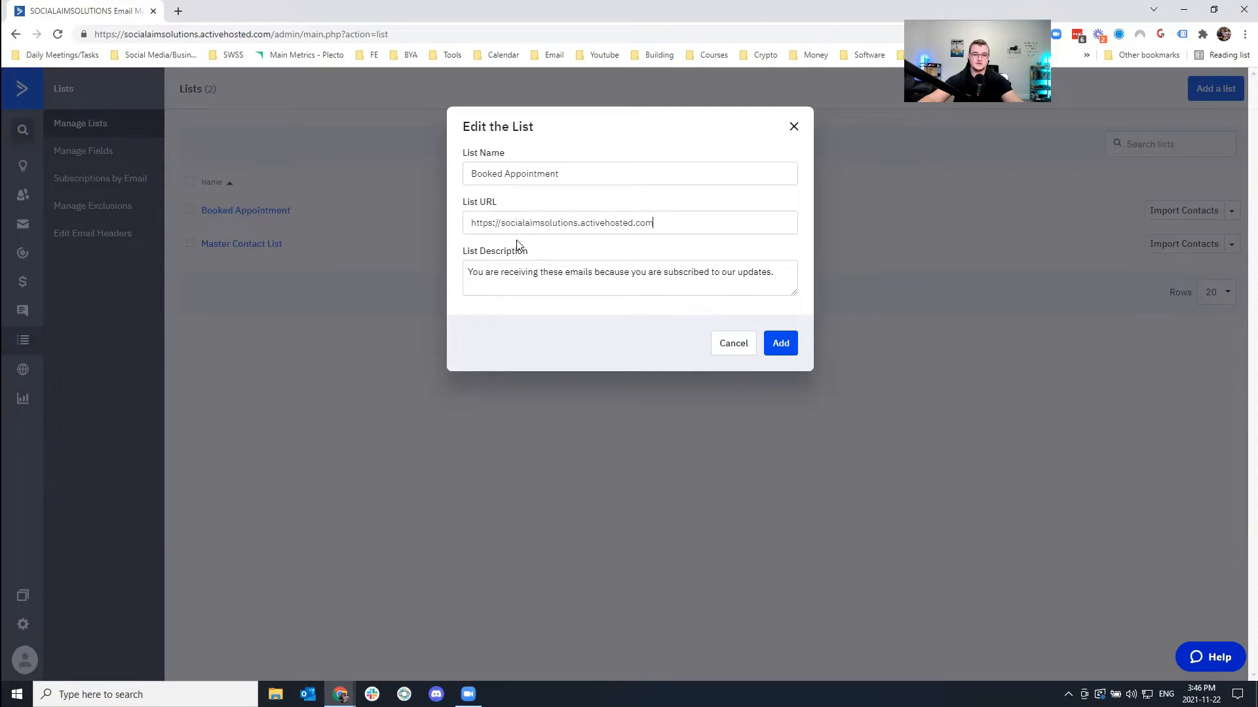
pyautogui.moveTo(463, 257); pyautogui.dragTo(768, 273)
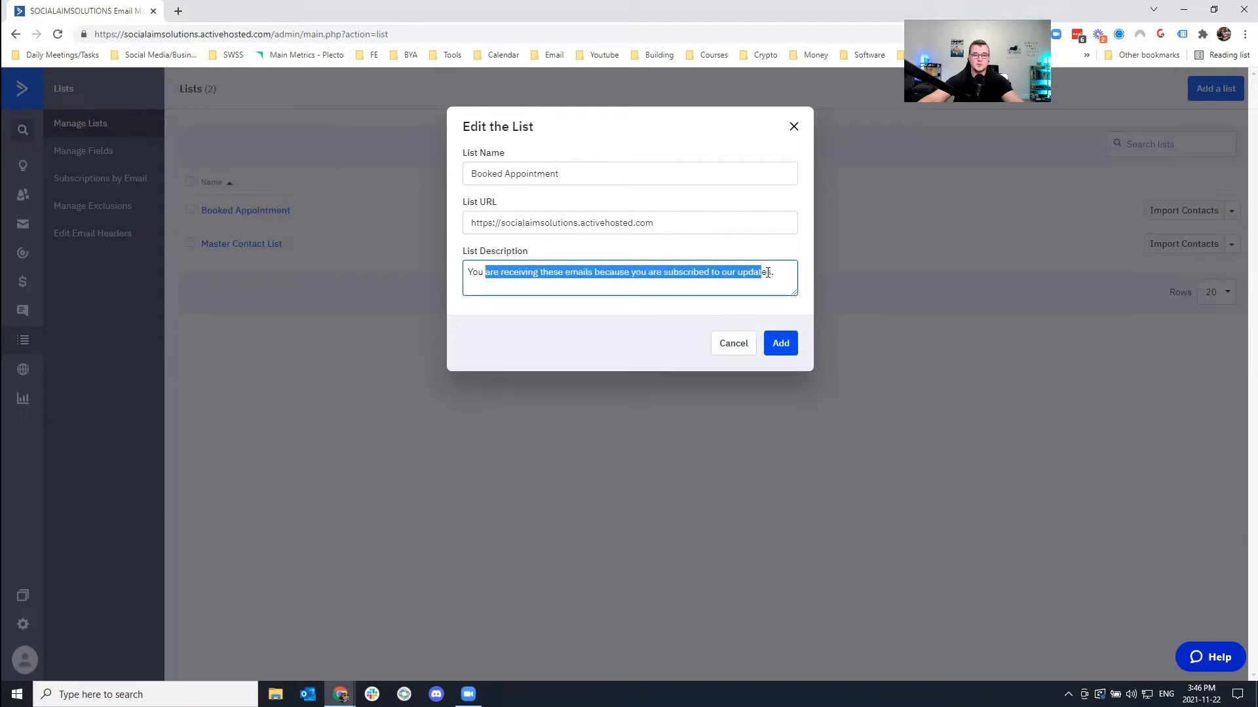
pyautogui.click(691, 274)
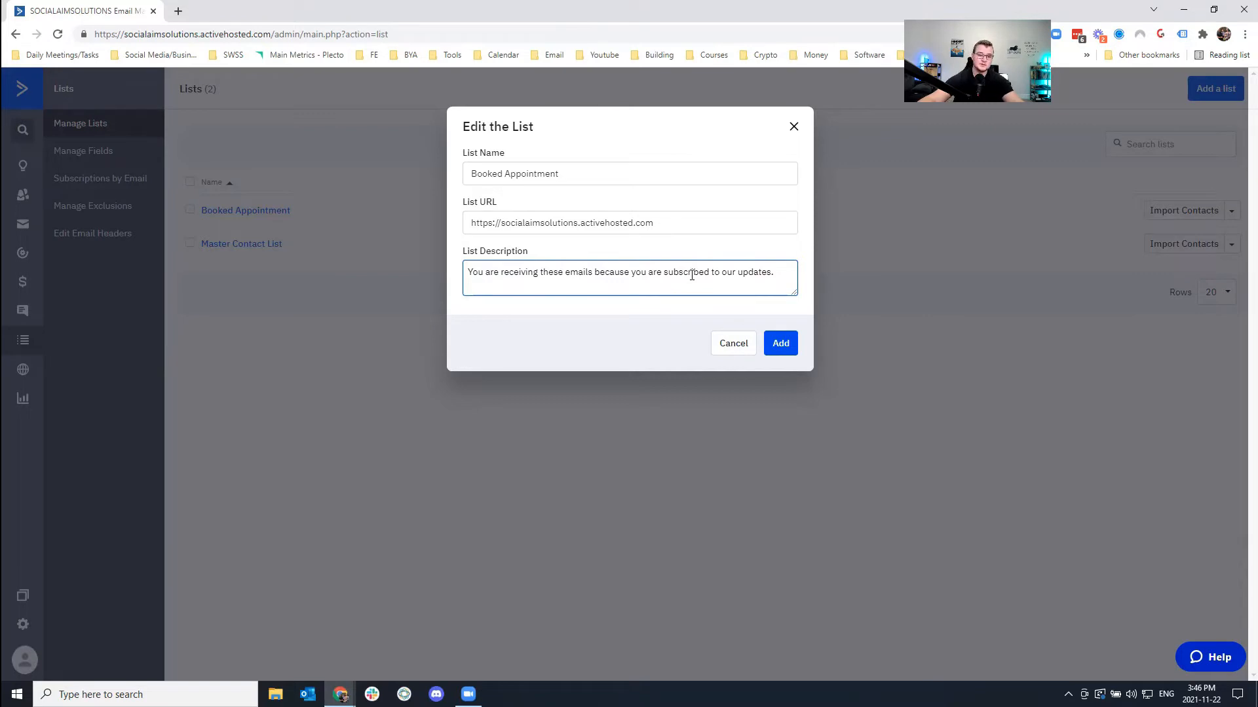
pyautogui.click(738, 351)
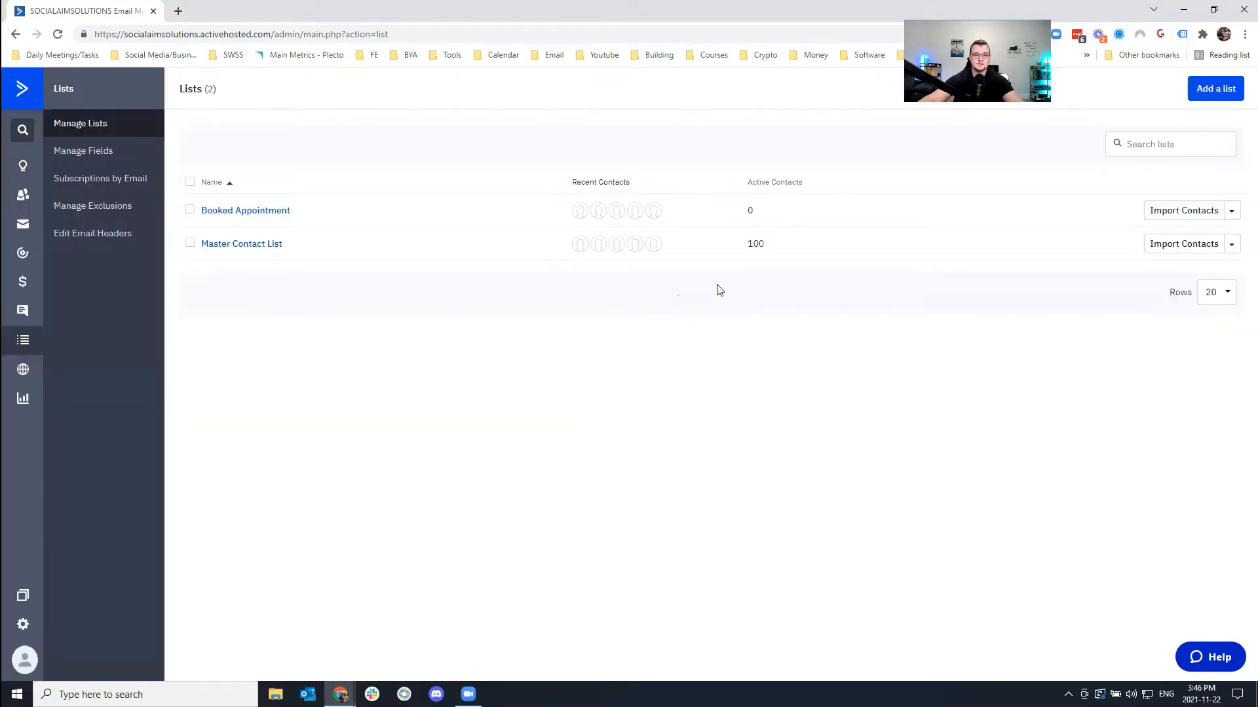
pyautogui.click(1231, 243)
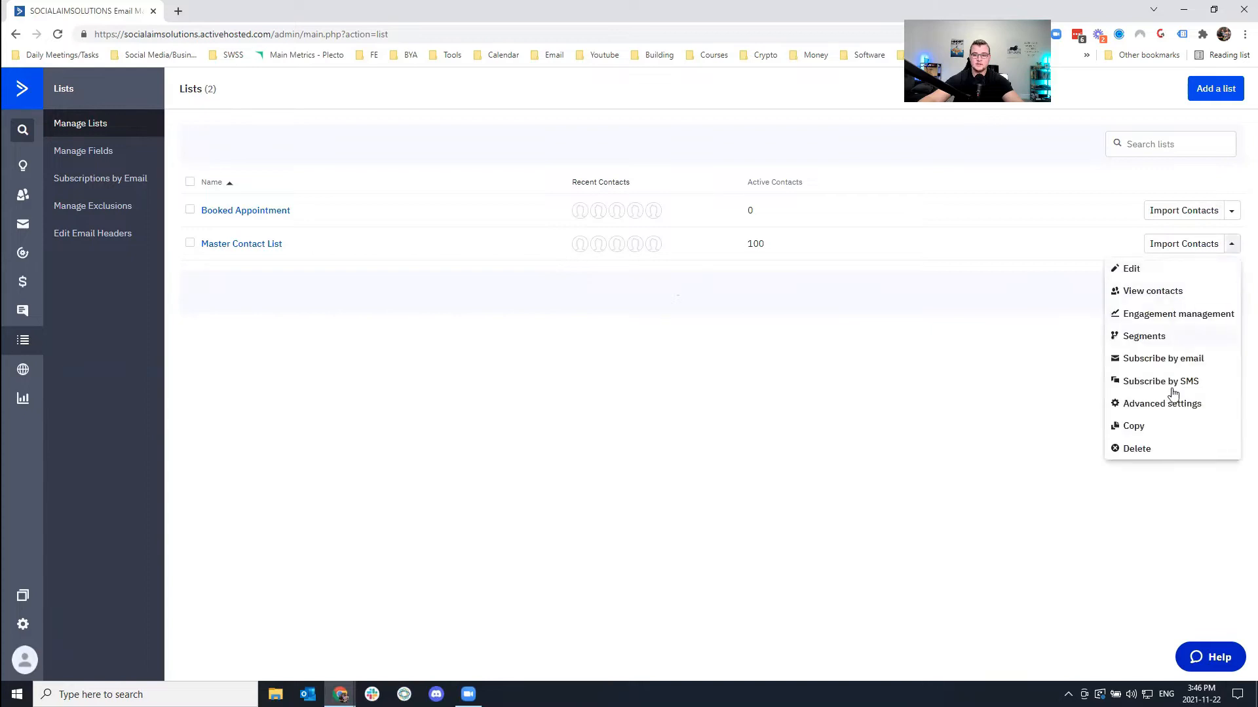
pyautogui.click(770, 420)
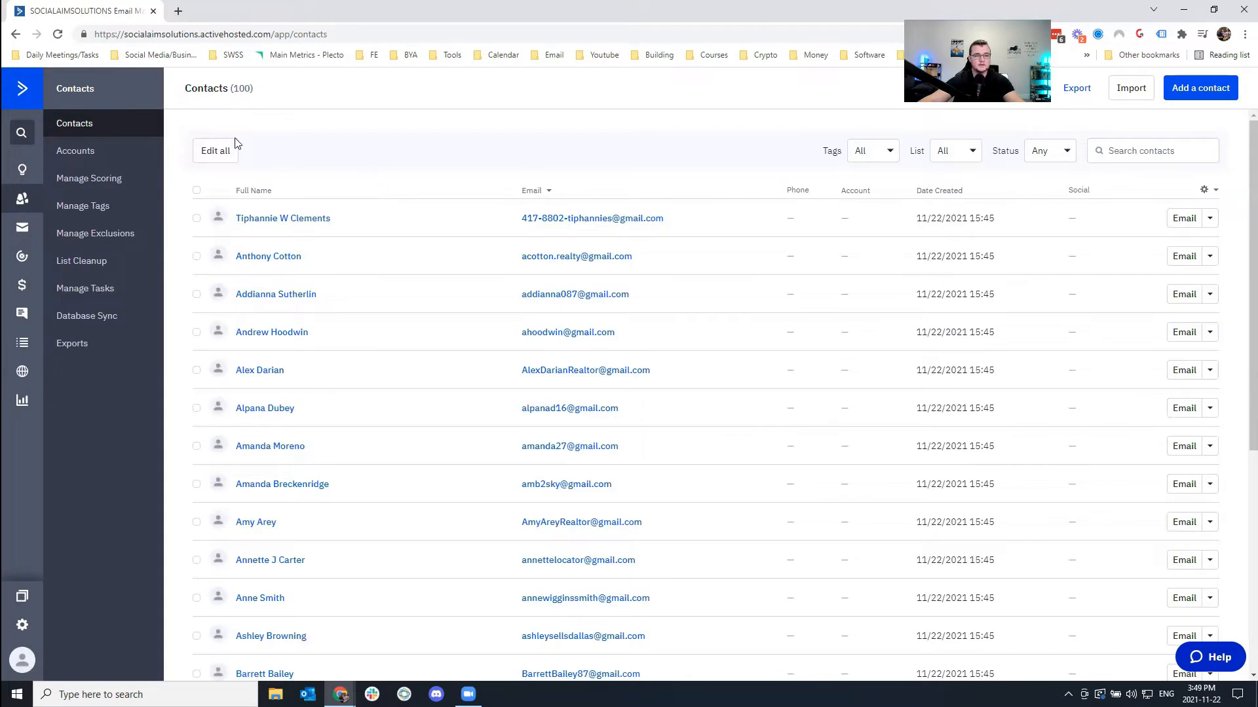
pyautogui.click(22, 372)
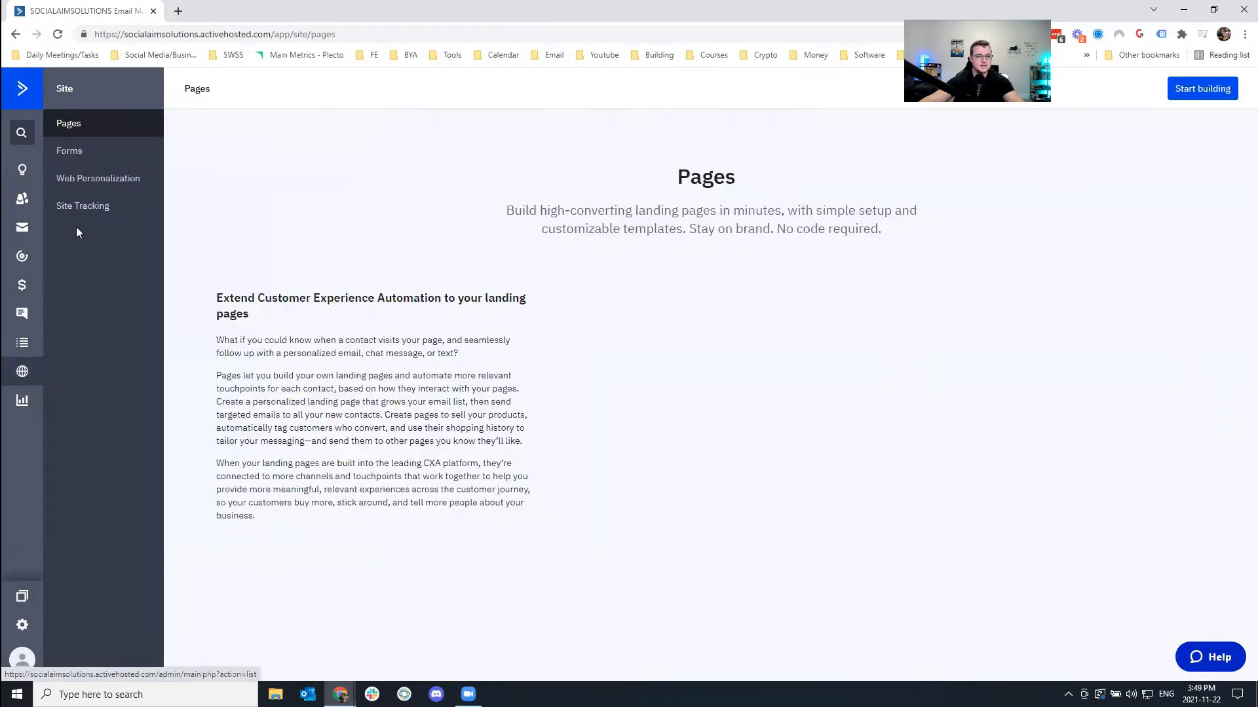
pyautogui.click(80, 152)
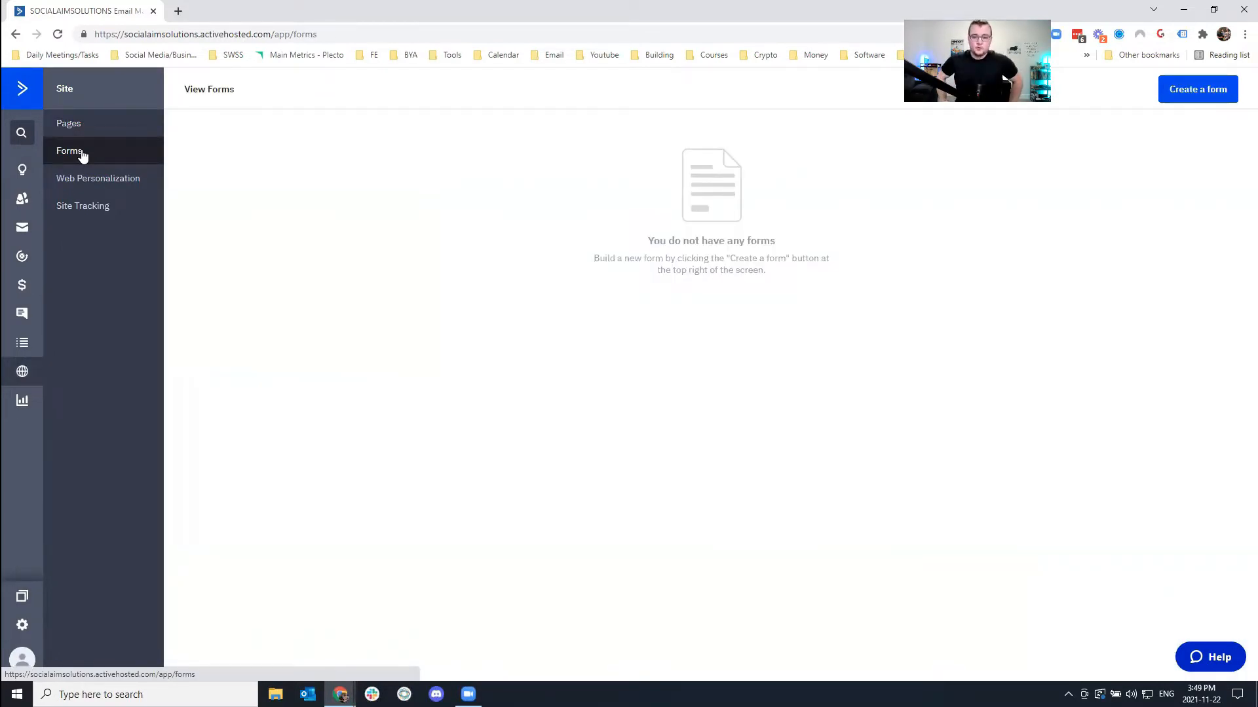
pyautogui.click(1182, 98)
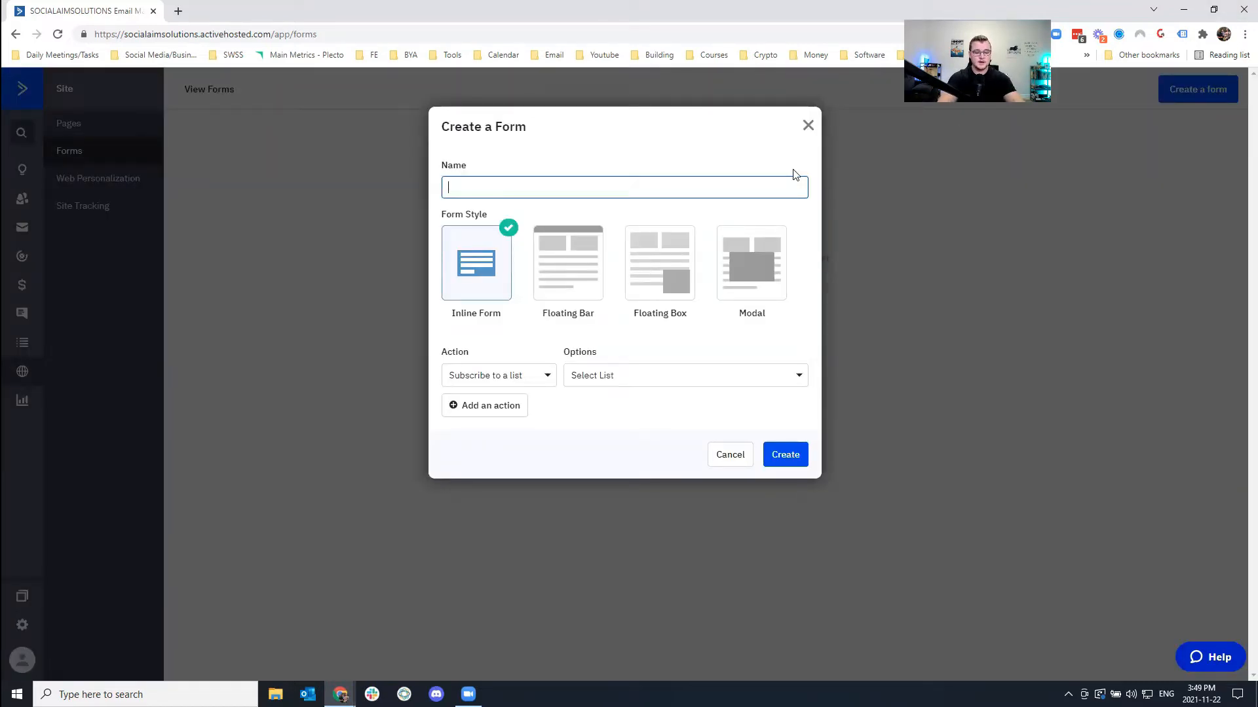
pyautogui.write('Website')
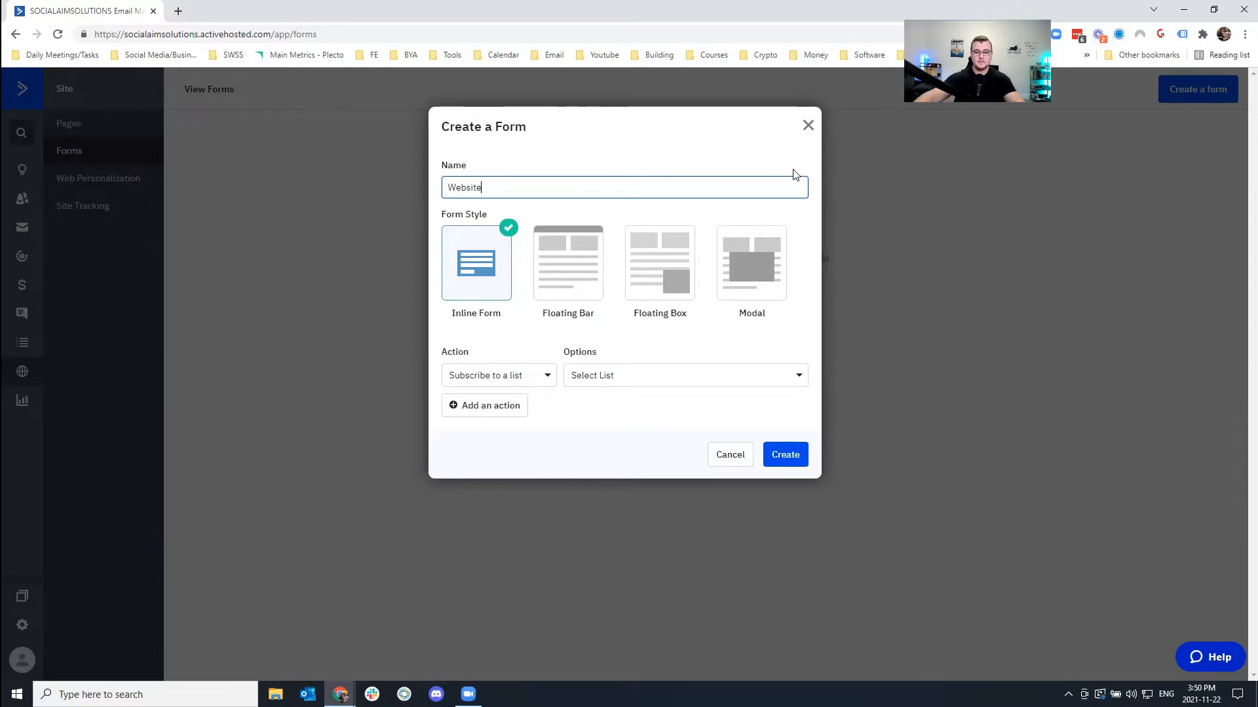
pyautogui.click(1063, 494)
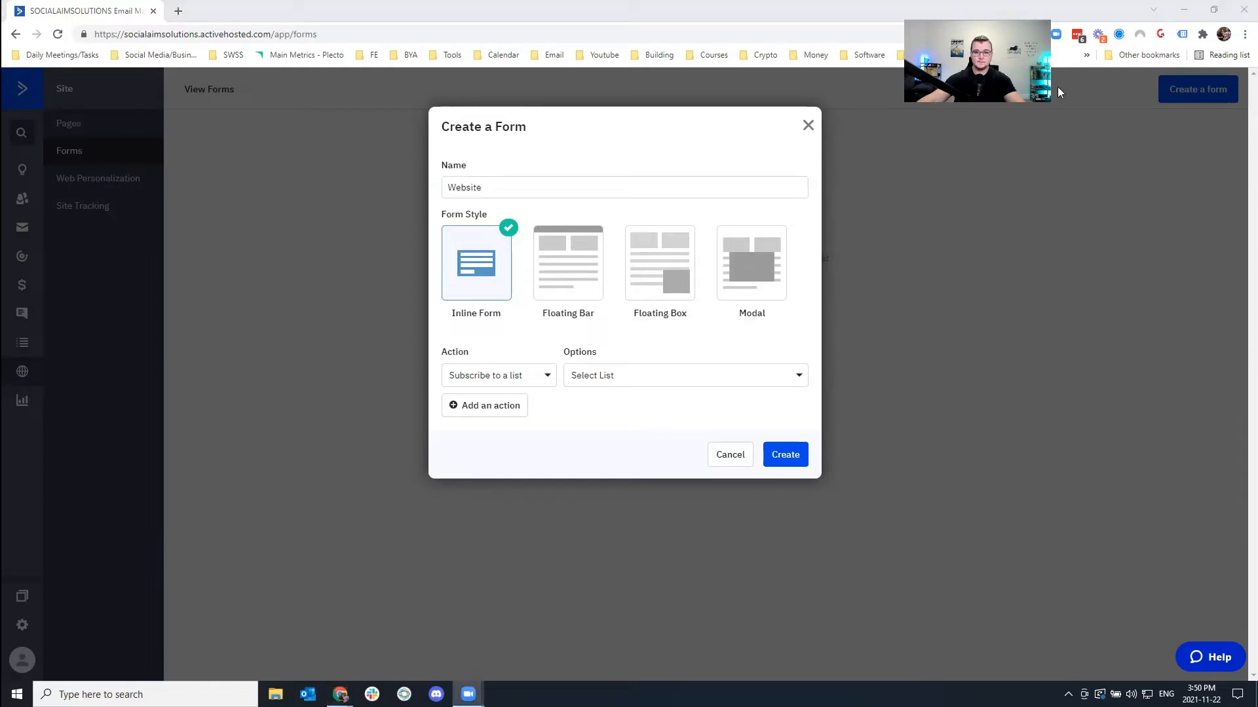
pyautogui.click(609, 273)
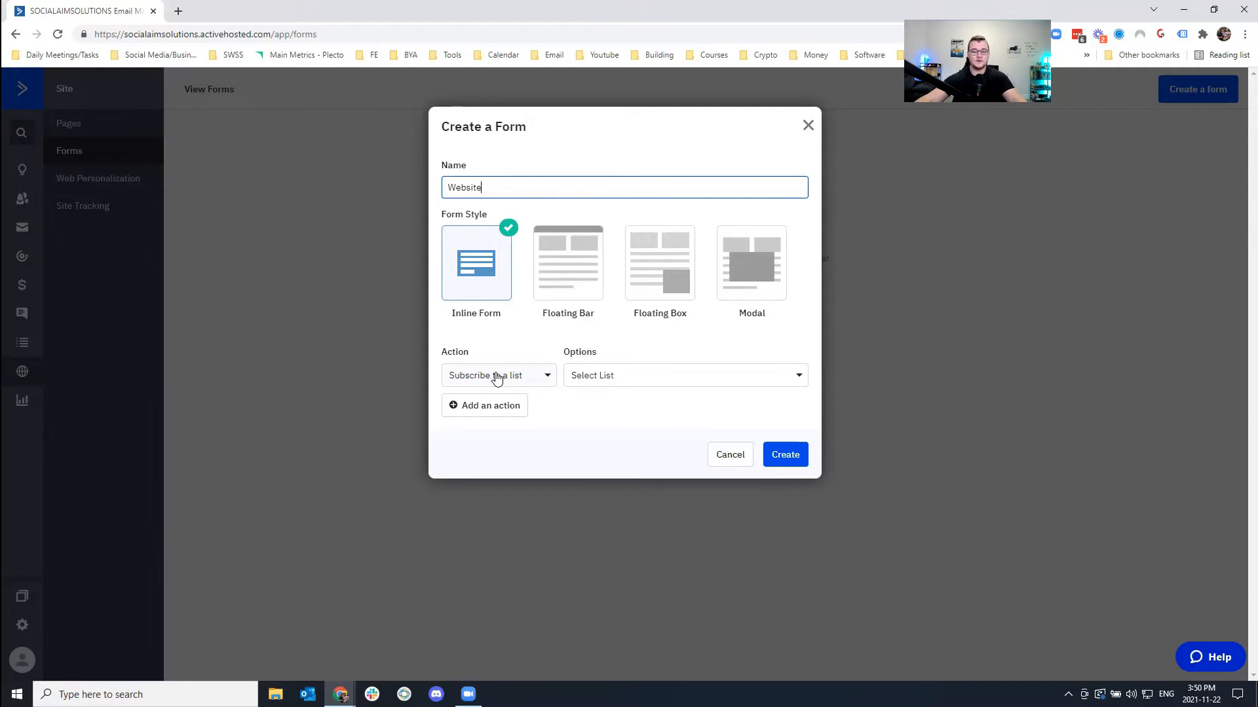
pyautogui.moveTo(477, 356); pyautogui.dragTo(445, 353)
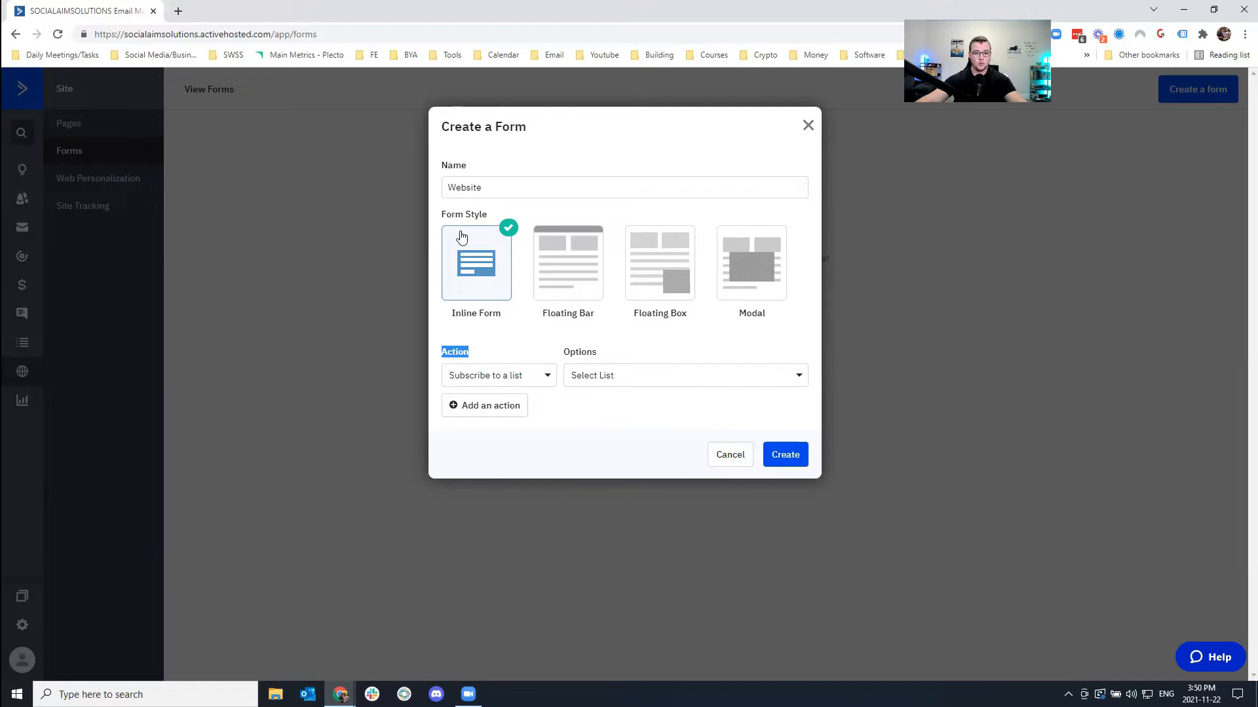
pyautogui.click(487, 383)
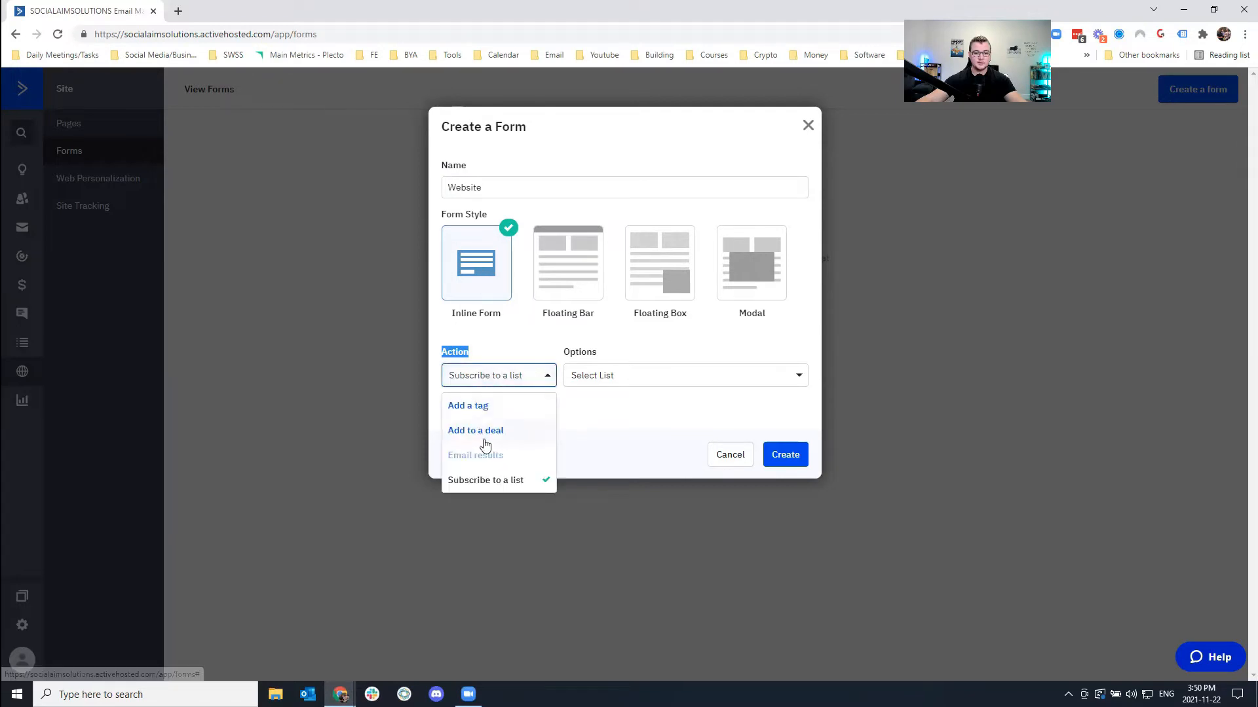
pyautogui.click(511, 432)
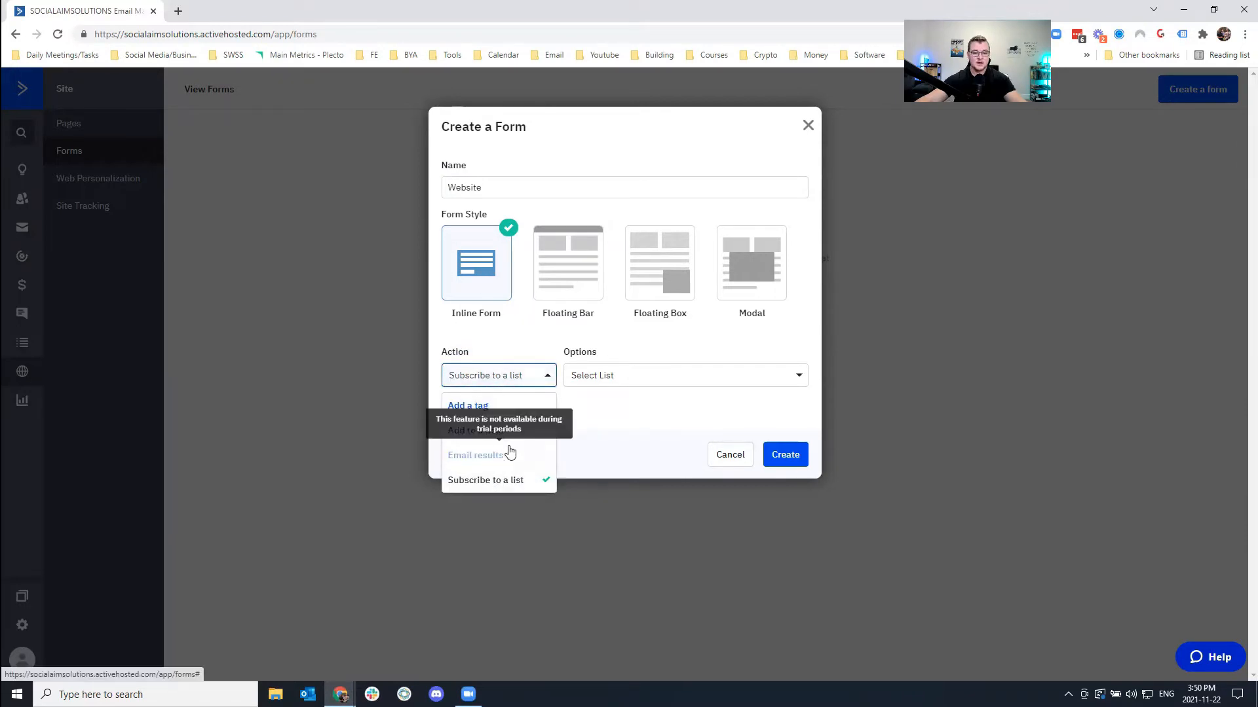
pyautogui.click(616, 434)
pyautogui.click(615, 375)
pyautogui.click(517, 446)
pyautogui.click(625, 388)
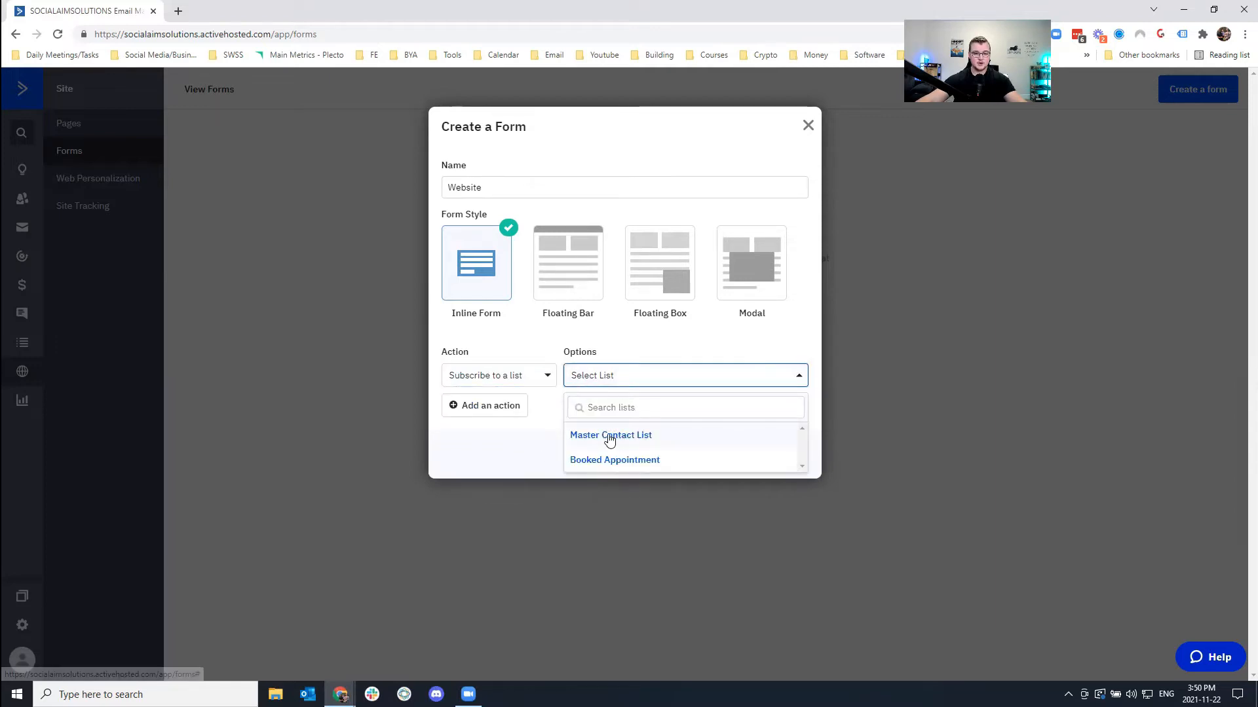
pyautogui.click(811, 130)
pyautogui.click(809, 127)
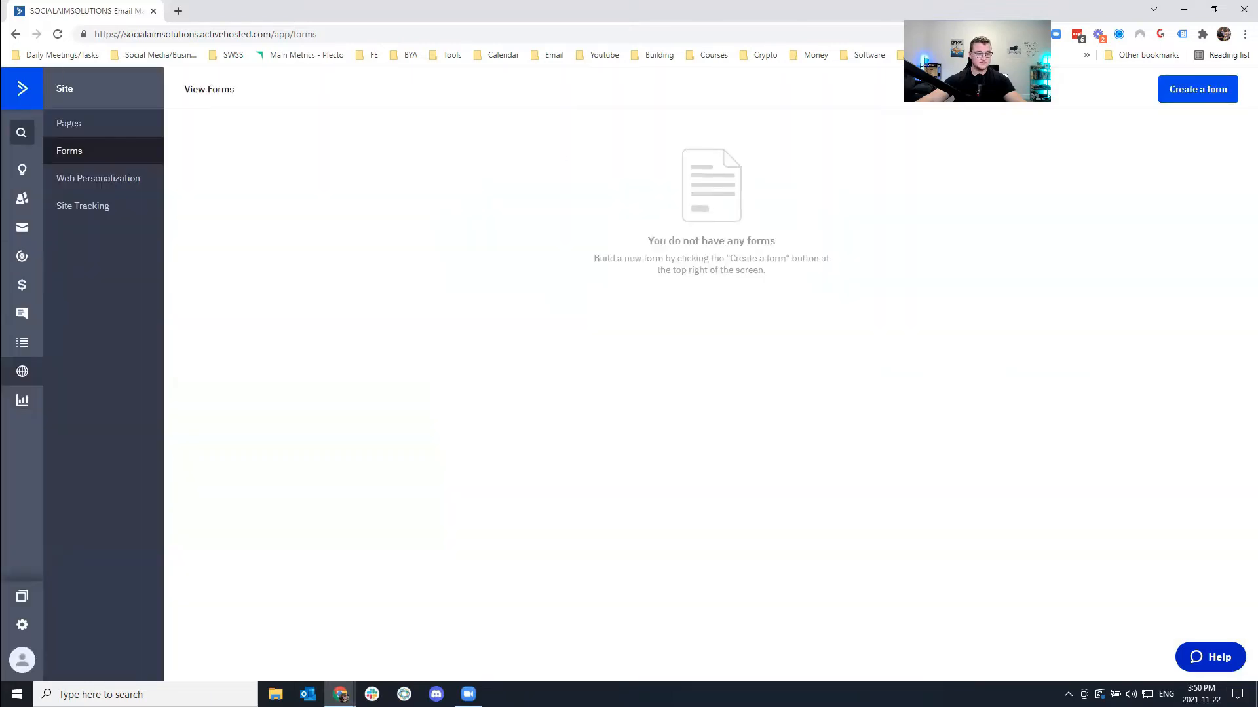
# Start a new contact list and enter the name Website Optins.
pyautogui.click(22, 345)
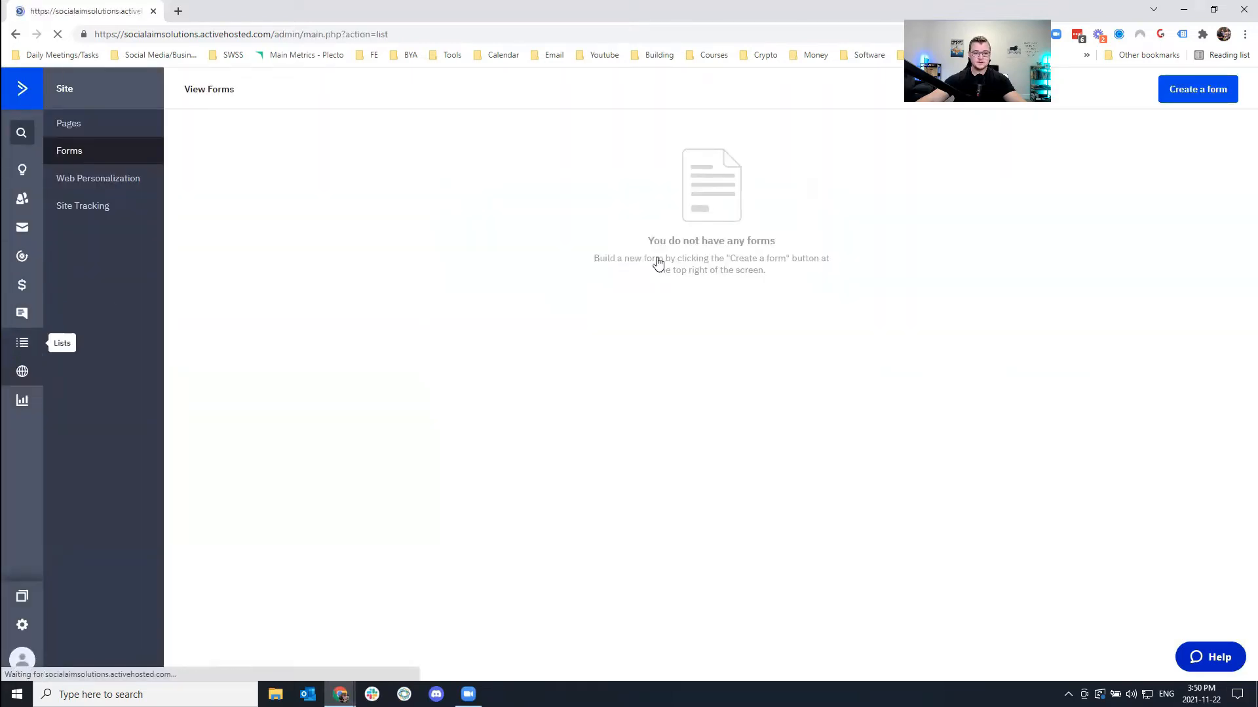
pyautogui.click(1233, 88)
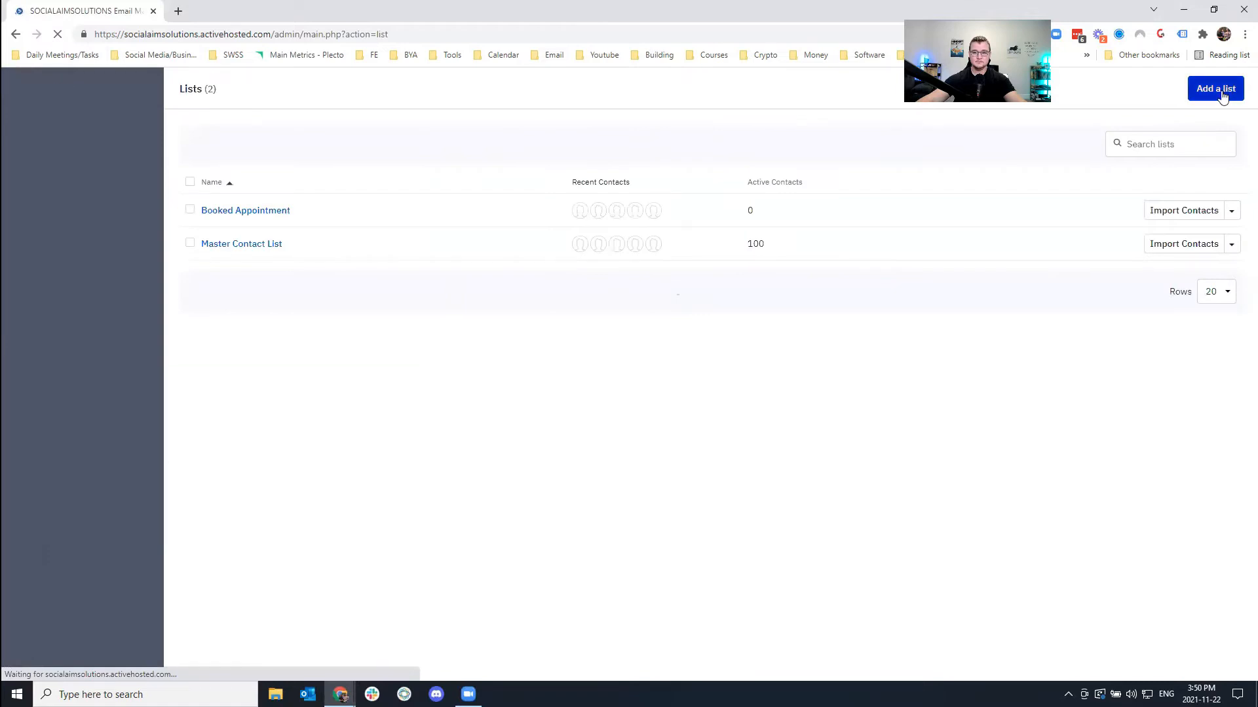
pyautogui.click(560, 173)
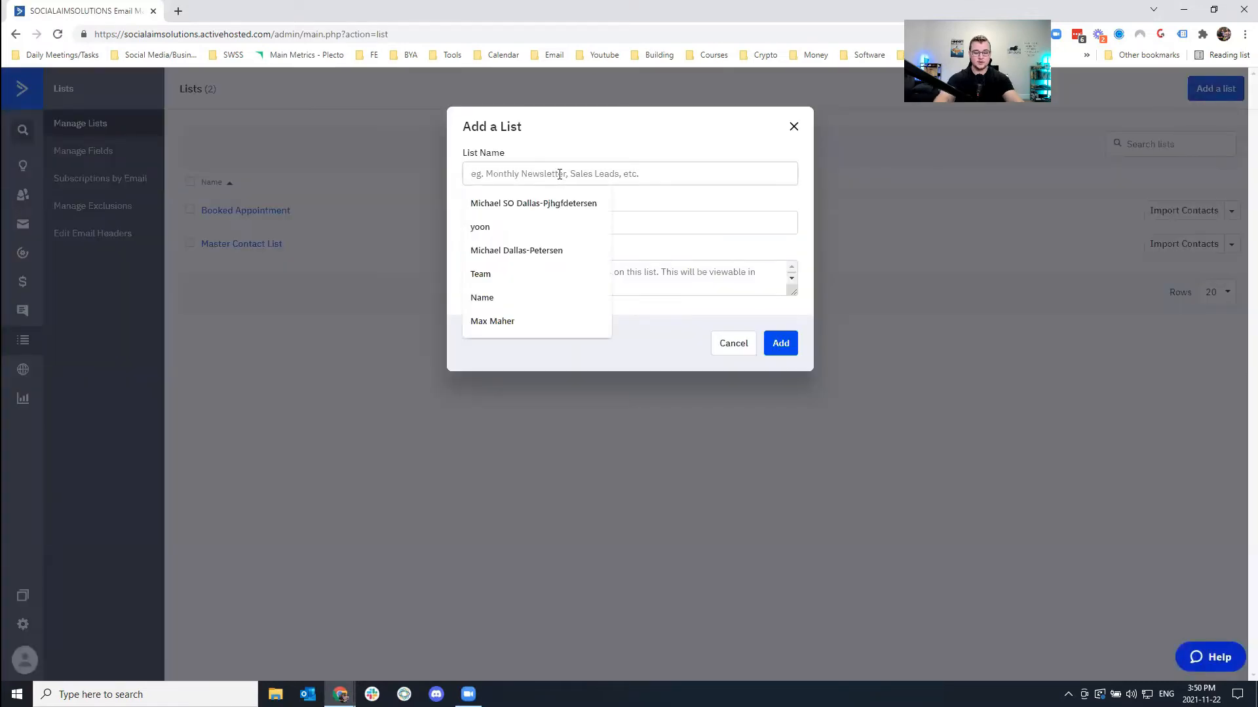
pyautogui.write('Website Optins')
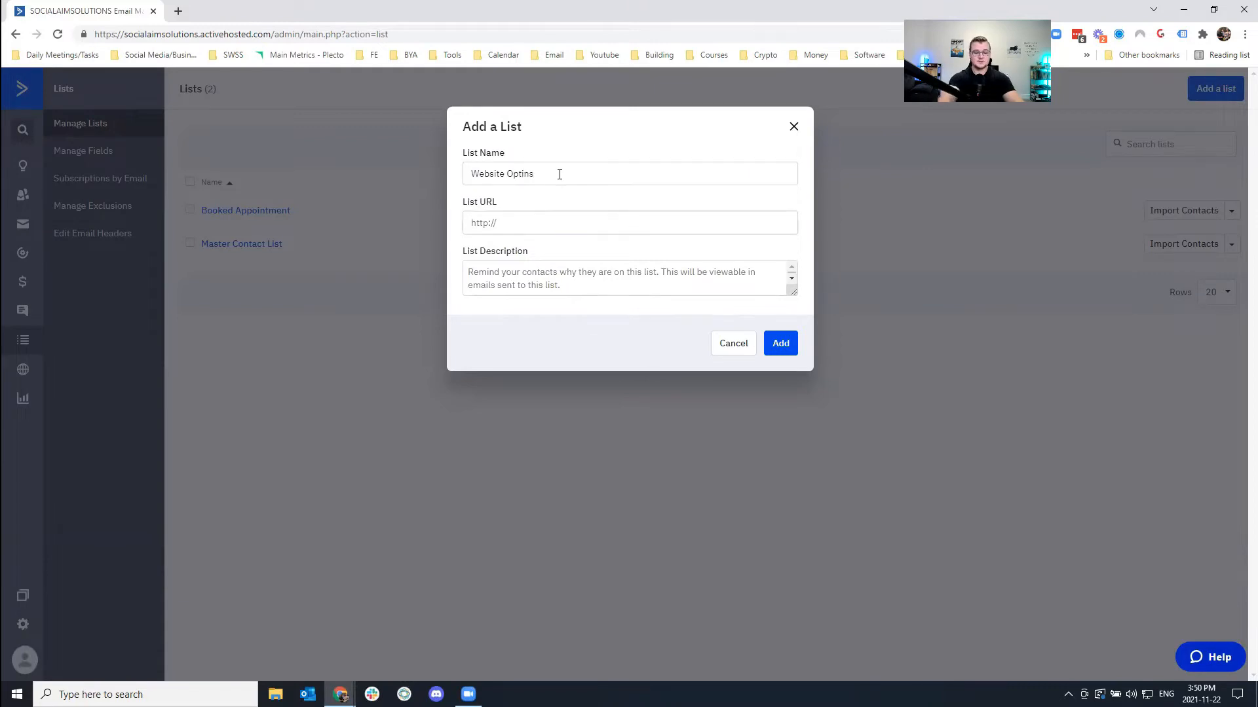
pyautogui.write('www.business.com')
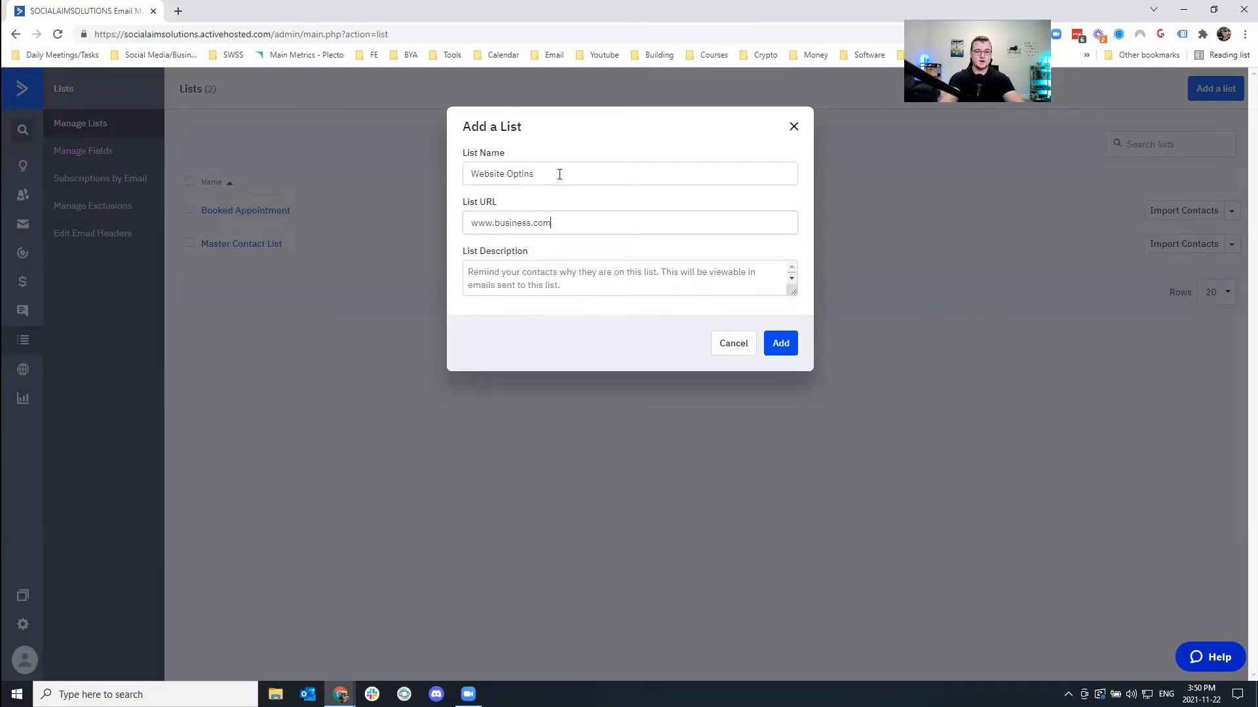
pyautogui.press('Tab')
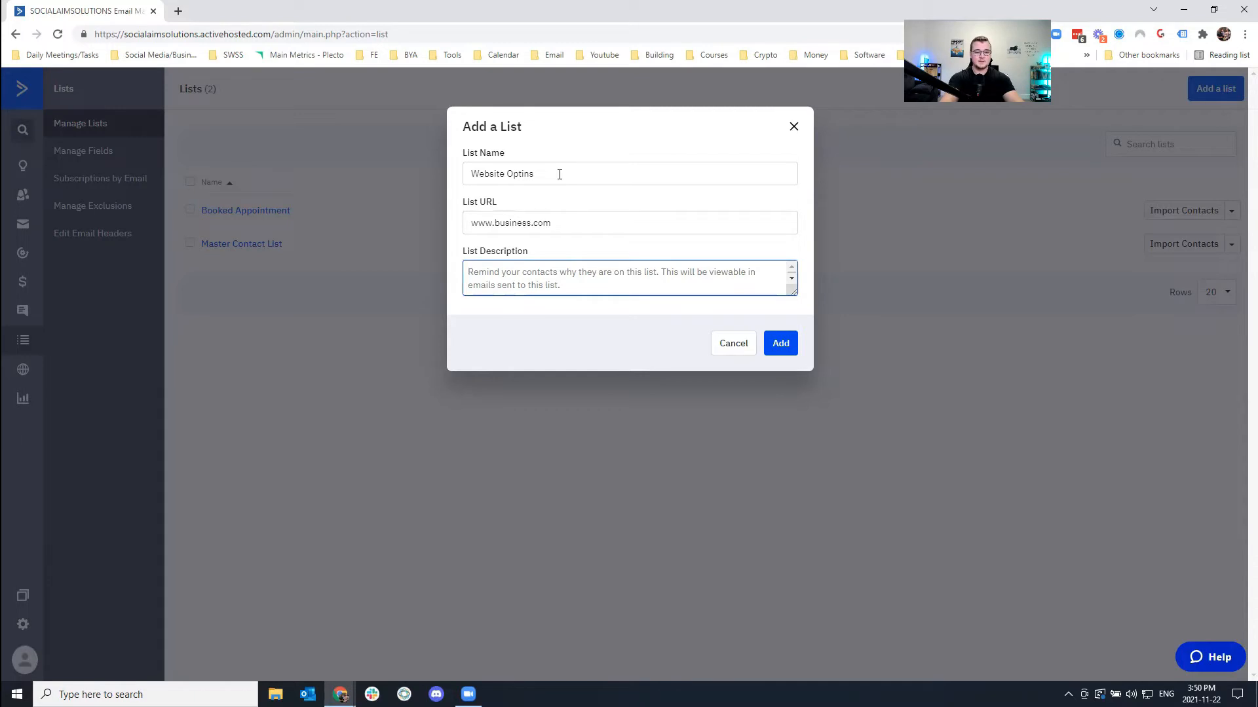
# Add the description saying contacts subscribed to updates, fix 'receiving' and 'subscribed', and save the list.
pyautogui.write('You are revi')
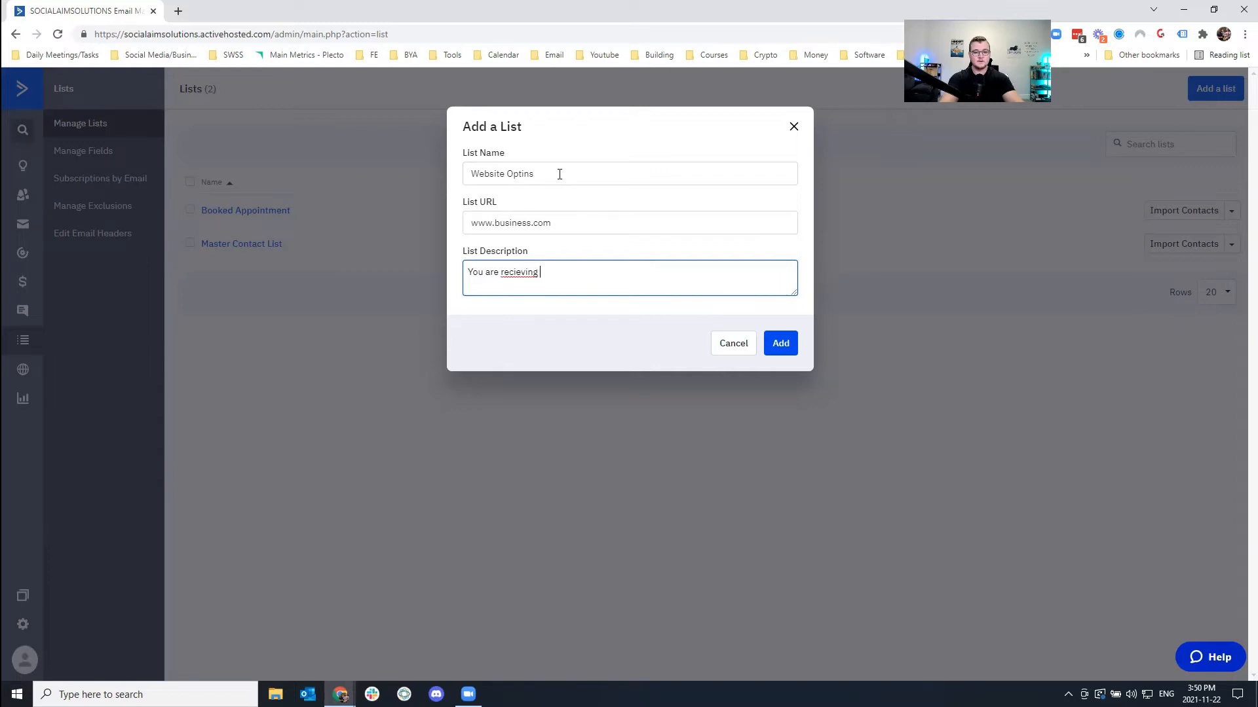
pyautogui.rightClick(532, 273)
pyautogui.click(560, 284)
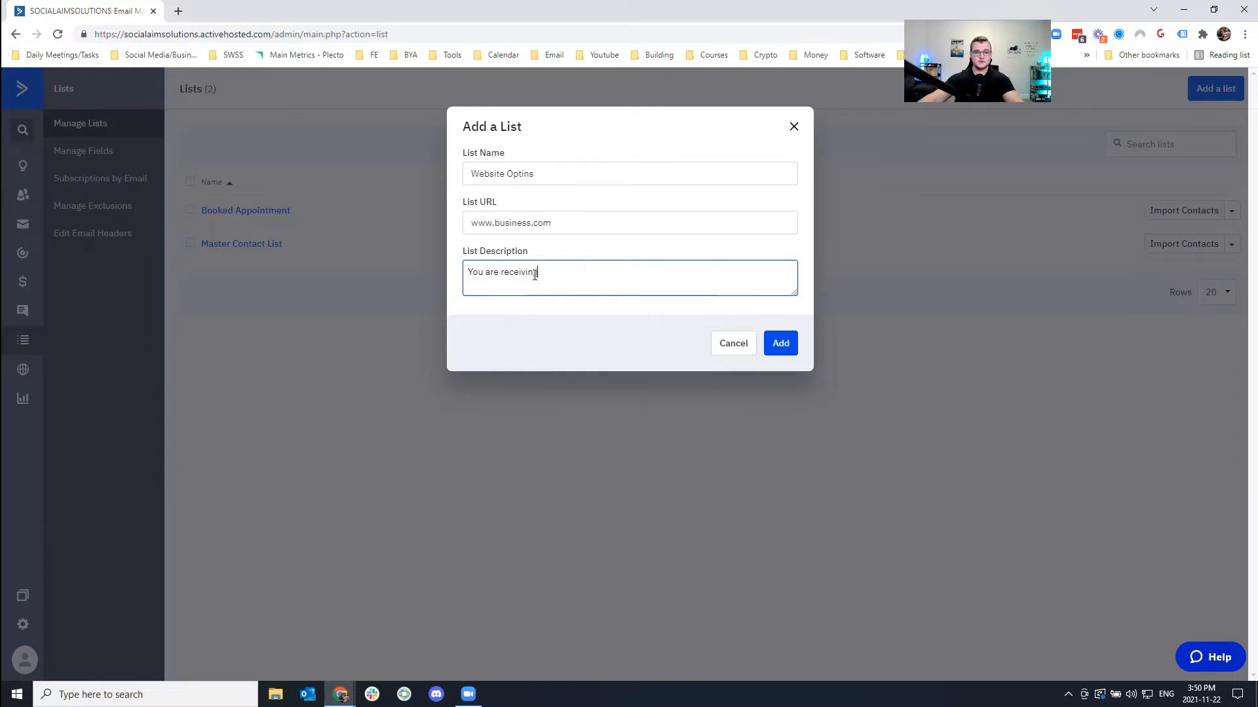
pyautogui.write('this email because you subsc')
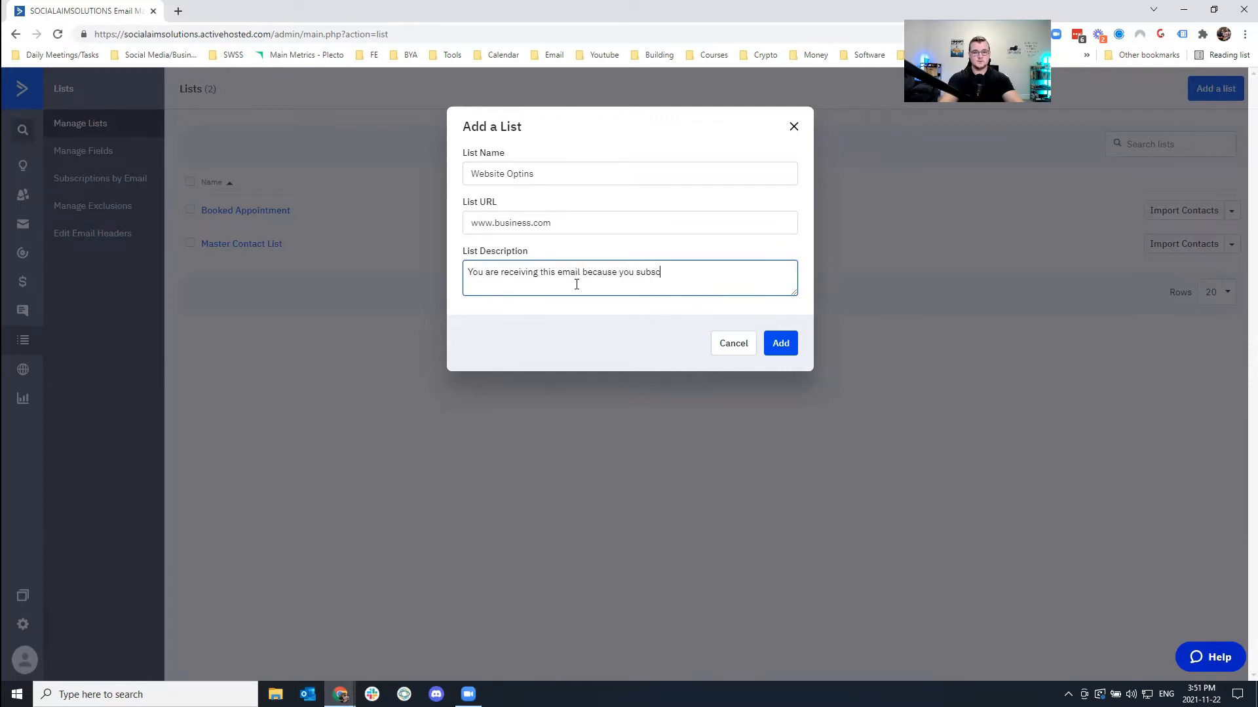
pyautogui.write('to updates.')
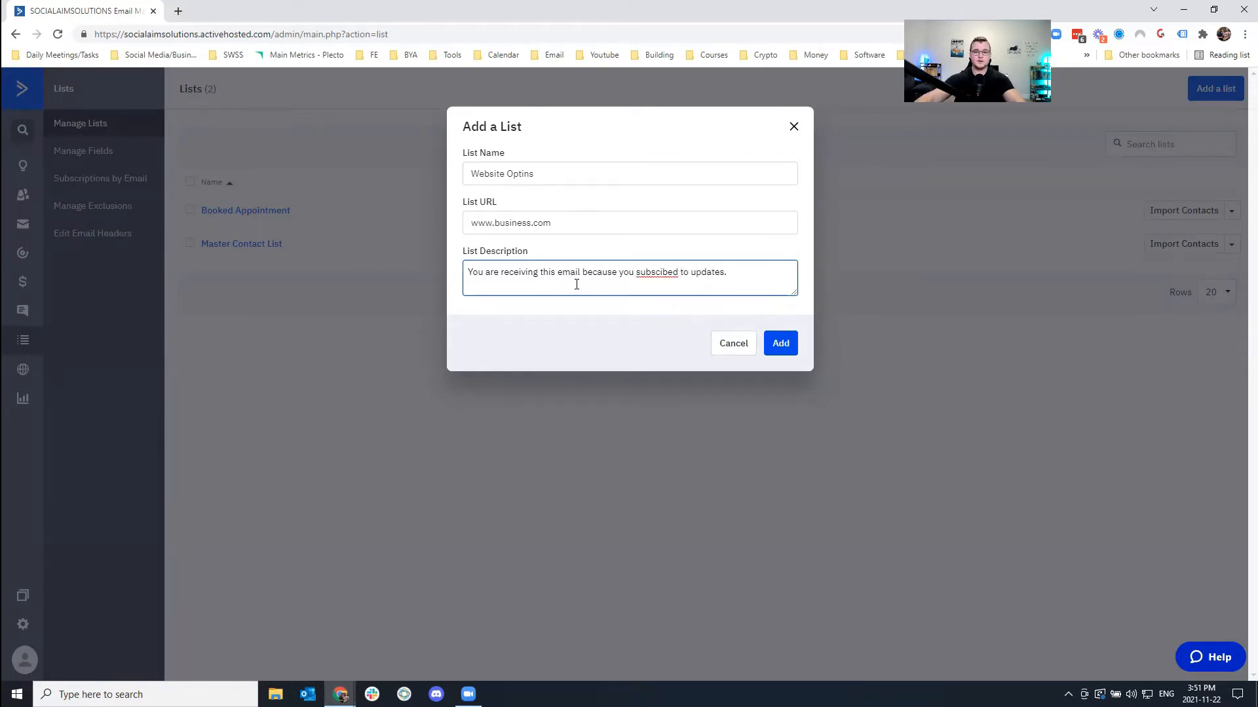
pyautogui.rightClick(667, 273)
pyautogui.click(694, 288)
pyautogui.click(778, 342)
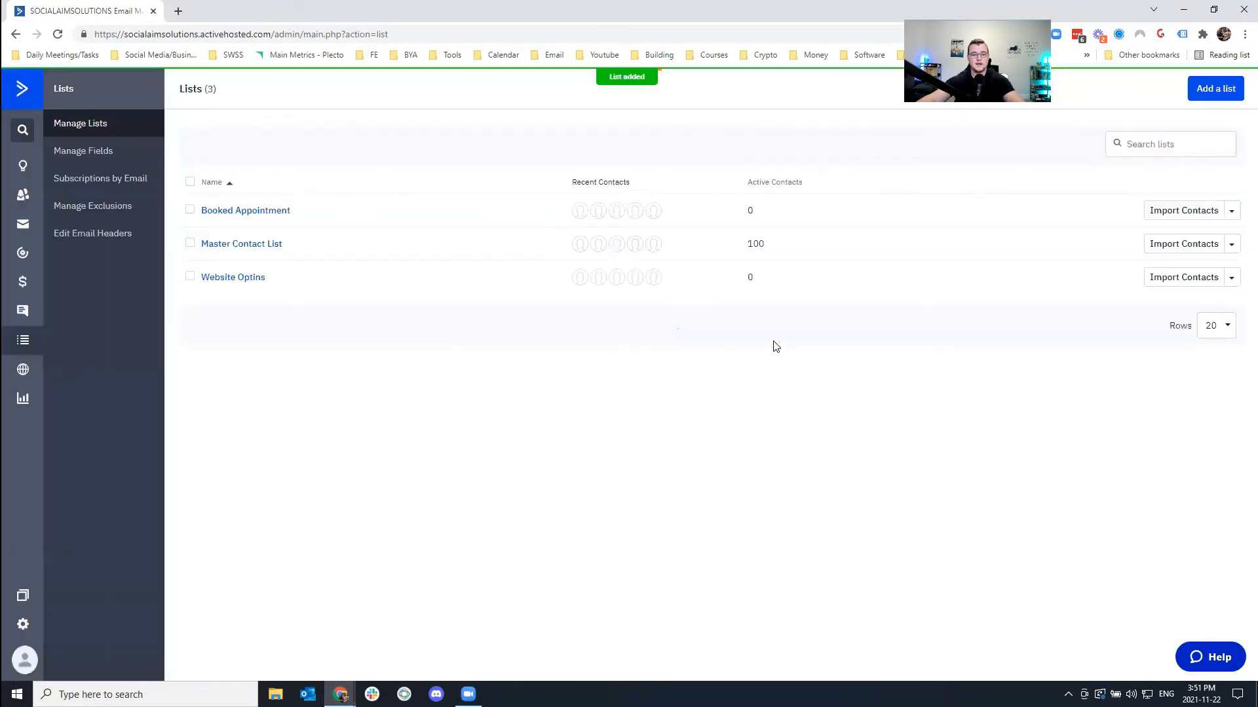
# From Site > Forms, create the Website Optins form linked to the Website Optins list.
pyautogui.click(23, 369)
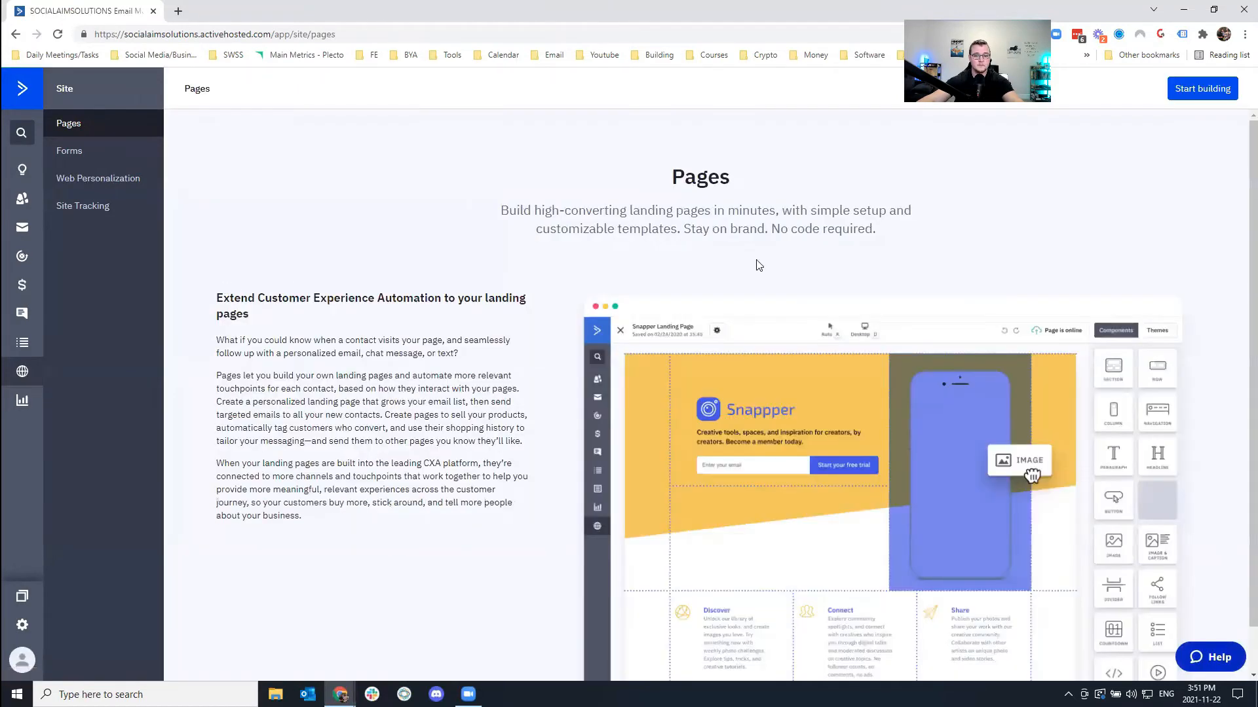
pyautogui.click(71, 152)
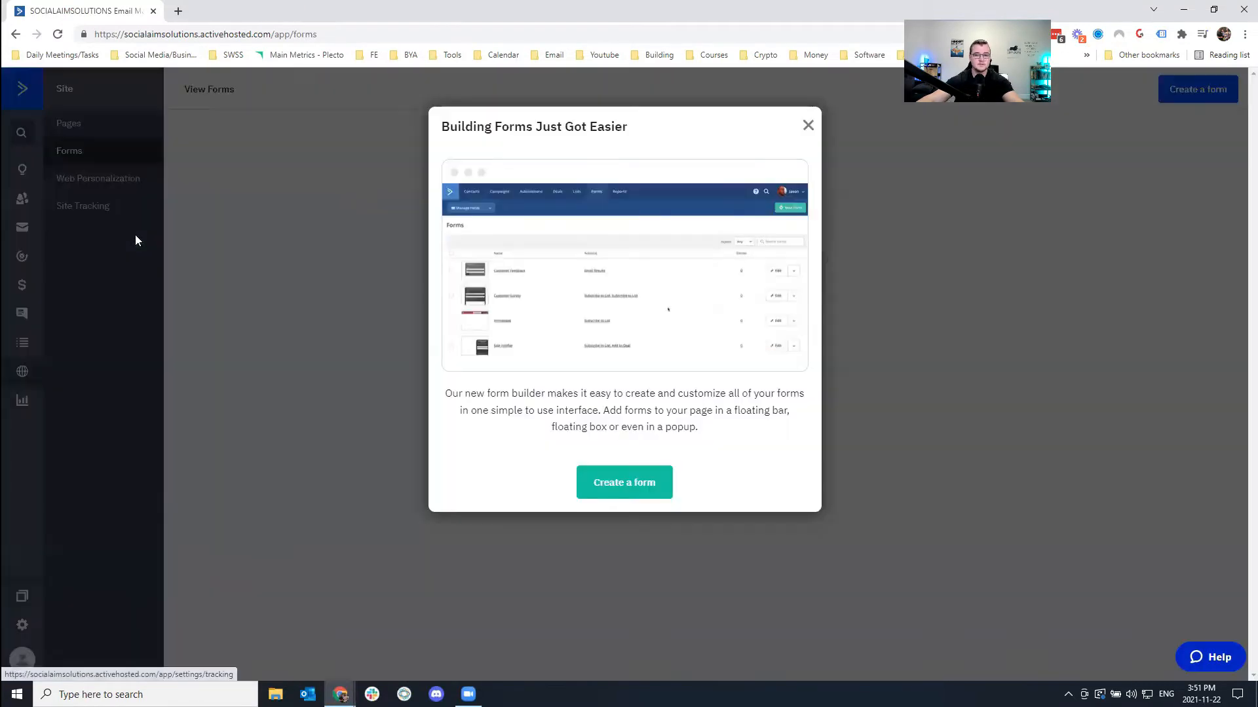
pyautogui.click(808, 125)
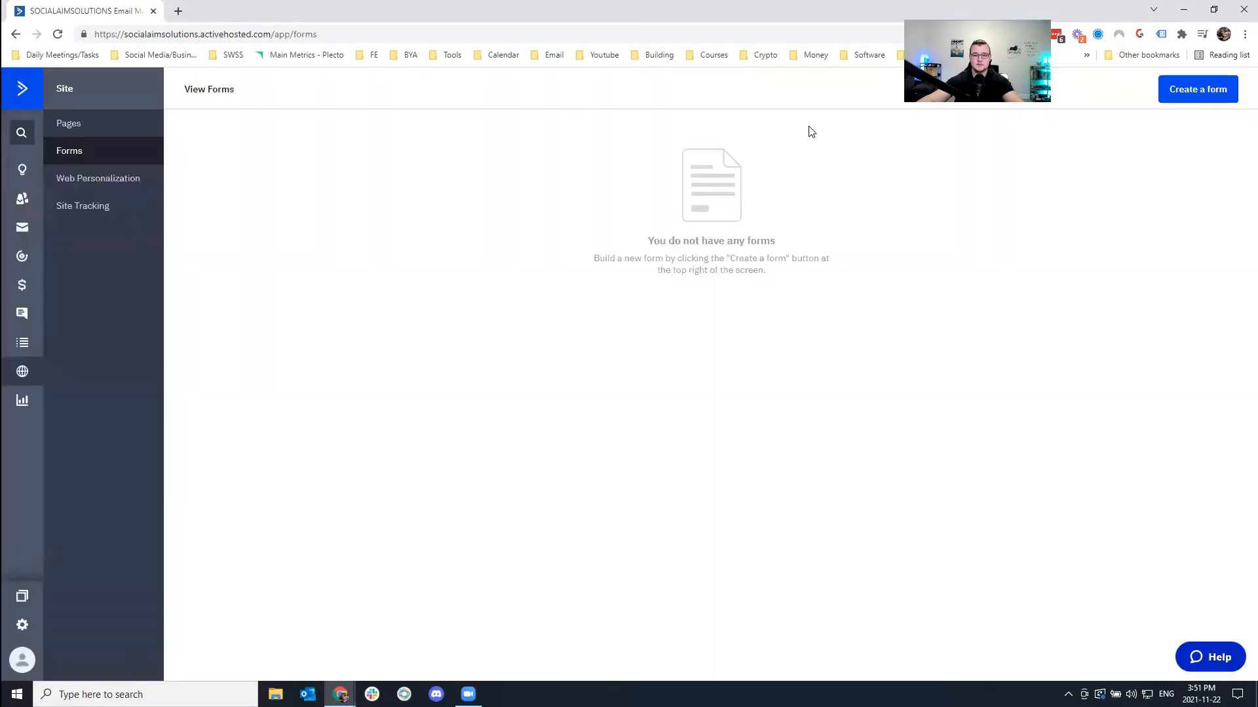
pyautogui.click(1219, 89)
pyautogui.write('Website Optins')
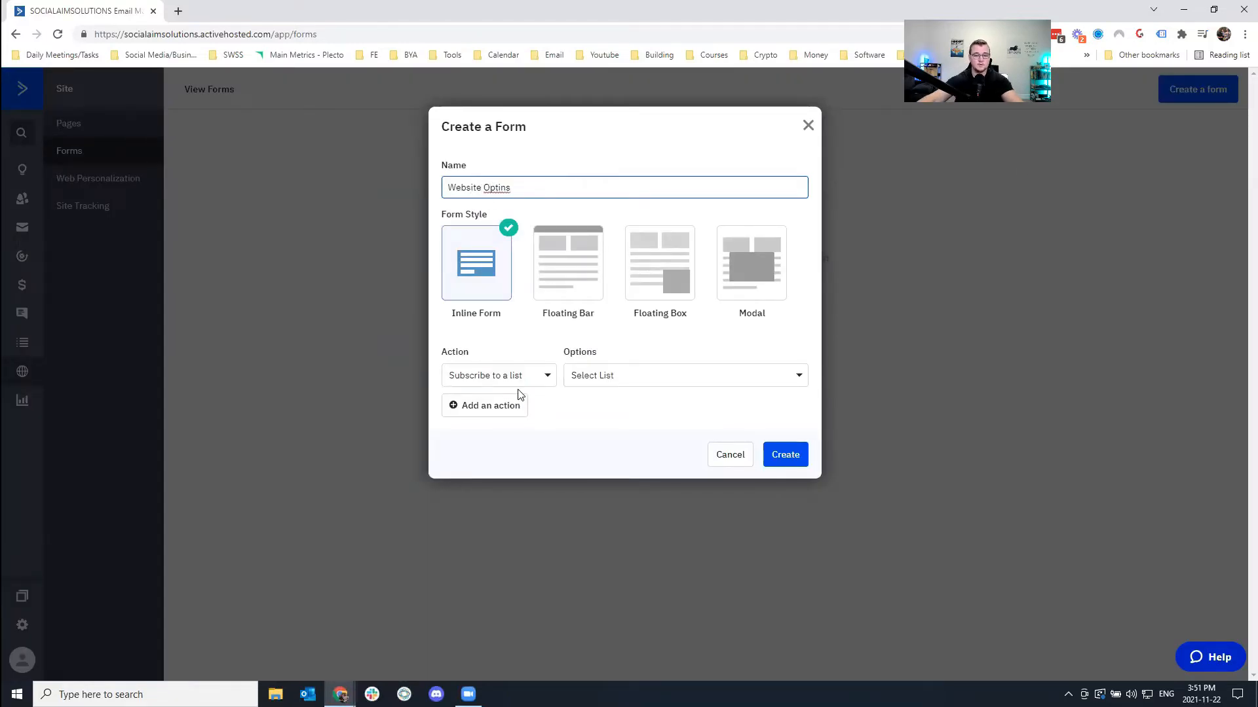
pyautogui.click(585, 377)
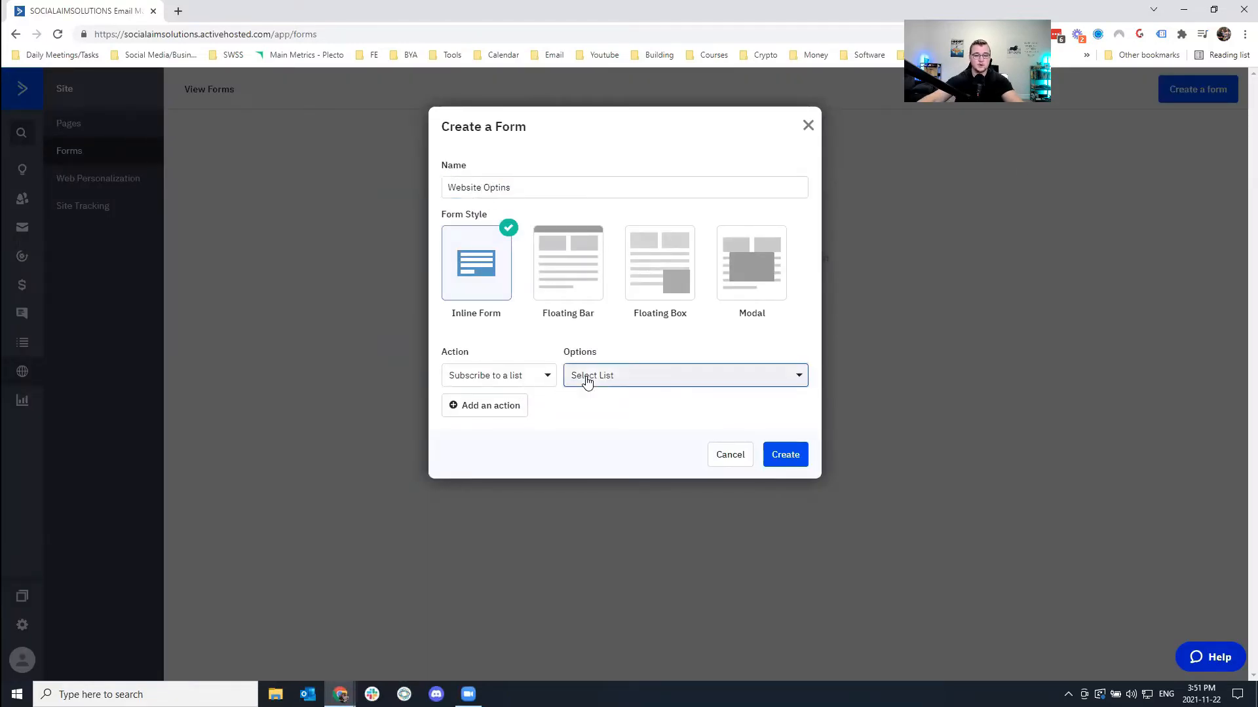
pyautogui.click(601, 486)
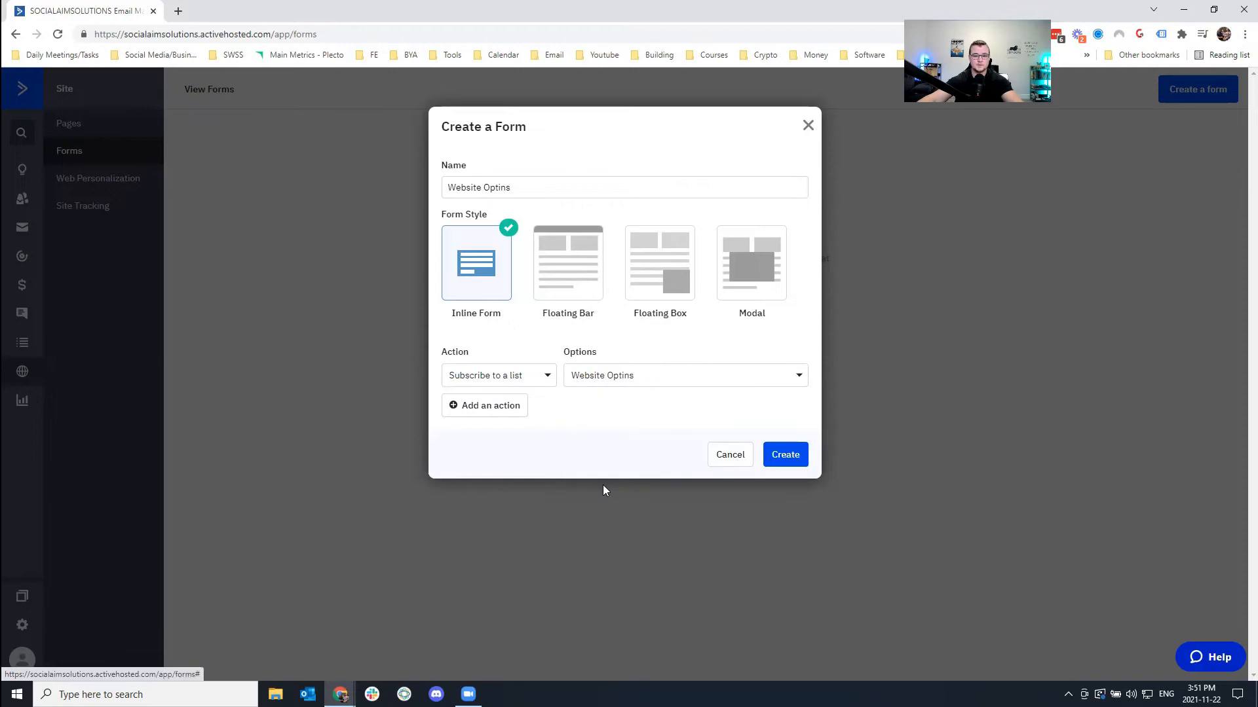
pyautogui.click(784, 463)
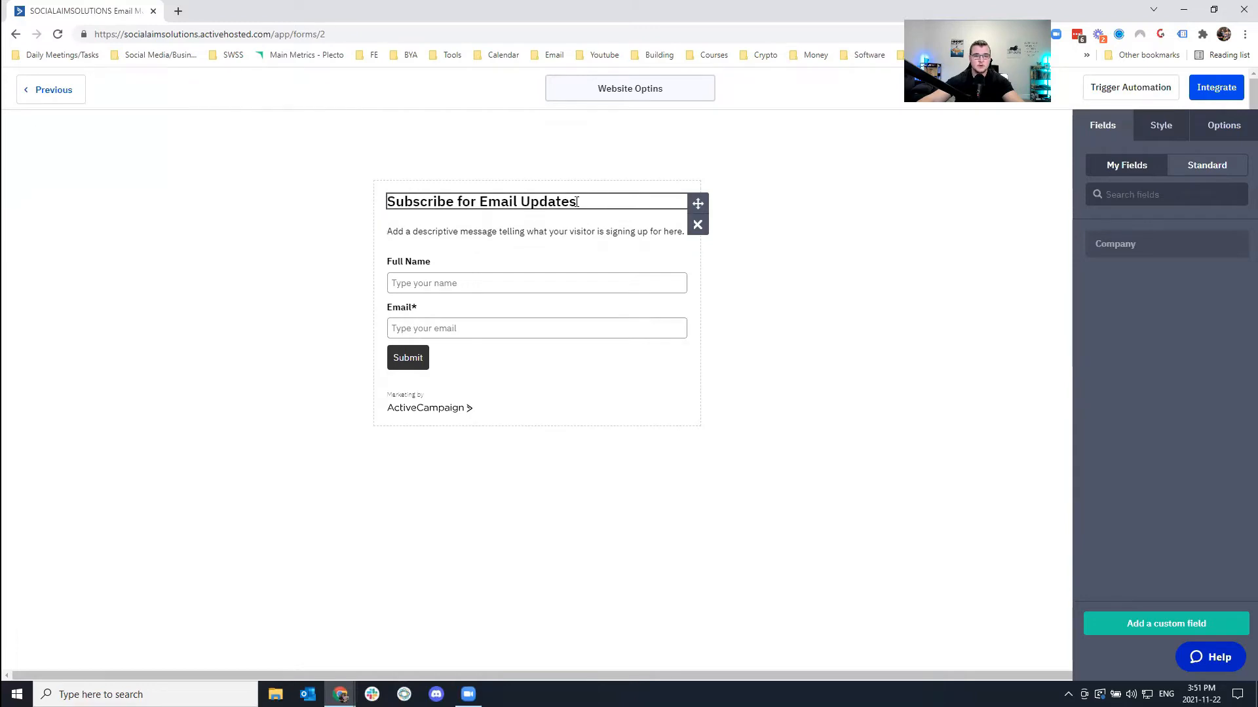
# Change the heading to 'Subscribe for FREE Course on XYZ' and make Full Name required.
pyautogui.click(525, 204)
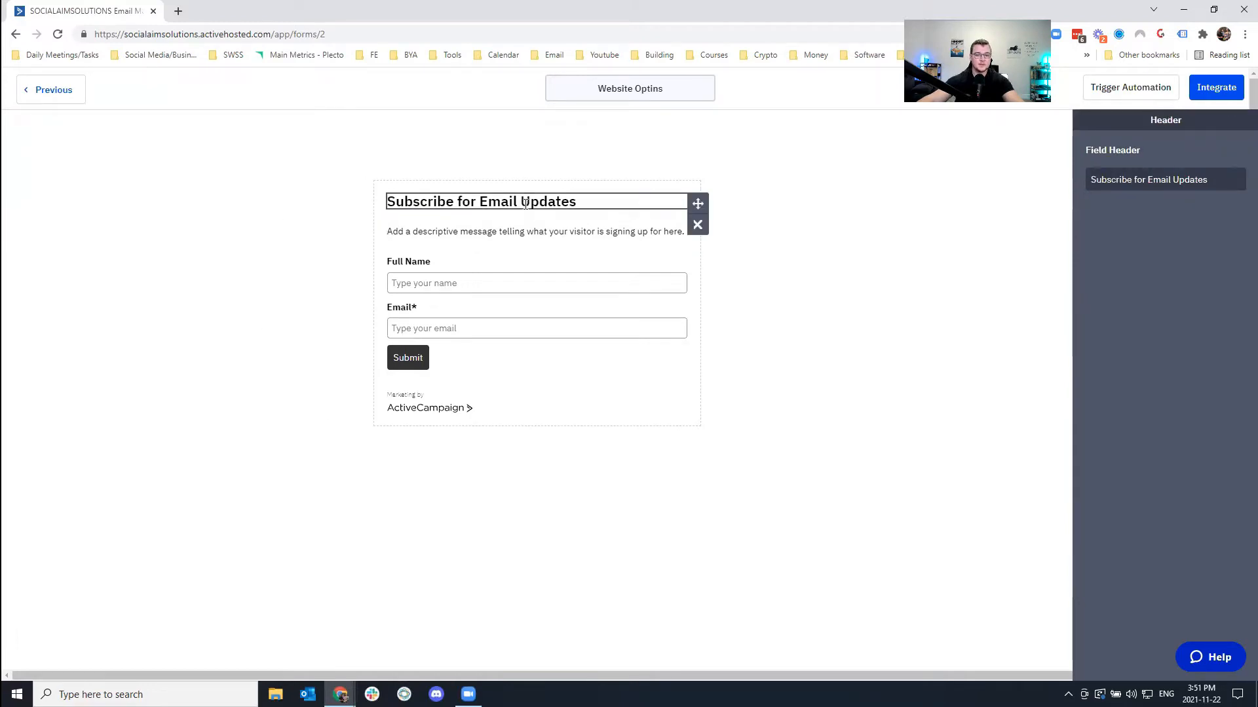
pyautogui.moveTo(576, 202); pyautogui.dragTo(480, 203)
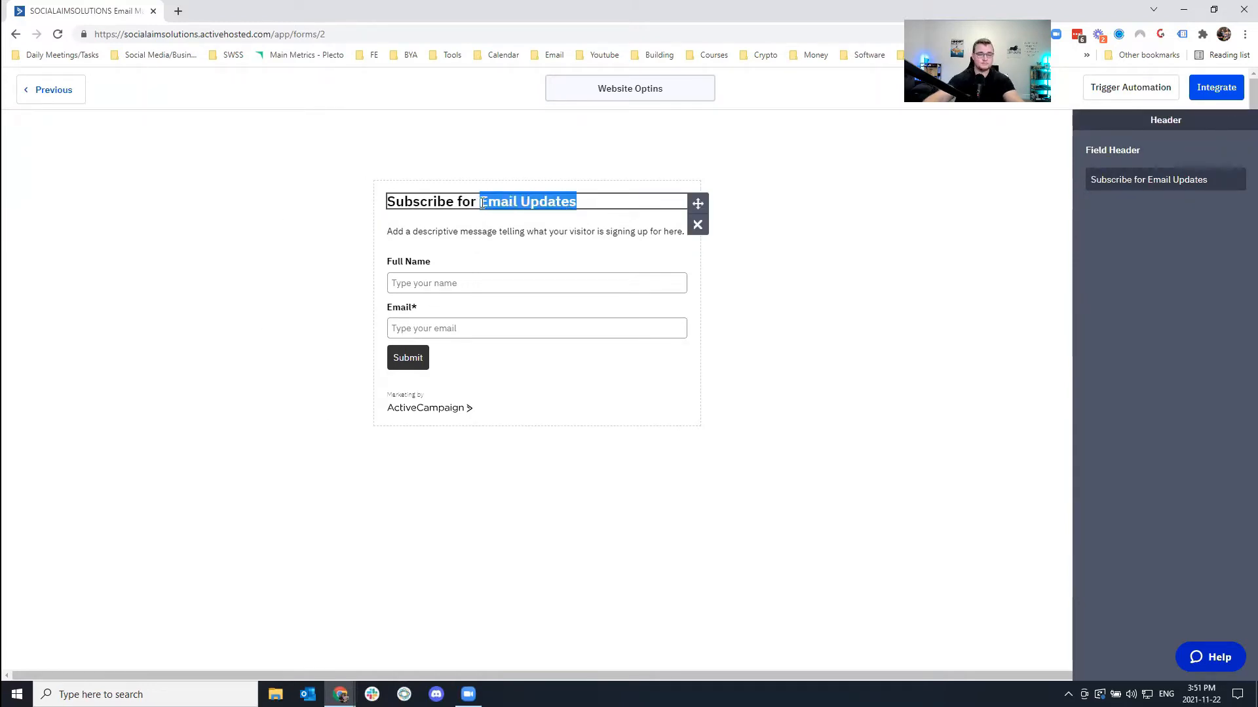
pyautogui.click(1216, 181)
pyautogui.moveTo(1216, 182); pyautogui.dragTo(1148, 184)
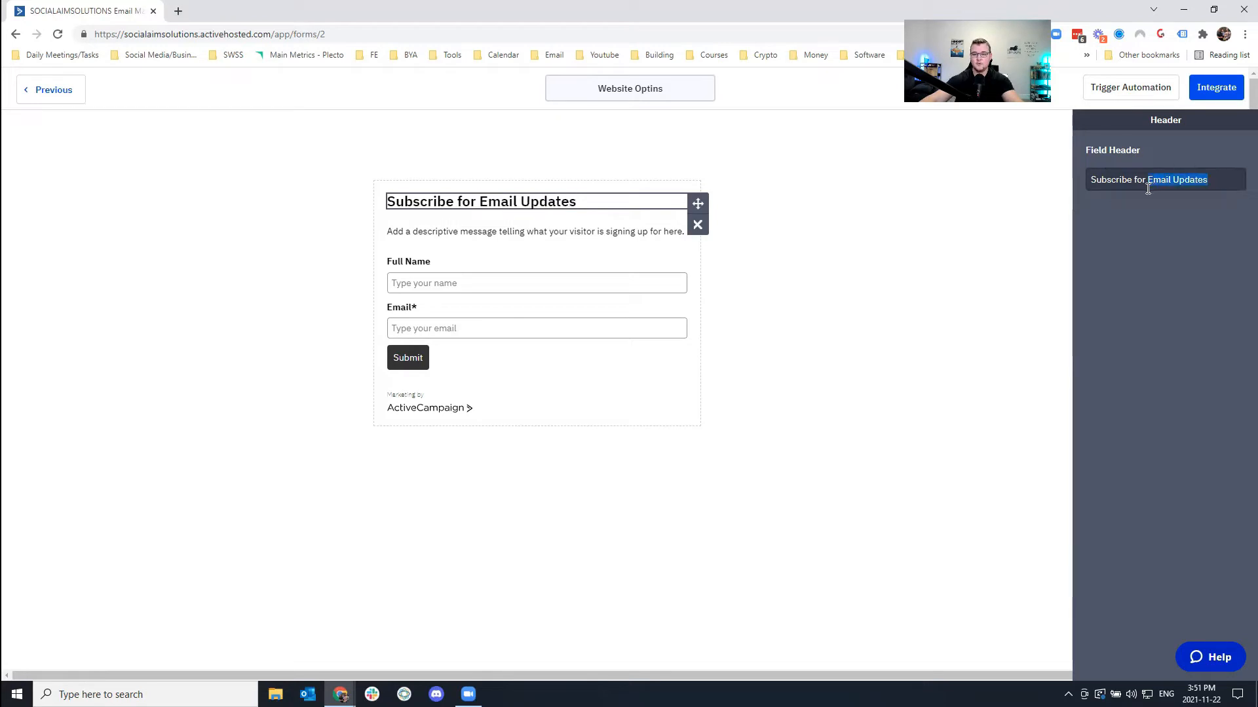
pyautogui.write('FREE')
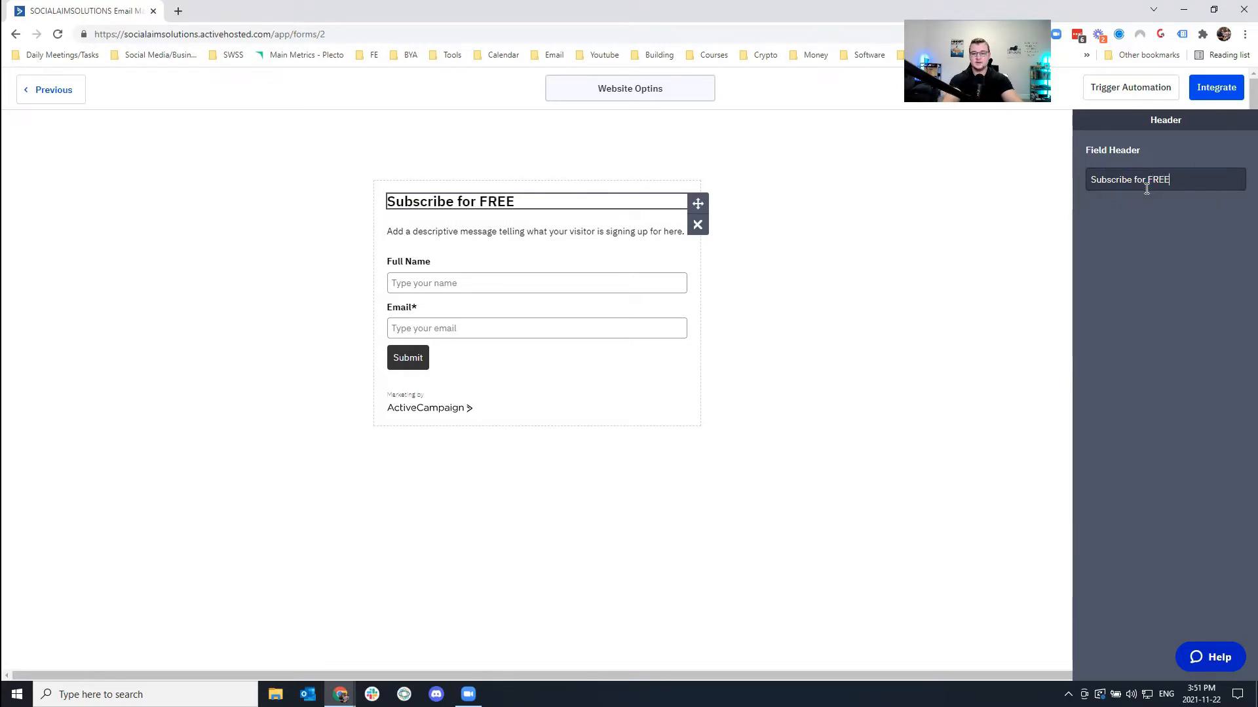
pyautogui.write(' Course on XYZ')
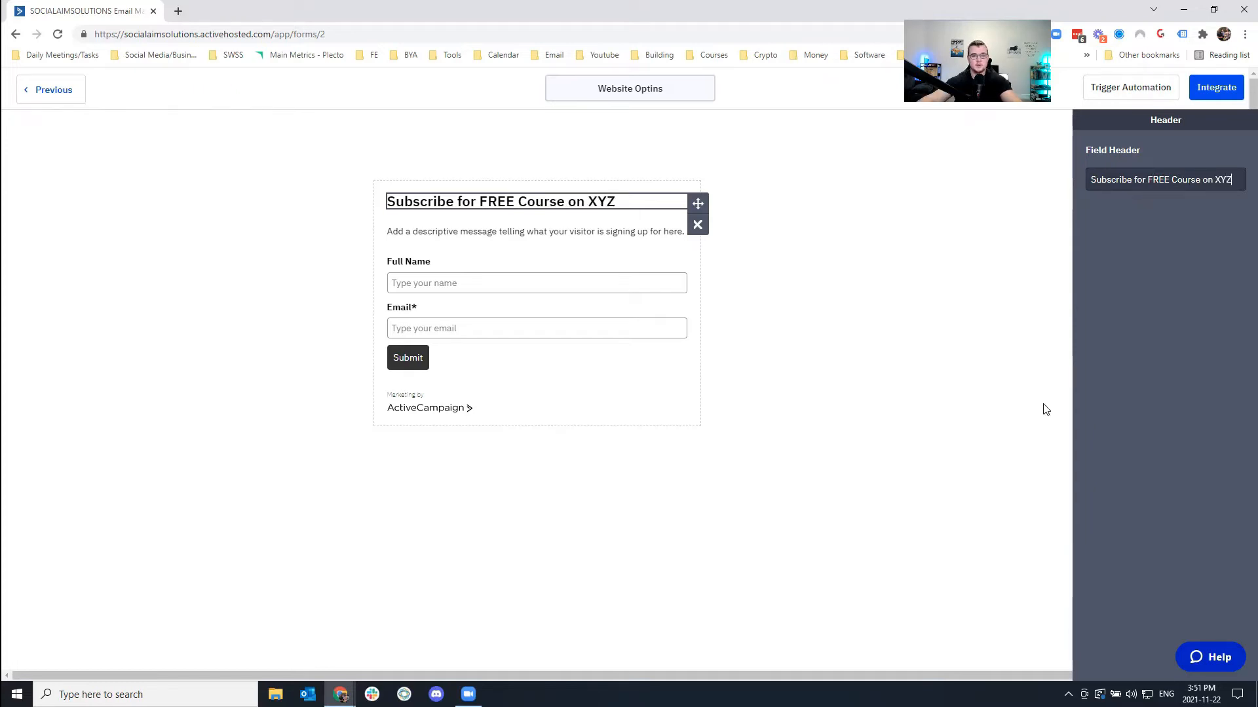
pyautogui.click(762, 357)
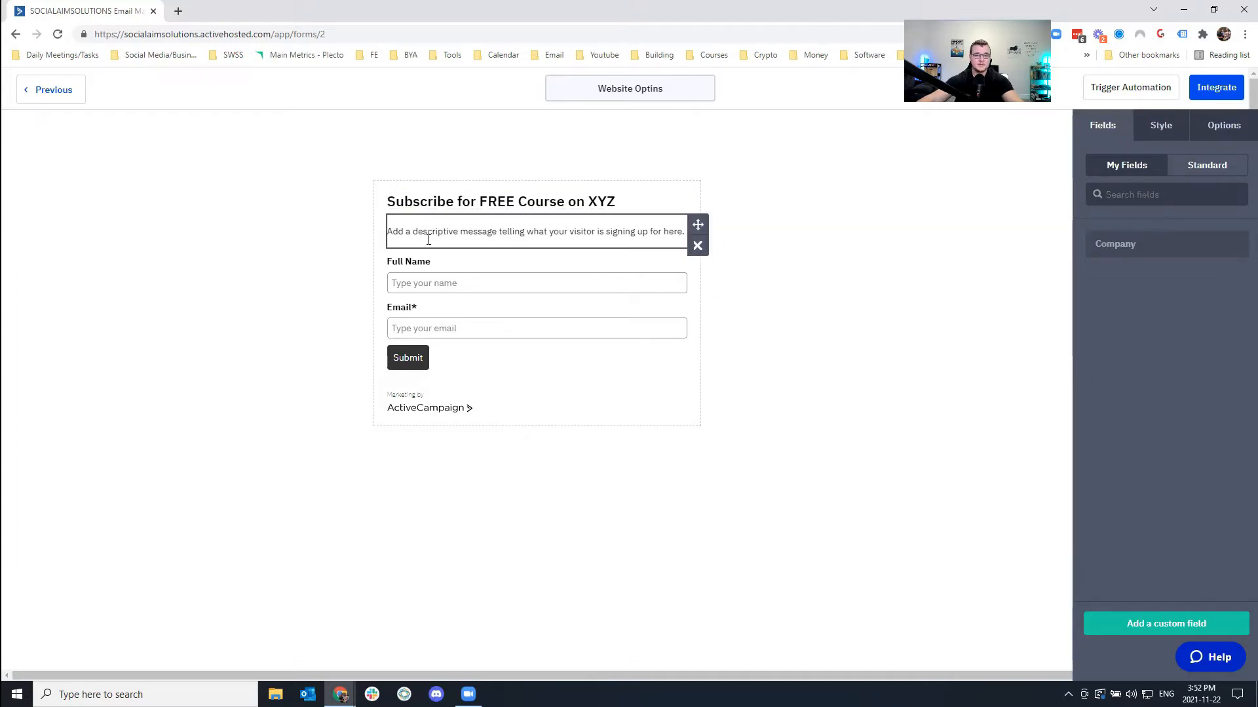
pyautogui.click(450, 278)
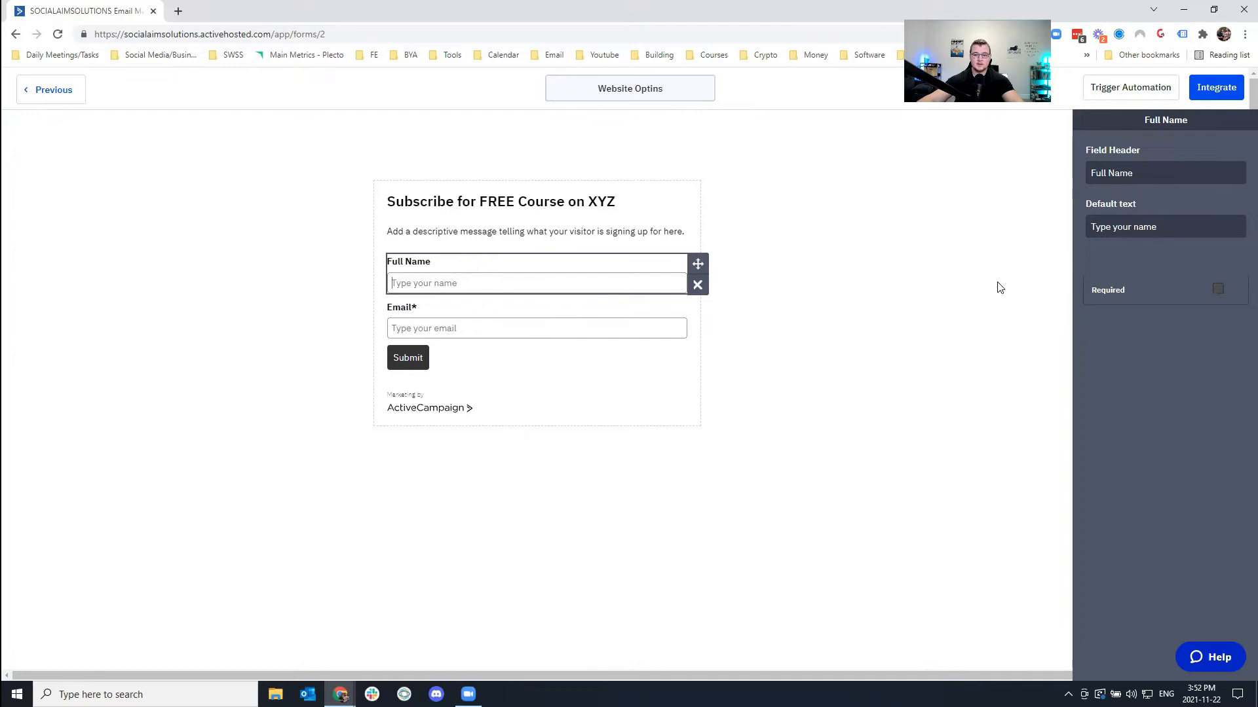
pyautogui.click(1217, 289)
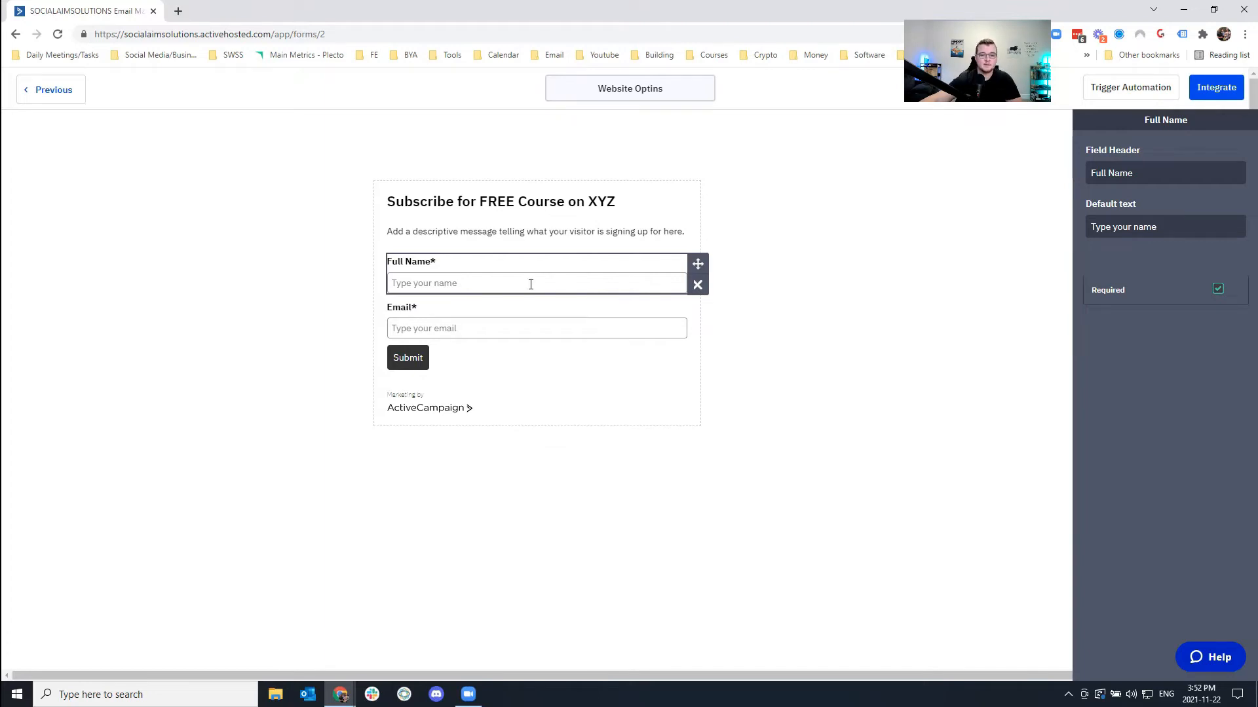
# Replace the placeholder description with a course-delivery note, correcting 'recieve' to 'receive'.
pyautogui.click(455, 239)
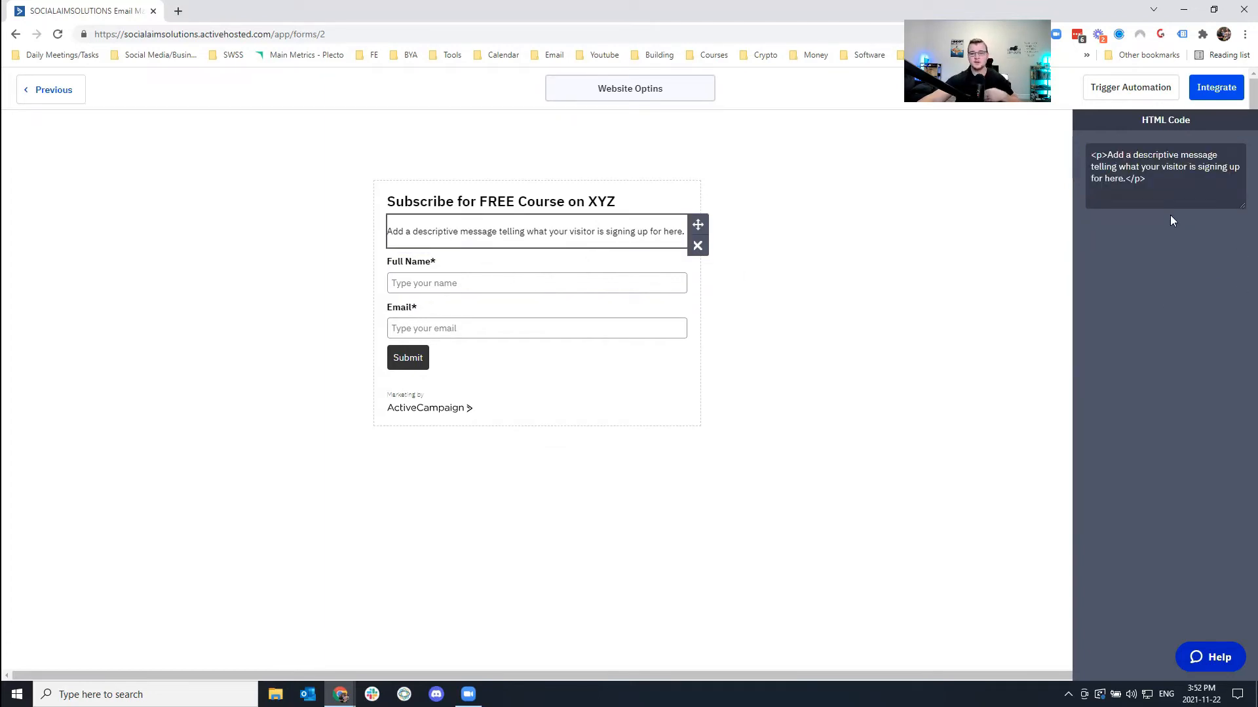
pyautogui.click(1022, 148)
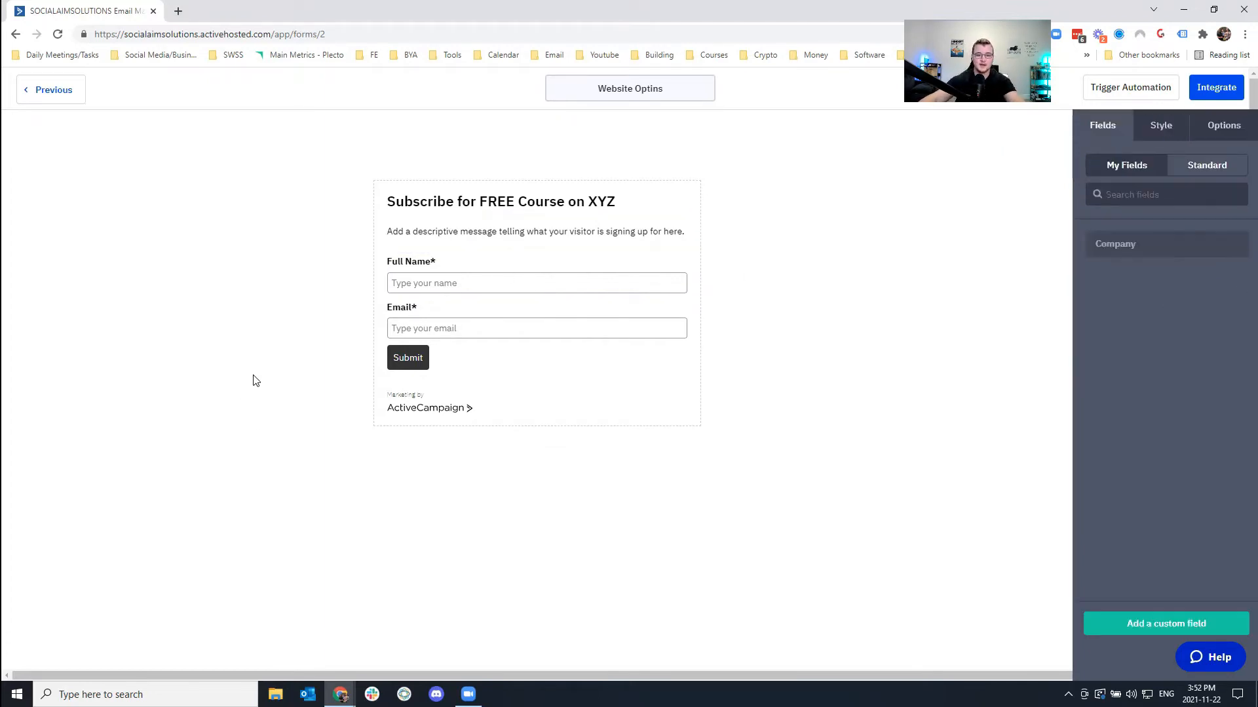
pyautogui.click(493, 230)
pyautogui.tripleClick(1131, 168)
pyautogui.write('You will recieve the')
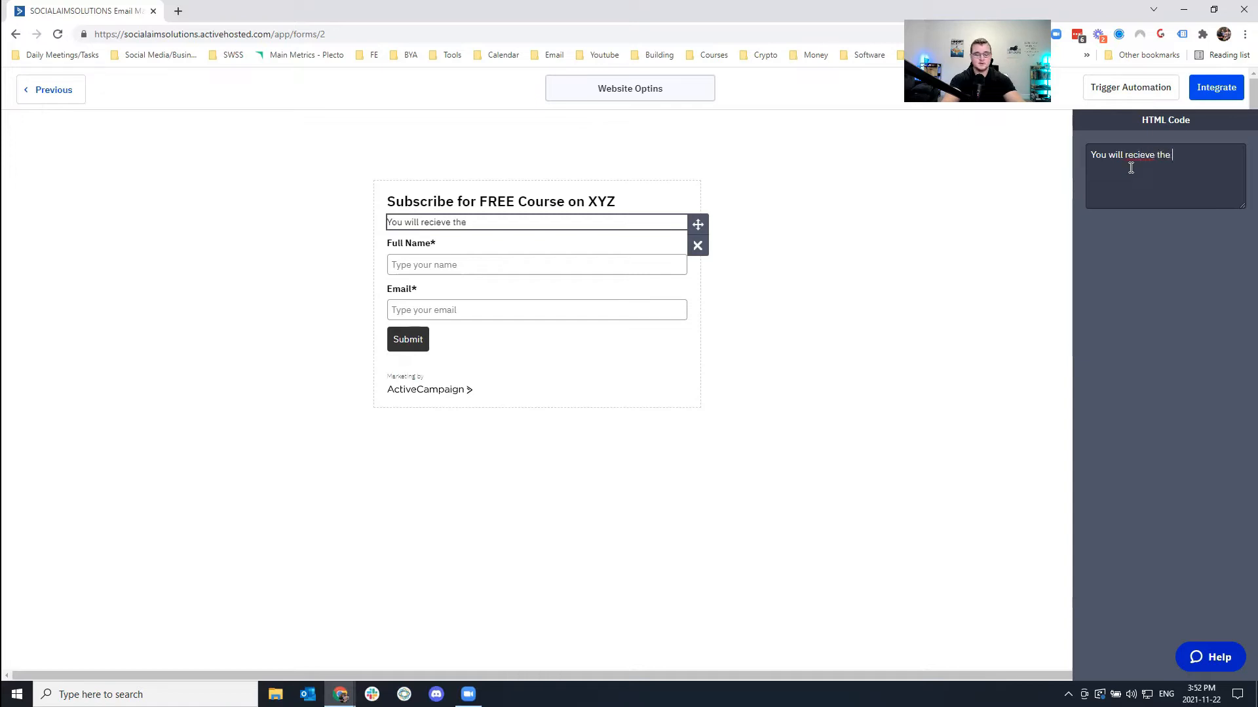
pyautogui.write('shortly after')
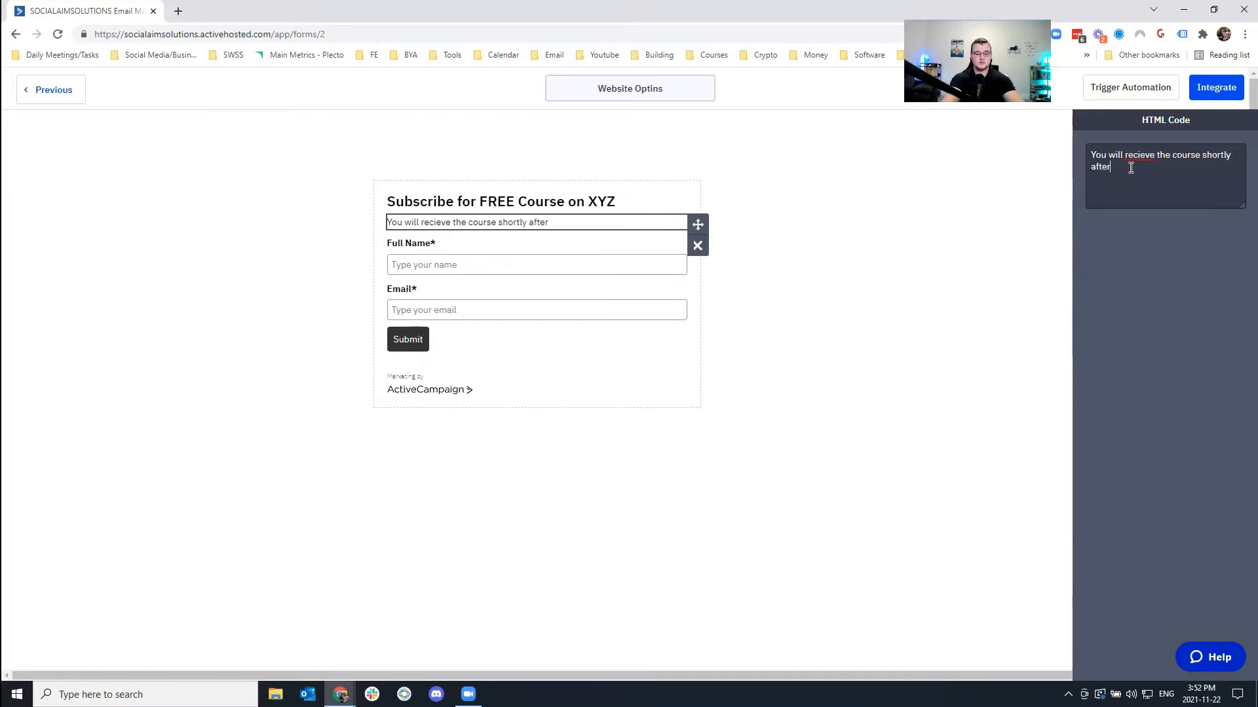
pyautogui.write(' submitting you email.')
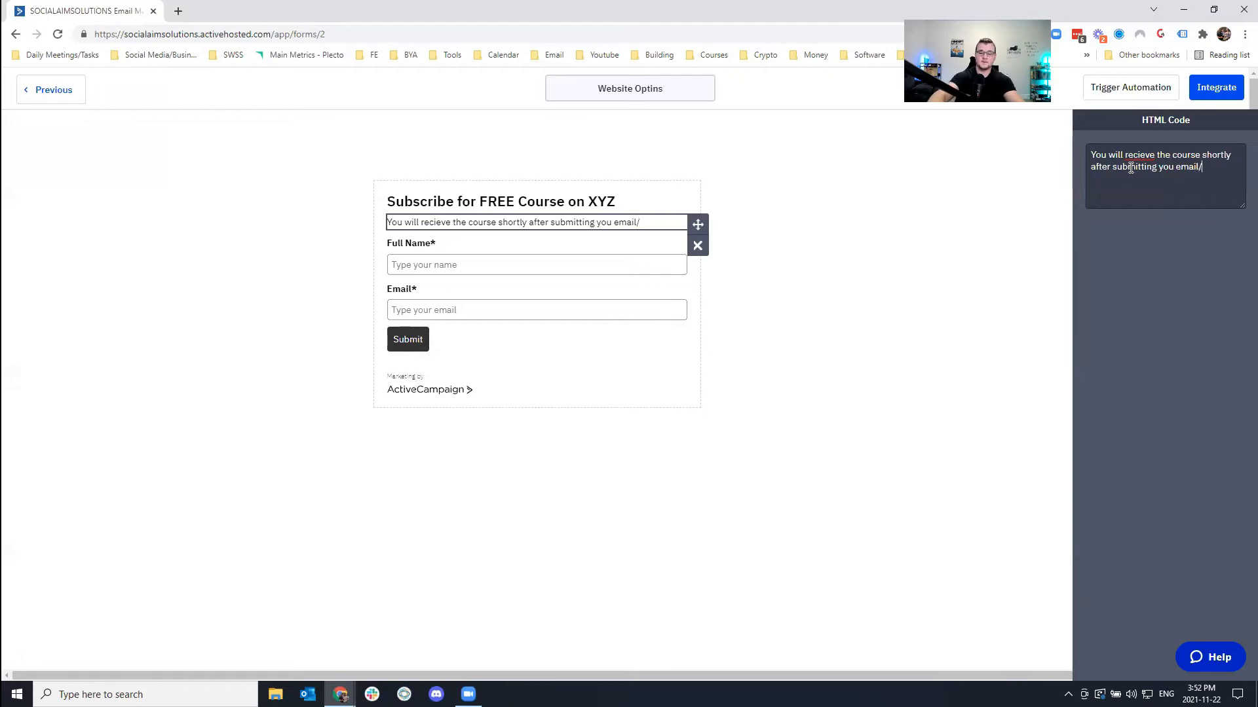
pyautogui.rightClick(1140, 156)
pyautogui.click(1159, 165)
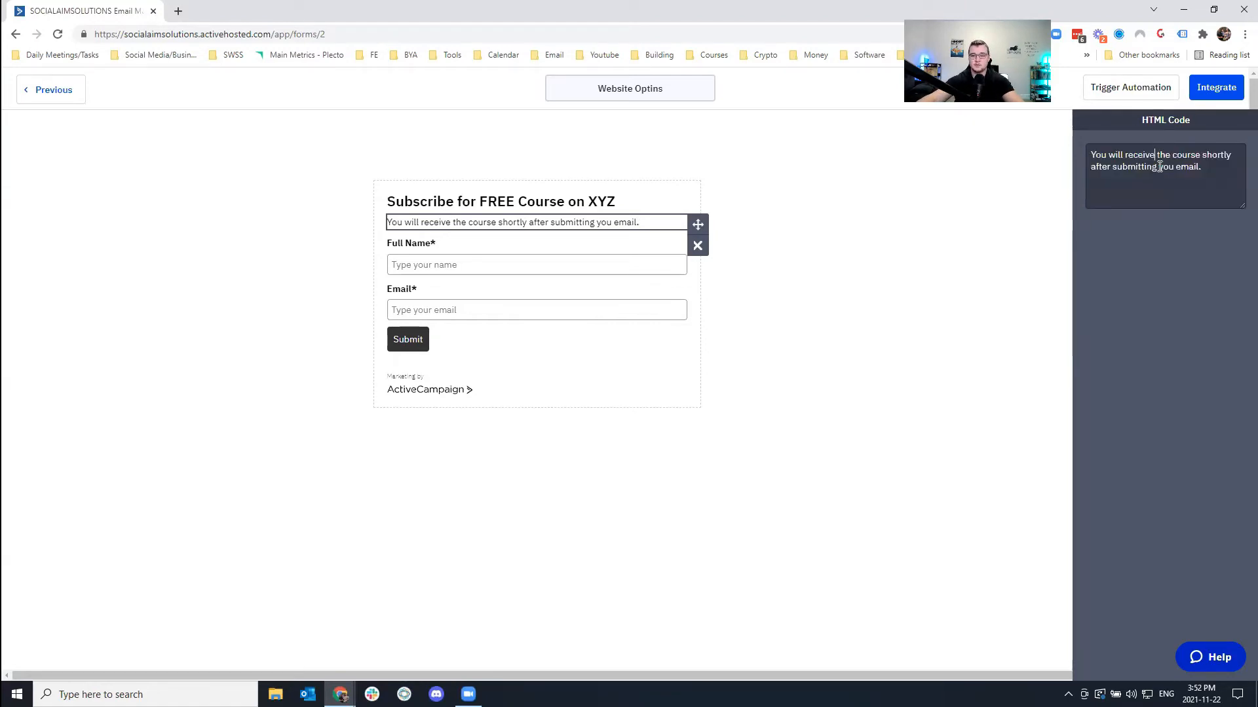
pyautogui.click(568, 454)
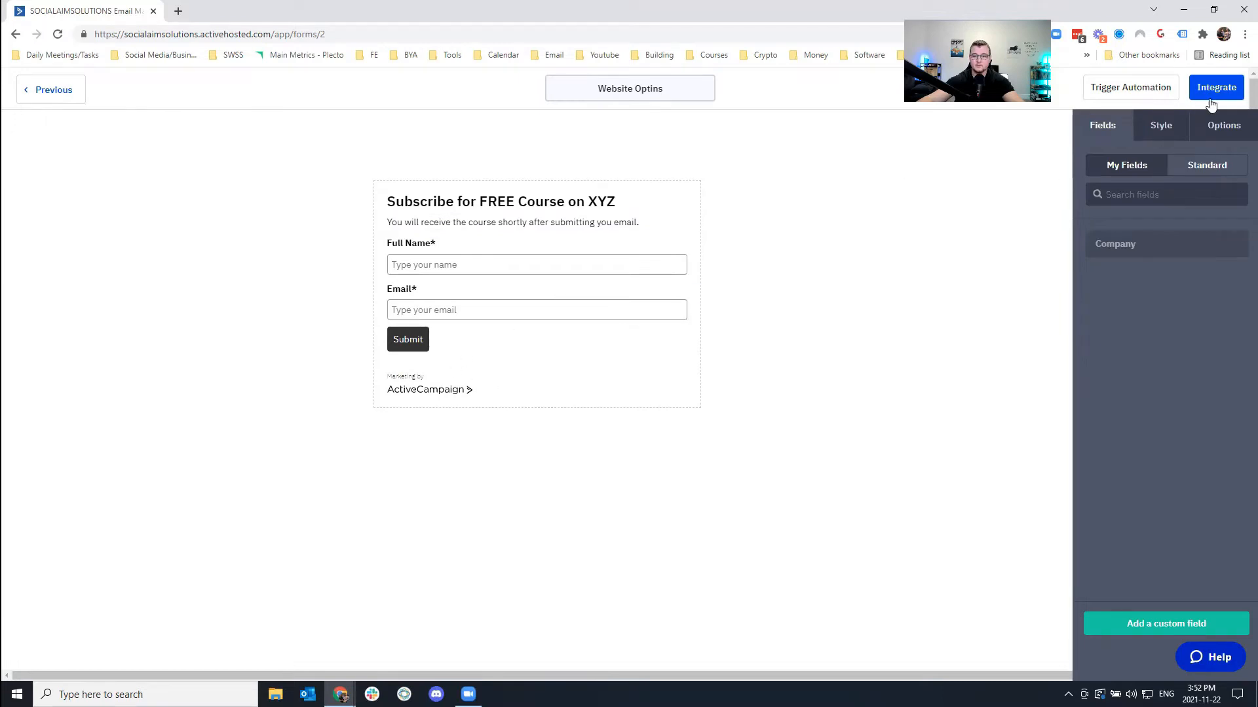
# Keep the form background white and set the font colour to near black.
pyautogui.click(1219, 125)
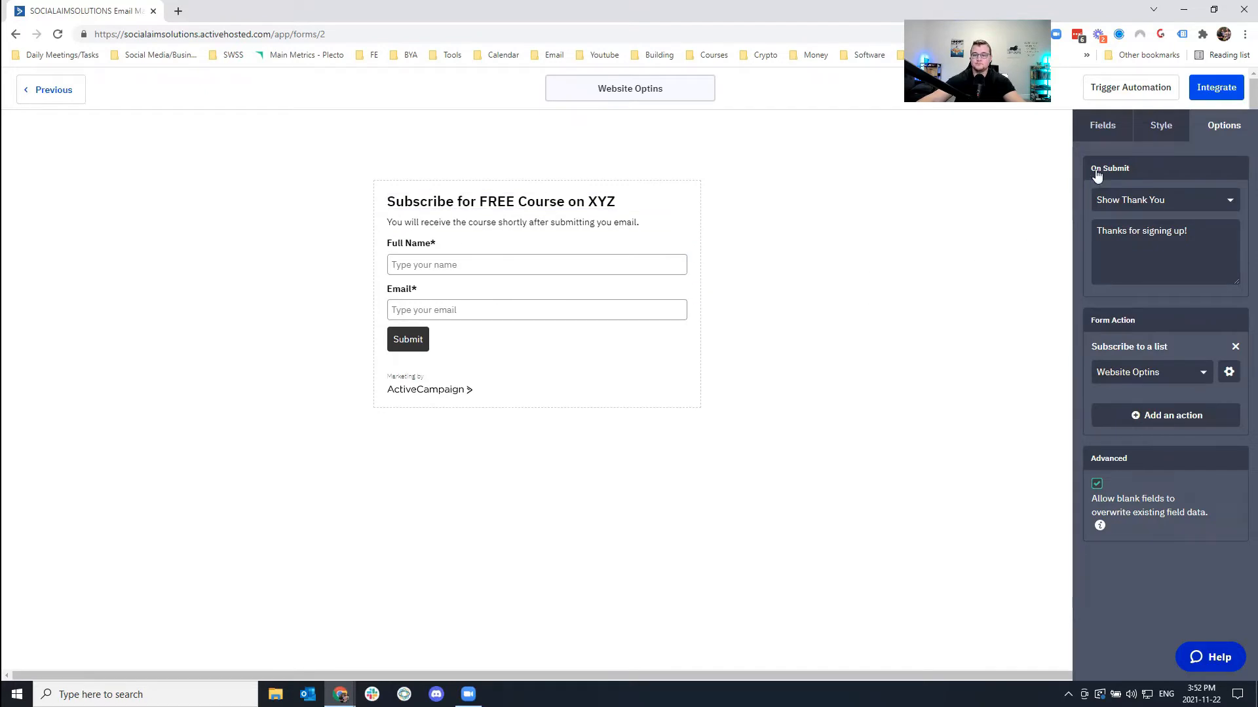
pyautogui.click(1103, 125)
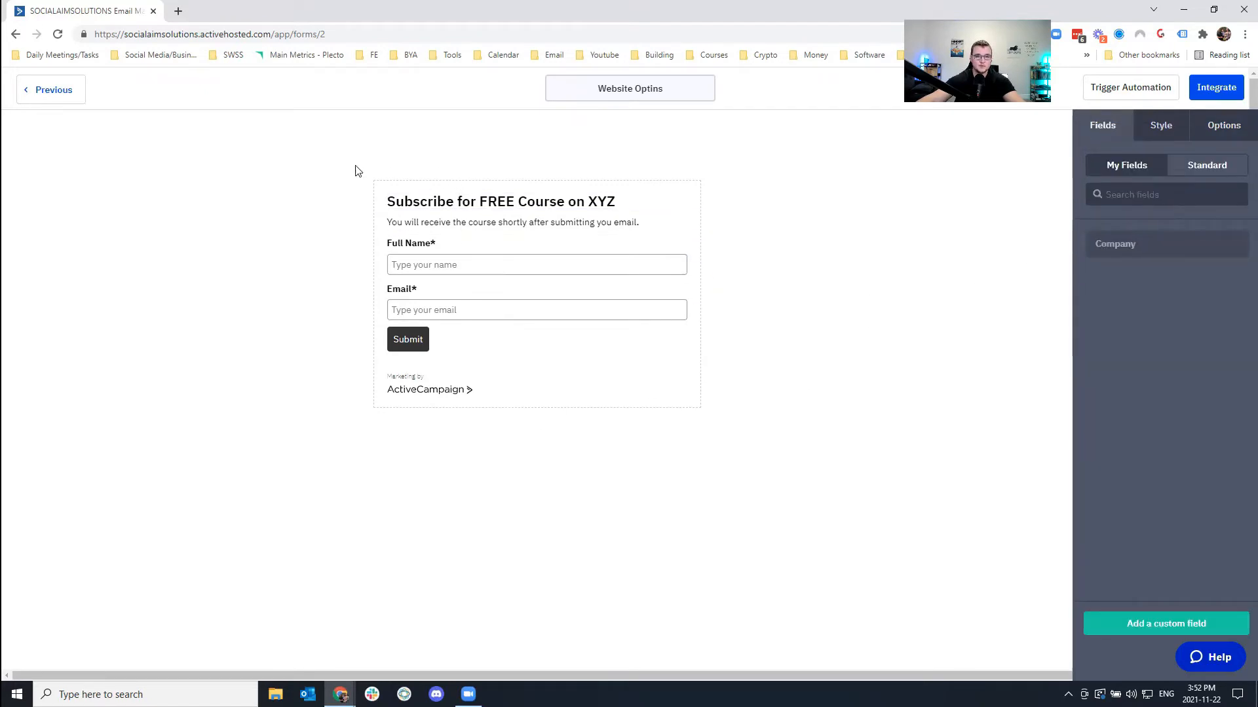
pyautogui.moveTo(386, 198); pyautogui.dragTo(720, 440)
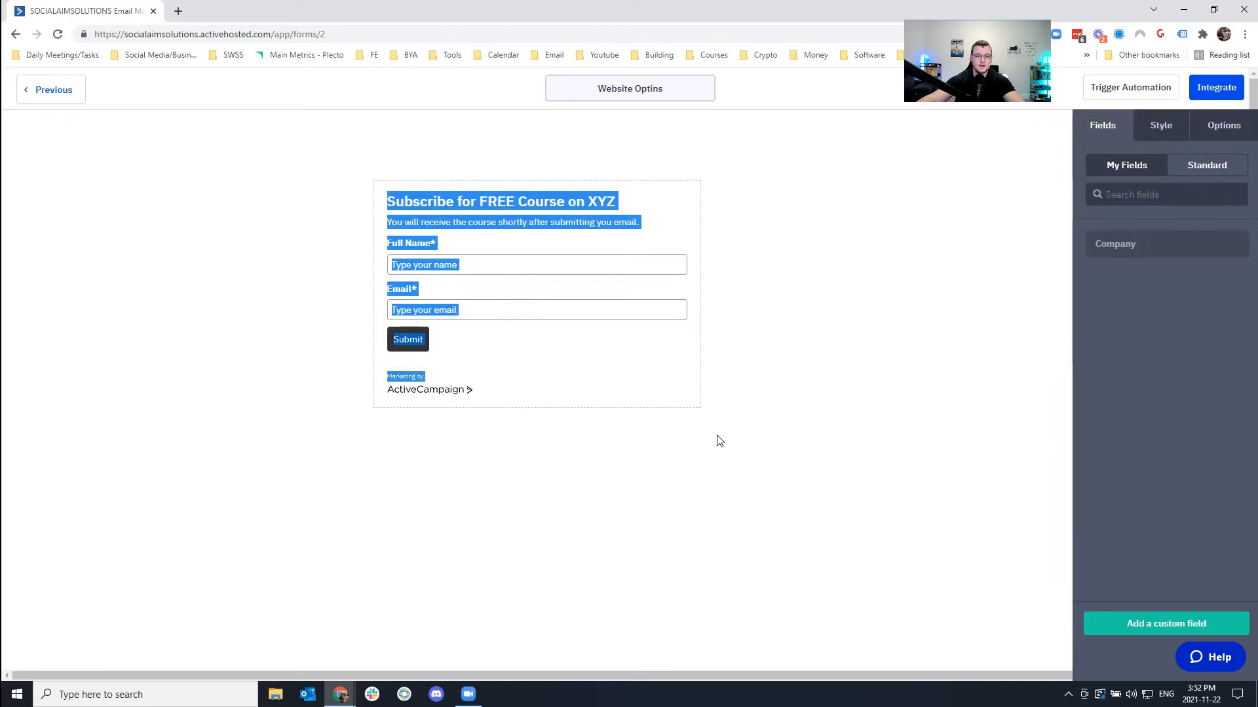
pyautogui.click(889, 324)
pyautogui.click(1165, 129)
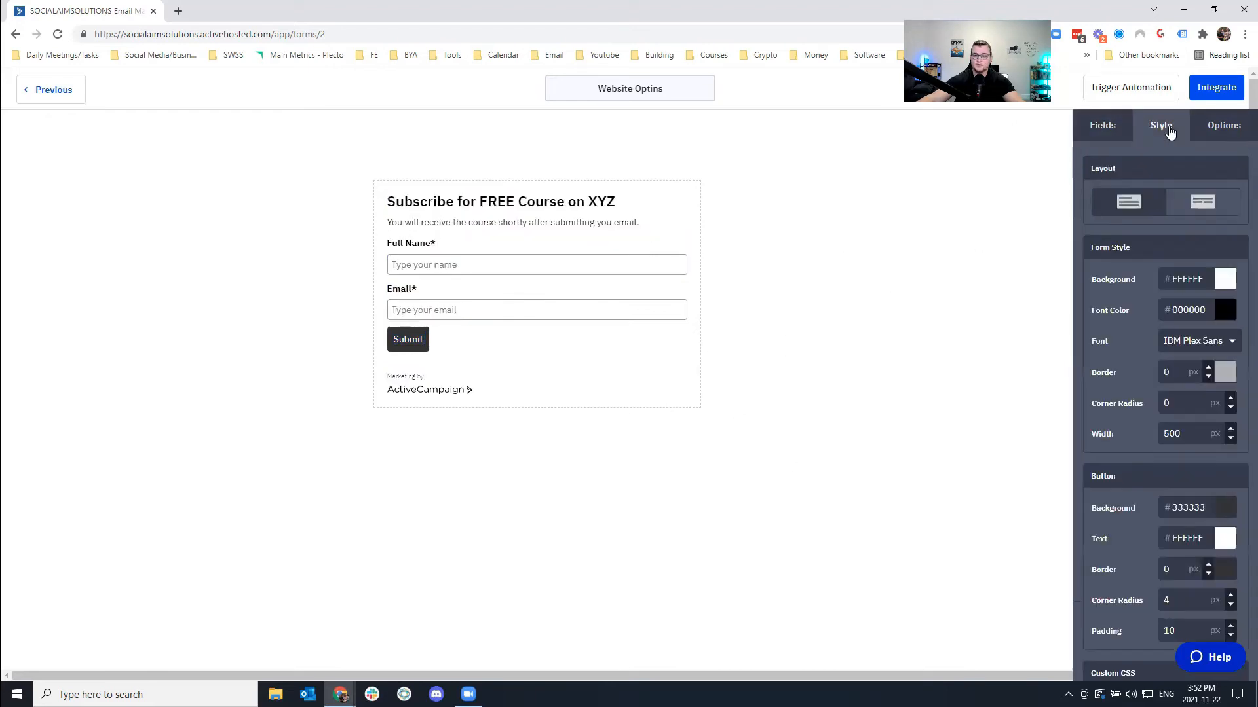
pyautogui.click(1230, 282)
pyautogui.moveTo(1152, 376); pyautogui.dragTo(1084, 298)
pyautogui.click(1179, 223)
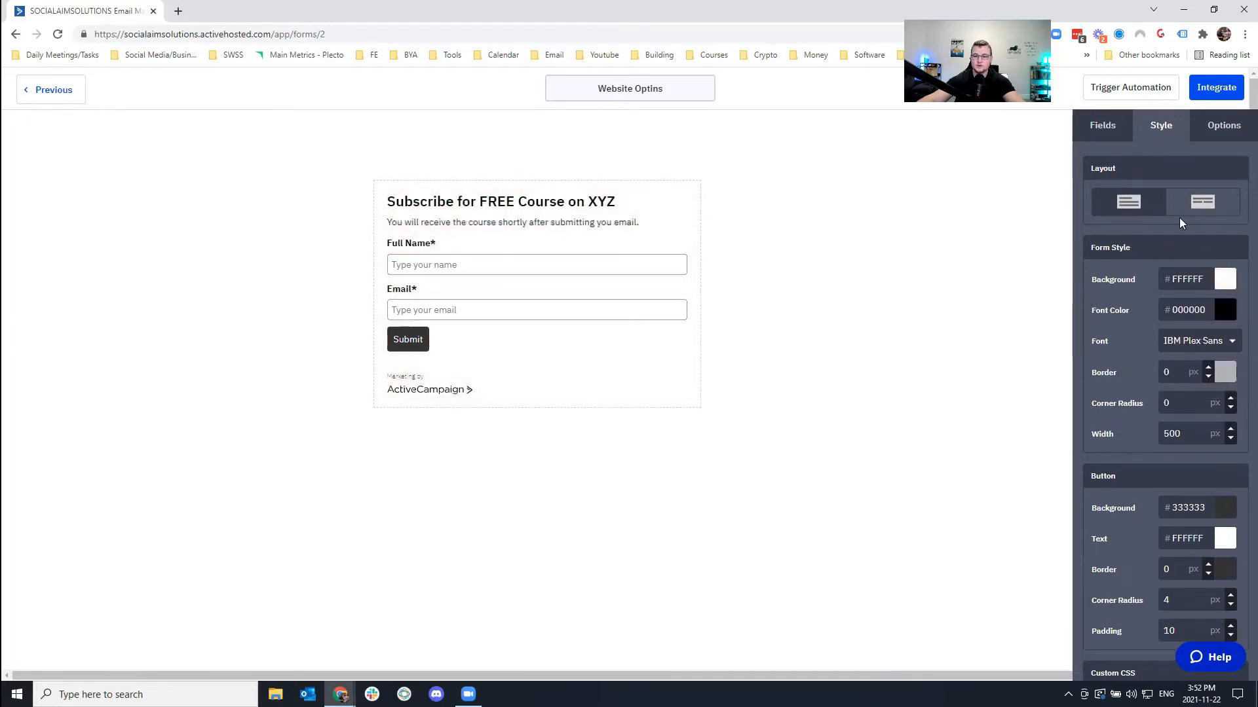
pyautogui.click(1225, 310)
pyautogui.moveTo(1182, 393); pyautogui.dragTo(1035, 533)
pyautogui.click(987, 510)
# Make the form's Submit button bright green.
pyautogui.scroll(-1, 1197, 378)
pyautogui.scroll(-1, 1186, 407)
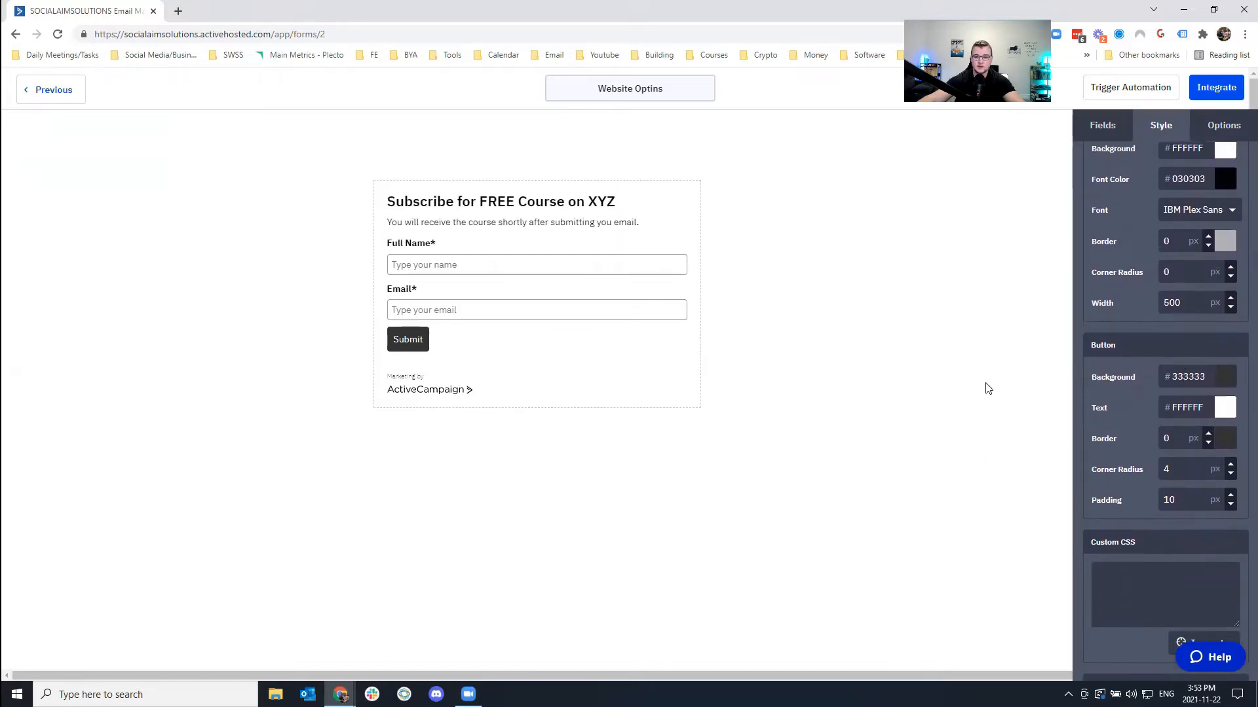
pyautogui.click(1226, 385)
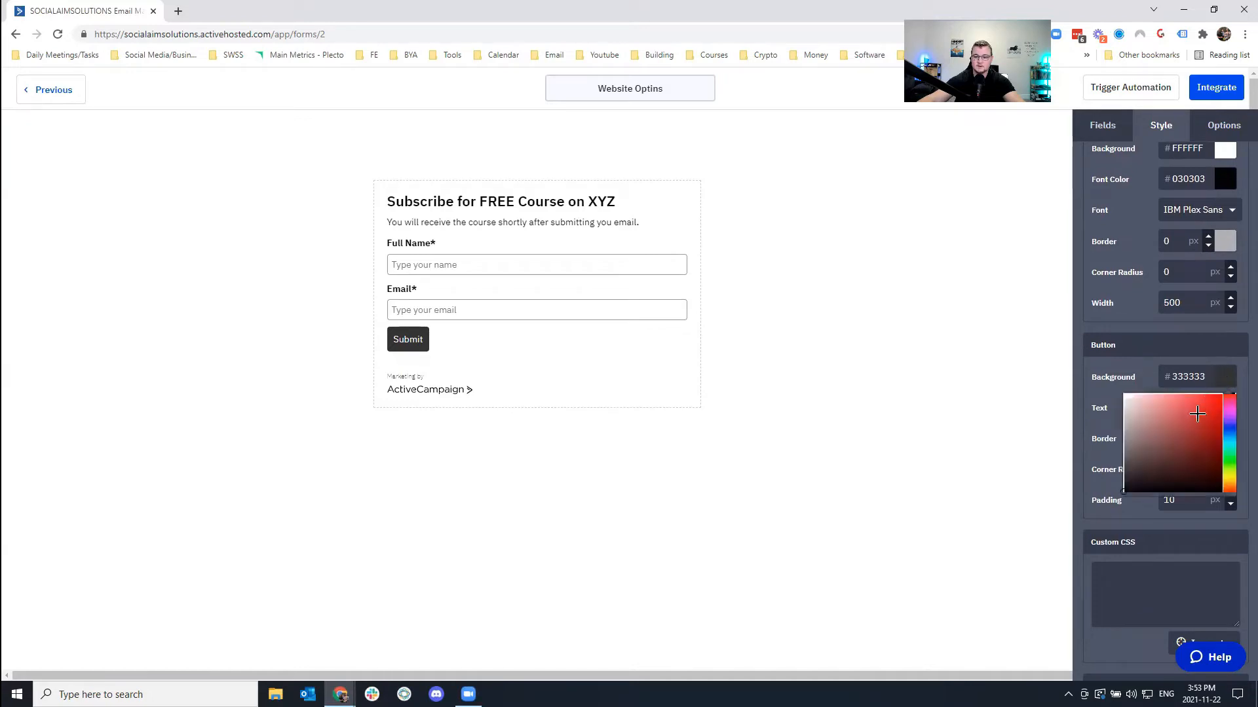
pyautogui.click(1226, 459)
pyautogui.moveTo(1219, 458); pyautogui.dragTo(1206, 413)
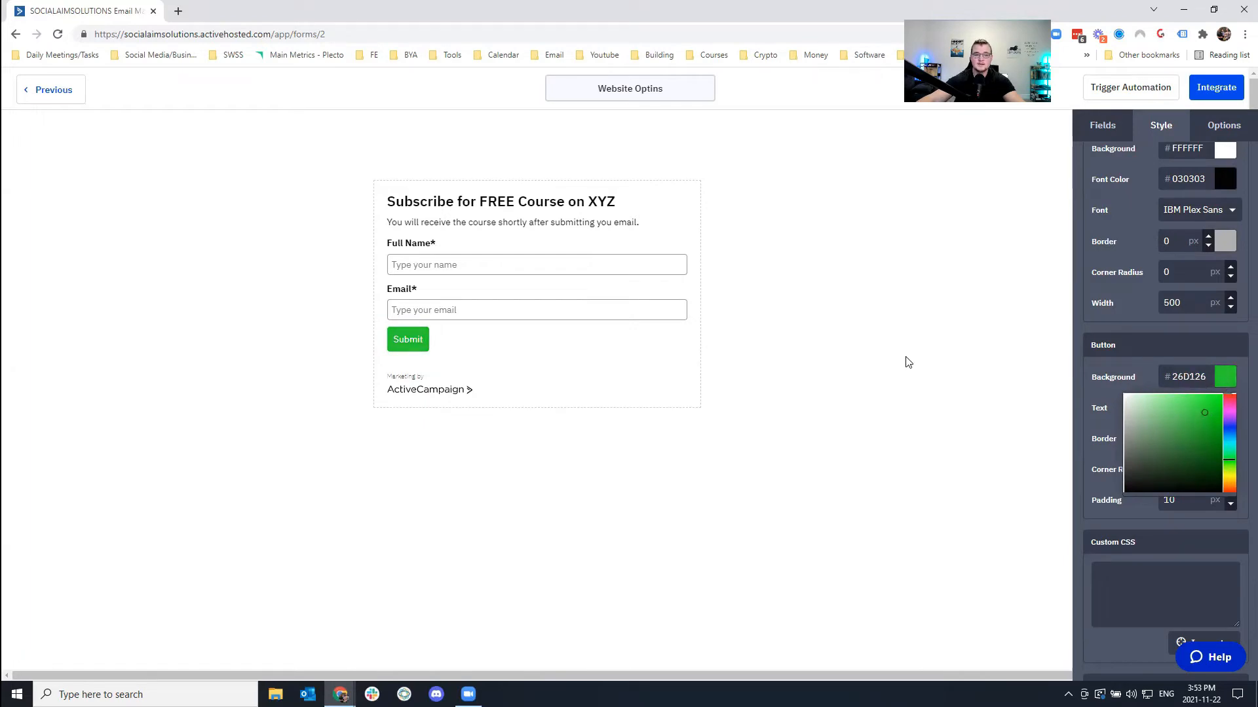
pyautogui.click(944, 362)
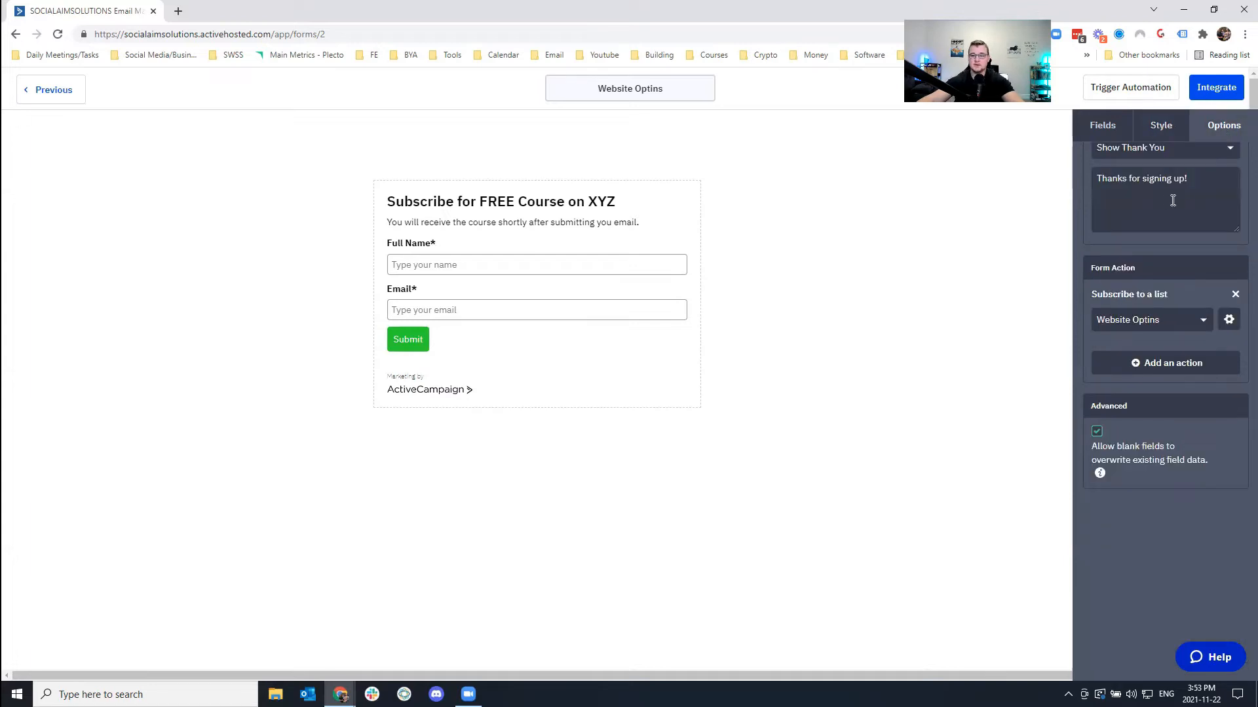
# Keep the On Submit action set to Show Thank You message.
pyautogui.scroll(1, 1181, 251)
pyautogui.click(1136, 201)
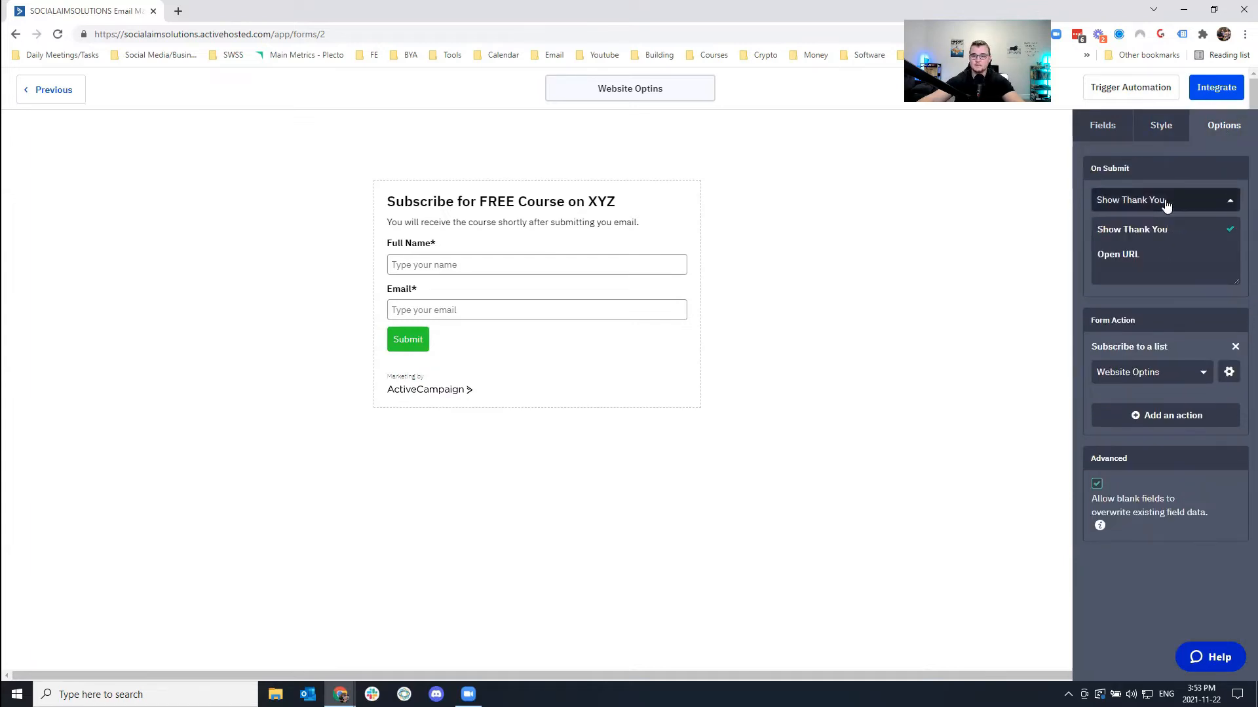
pyautogui.click(1131, 238)
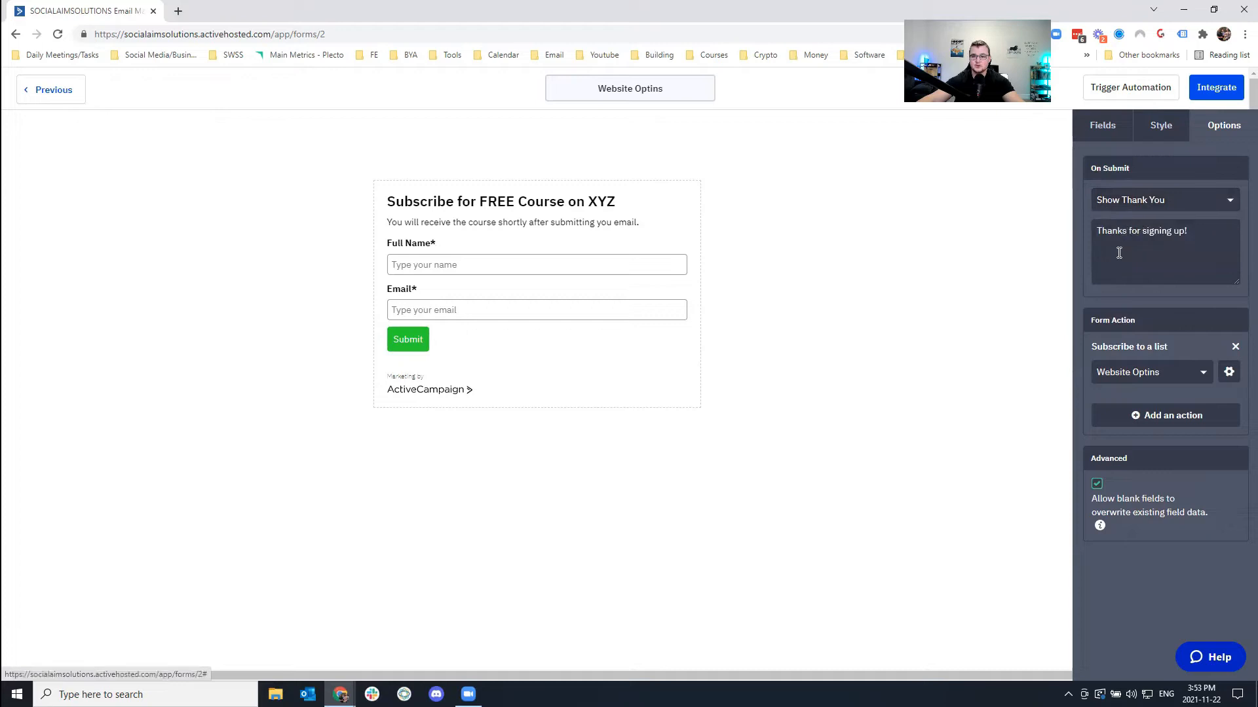
pyautogui.click(1192, 253)
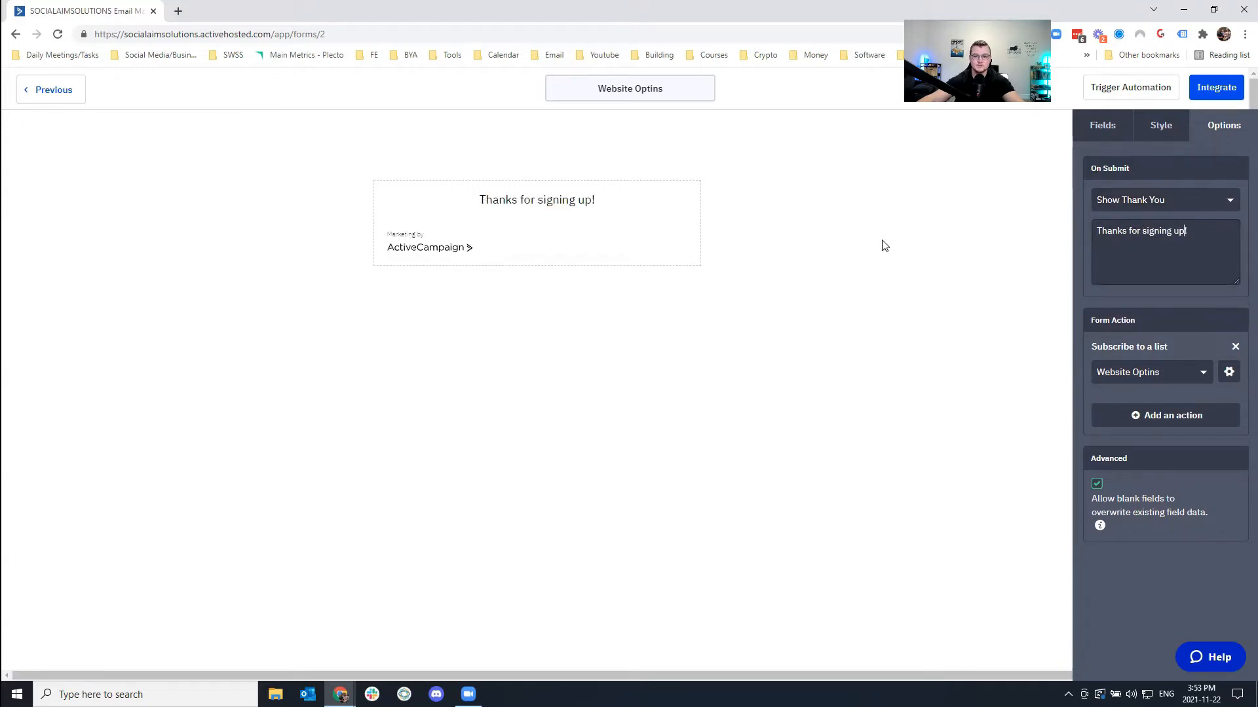
pyautogui.click(1151, 201)
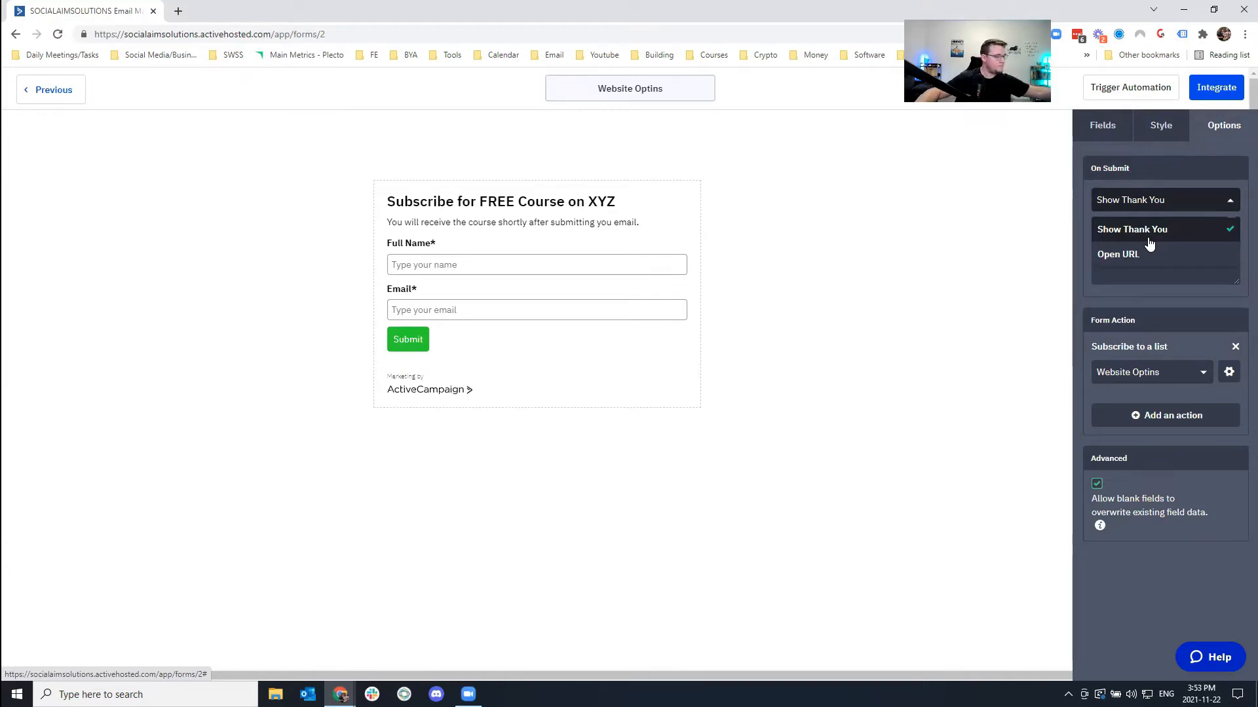
pyautogui.click(1148, 244)
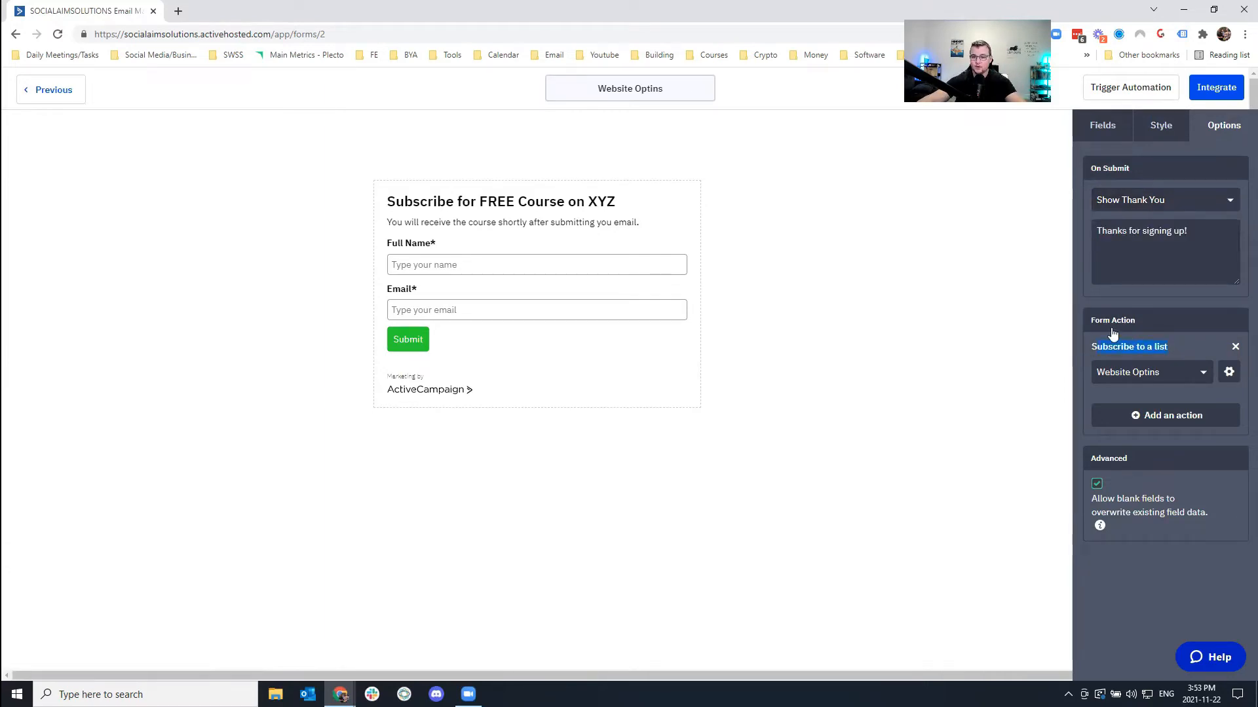
pyautogui.click(1131, 349)
pyautogui.moveTo(1102, 346); pyautogui.dragTo(1172, 347)
# Add a form action that tags new sign-ups 'website optins'.
pyautogui.click(1151, 413)
pyautogui.click(491, 190)
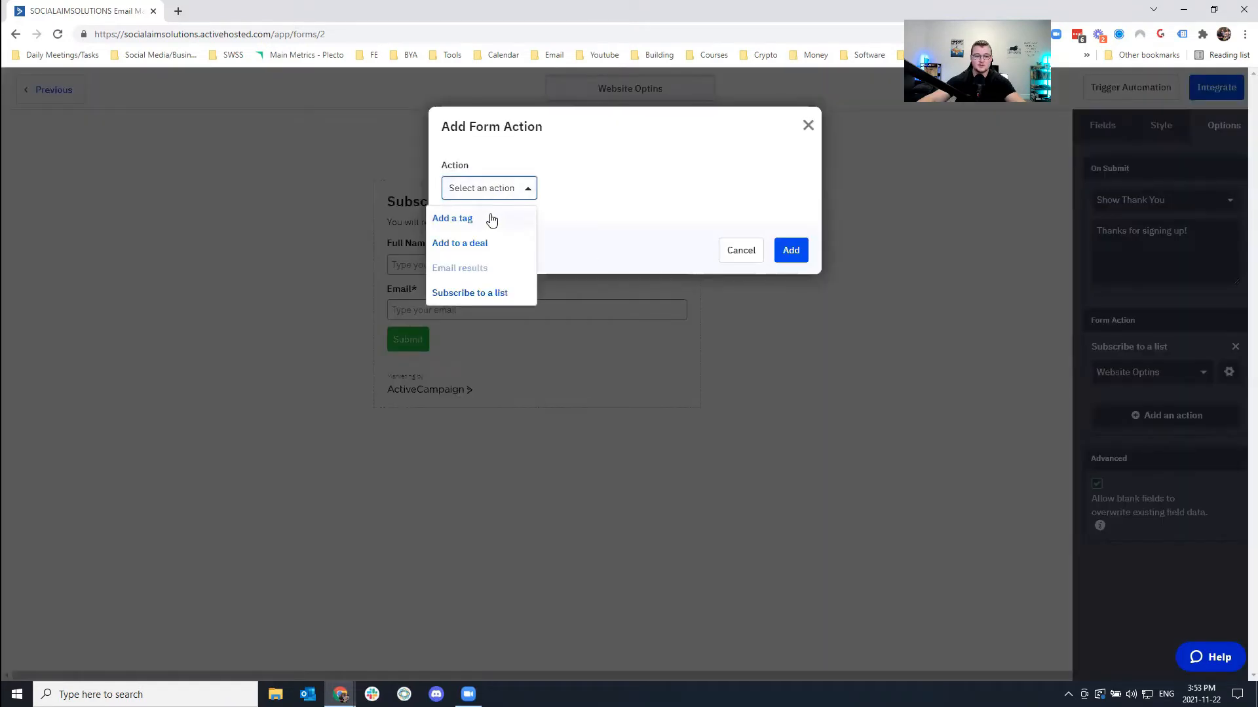
pyautogui.click(490, 216)
pyautogui.click(529, 252)
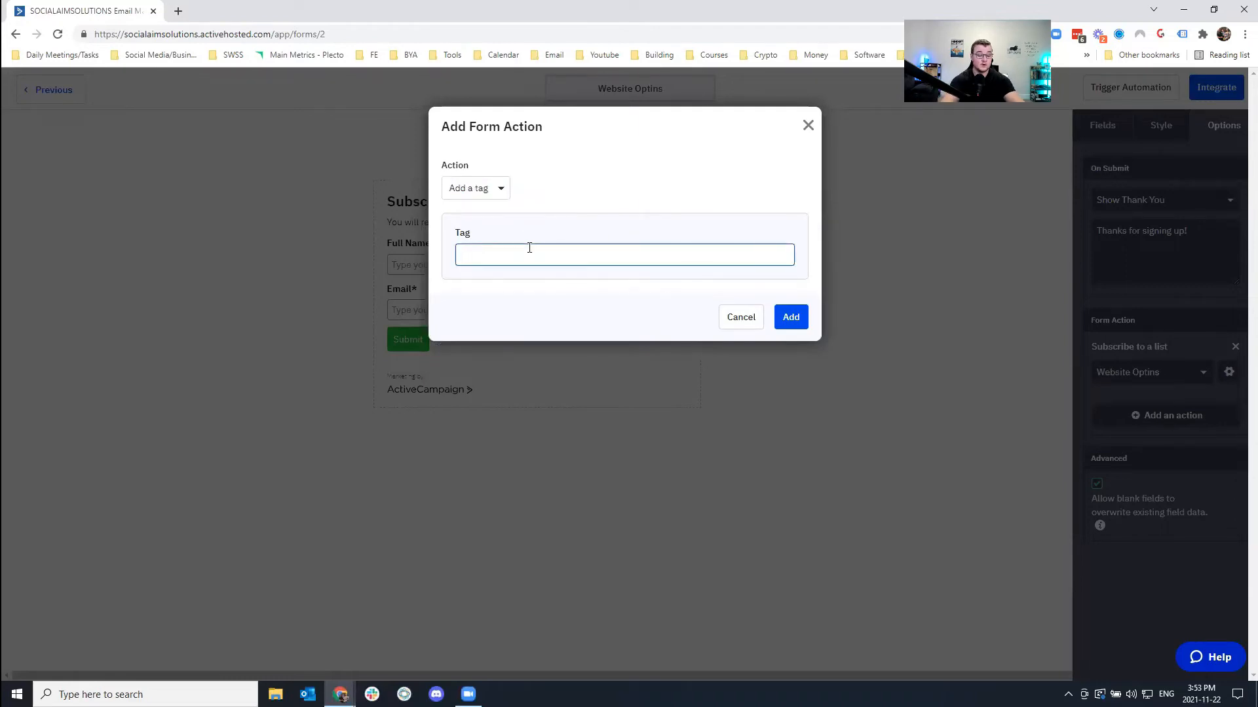
pyautogui.write('website optins')
pyautogui.click(792, 317)
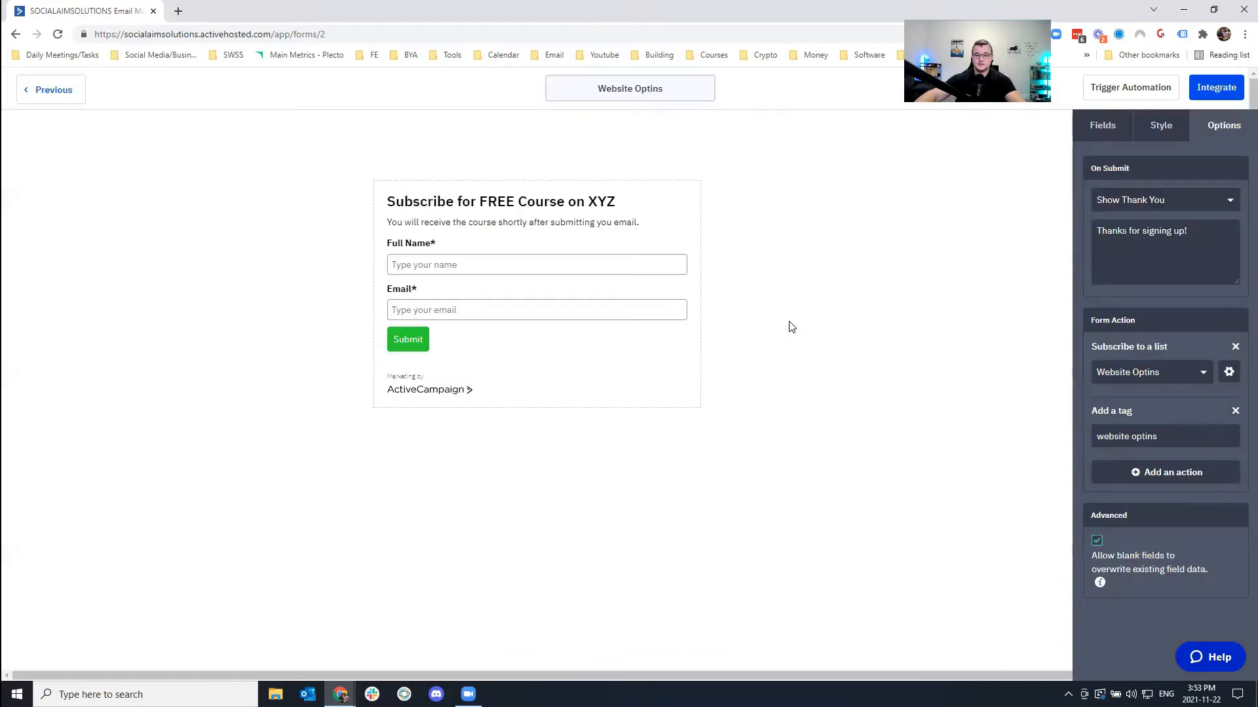
# Open the form's Integrate options and open its shareable link in a new browser tab.
pyautogui.click(1216, 89)
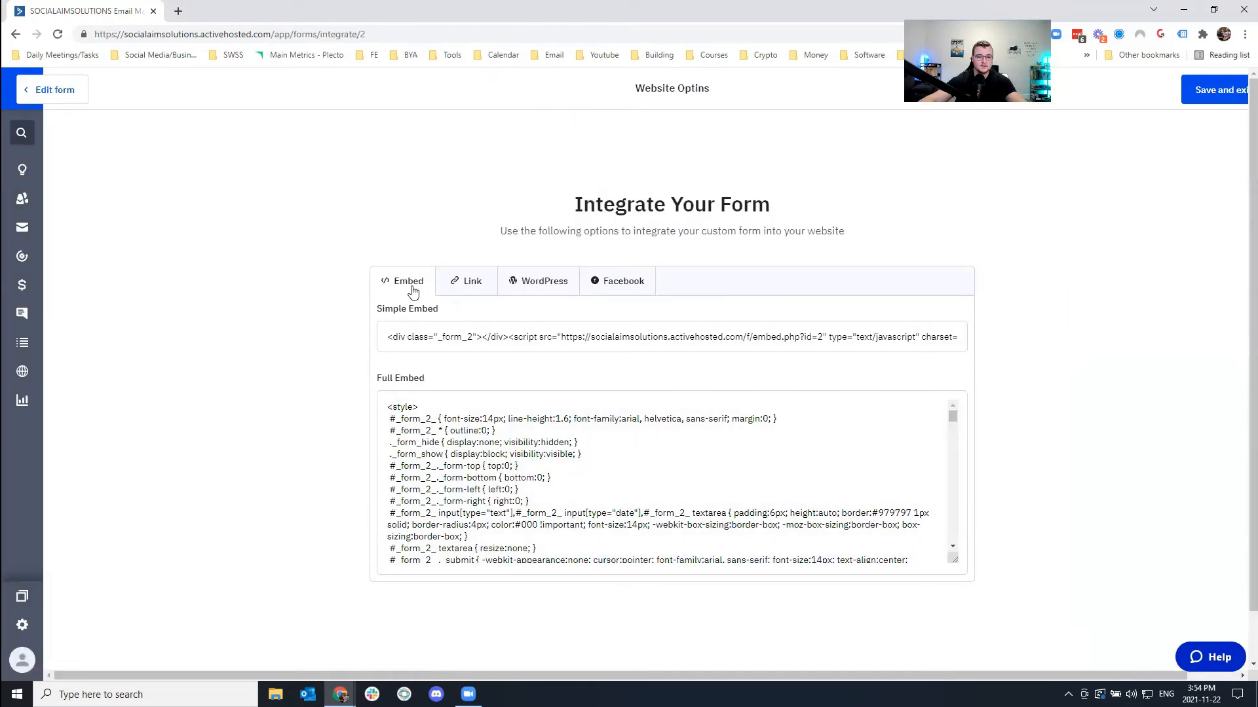
pyautogui.scroll(-5, 421, 448)
pyautogui.scroll(5, 421, 448)
pyautogui.click(472, 281)
pyautogui.click(555, 336)
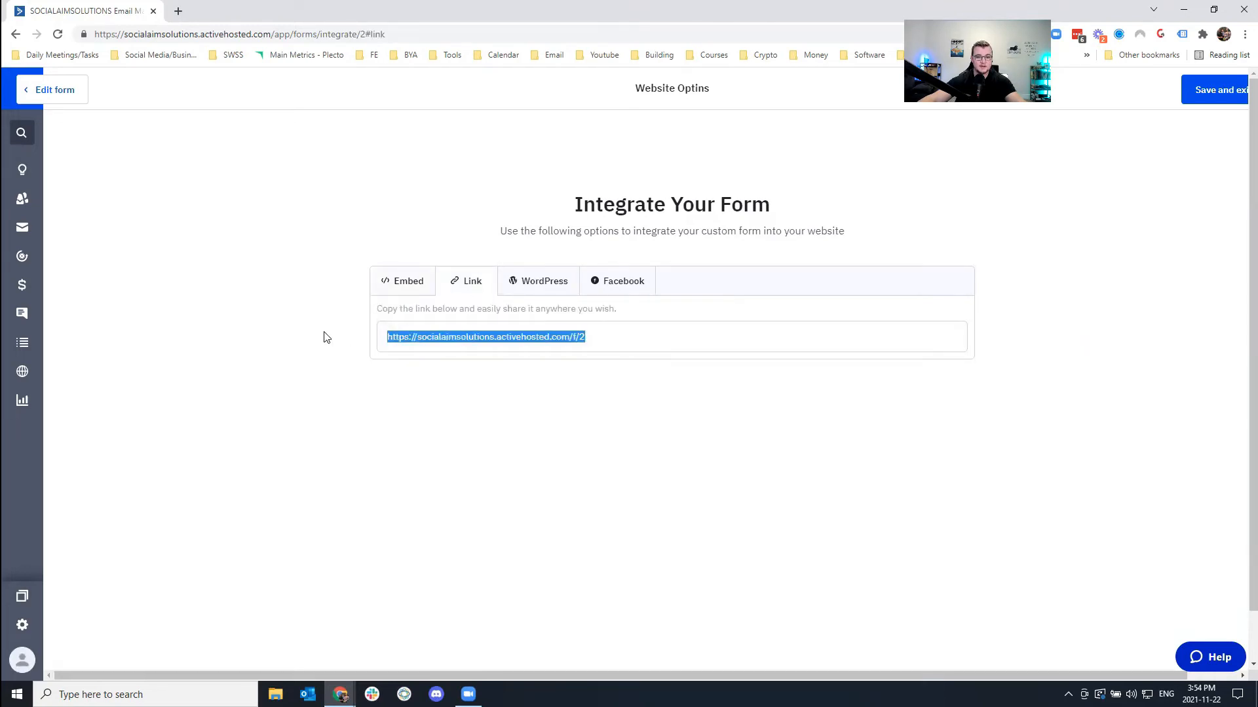
pyautogui.rightClick(467, 338)
pyautogui.click(519, 381)
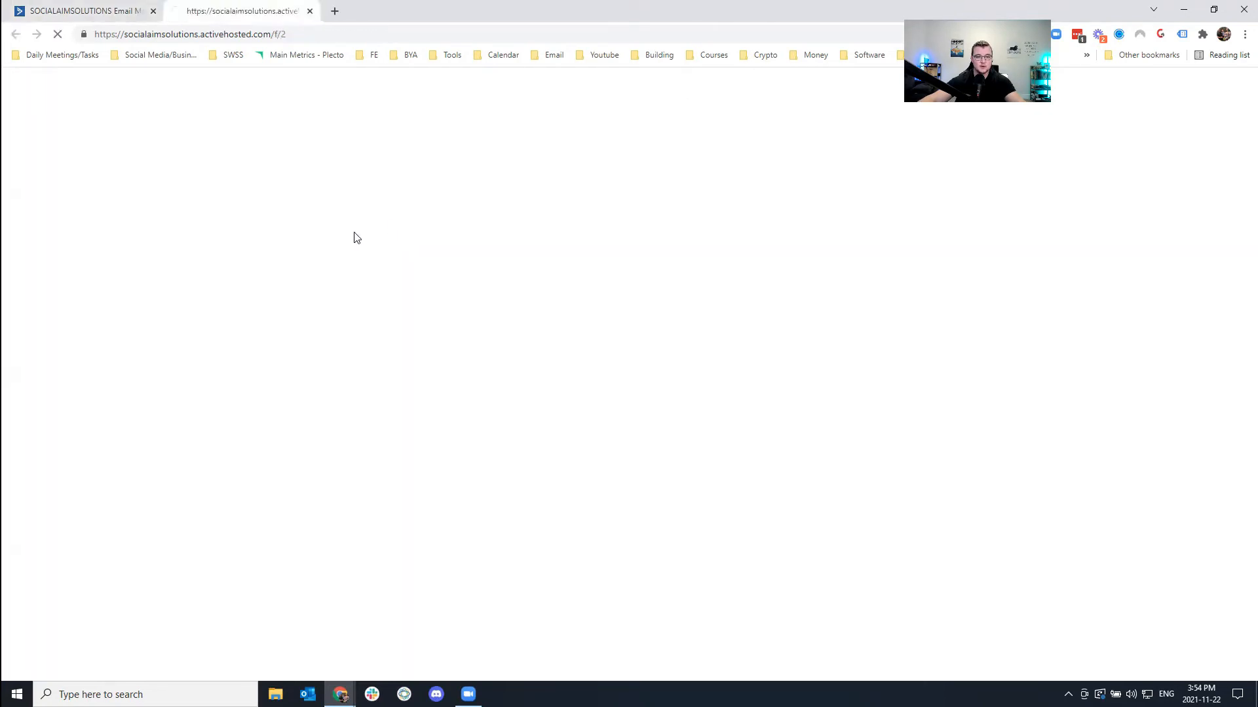
# Preview the live form with autofilled Full Name and email, then return to the integration page.
pyautogui.click(533, 167)
pyautogui.click(537, 195)
pyautogui.click(530, 210)
pyautogui.click(532, 239)
pyautogui.tripleClick(525, 211)
pyautogui.click(113, 32)
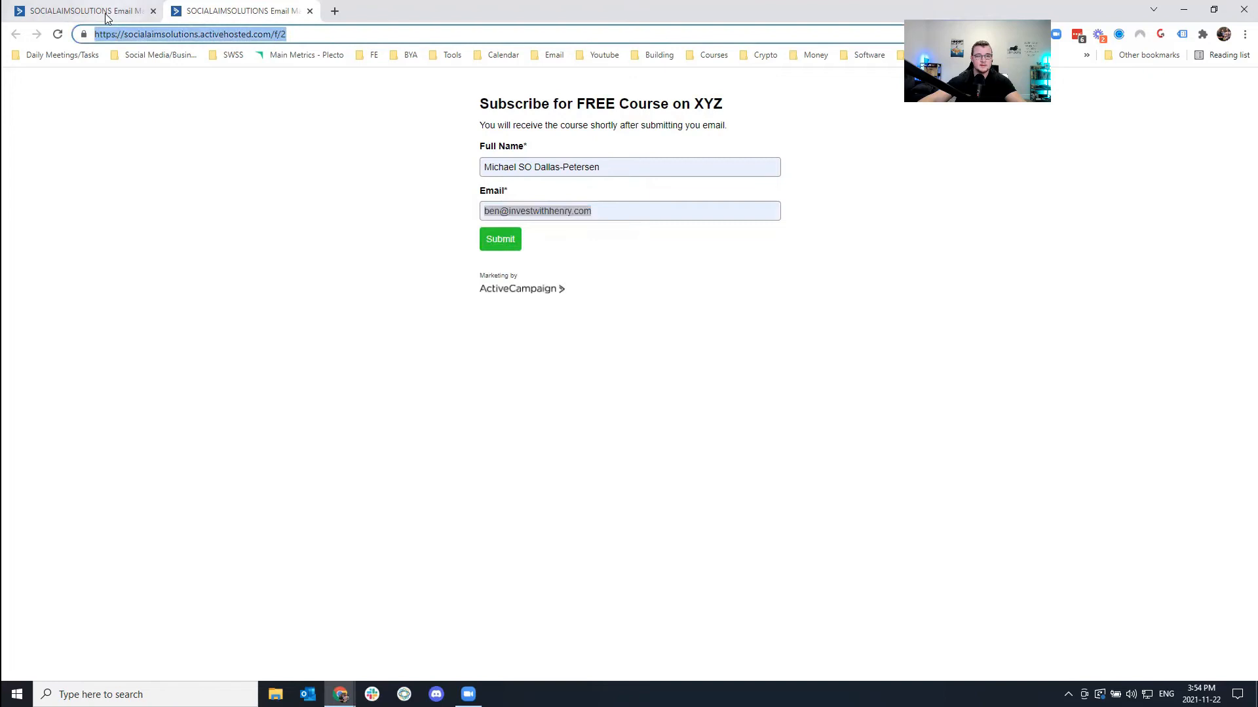
pyautogui.click(85, 11)
# Browse the WordPress, Embed, Facebook and Link integration options.
pyautogui.click(549, 283)
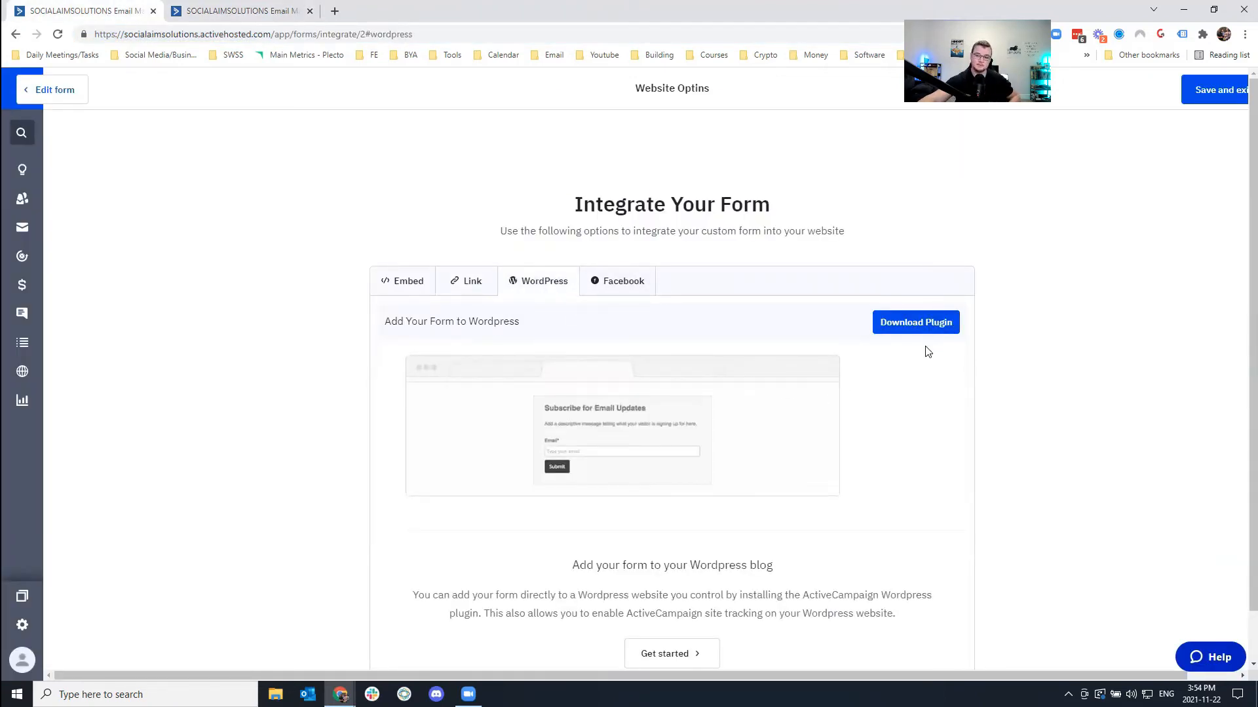
pyautogui.click(392, 294)
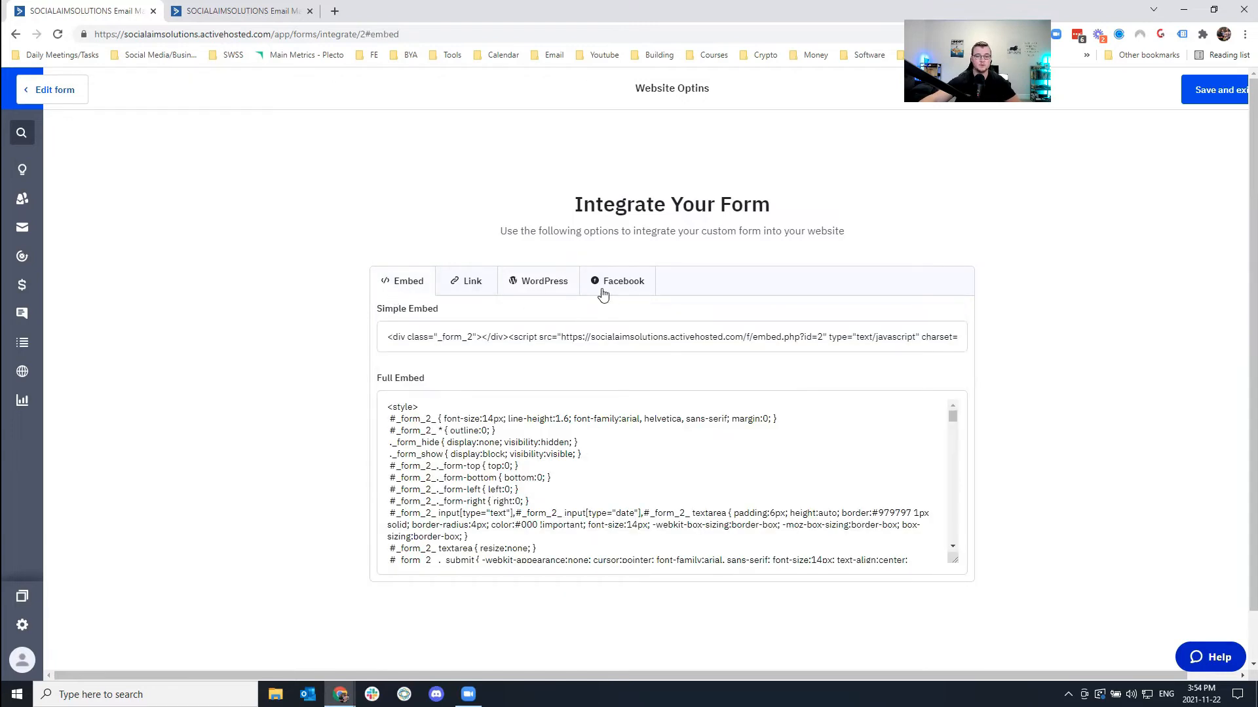
pyautogui.click(613, 294)
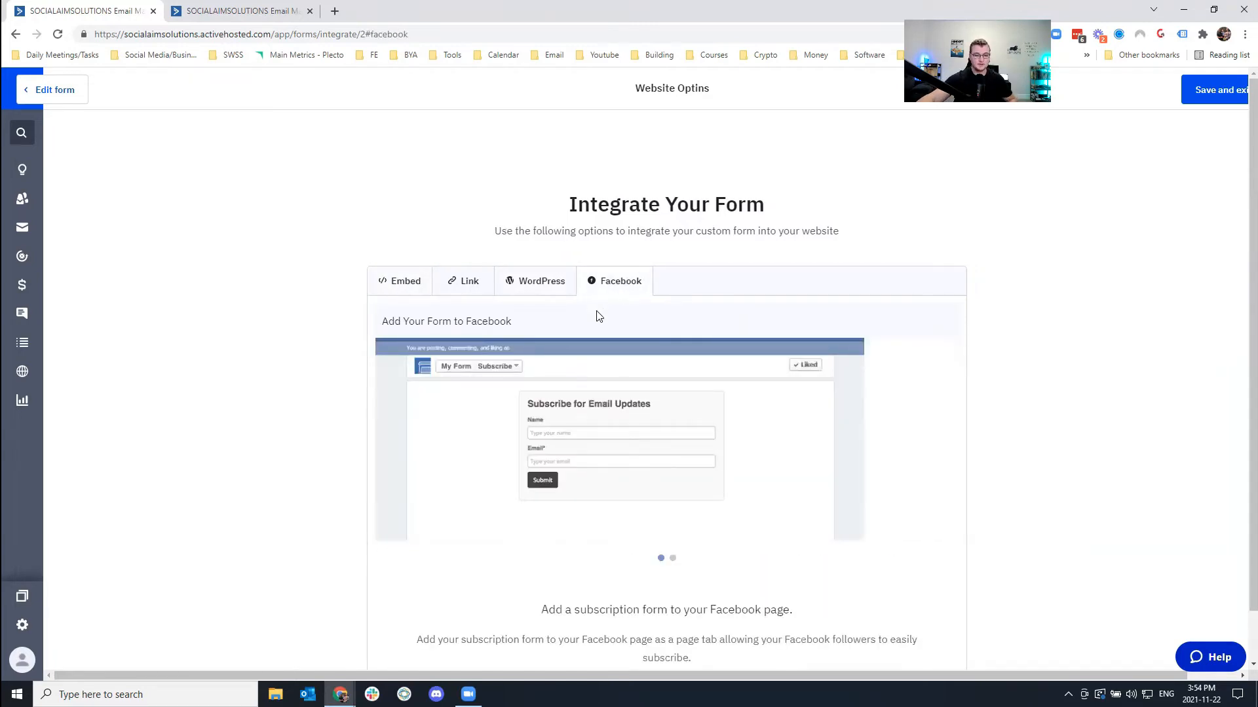
pyautogui.click(399, 281)
pyautogui.click(475, 336)
pyautogui.click(475, 283)
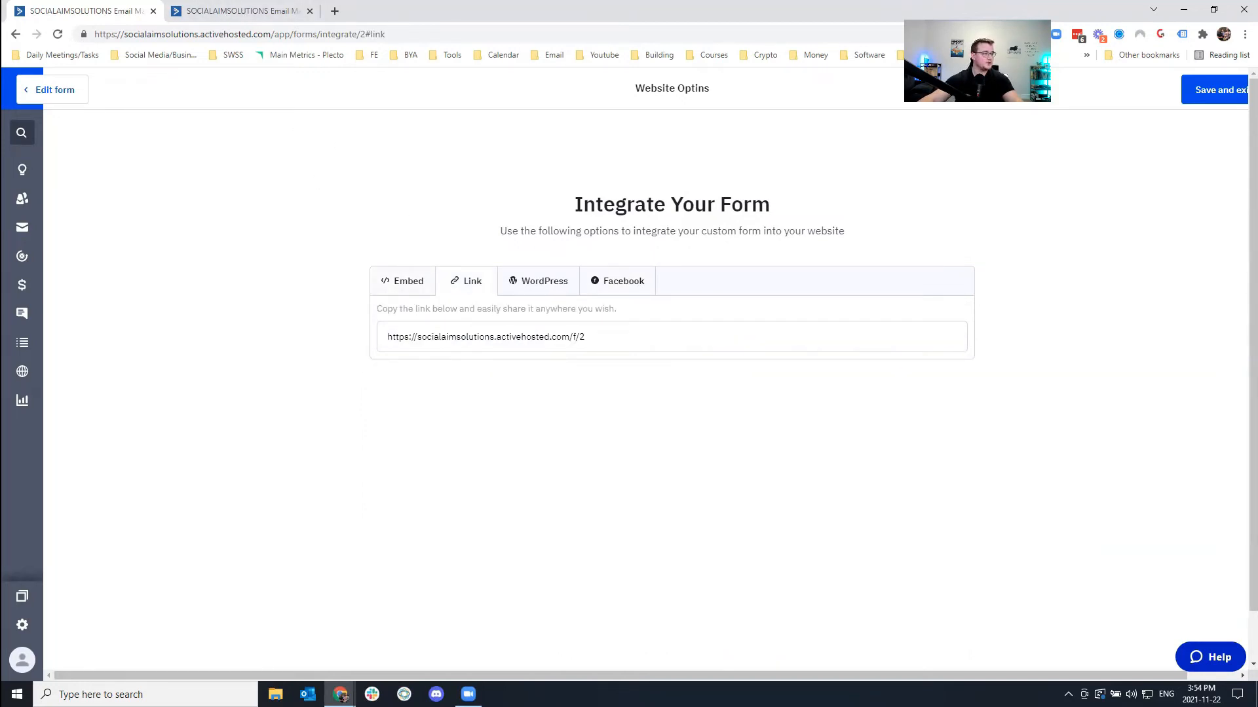
pyautogui.moveTo(575, 337); pyautogui.dragTo(562, 337)
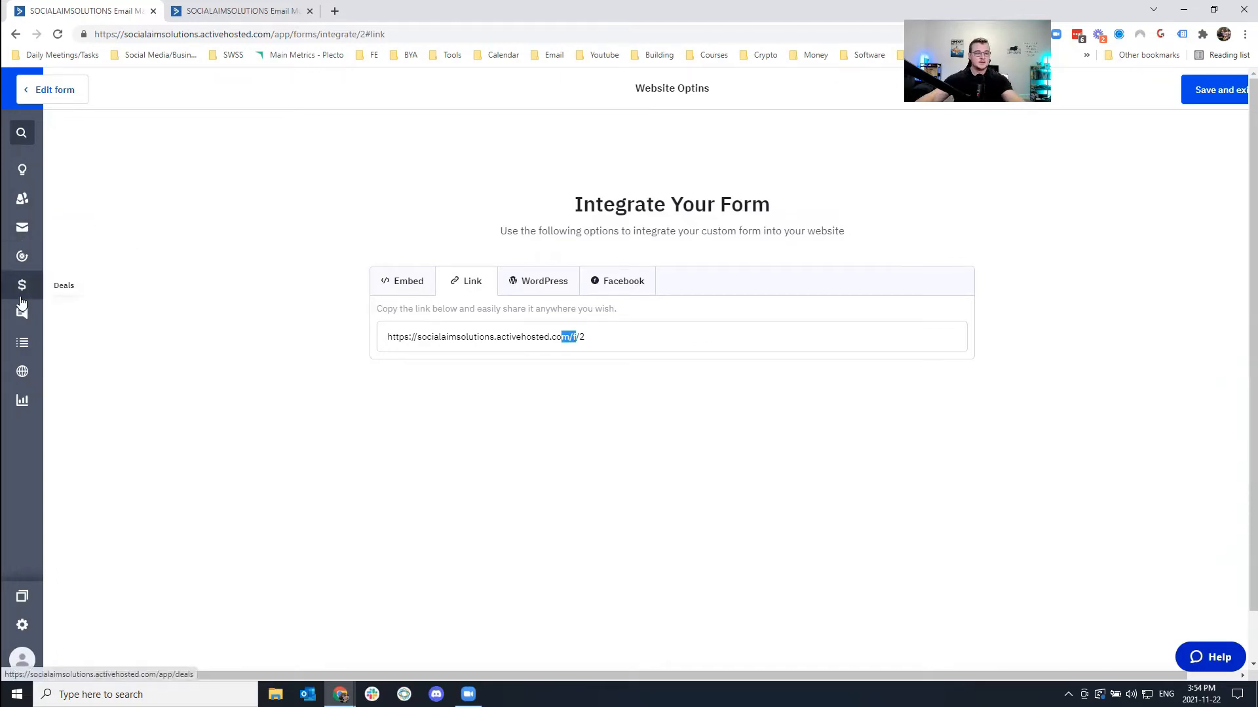
pyautogui.click(38, 237)
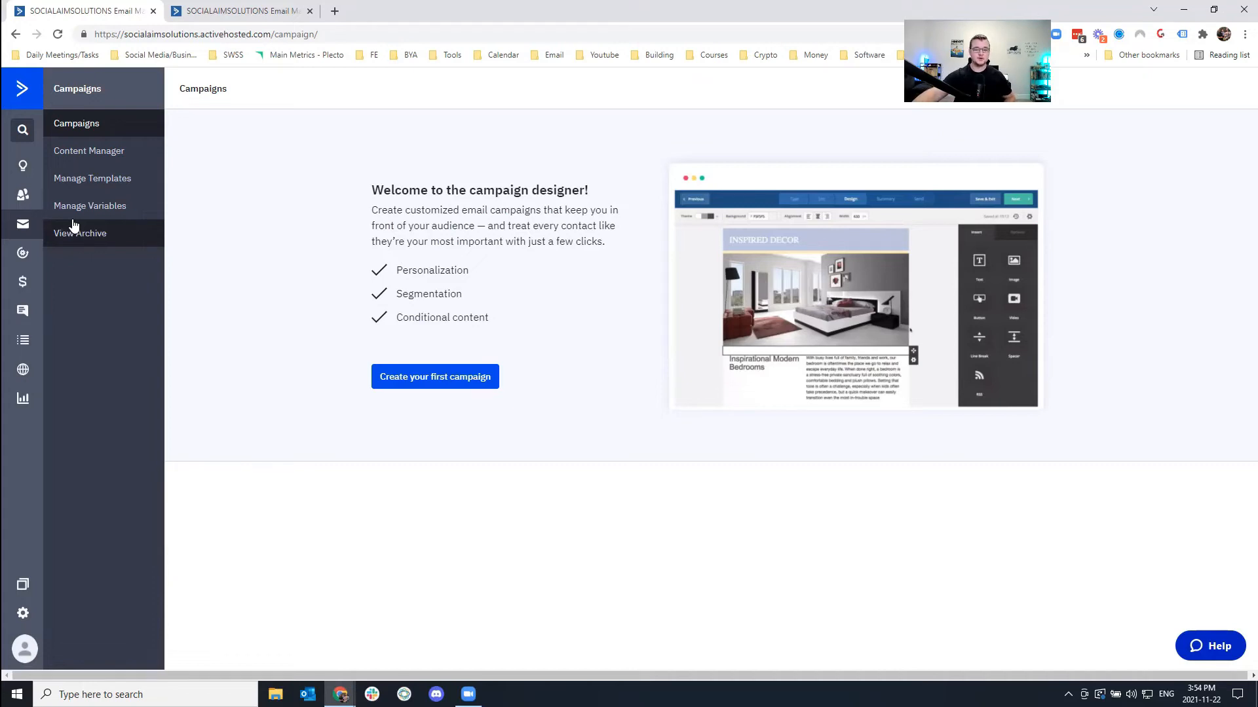
# Create a standard campaign 'My First Campaign' sending to the Master Contact List.
pyautogui.click(439, 384)
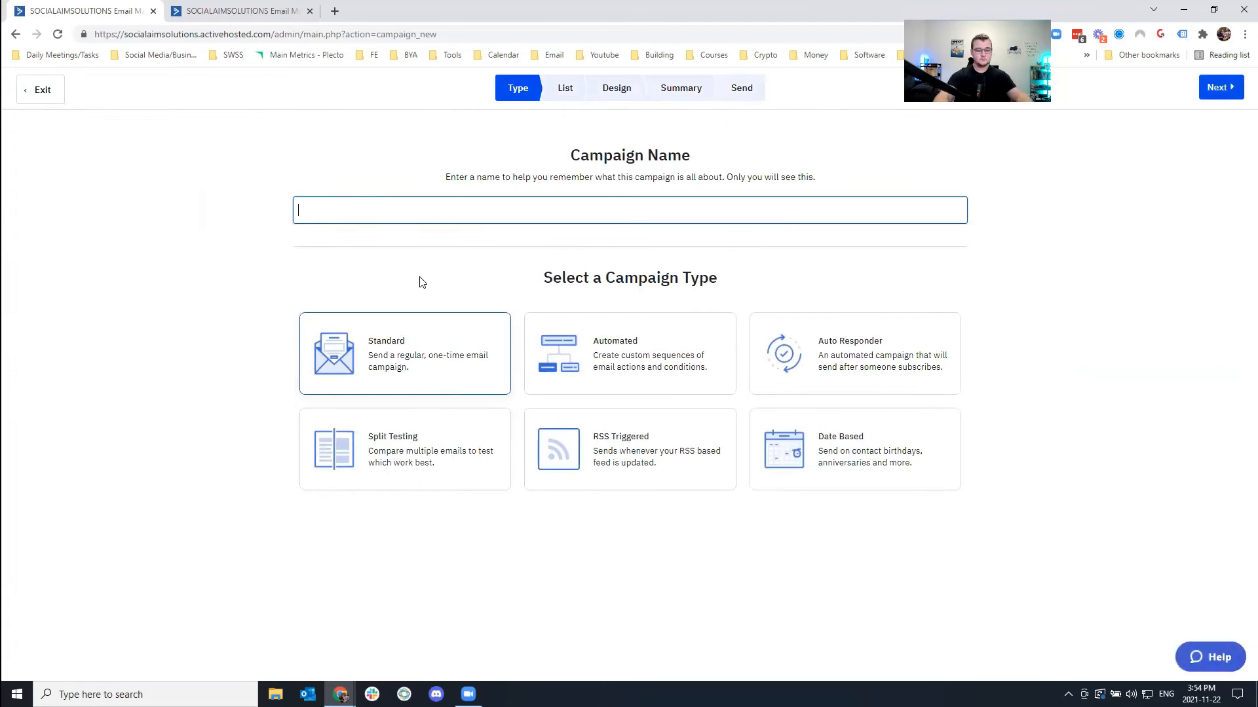
pyautogui.write('My ')
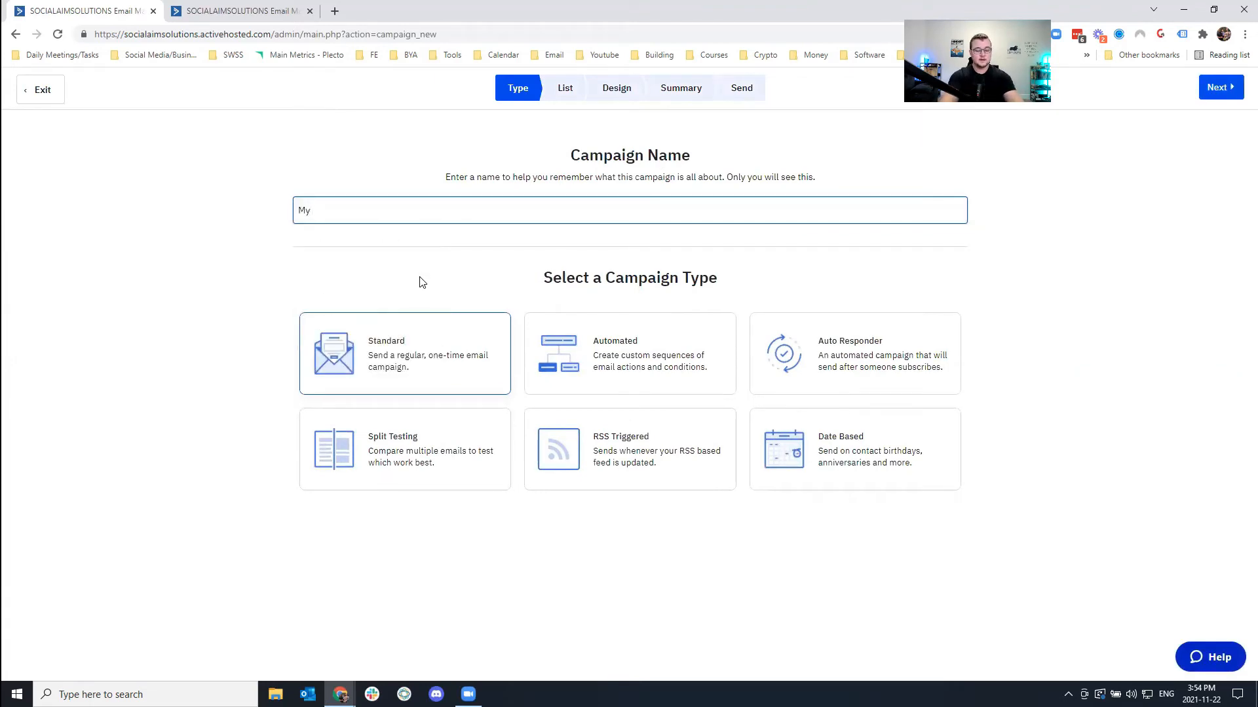
pyautogui.write('First Campaign')
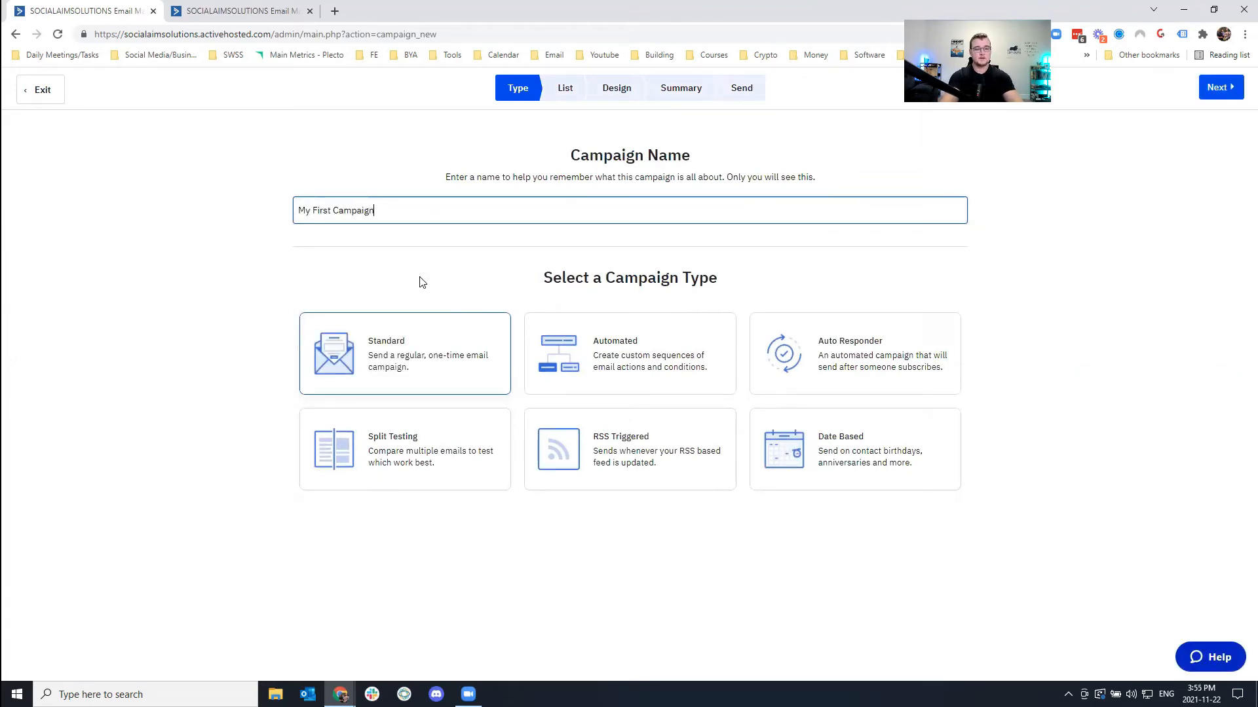
pyautogui.click(383, 362)
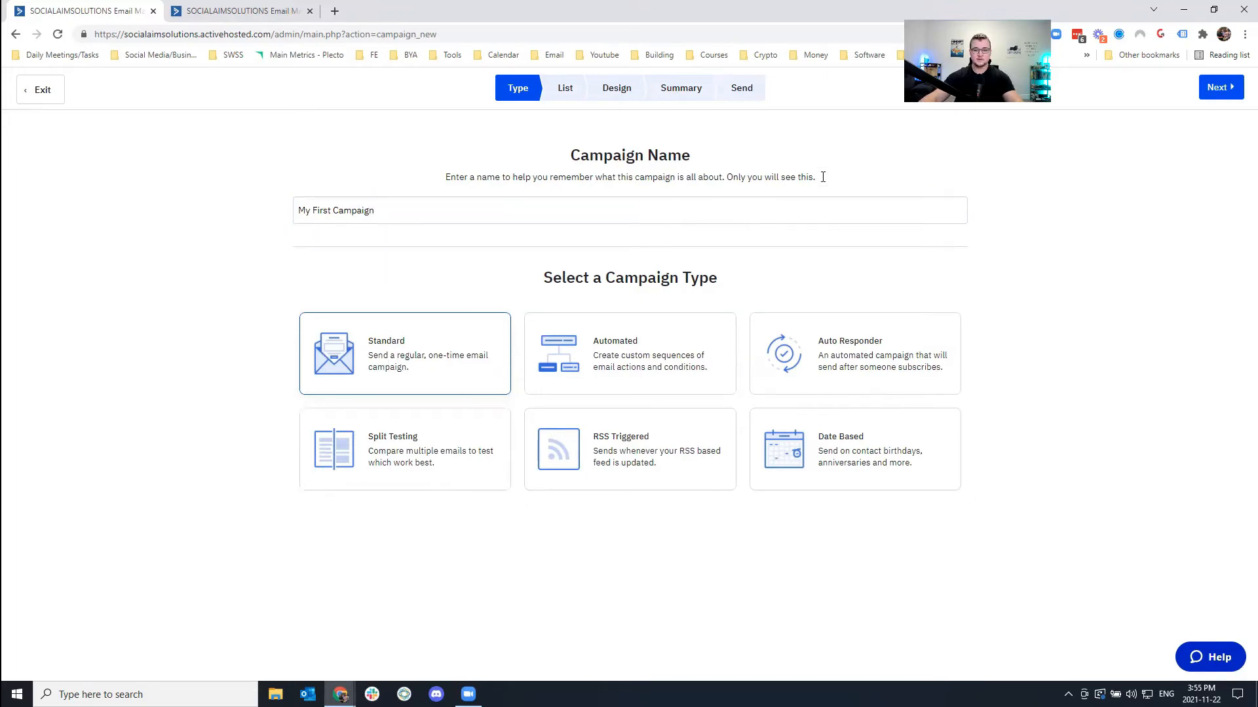
pyautogui.click(1219, 87)
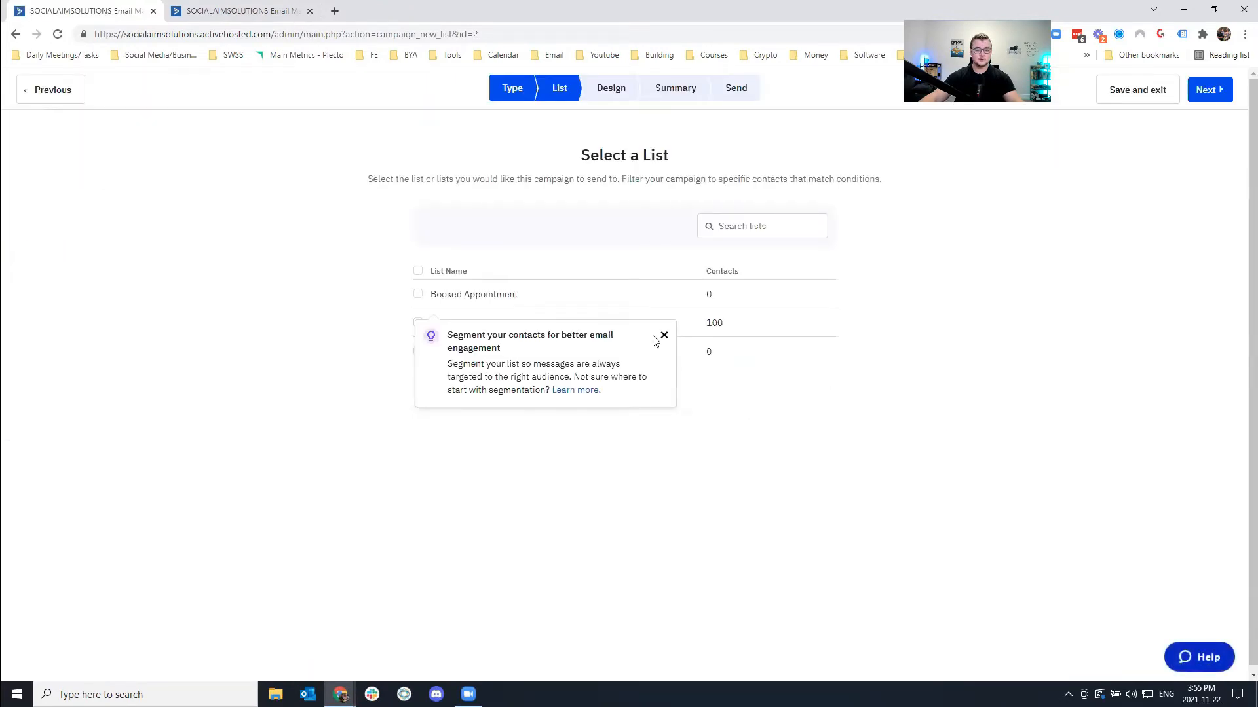
pyautogui.click(665, 336)
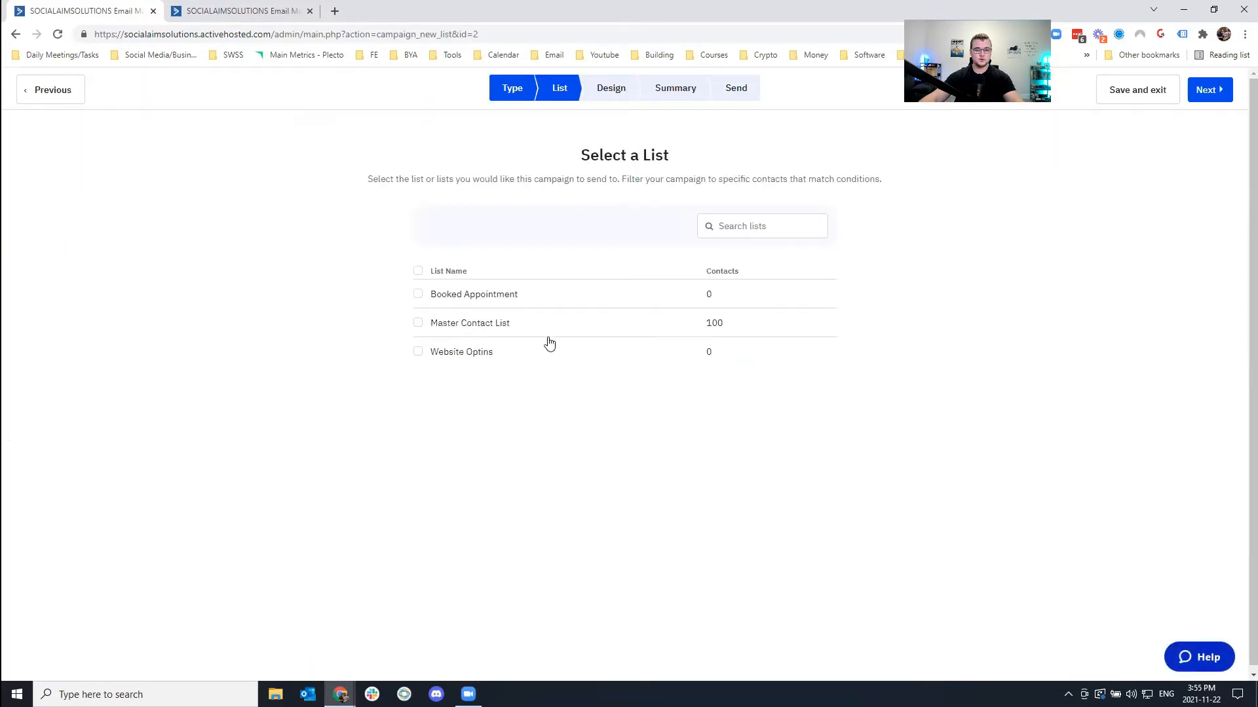
pyautogui.click(417, 322)
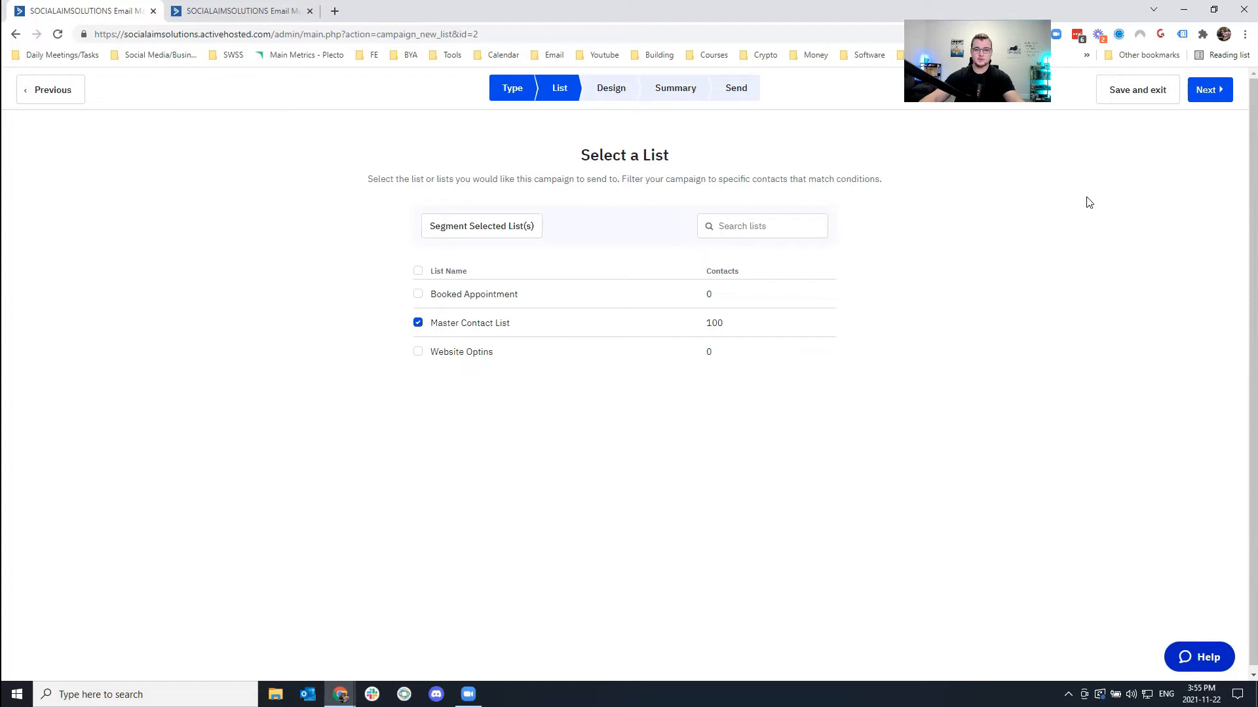
pyautogui.click(1217, 91)
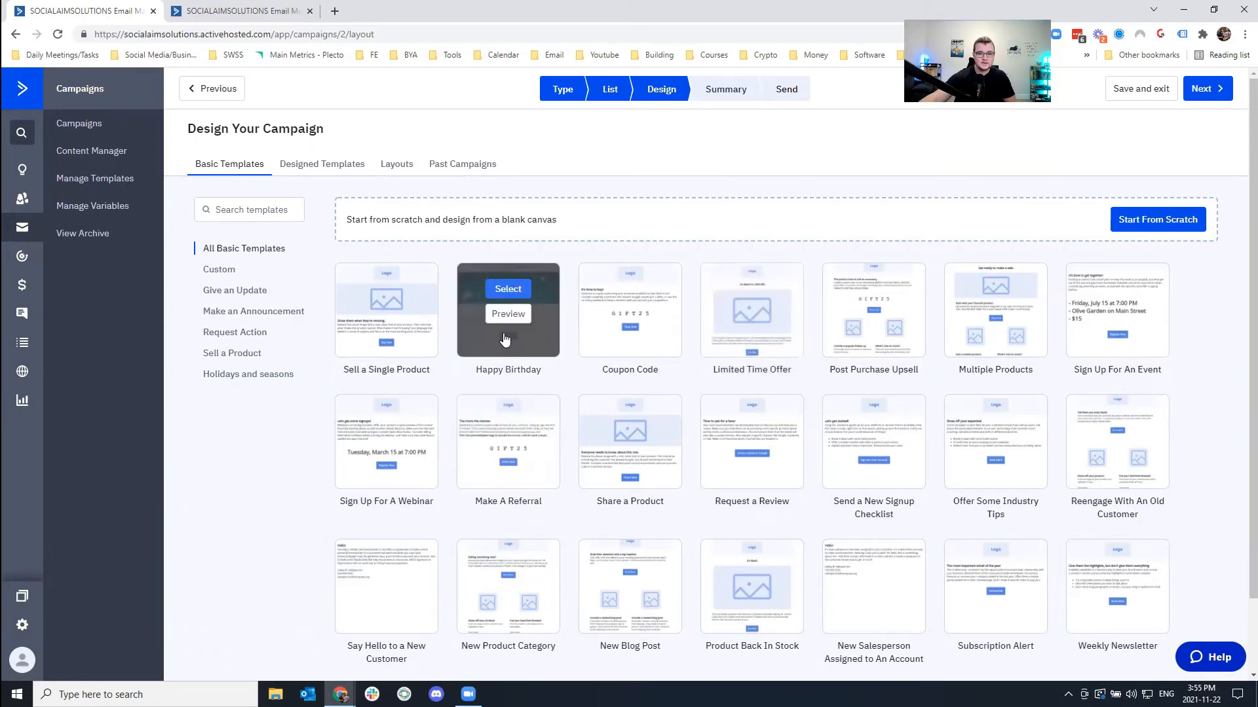
# Choose the Happy Birthday template, change the sender name, and add a reply-to address.
pyautogui.click(509, 289)
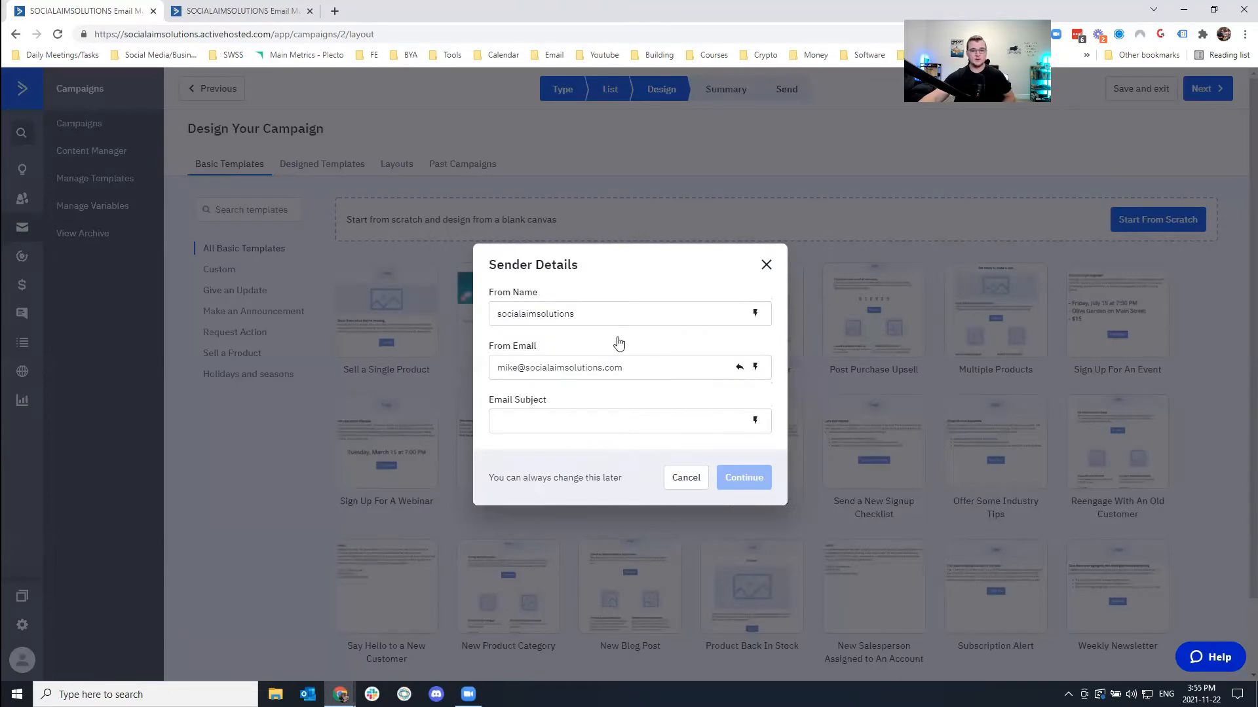
pyautogui.doubleClick(618, 319)
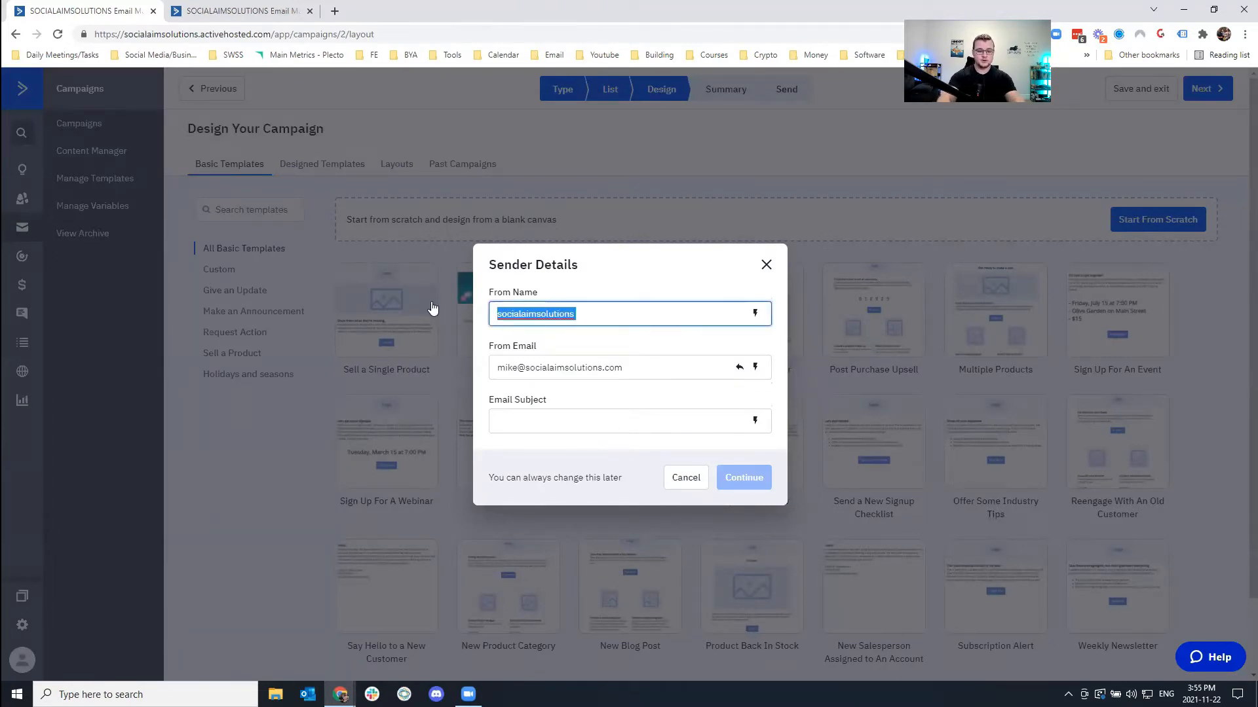
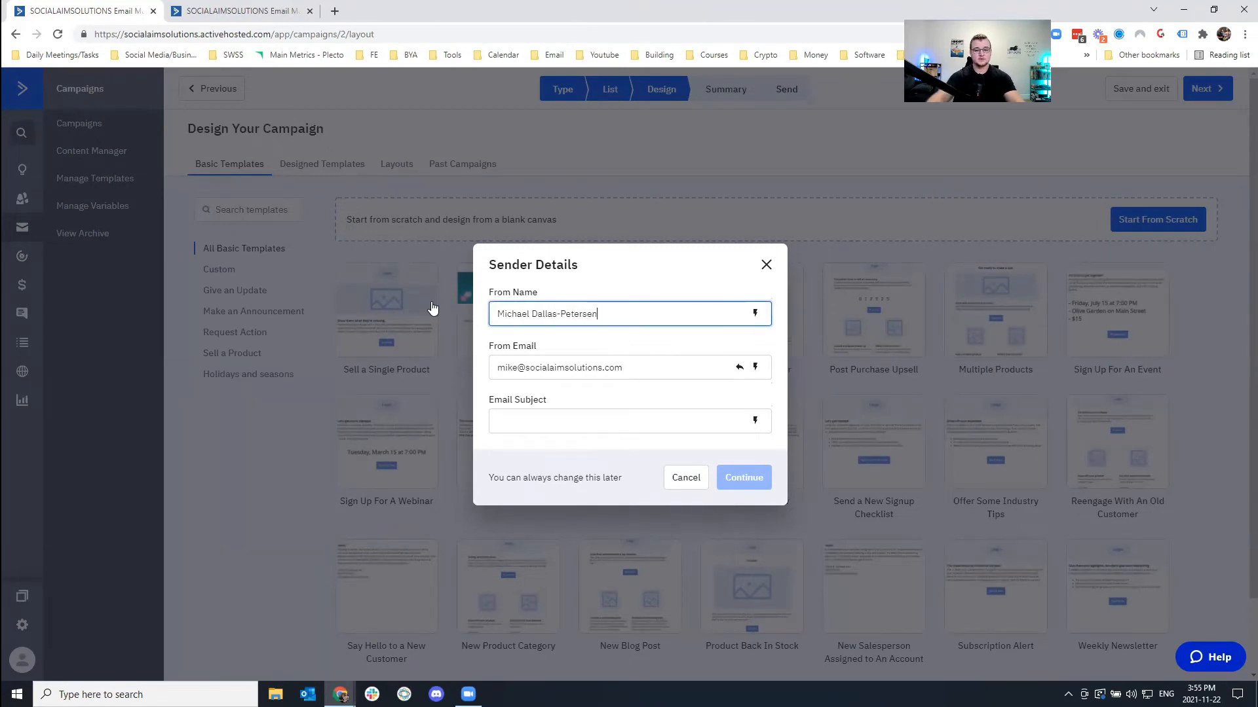
pyautogui.click(632, 371)
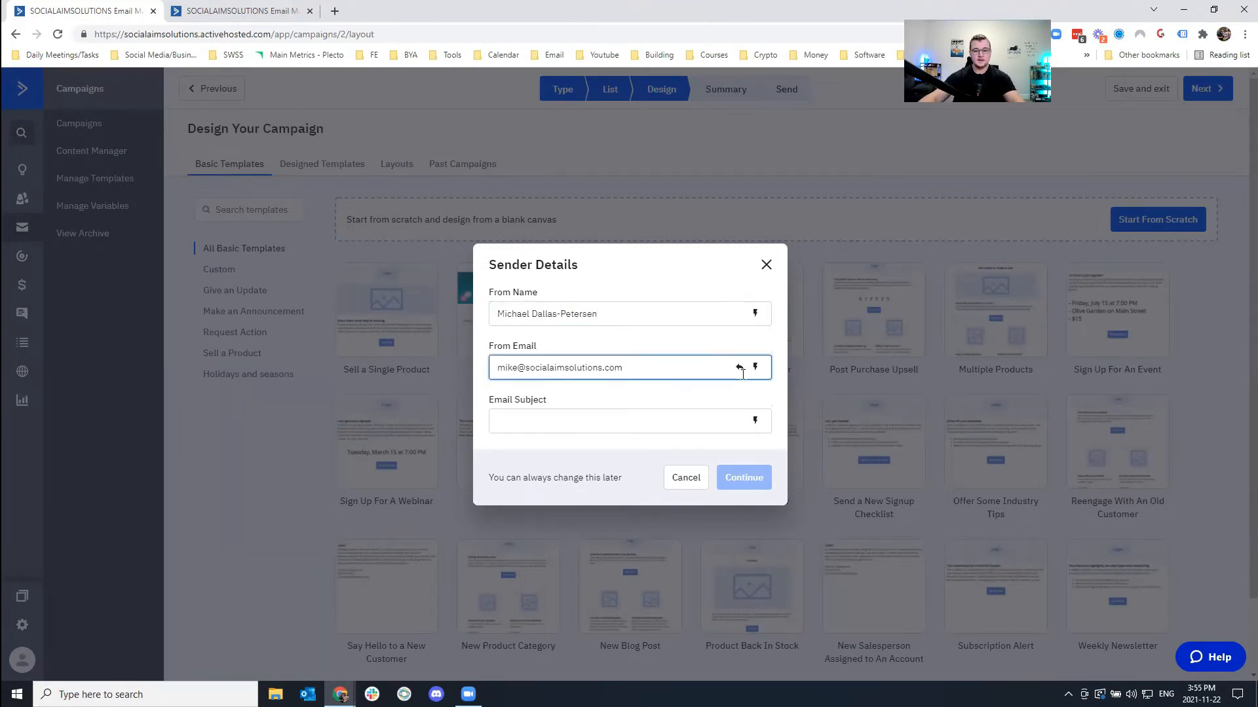
pyautogui.click(740, 369)
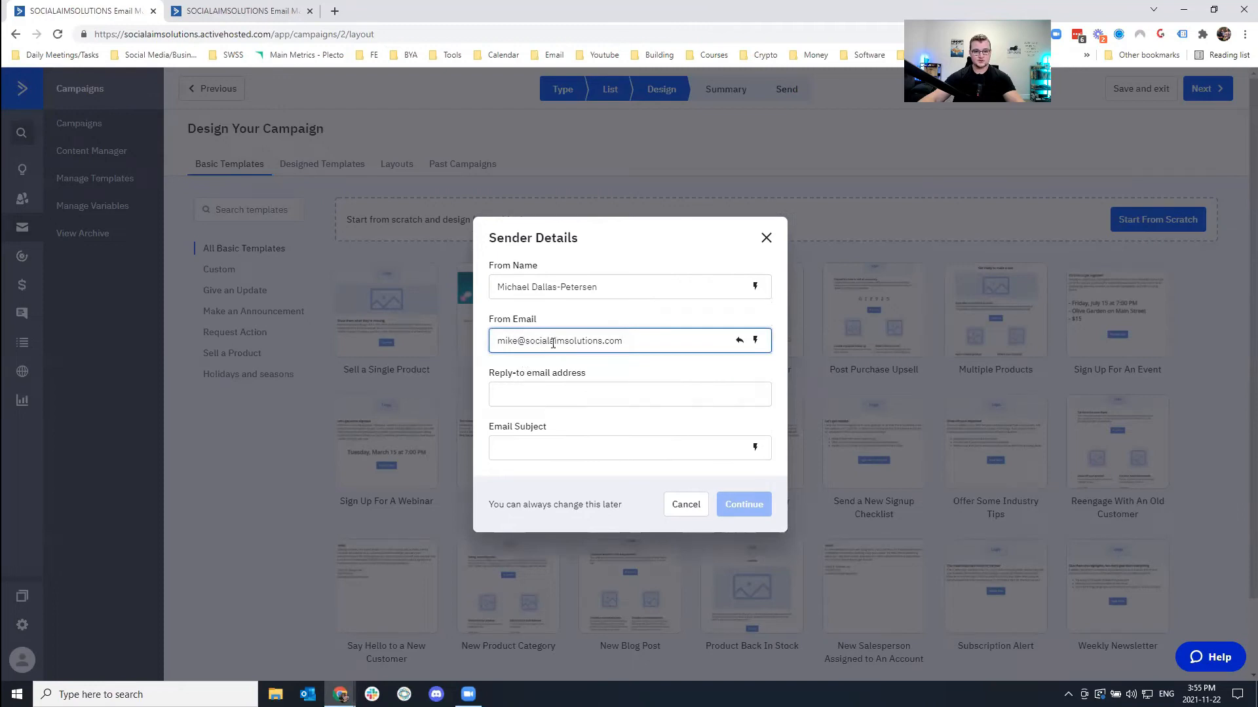
pyautogui.moveTo(649, 342); pyautogui.dragTo(464, 341)
pyautogui.click(533, 389)
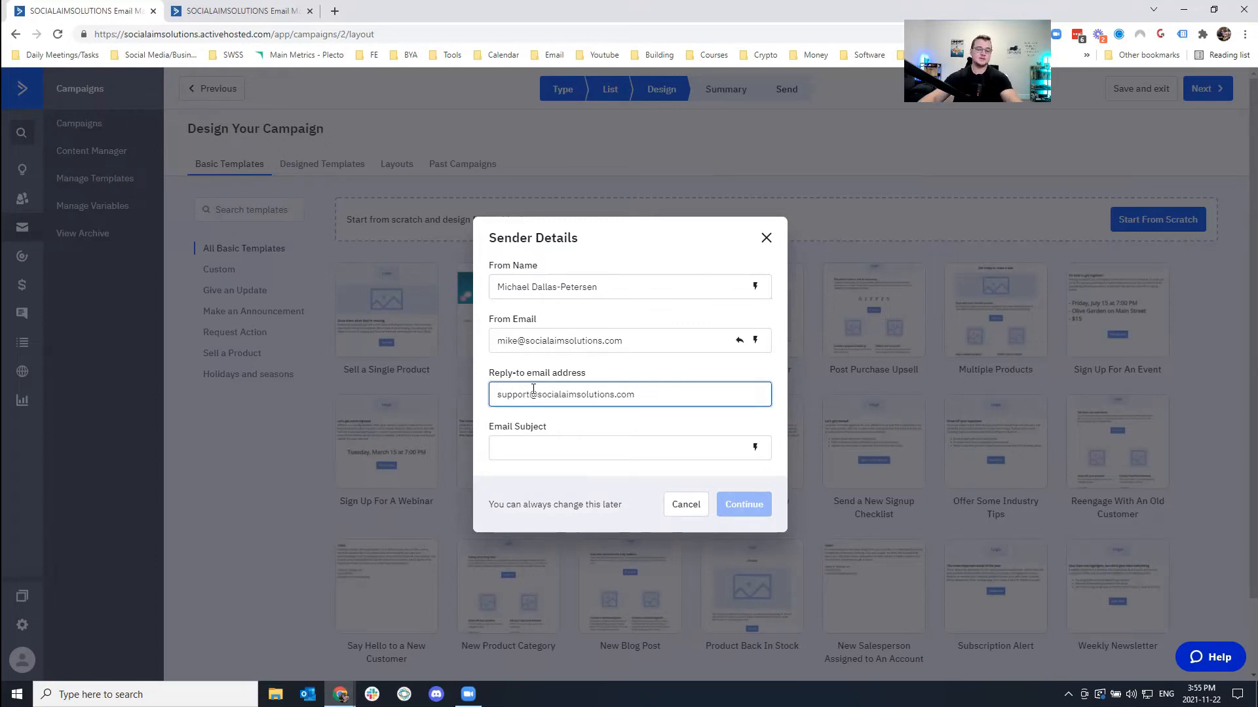
# Enter the subject 'My First Campaign' and confirm the sender details.
pyautogui.click(519, 454)
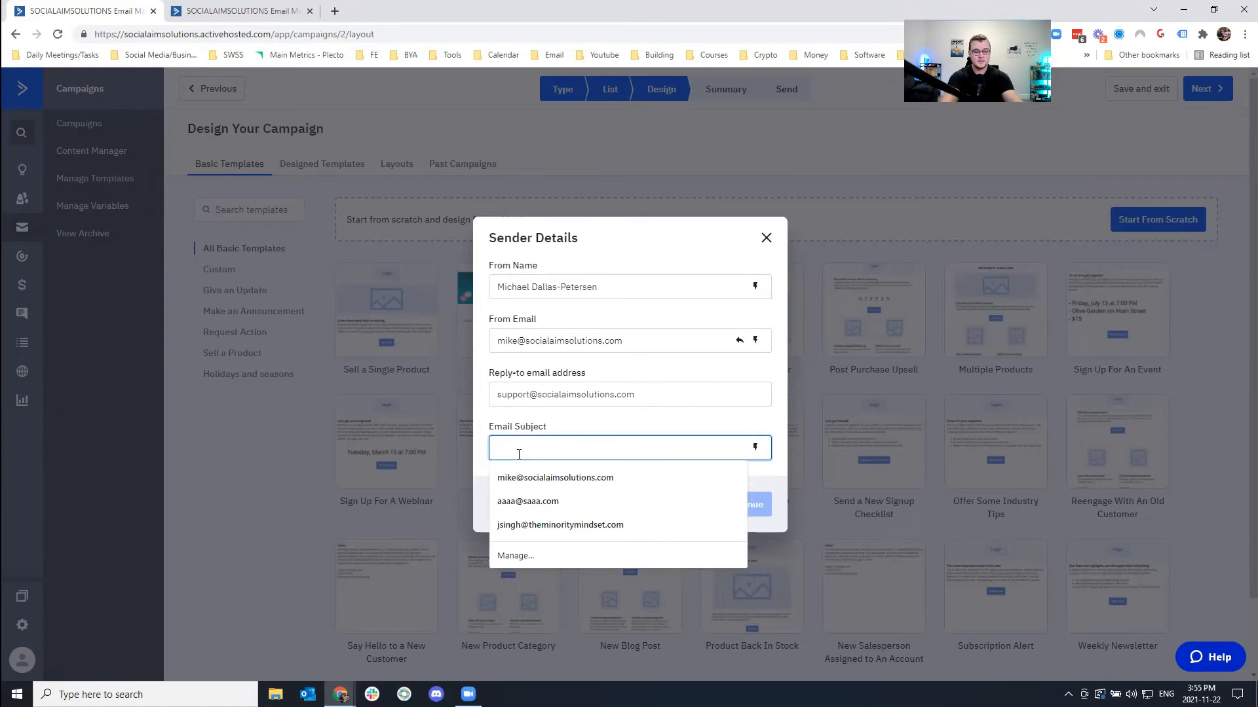
pyautogui.write('MY')
pyautogui.press('BackSpace')
pyautogui.write('y First Cam')
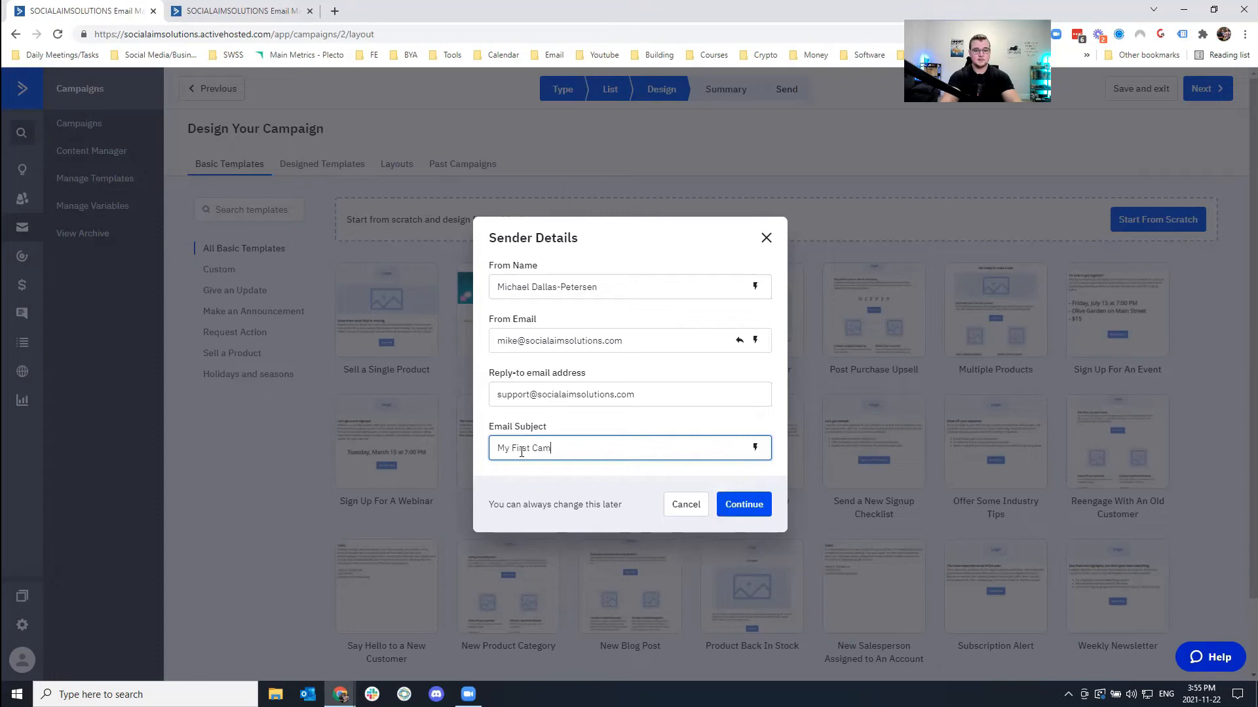
pyautogui.click(743, 505)
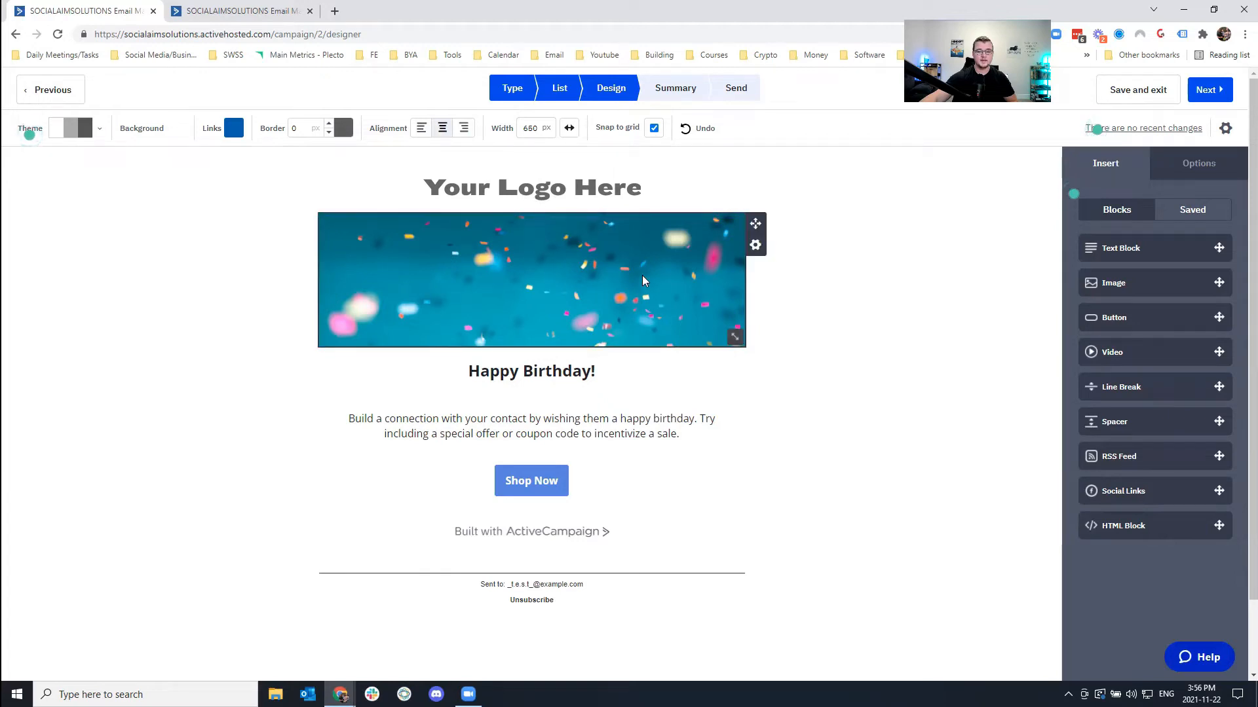
# Delete the logo block at the top of the email.
pyautogui.click(407, 270)
pyautogui.click(686, 192)
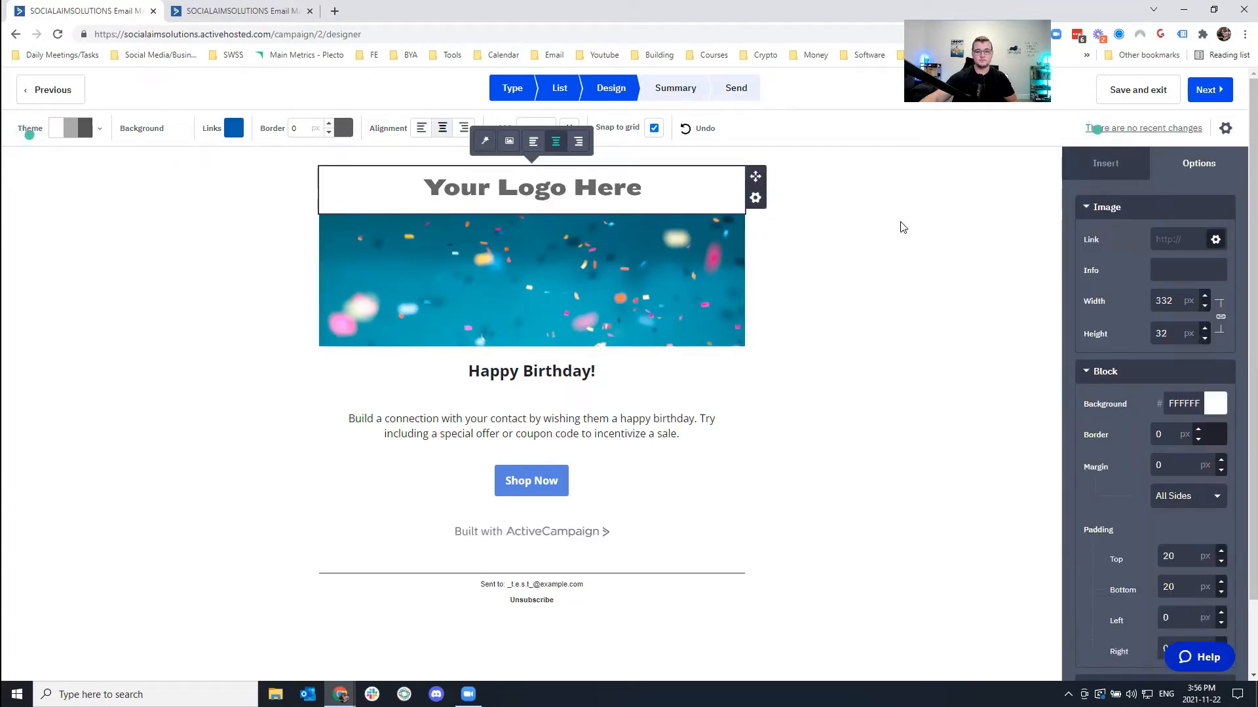
pyautogui.click(755, 198)
pyautogui.click(716, 295)
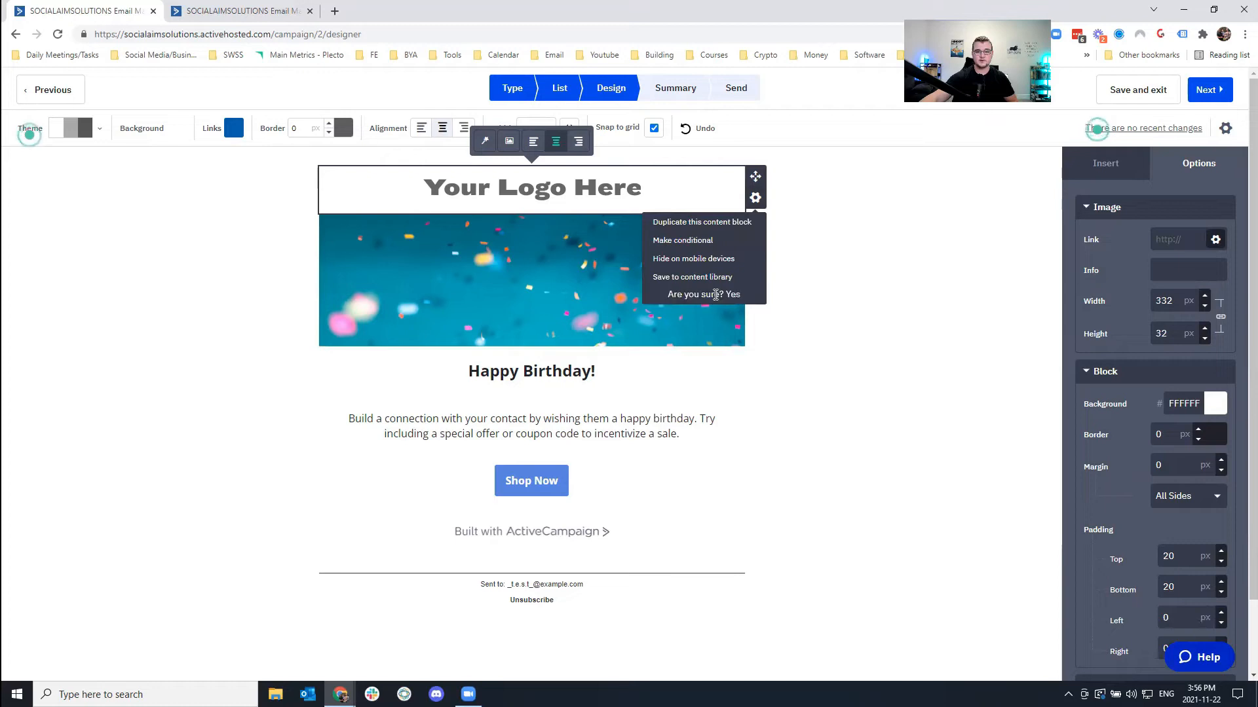
pyautogui.click(732, 295)
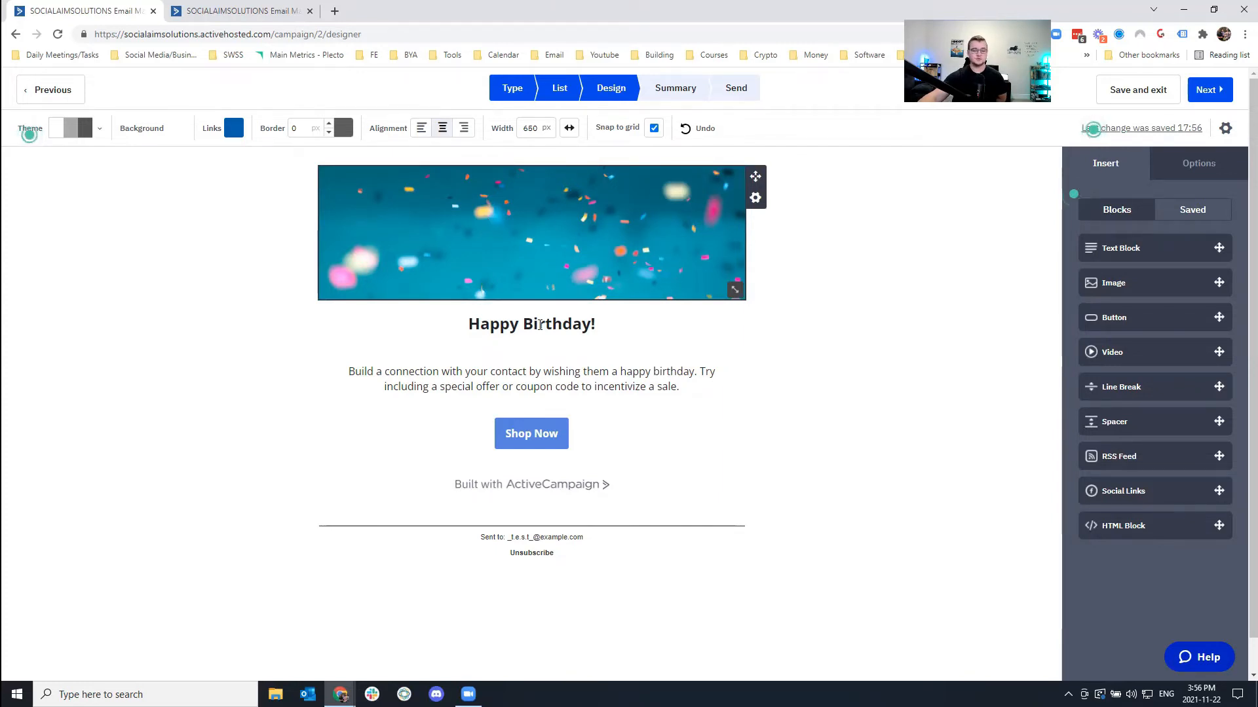
# Replace the body paragraph with the greeting 'Hey %FIRSTNAME%,' using the First Name personalization field.
pyautogui.click(535, 324)
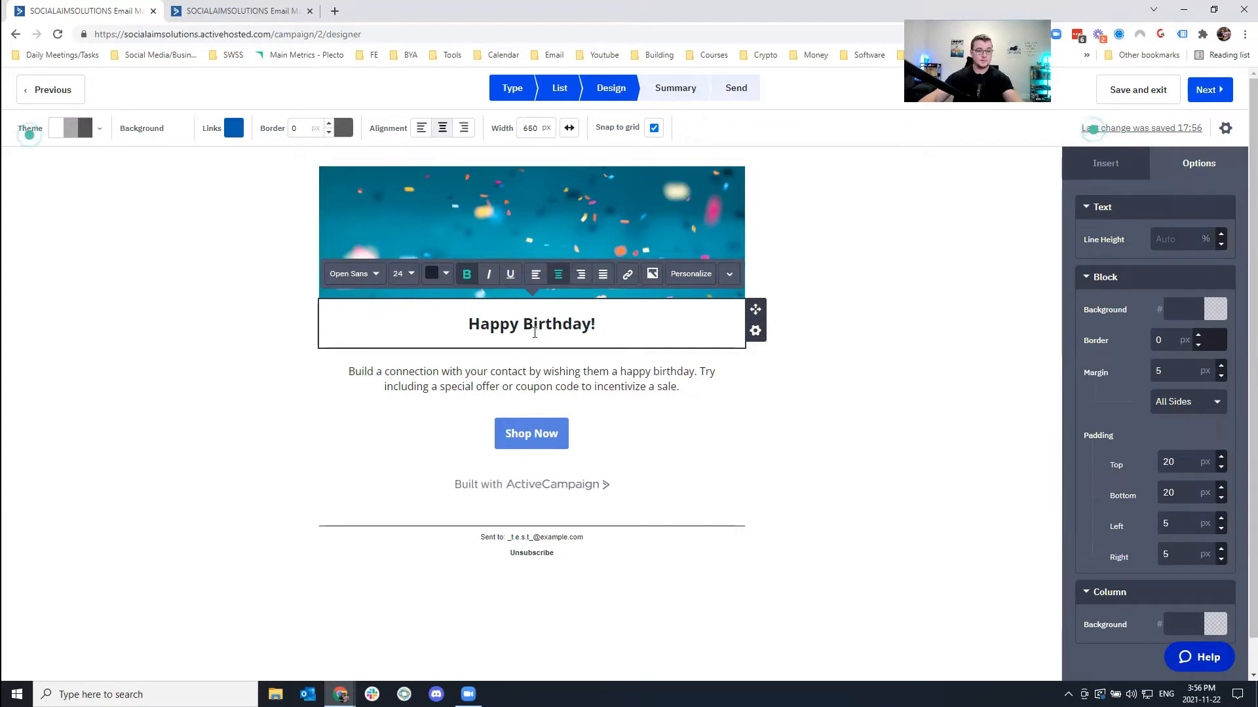
pyautogui.click(524, 375)
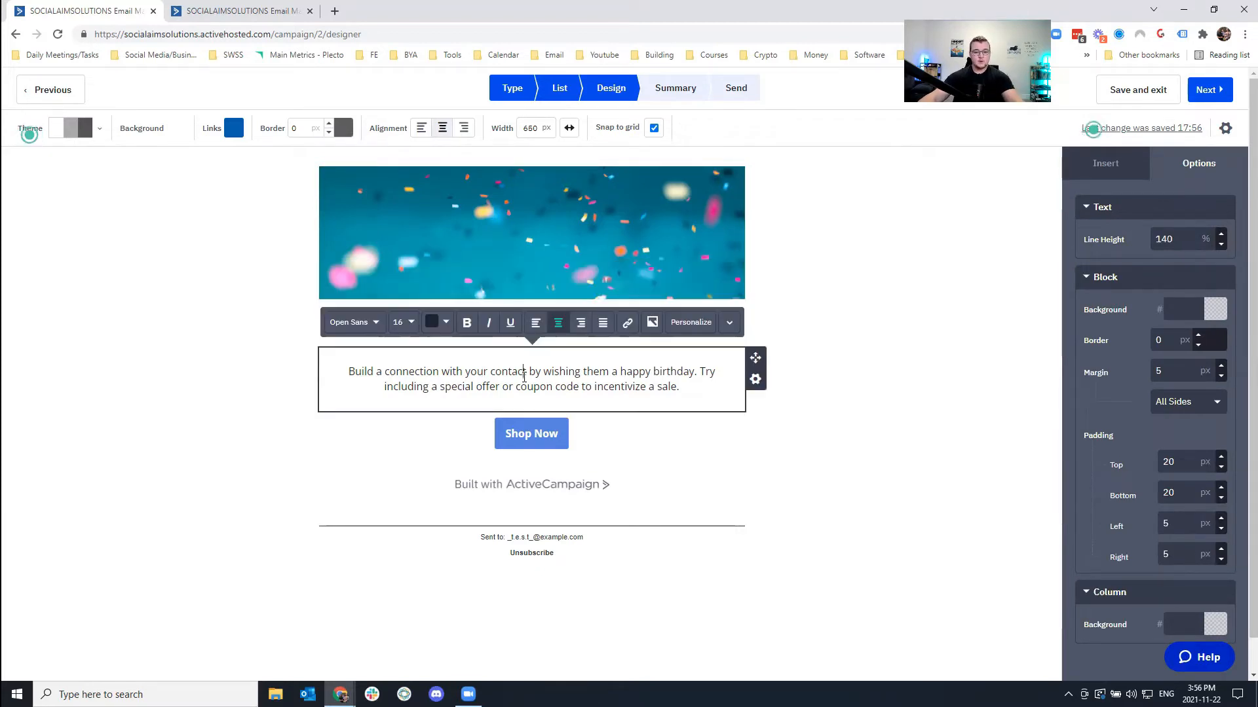
pyautogui.moveTo(366, 371); pyautogui.dragTo(727, 390)
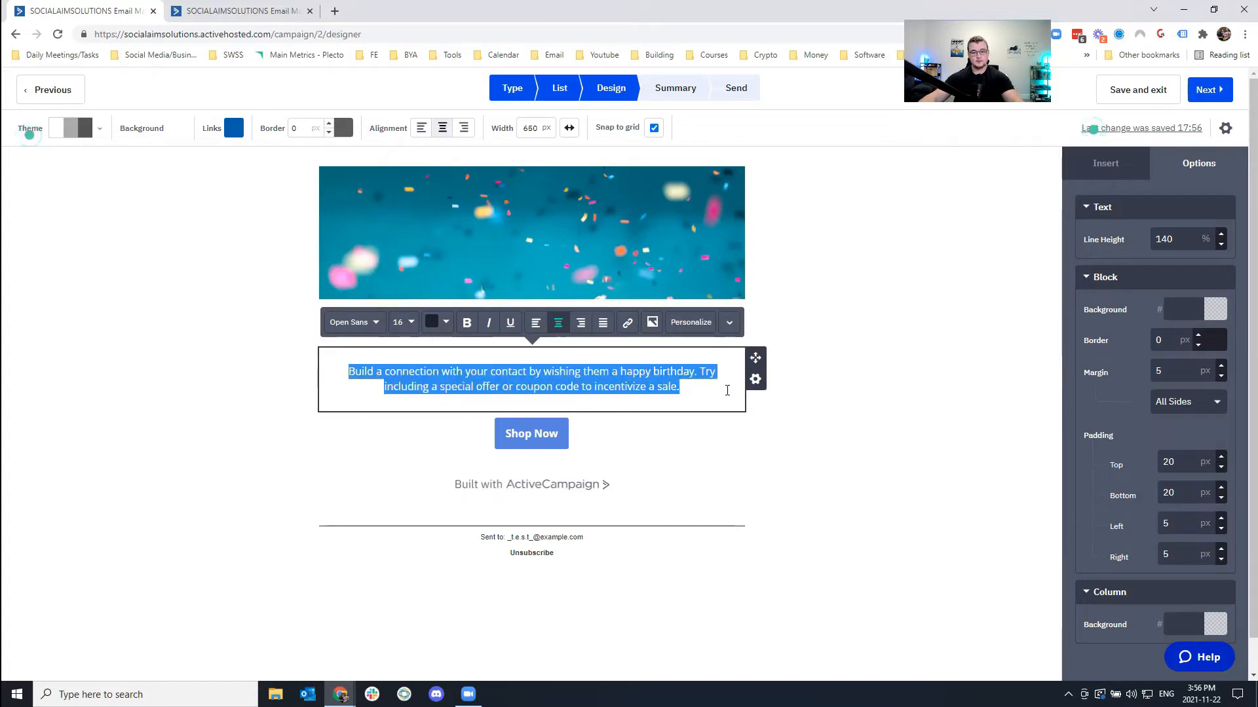
pyautogui.click(596, 386)
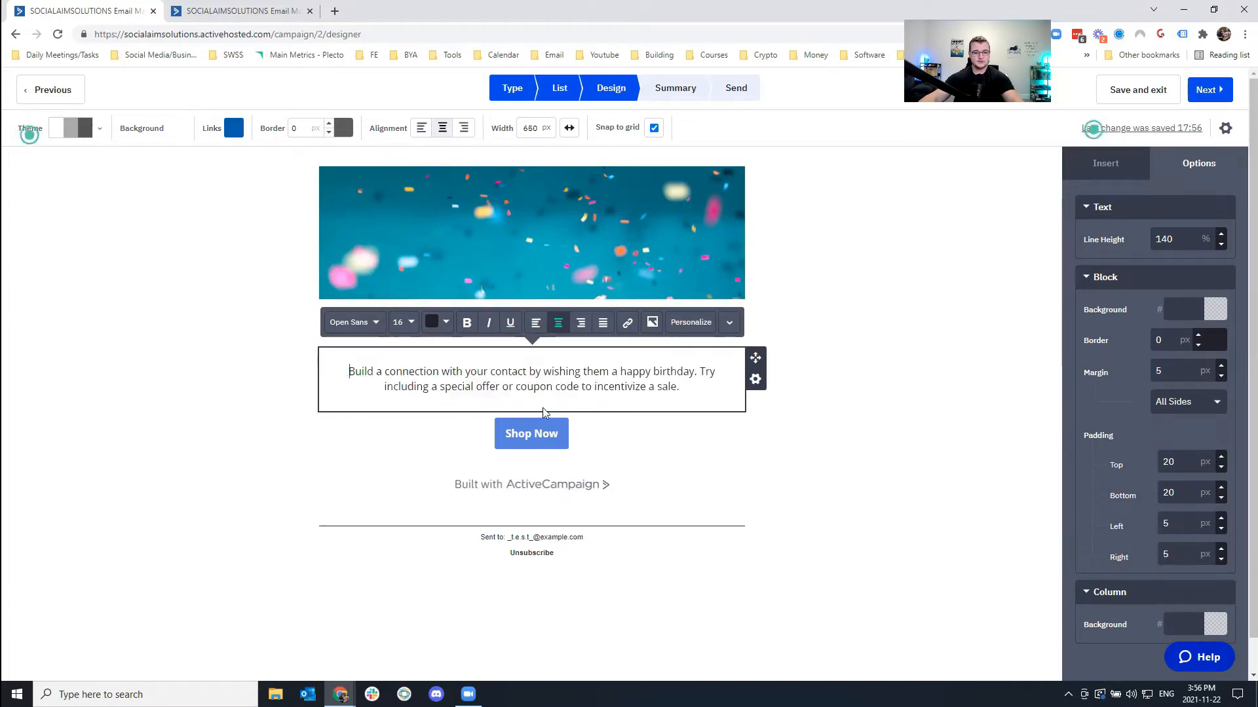
pyautogui.moveTo(543, 413); pyautogui.dragTo(689, 393)
pyautogui.write('Hey')
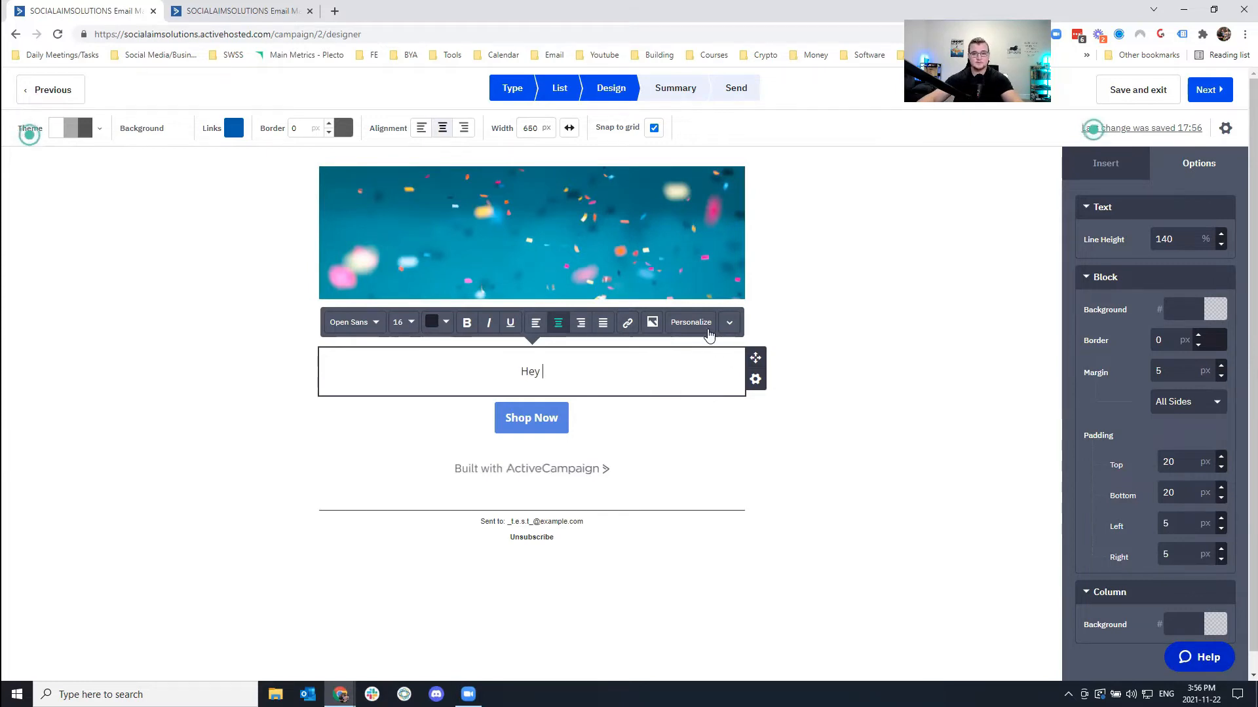
pyautogui.click(694, 323)
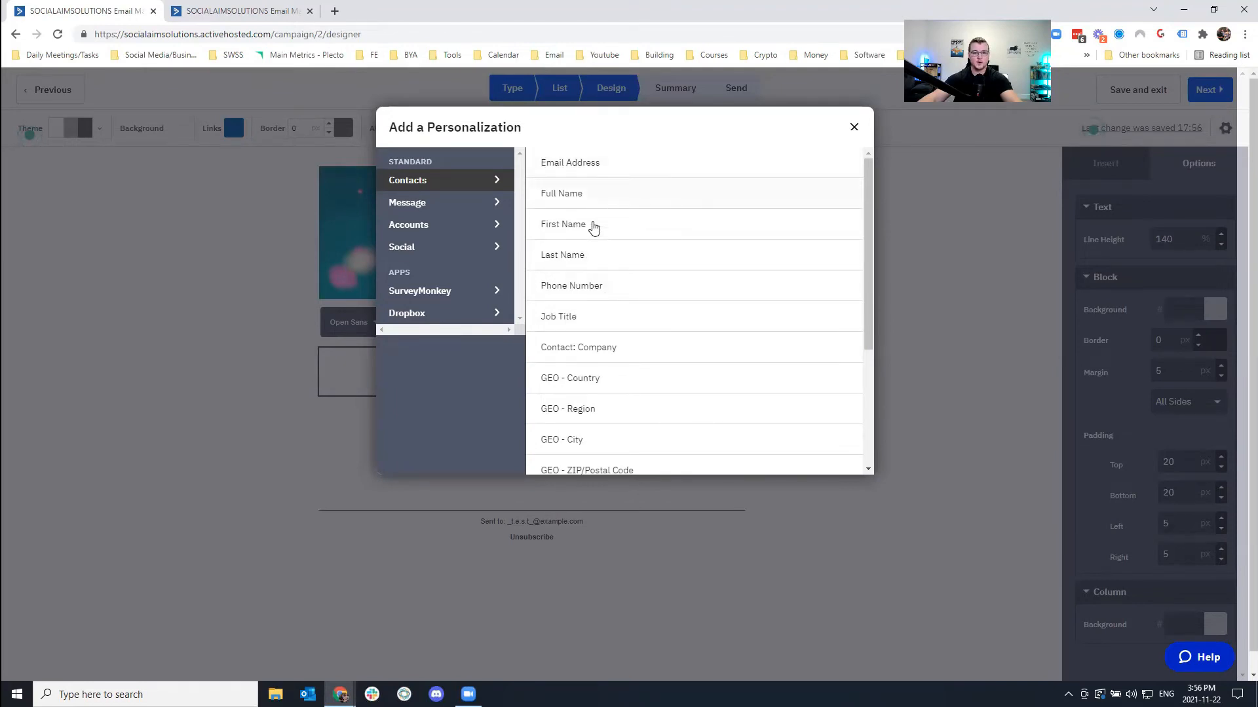
pyautogui.click(594, 226)
pyautogui.write(',')
# Write 'Thank-you for subscribing to my email lists' and a 'Thanks,' sign-off with the sender's name.
pyautogui.press('Return')
pyautogui.write('Thank-you for')
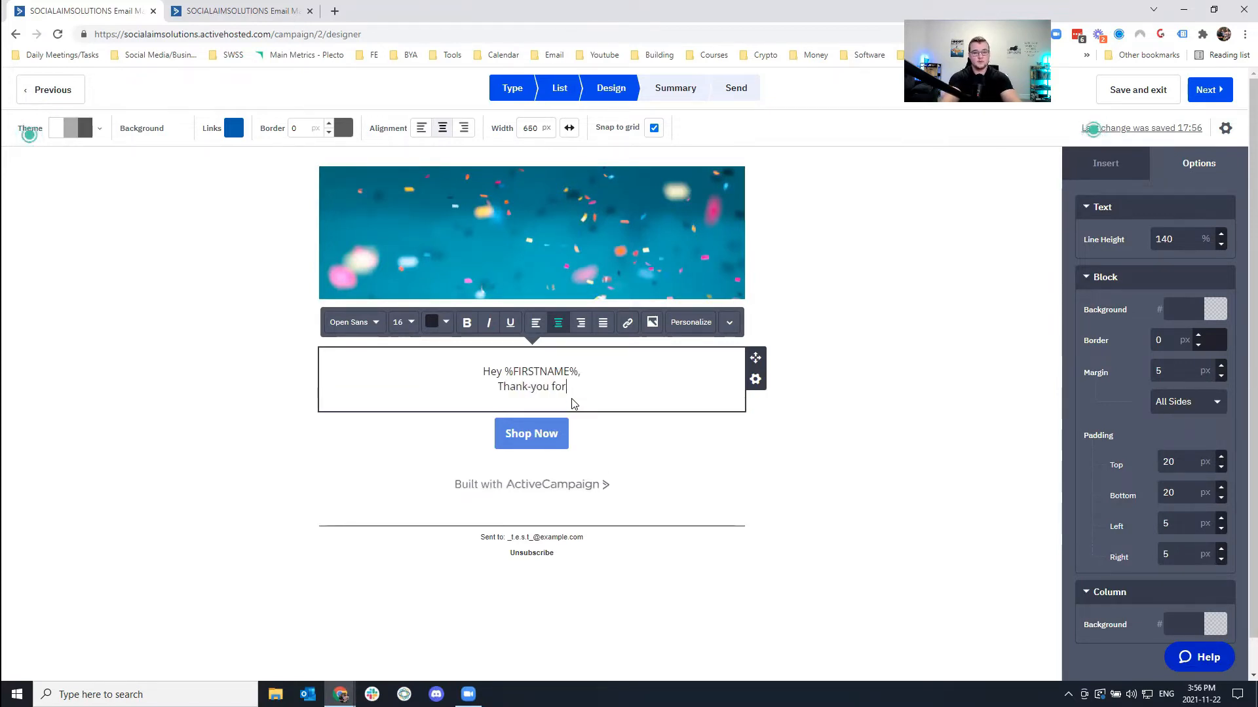
pyautogui.write(' subscribi')
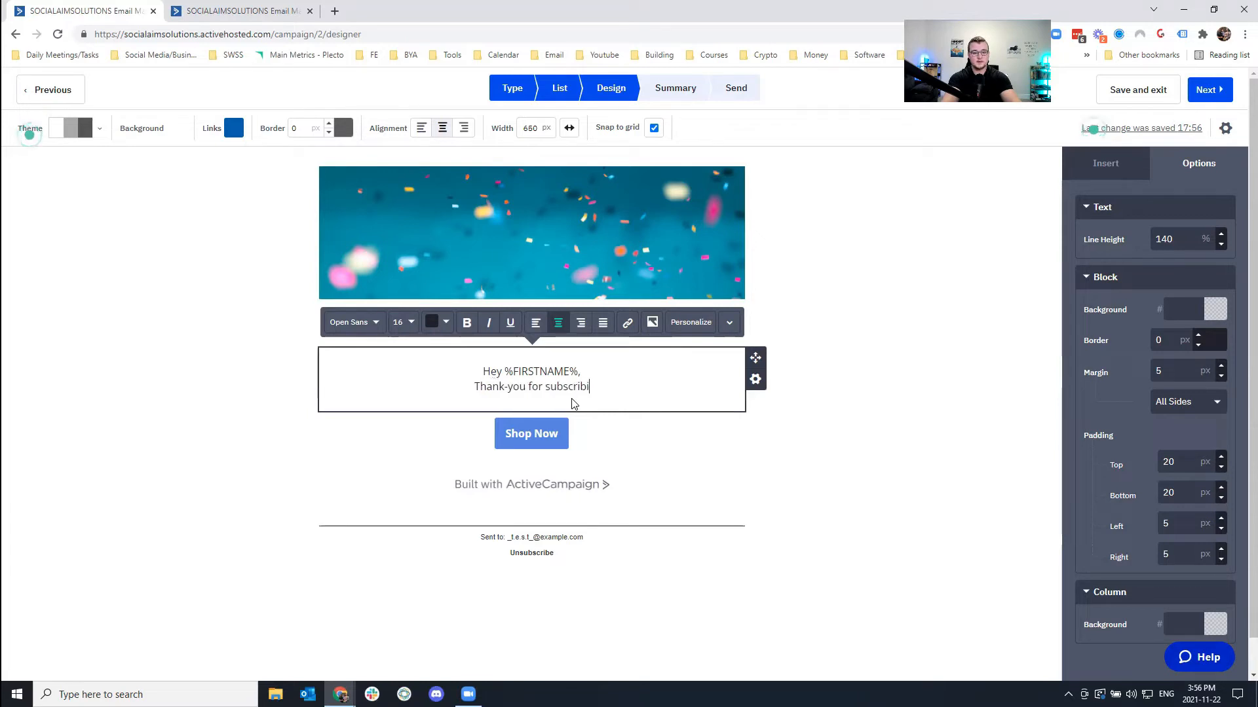
pyautogui.write('ng to my email ls')
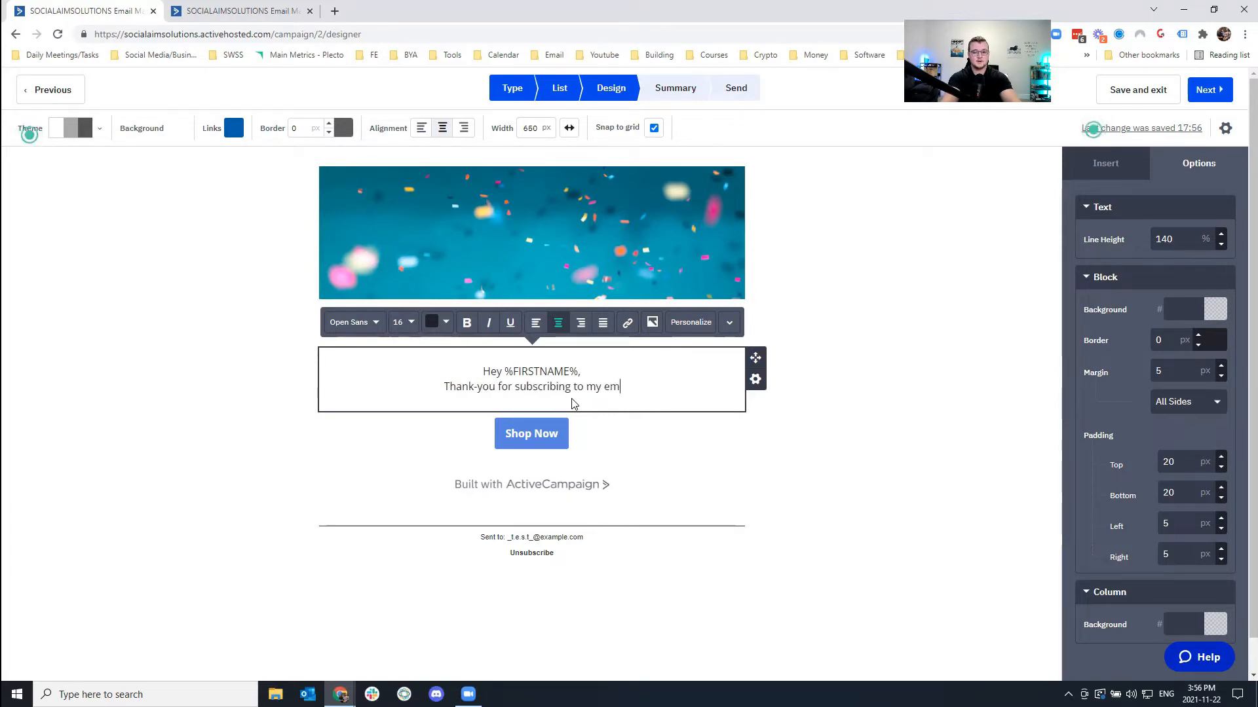
pyautogui.press('BackSpace')
pyautogui.write('ists.')
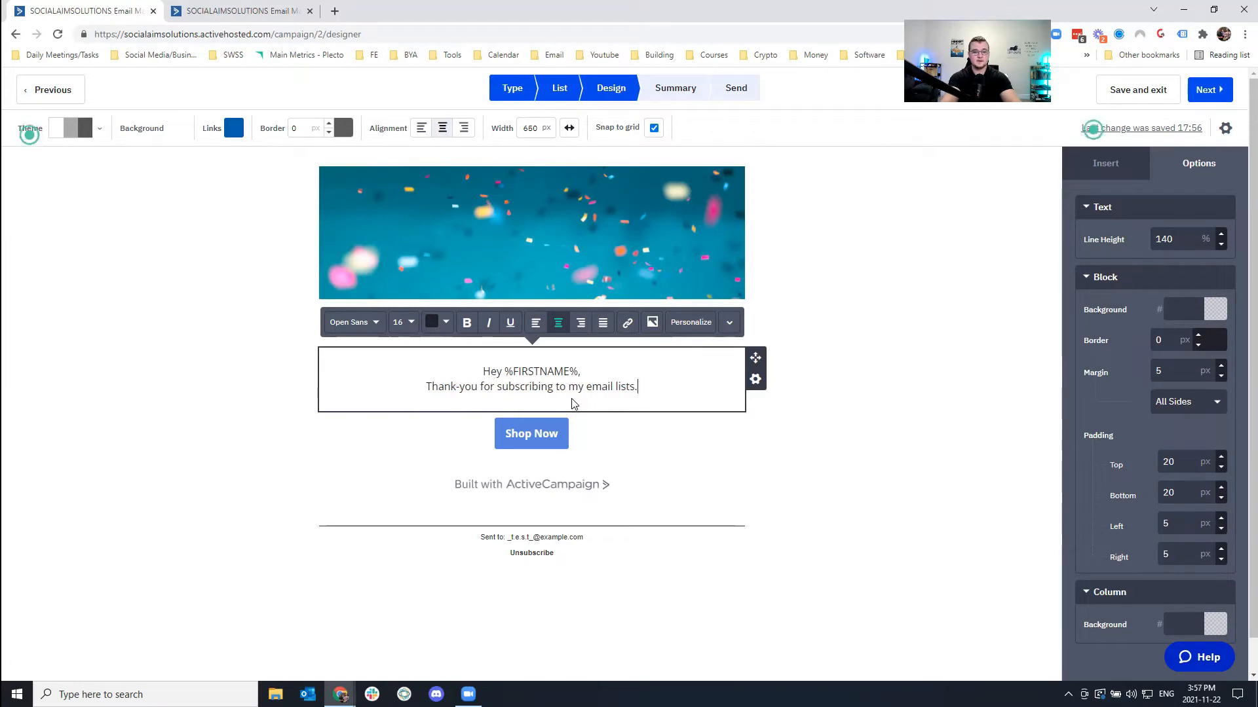
pyautogui.press('Return')
pyautogui.write('Thanks,')
pyautogui.press('Return')
pyautogui.write('Mike')
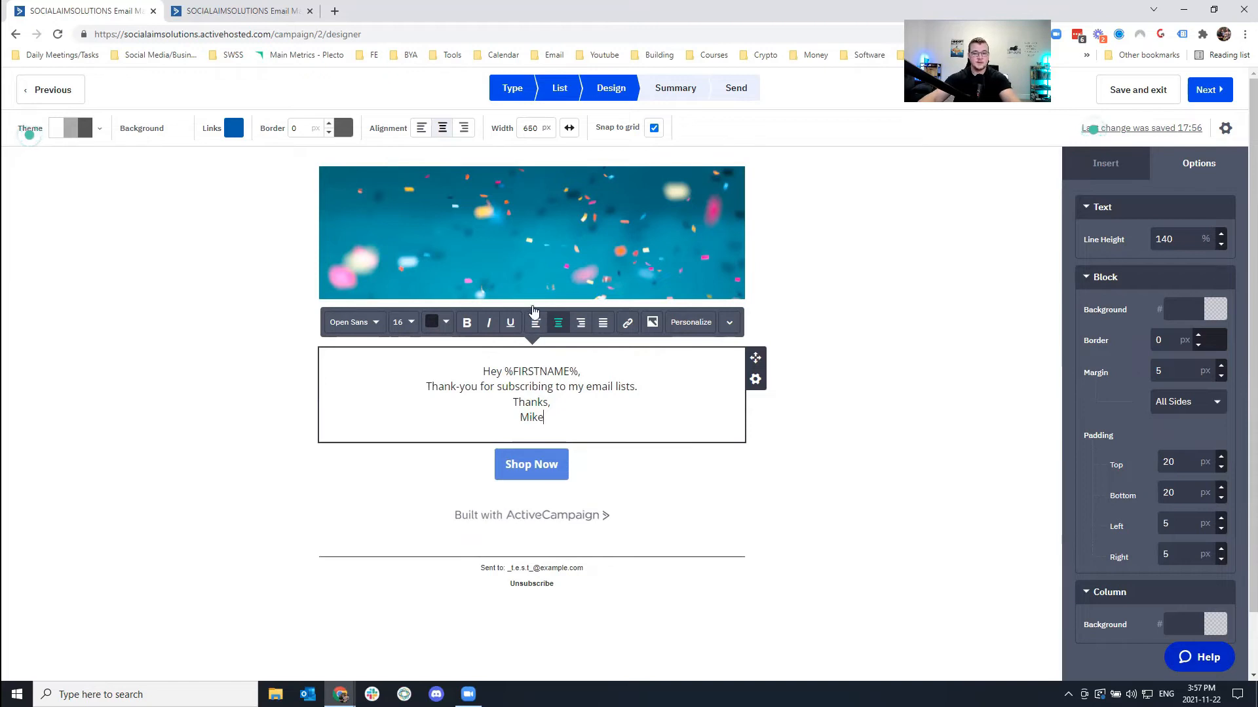
# Left-align every line of the thank-you note.
pyautogui.click(535, 323)
pyautogui.doubleClick(475, 415)
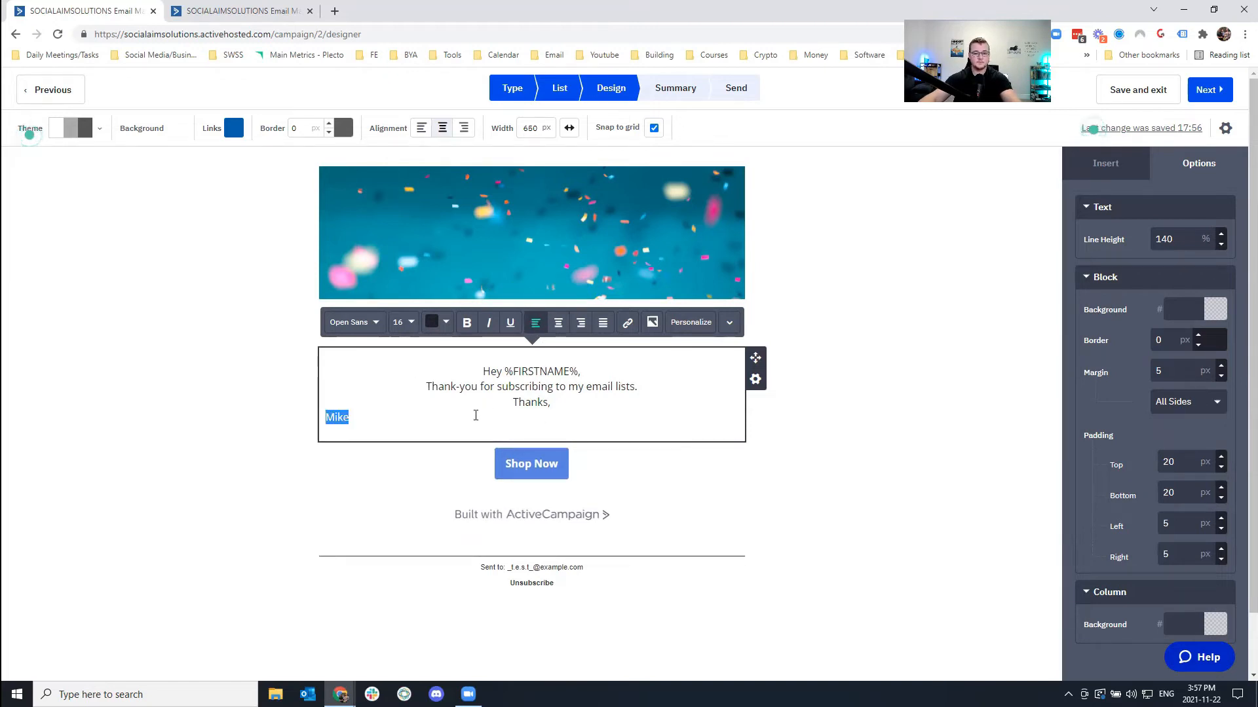
pyautogui.hotkey('ctrl', 'a')
pyautogui.click(535, 322)
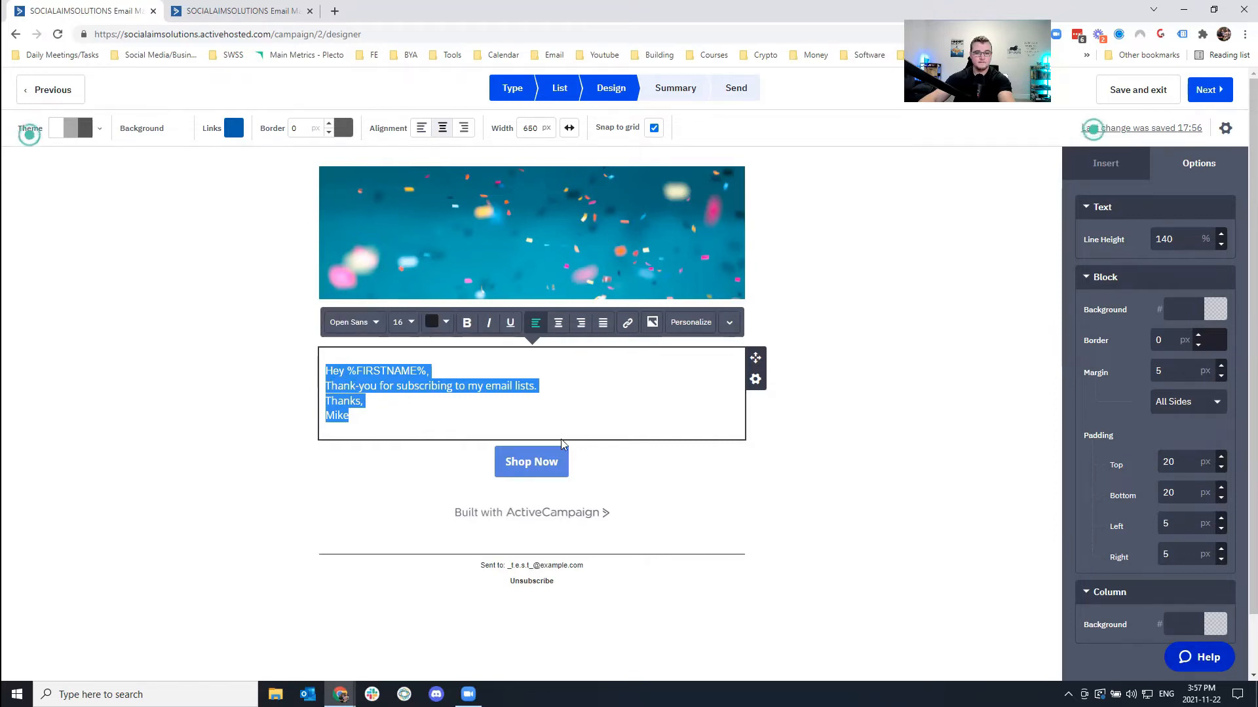
# Add blank lines after the greeting, the thank-you sentence and 'Thanks,'.
pyautogui.click(949, 406)
pyautogui.click(406, 397)
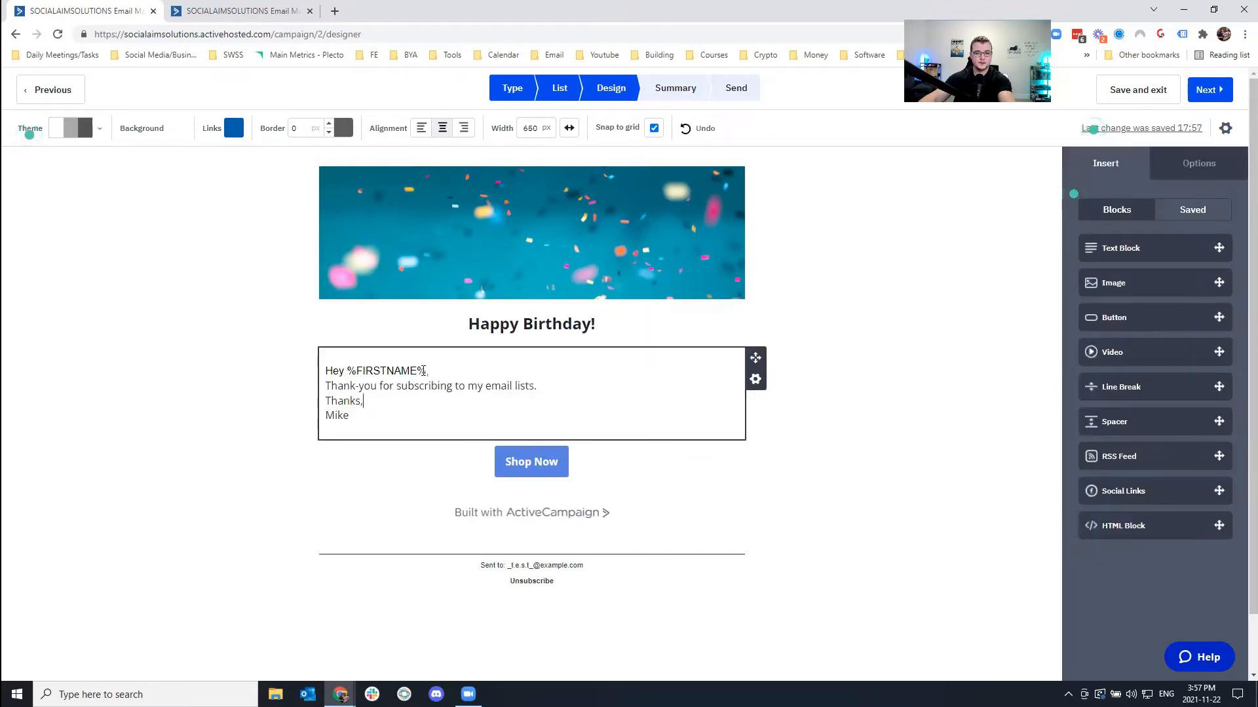
pyautogui.click(424, 370)
pyautogui.press('Return')
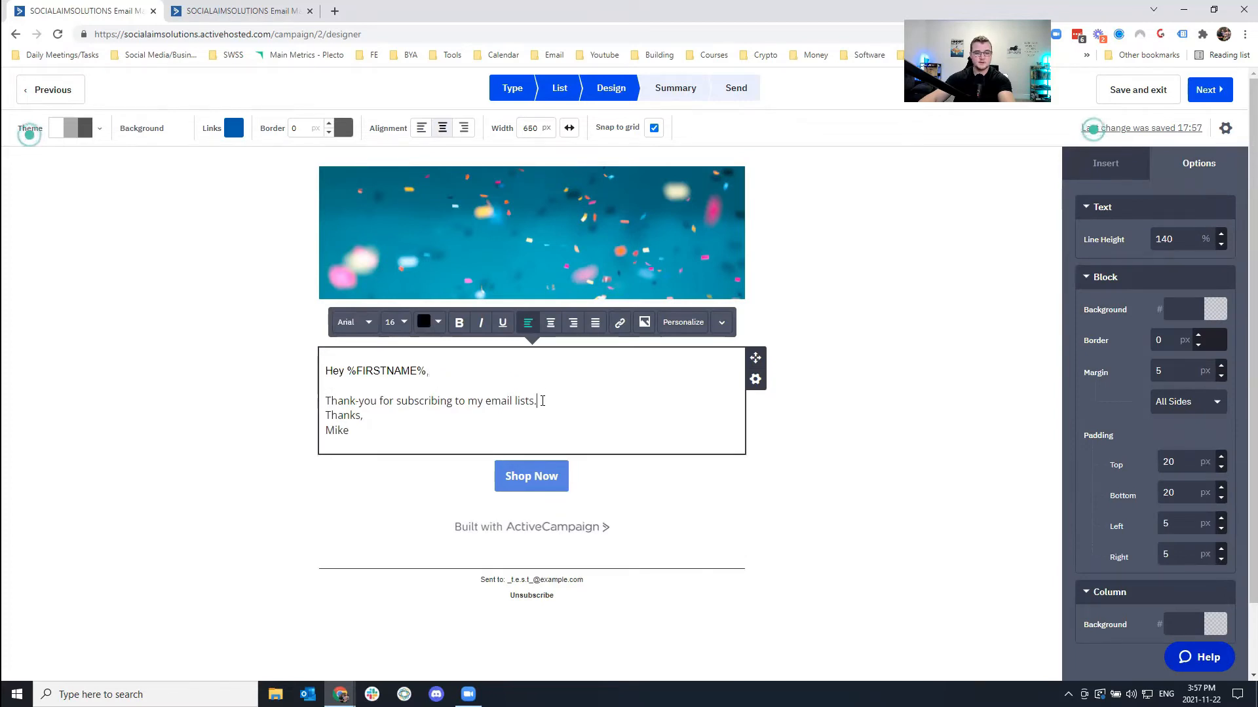
pyautogui.press('Return')
pyautogui.click(406, 429)
pyautogui.press('Return')
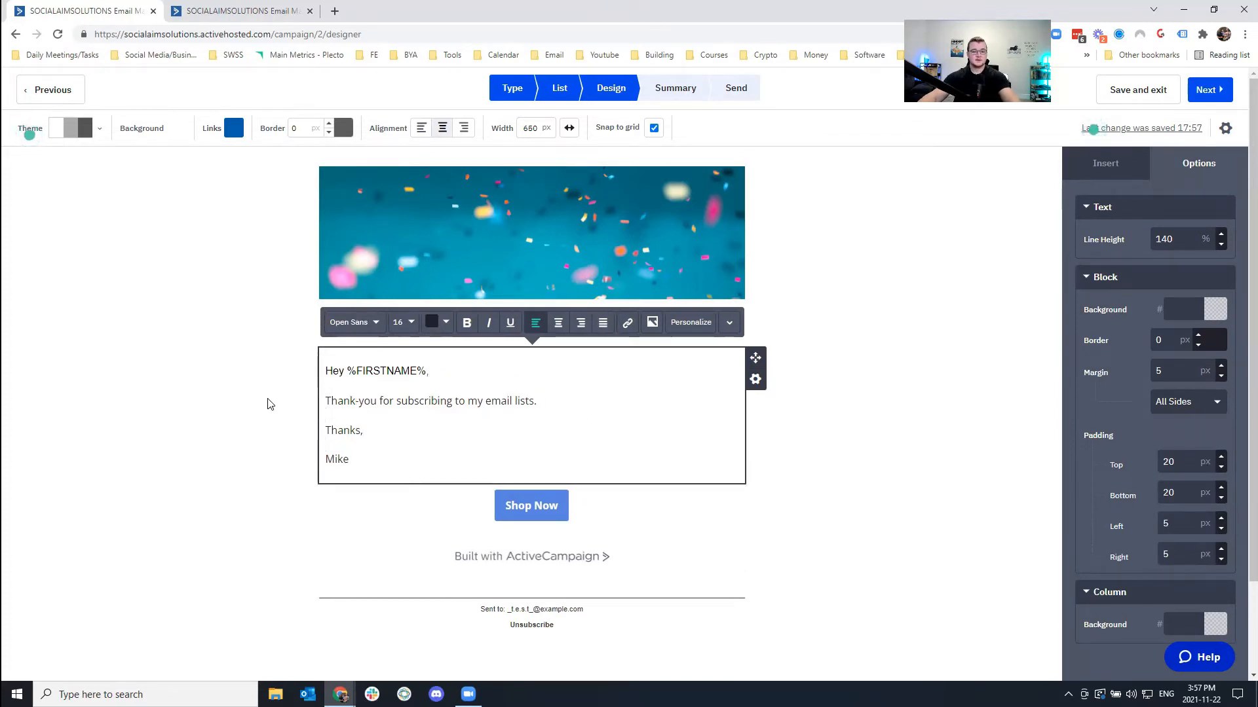
# Delete the Shop Now button block.
pyautogui.click(590, 522)
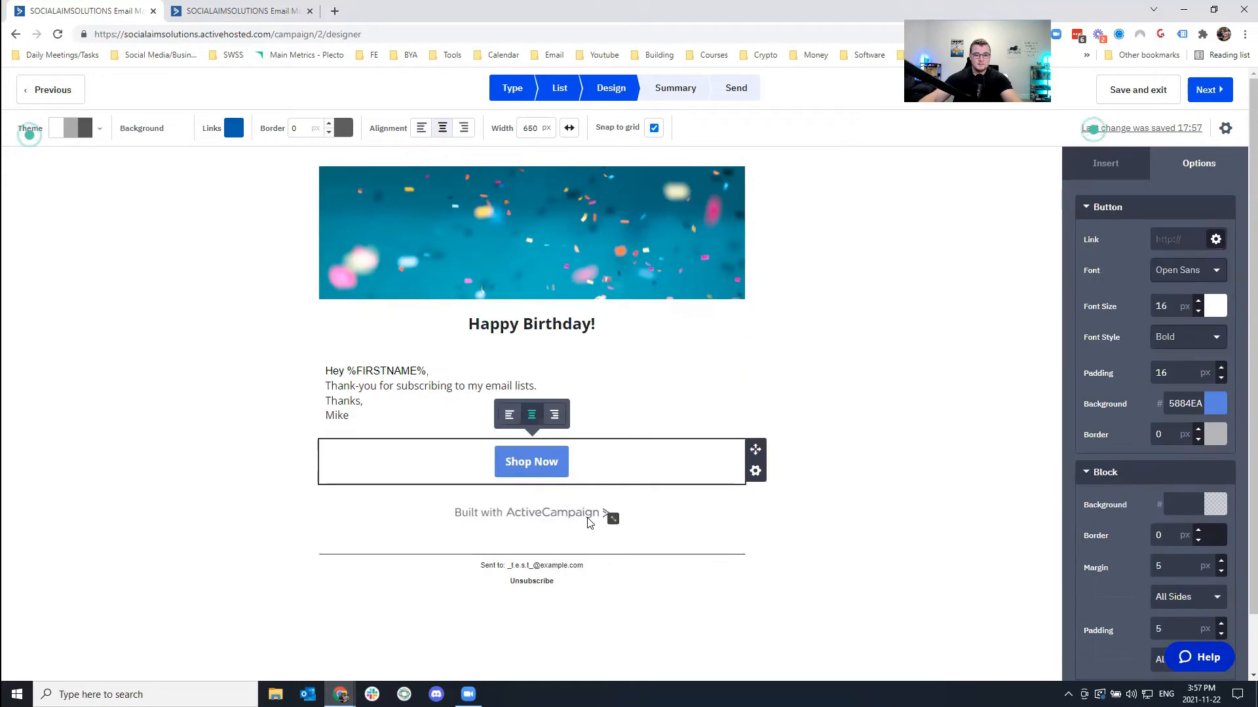
pyautogui.click(556, 493)
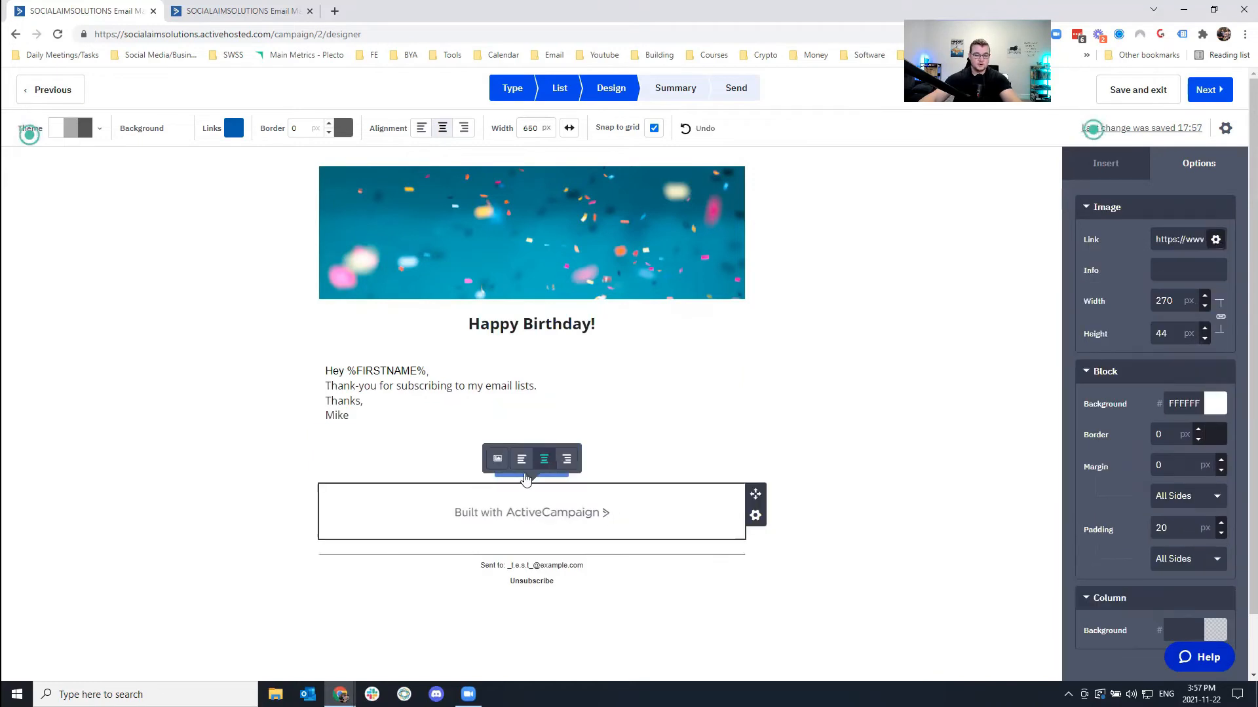
pyautogui.click(651, 467)
pyautogui.click(755, 470)
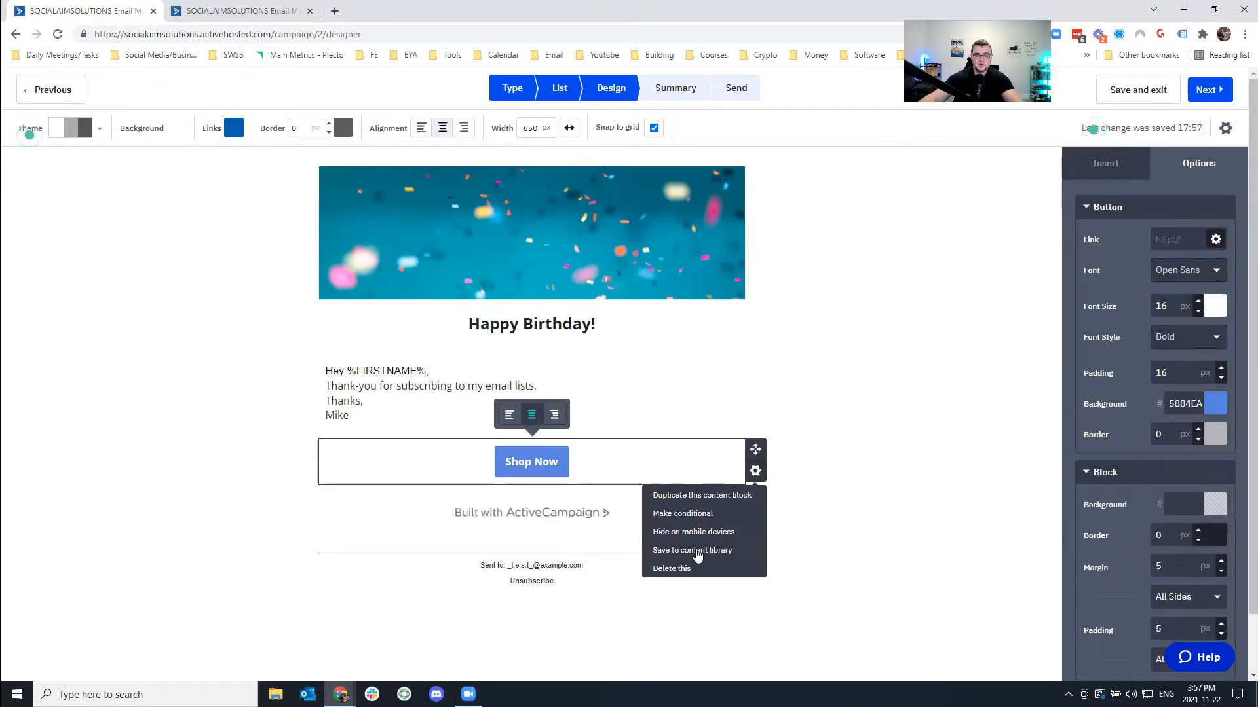
pyautogui.click(727, 569)
pyautogui.click(727, 569)
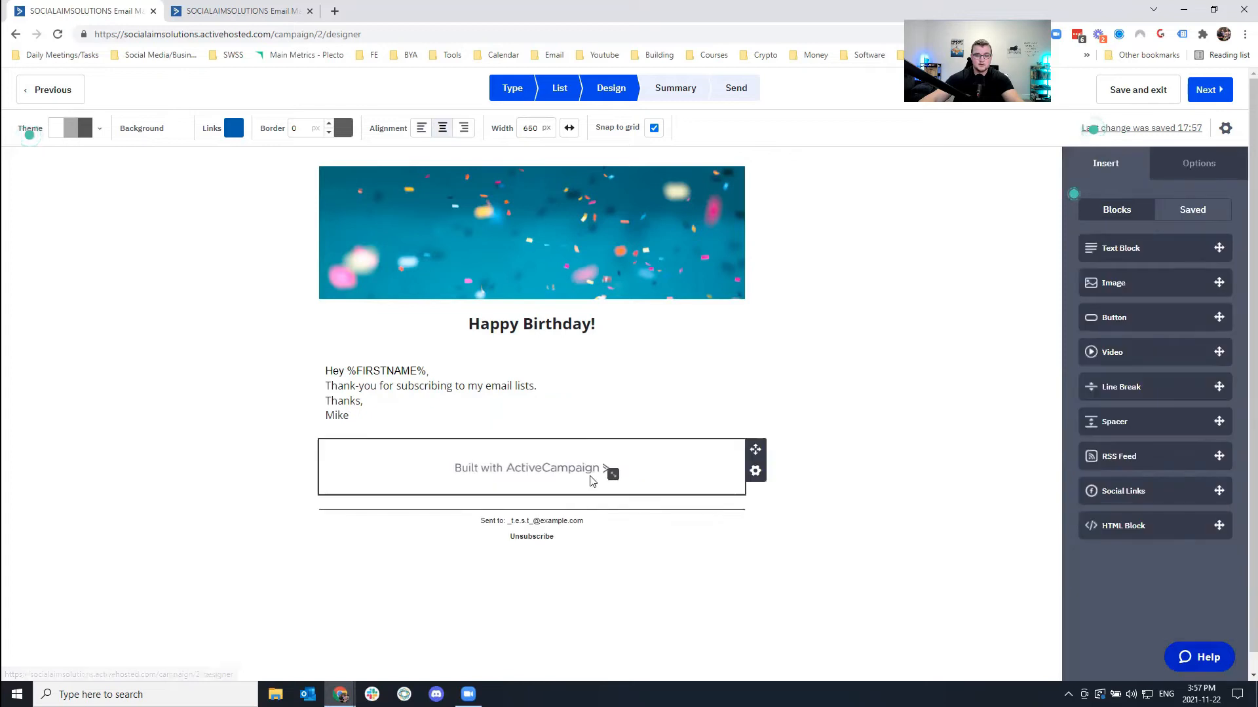
# Delete the Built with ActiveCampaign footer block.
pyautogui.click(721, 486)
pyautogui.click(755, 470)
pyautogui.click(726, 567)
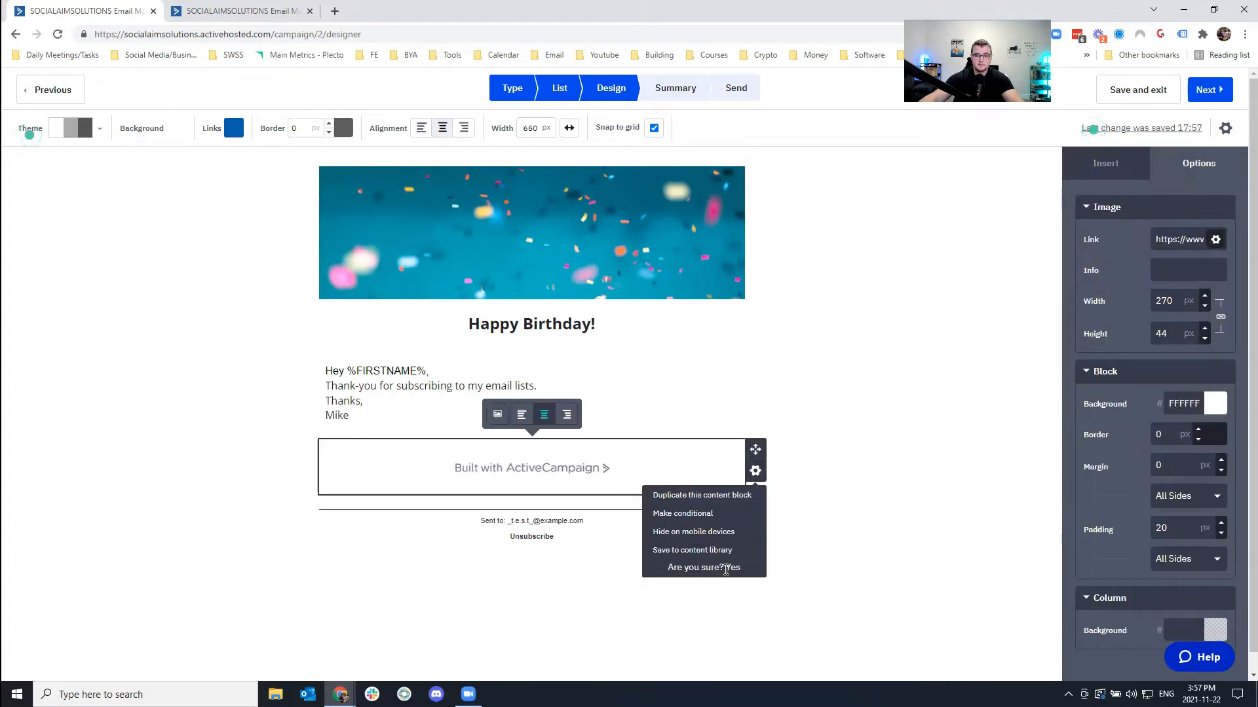
pyautogui.click(726, 567)
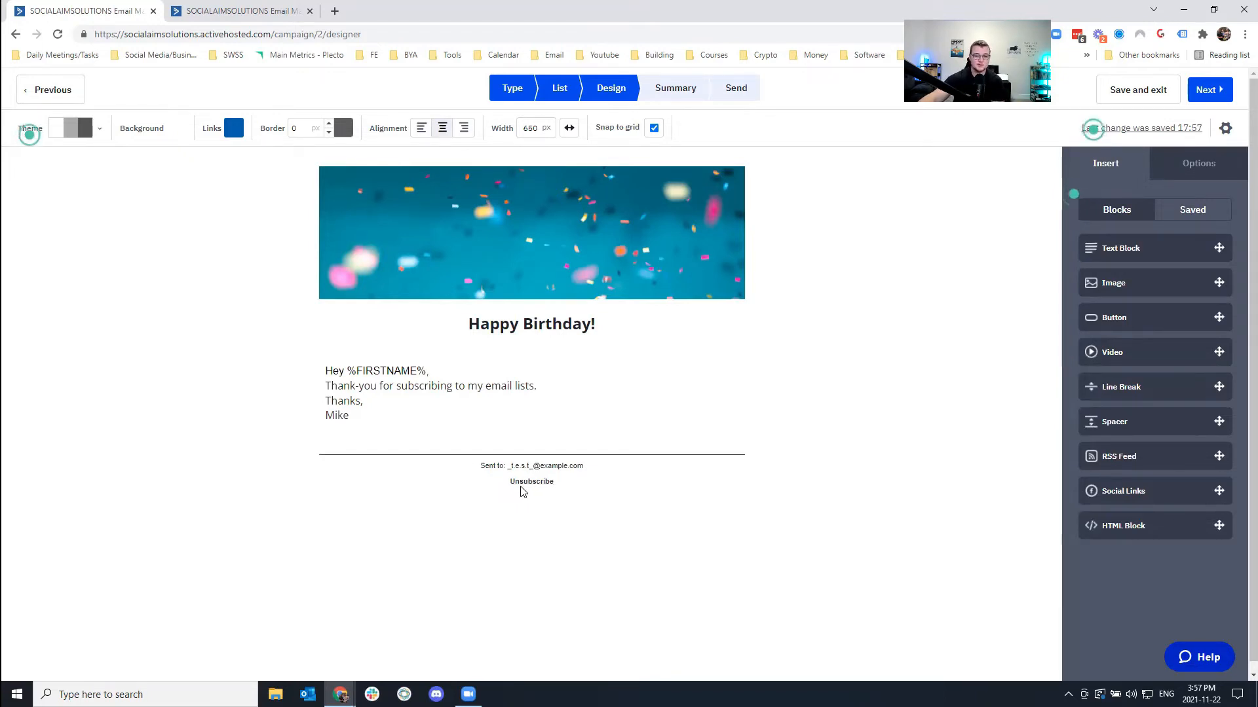
pyautogui.moveTo(486, 466); pyautogui.dragTo(586, 473)
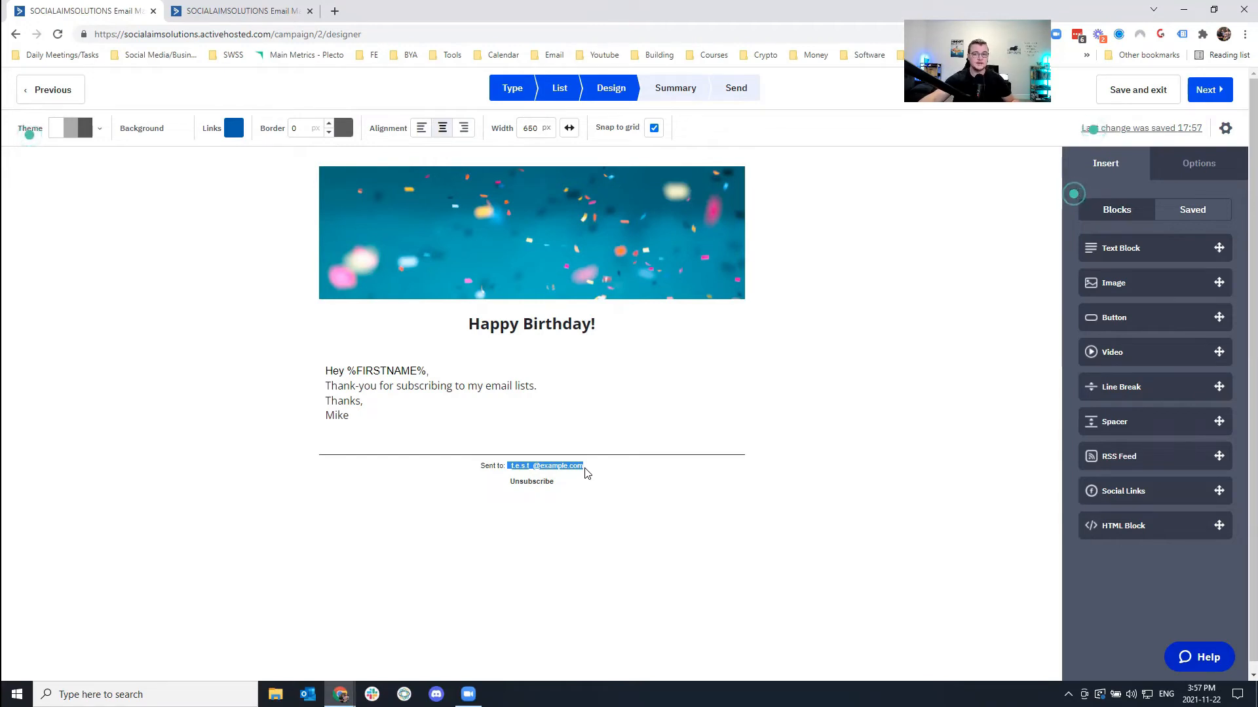
pyautogui.click(949, 237)
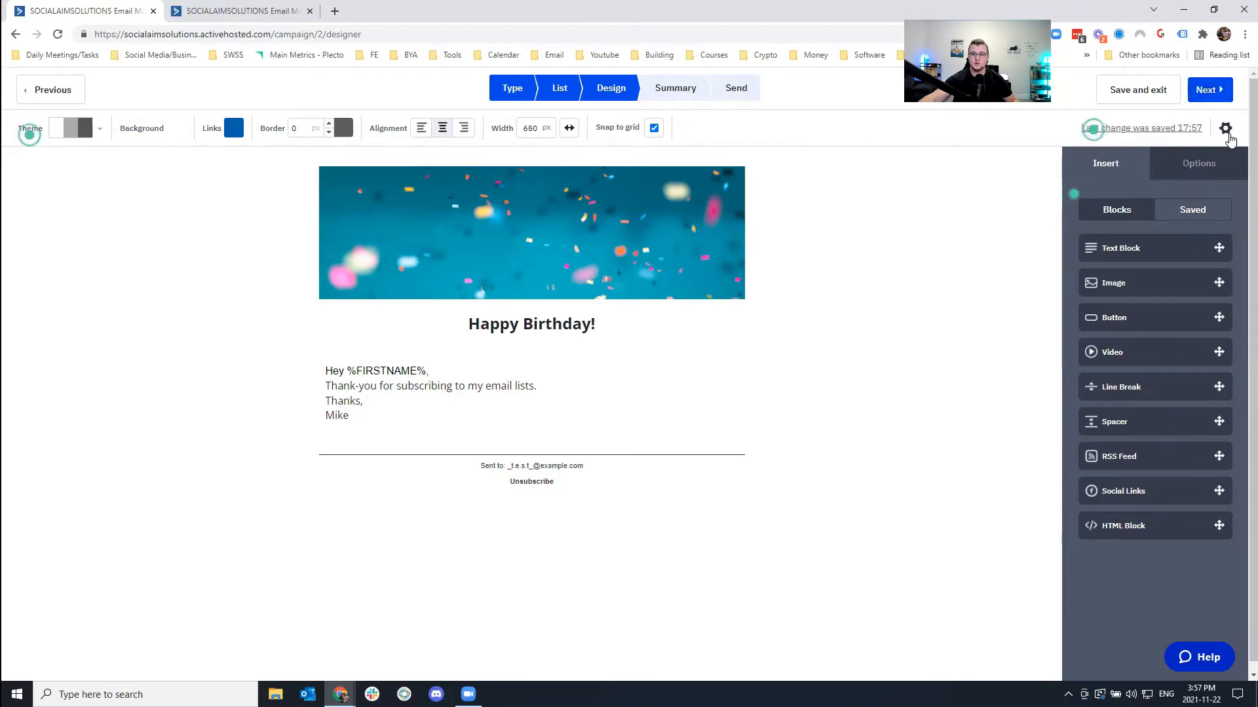
# Set the email preheader to 'I wanted to thank you for subscribing!'.
pyautogui.click(1225, 131)
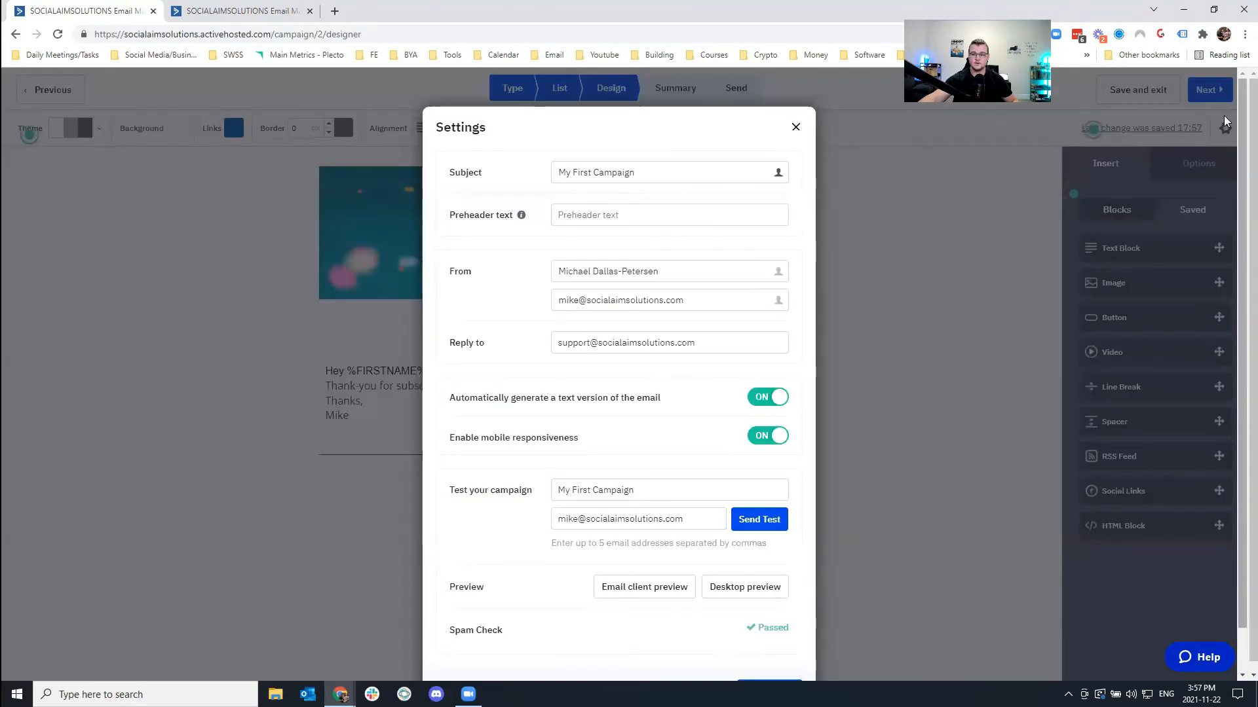
pyautogui.moveTo(665, 174); pyautogui.dragTo(475, 172)
pyautogui.click(583, 215)
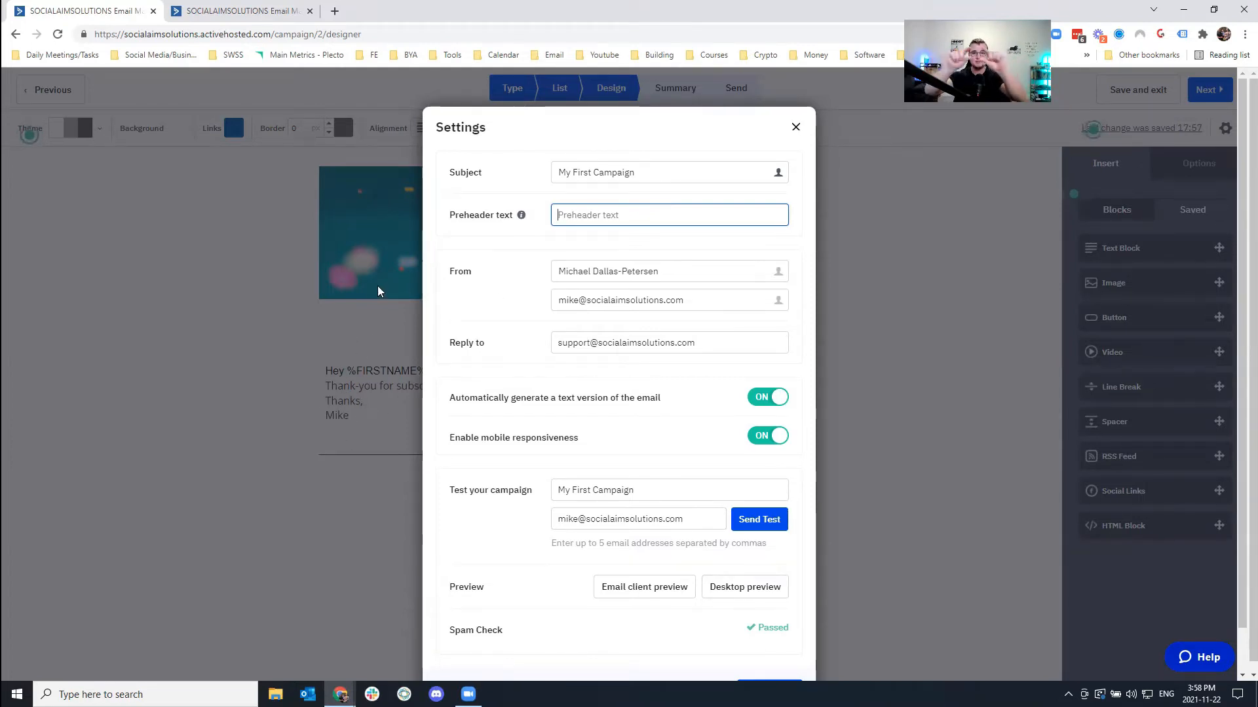
pyautogui.moveTo(638, 177); pyautogui.dragTo(567, 196)
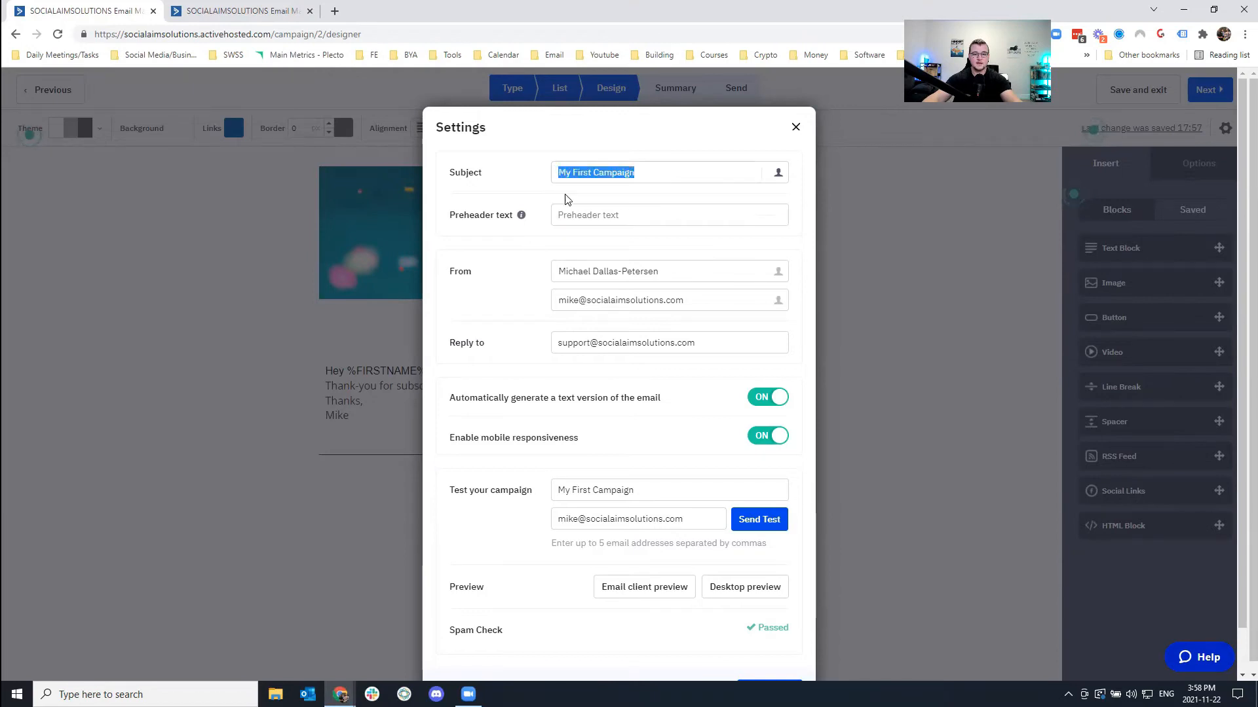
pyautogui.click(591, 214)
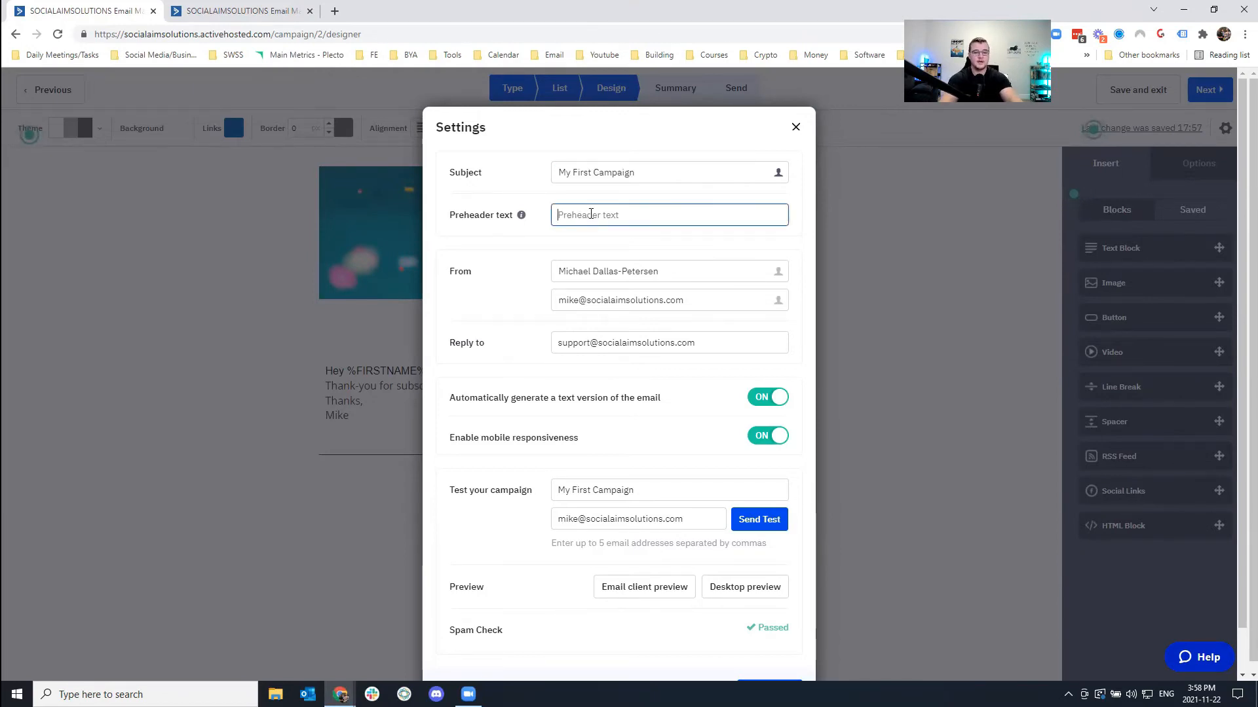
pyautogui.write('This is my fr')
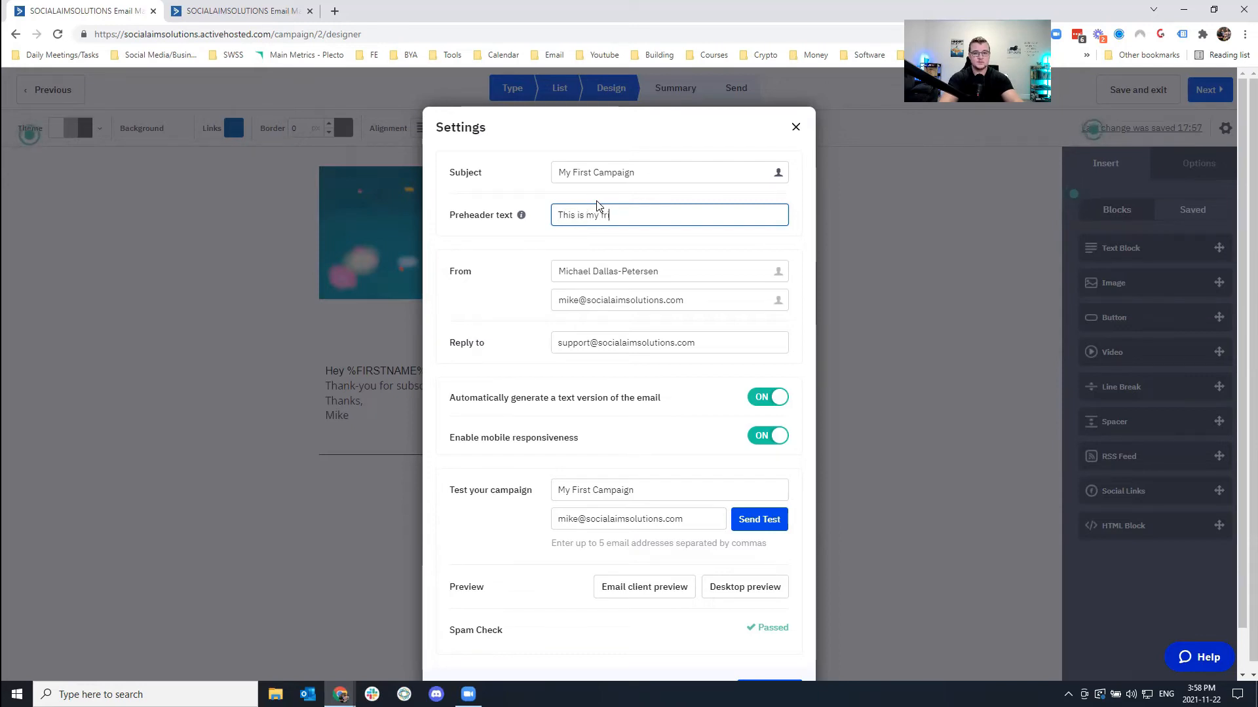
pyautogui.press('BackSpace')
pyautogui.press('BackSpace')
pyautogui.press('BackSpace')
pyautogui.press('BackSpace')
pyautogui.press('BackSpace')
pyautogui.press('BackSpace')
pyautogui.press('BackSpace')
pyautogui.press('BackSpace')
pyautogui.press('BackSpace')
pyautogui.press('BackSpace')
pyautogui.press('BackSpace')
pyautogui.press('BackSpace')
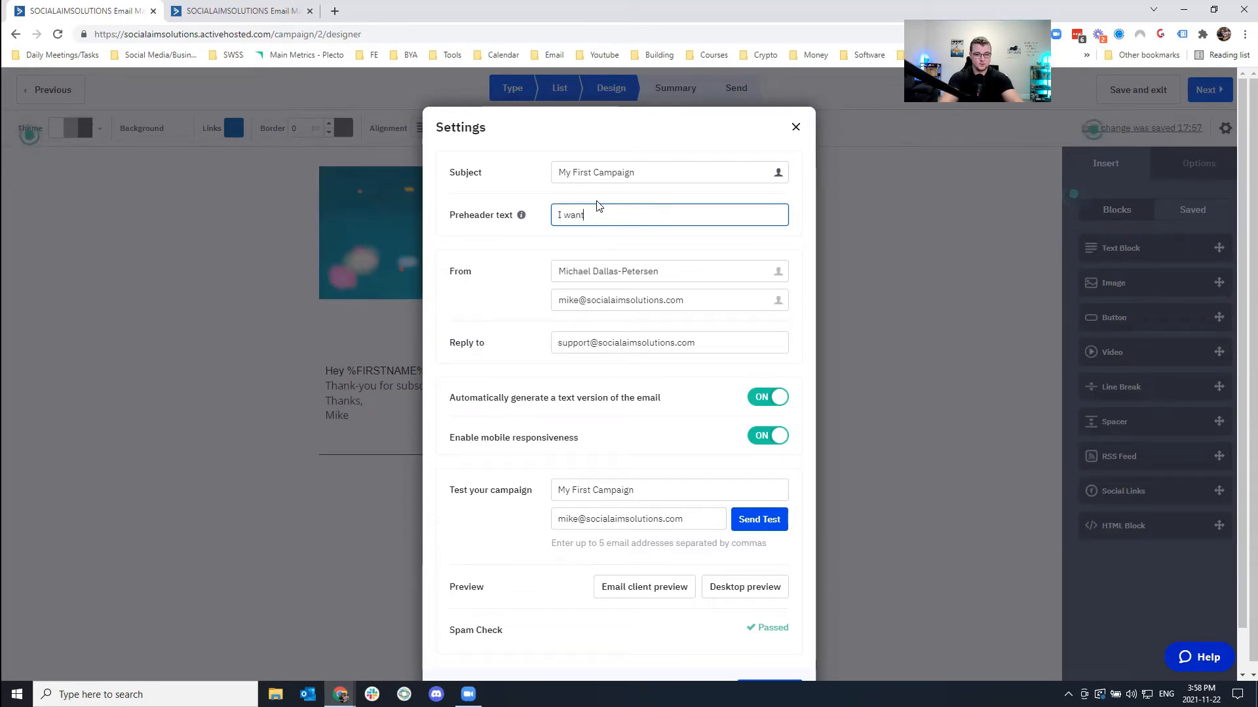
pyautogui.write('I wanted to thank-you')
pyautogui.press('BackSpace')
pyautogui.press('BackSpace')
pyautogui.press('BackSpace')
pyautogui.press('BackSpace')
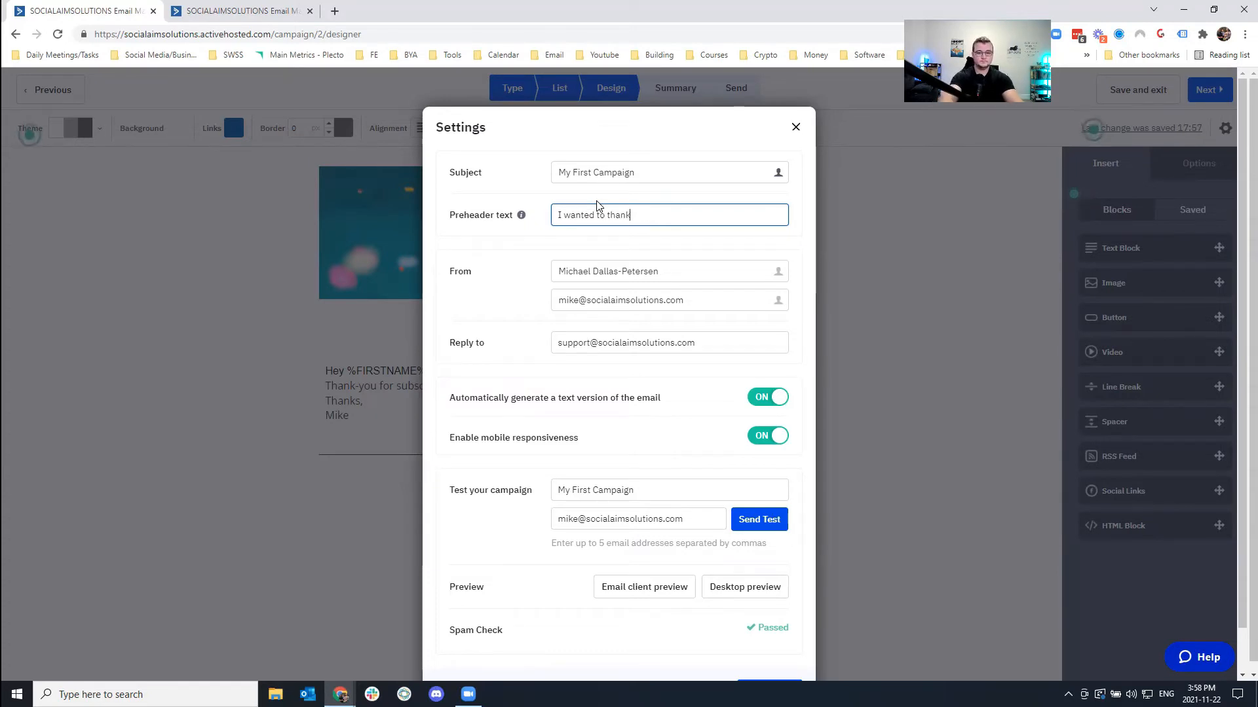
pyautogui.write('you for subscir')
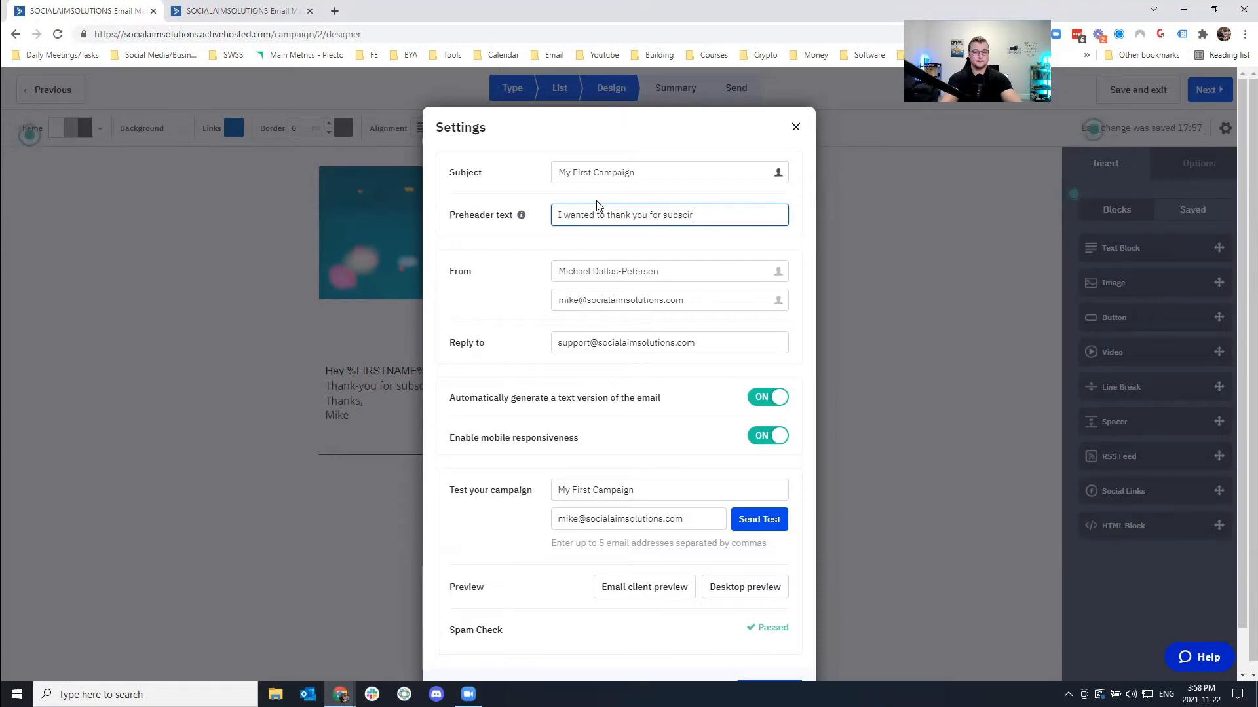
pyautogui.press('BackSpace')
pyautogui.press('BackSpace')
pyautogui.write('ribing!')
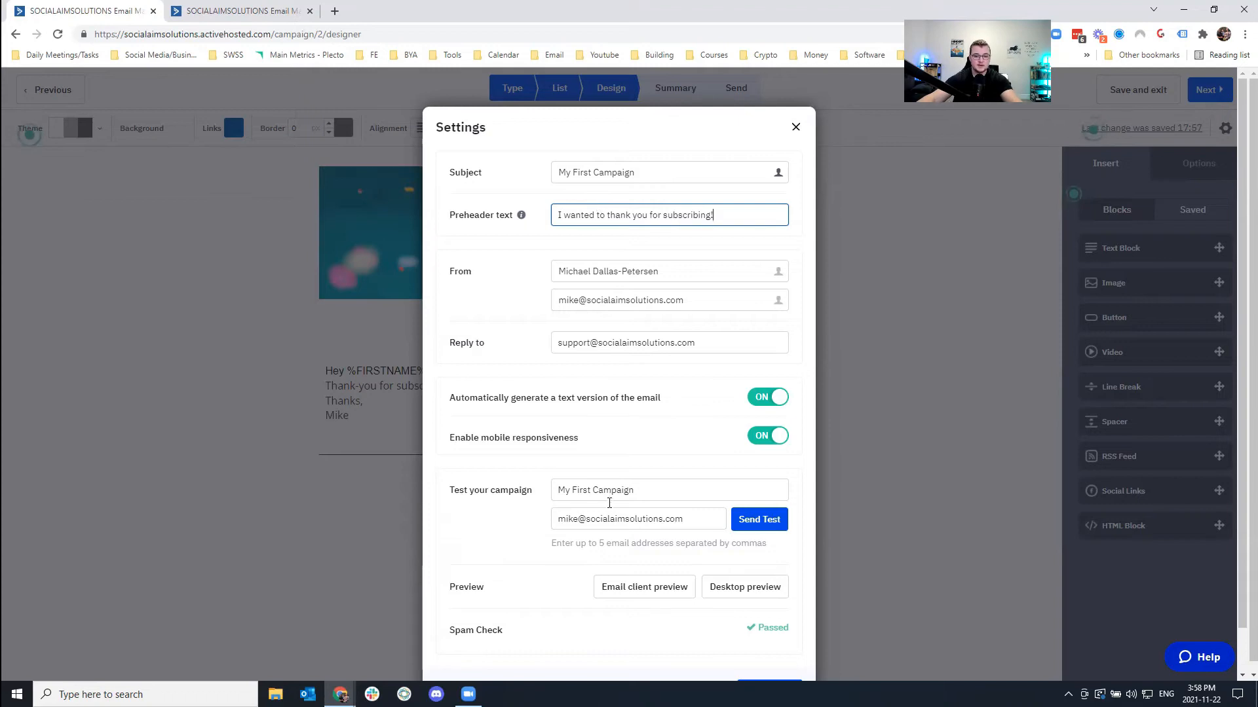
# Send a test email despite the same-address warning and verify the spam check passed.
pyautogui.click(760, 521)
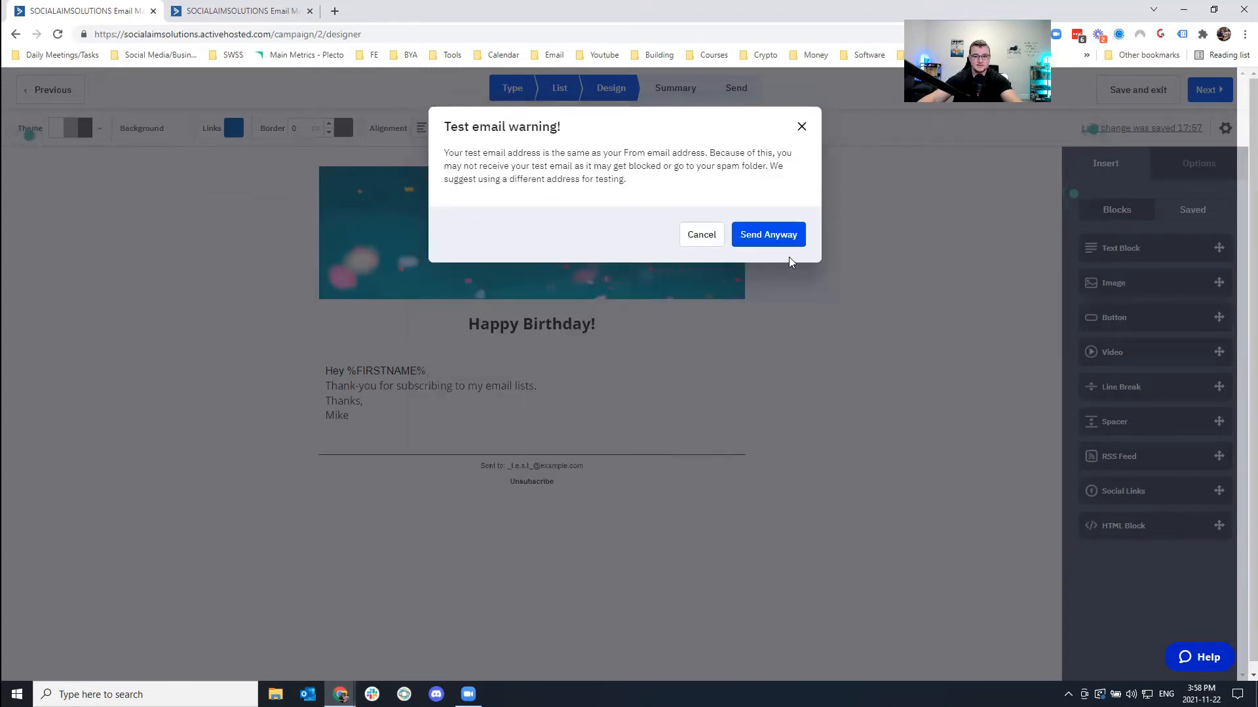
pyautogui.click(781, 241)
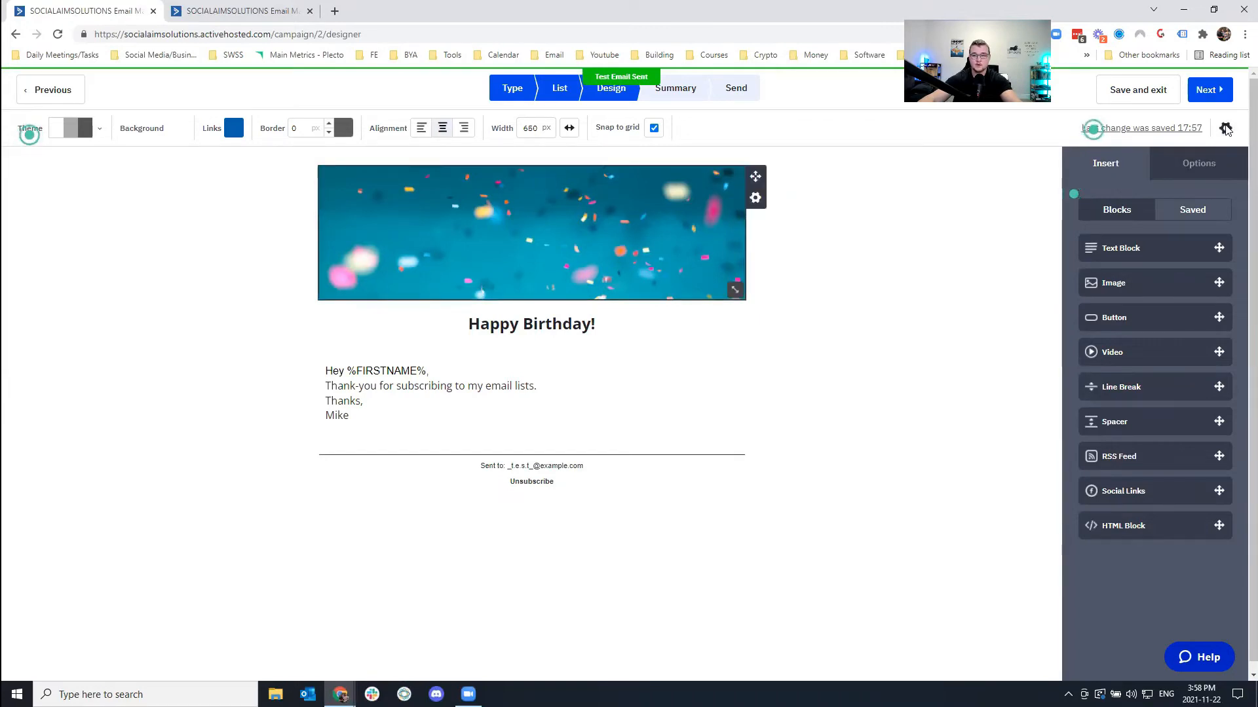
pyautogui.click(1225, 127)
pyautogui.scroll(-2, 600, 446)
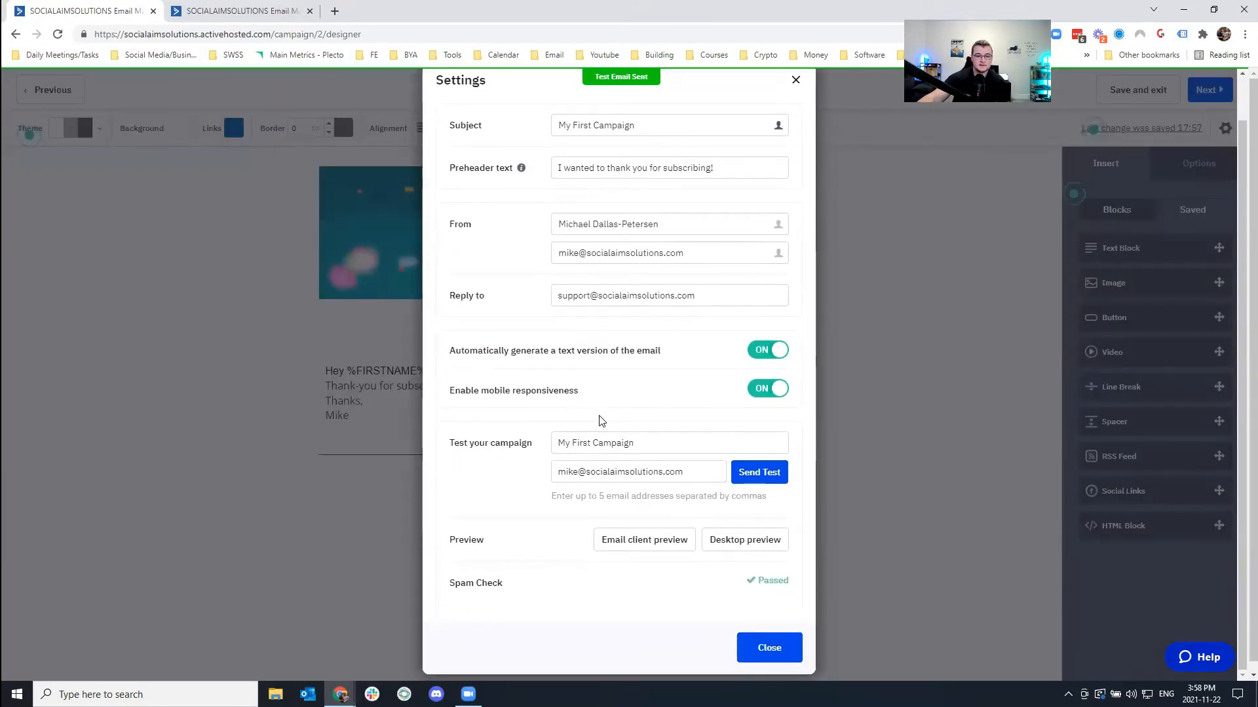
pyautogui.scroll(-1, 505, 443)
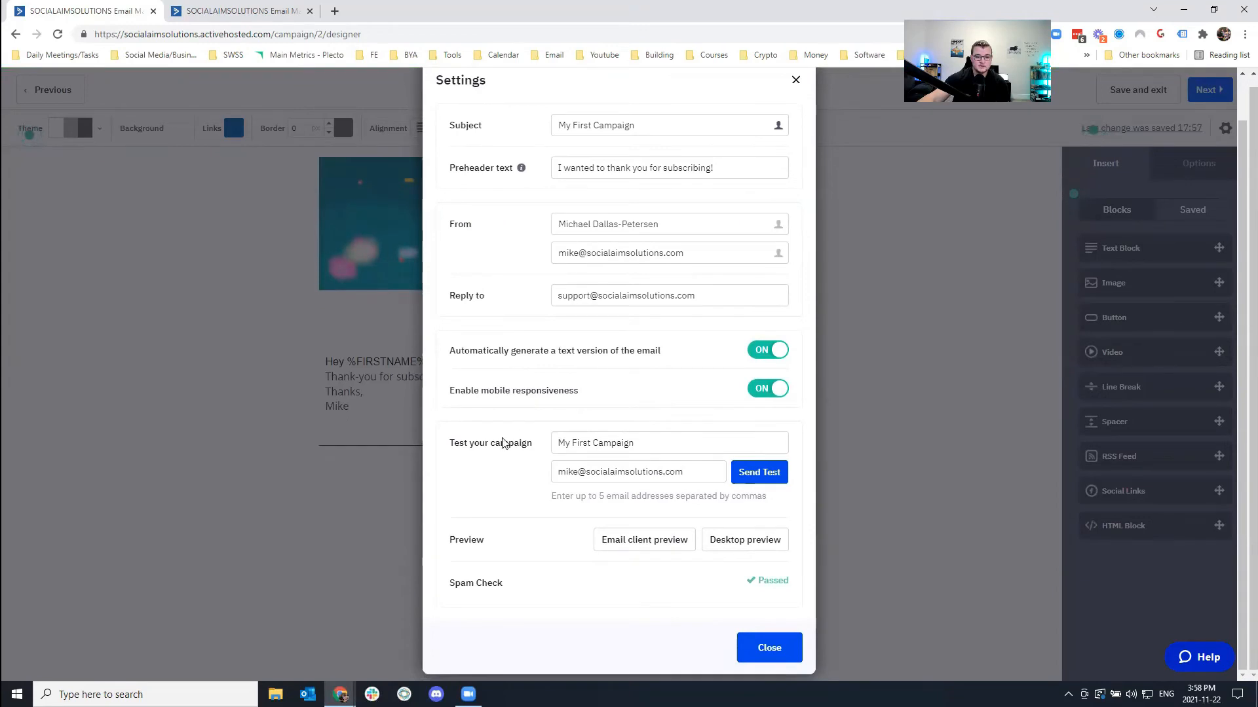
pyautogui.tripleClick(492, 582)
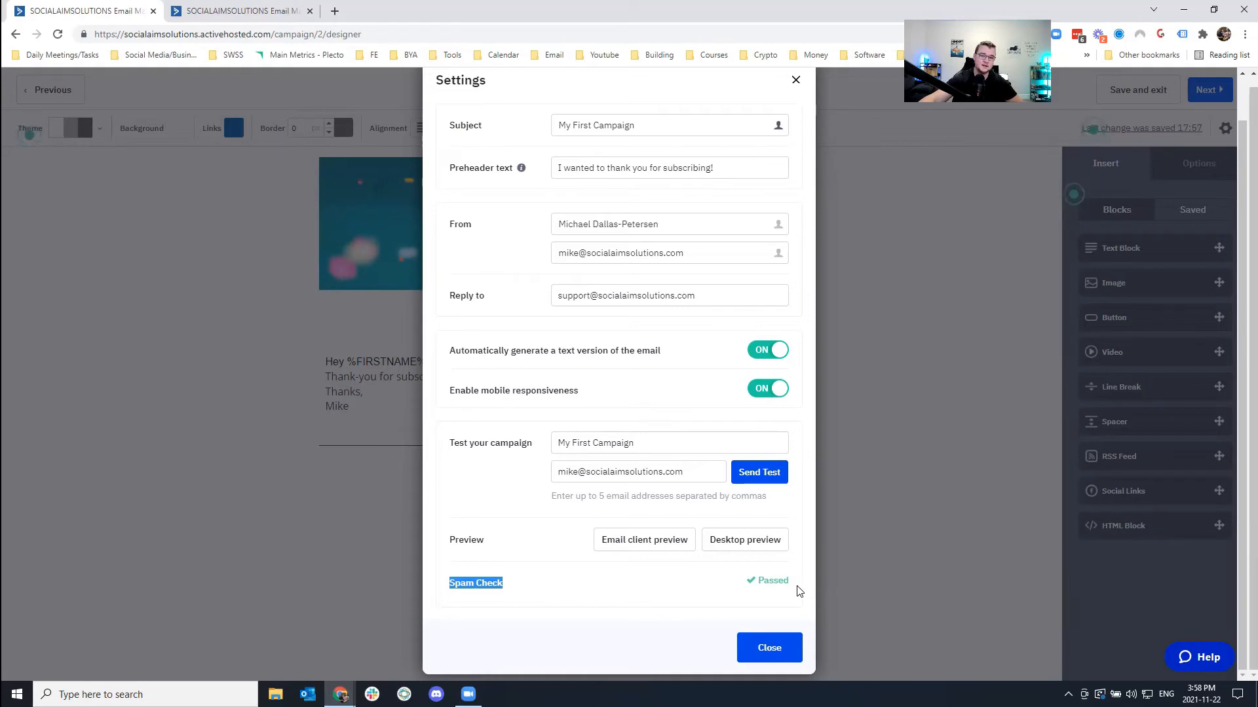
pyautogui.scroll(2, 696, 424)
pyautogui.scroll(-2, 682, 432)
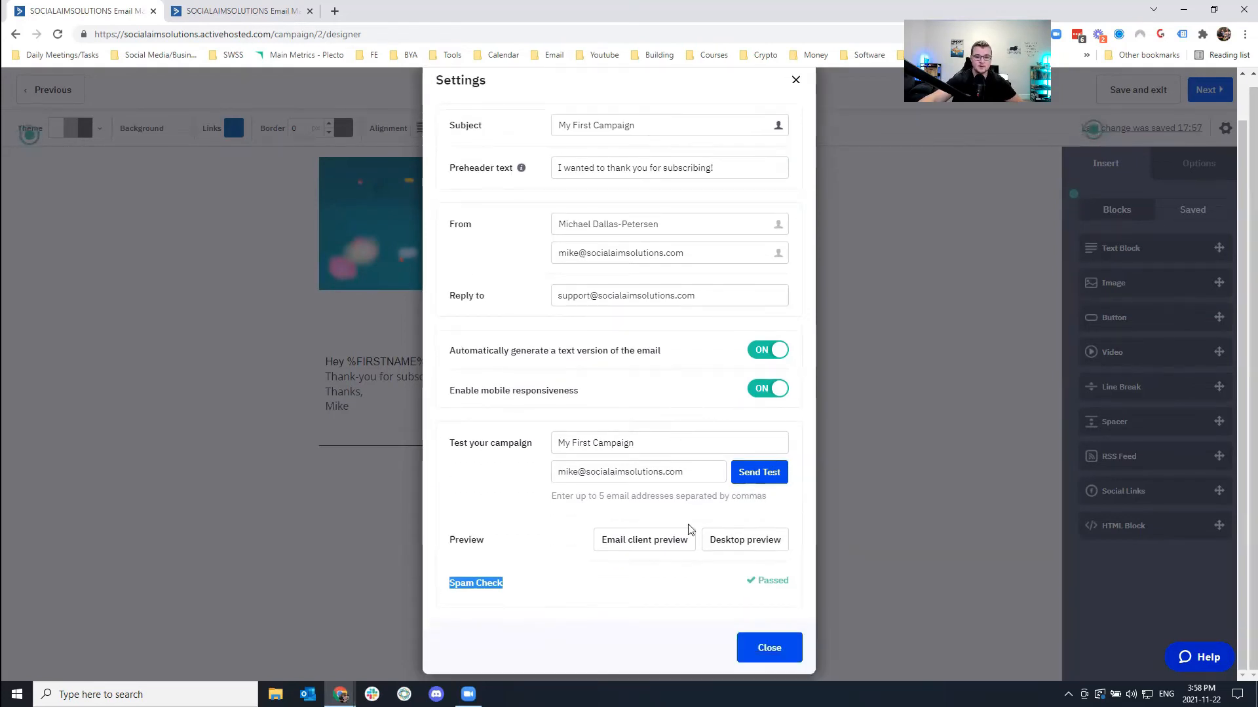
pyautogui.click(766, 647)
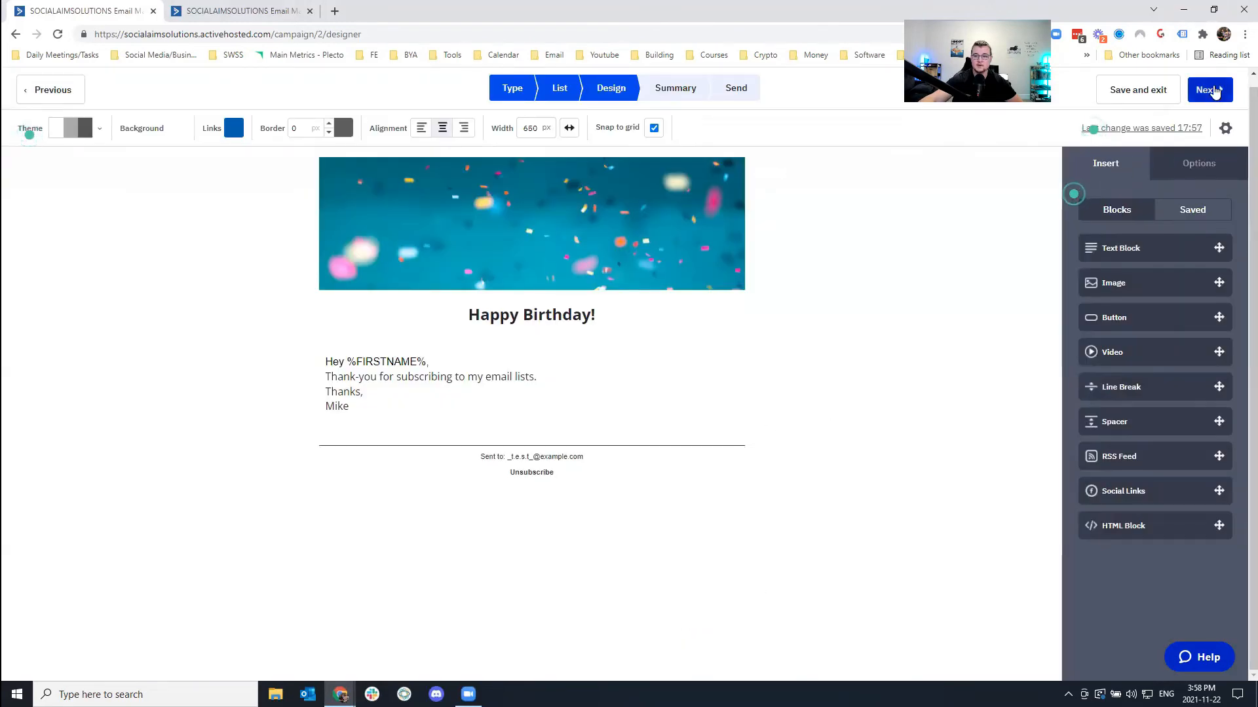
# Go to the Summary step and review the Open/Read and Reply Tracking options.
pyautogui.click(1209, 90)
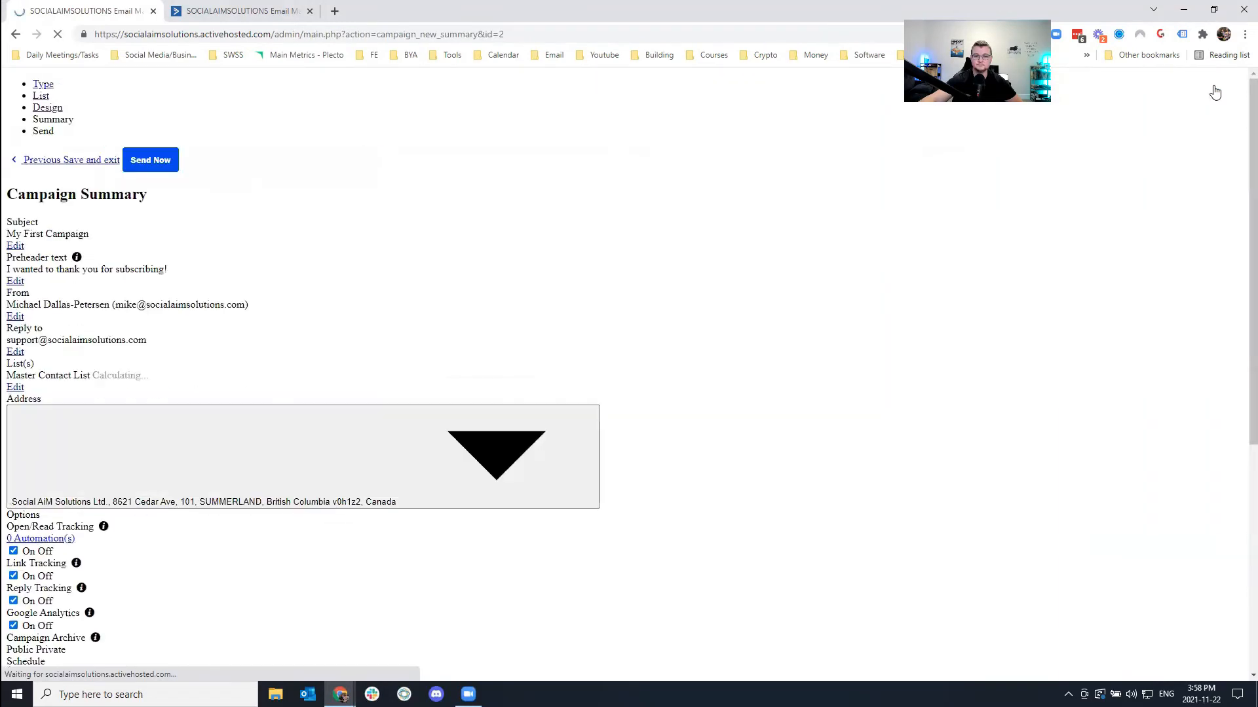
pyautogui.scroll(-7, 744, 354)
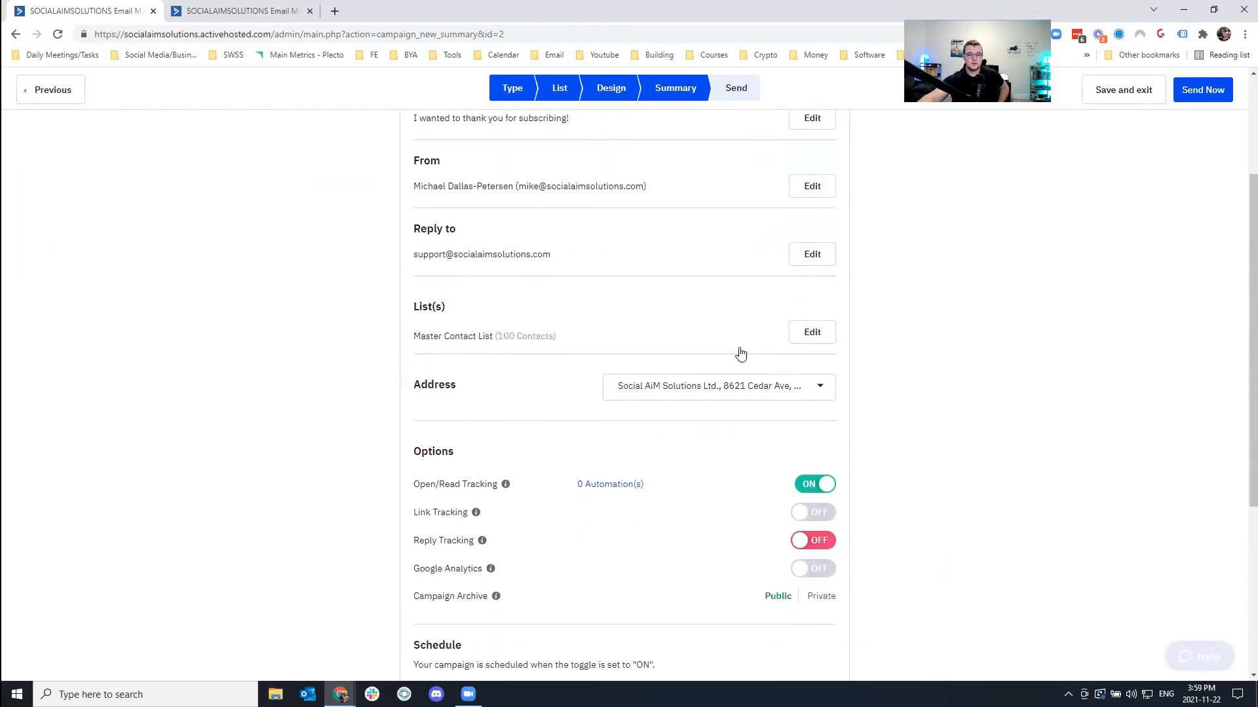
pyautogui.scroll(4, 629, 418)
pyautogui.scroll(3, 605, 423)
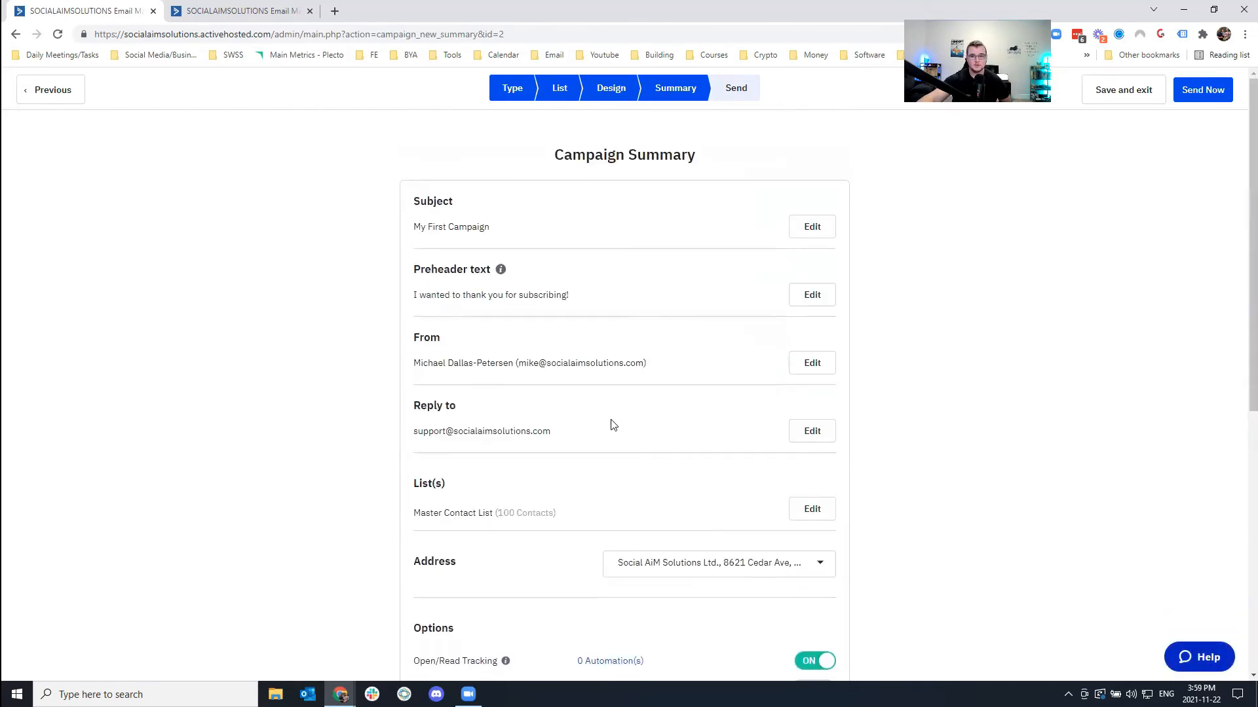
pyautogui.scroll(-5, 577, 347)
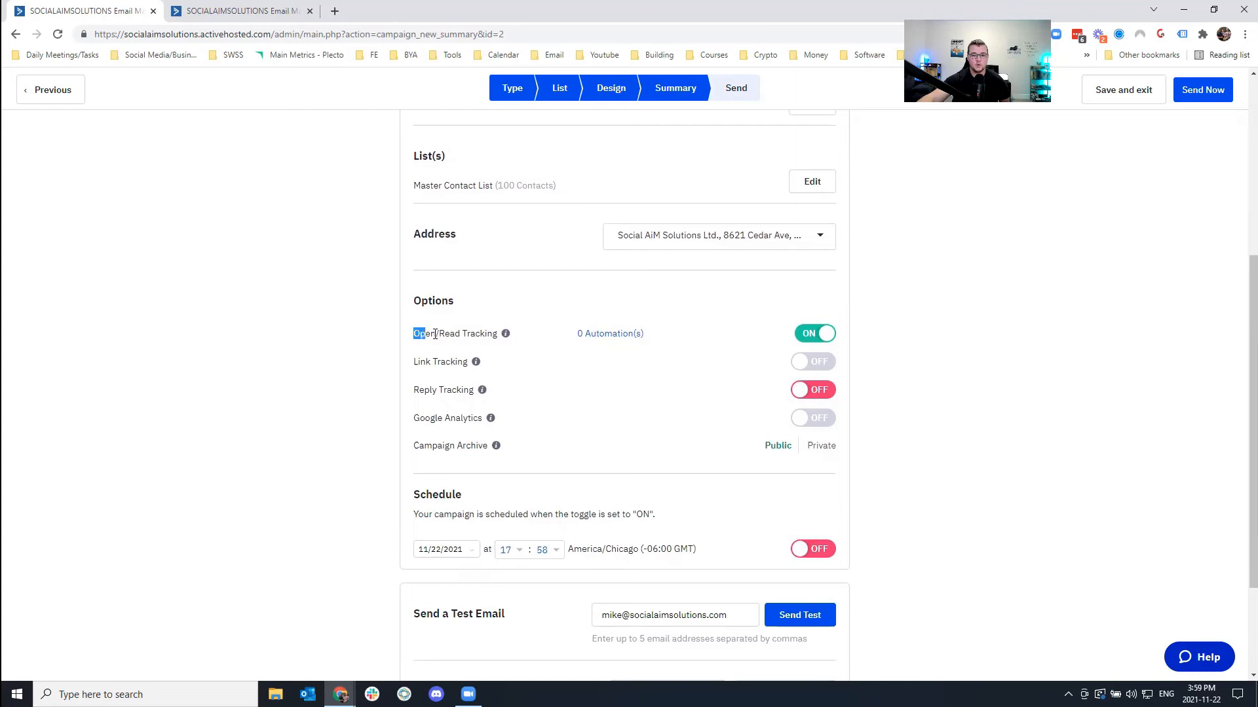
pyautogui.moveTo(435, 334); pyautogui.dragTo(495, 335)
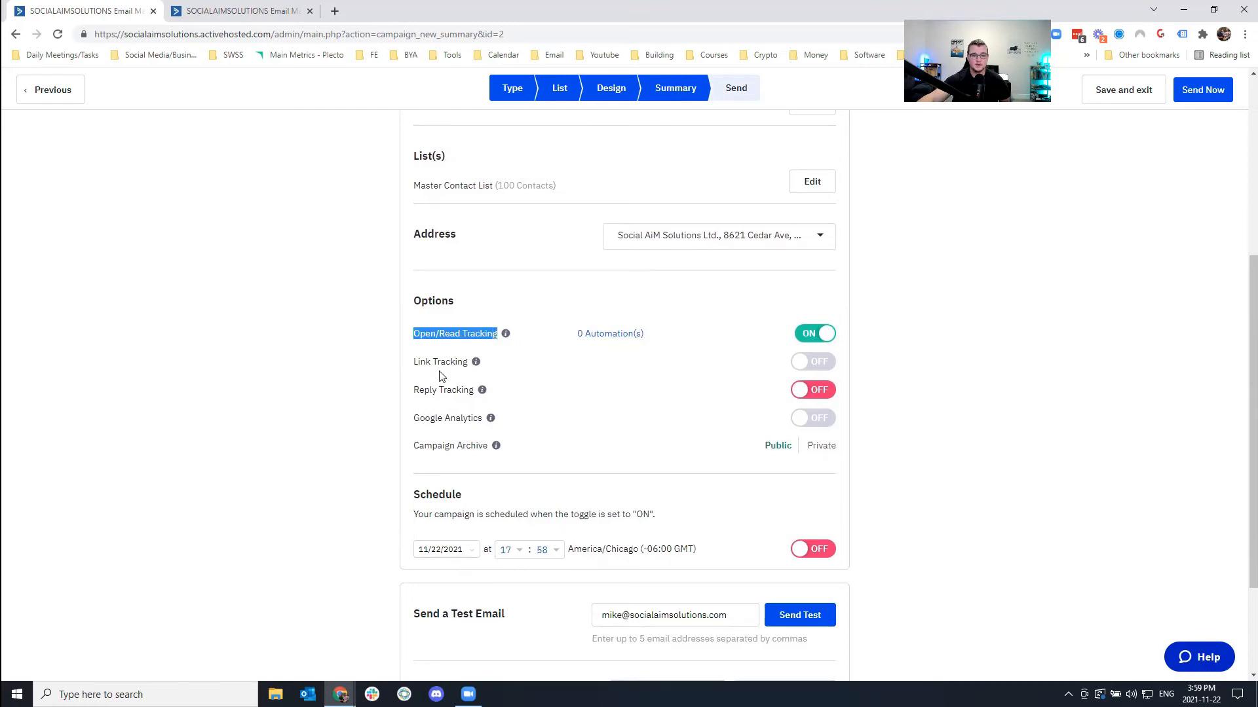
pyautogui.moveTo(418, 392); pyautogui.dragTo(469, 393)
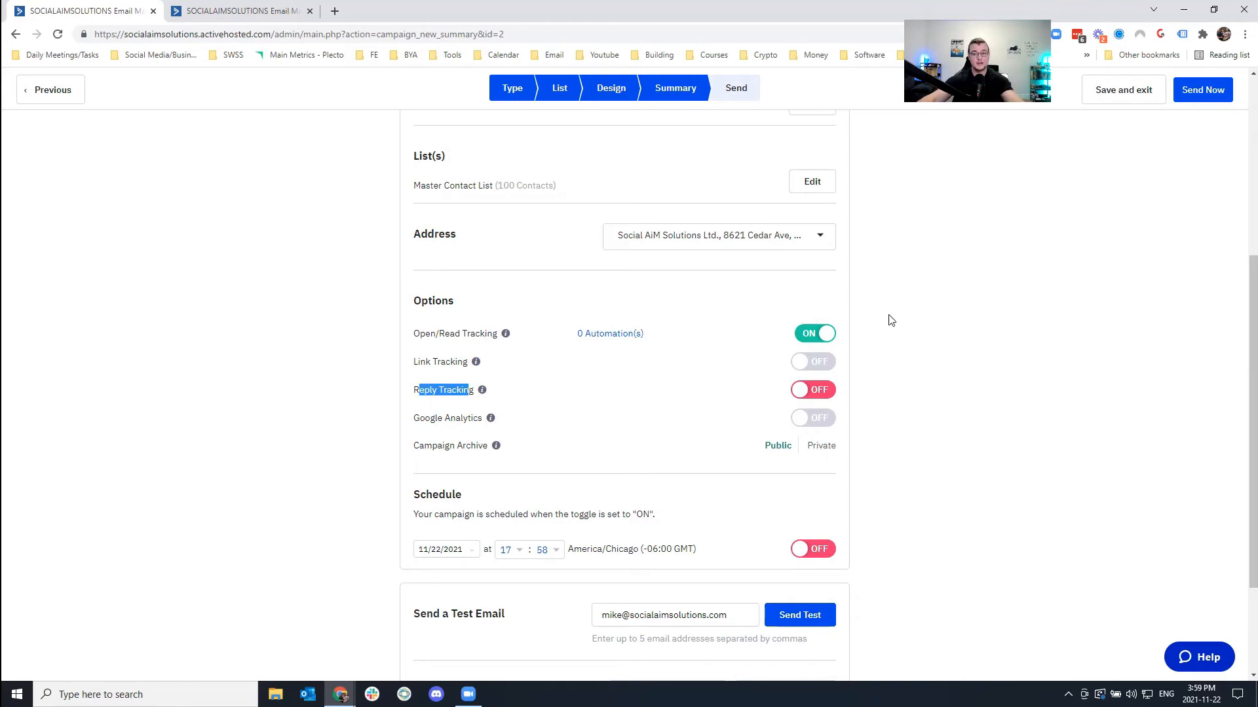
pyautogui.scroll(-2, 928, 362)
# Schedule the campaign for tomorrow, 11/23/2021, at 19:00 and finish it.
pyautogui.click(807, 416)
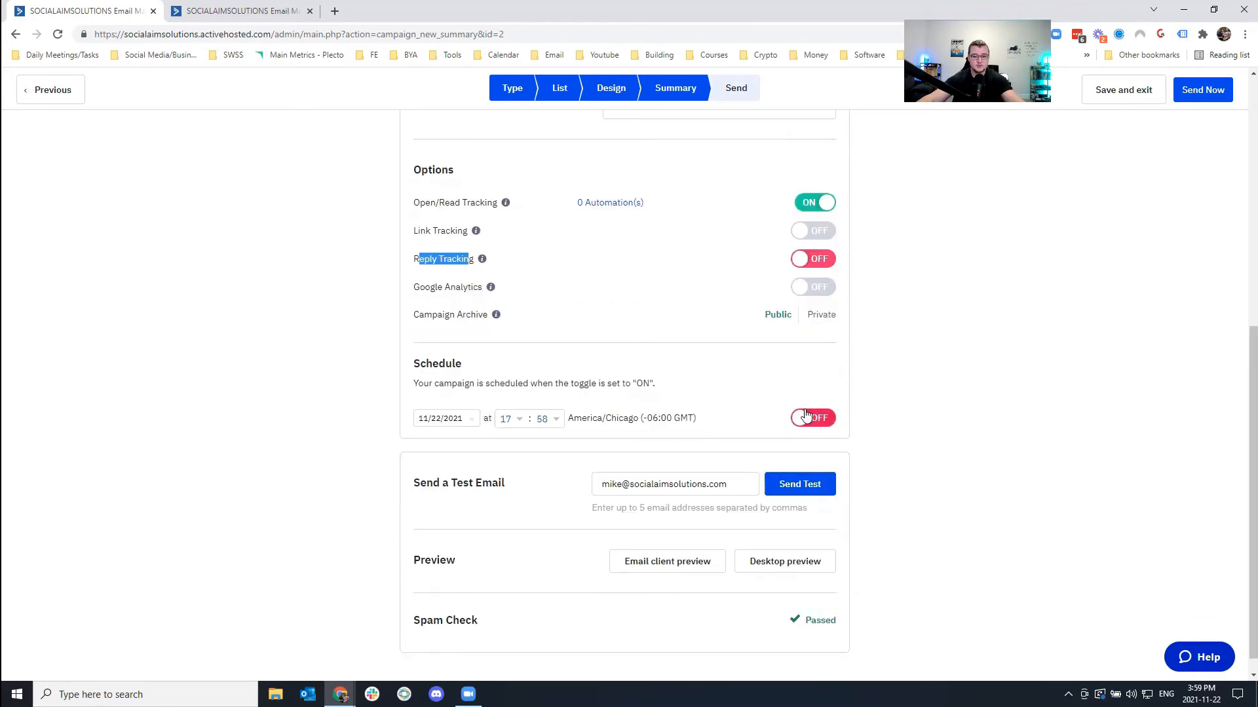
pyautogui.click(453, 418)
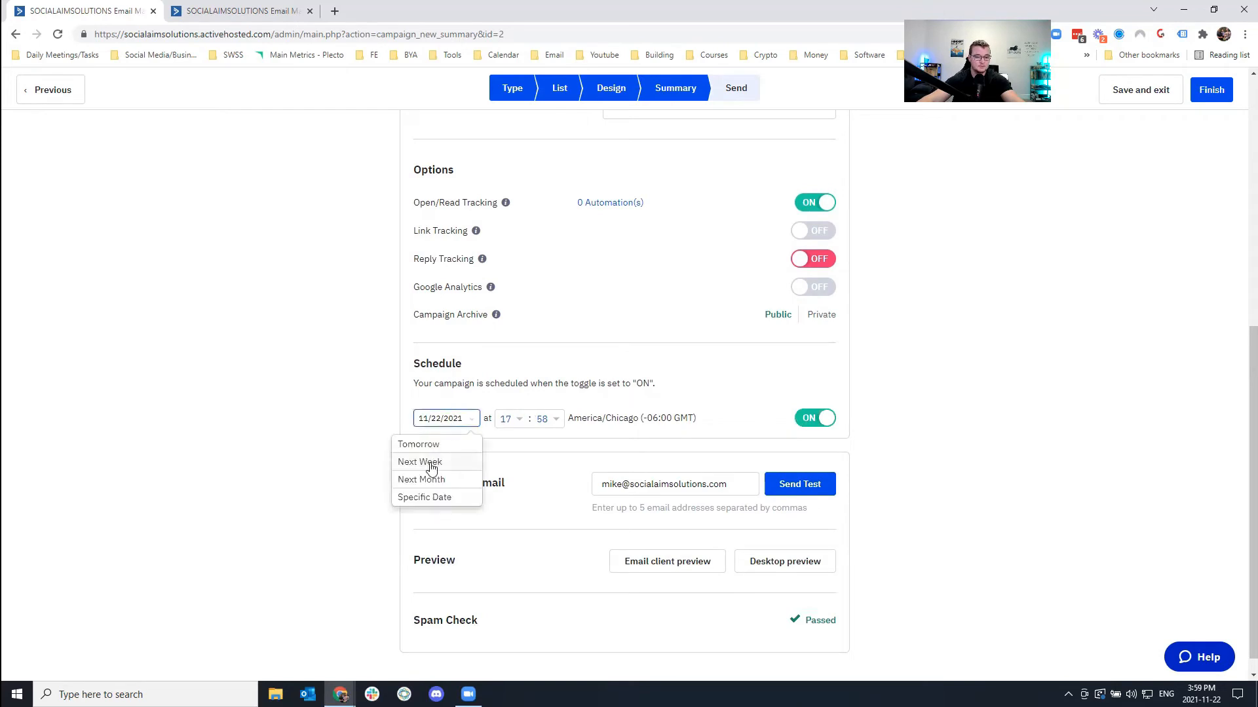
pyautogui.click(433, 444)
pyautogui.click(517, 427)
pyautogui.scroll(-5, 514, 488)
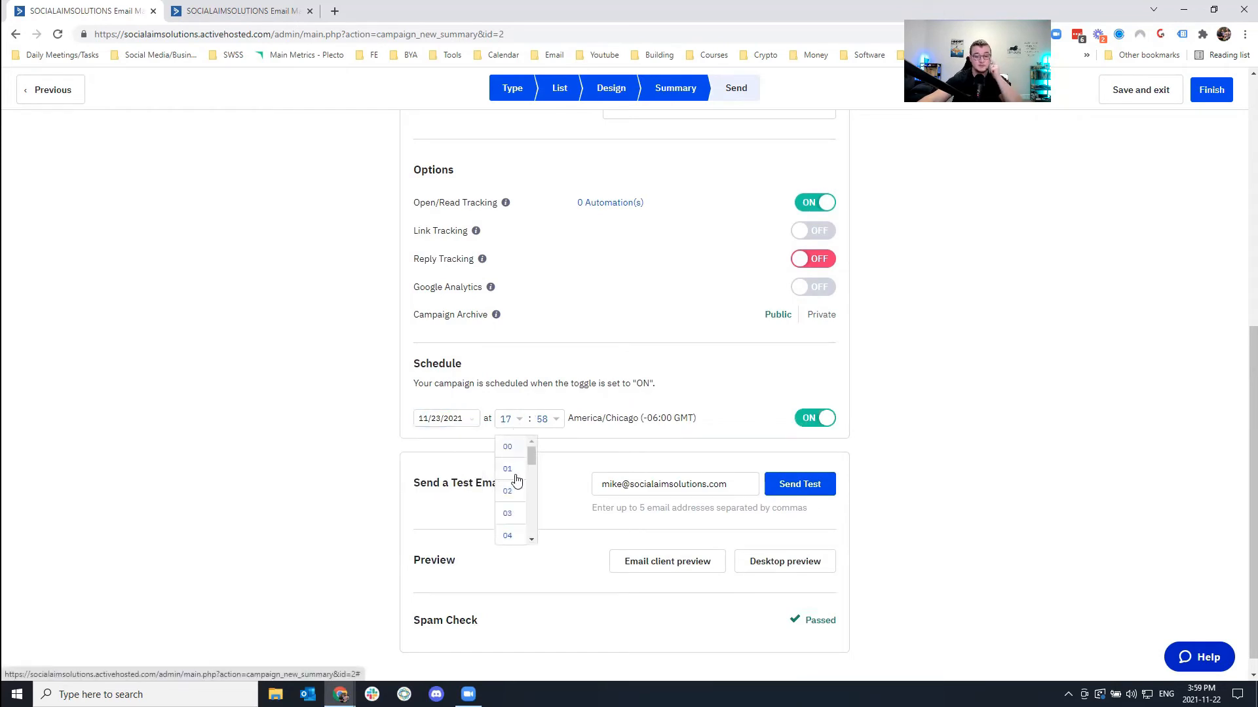
pyautogui.scroll(1, 504, 512)
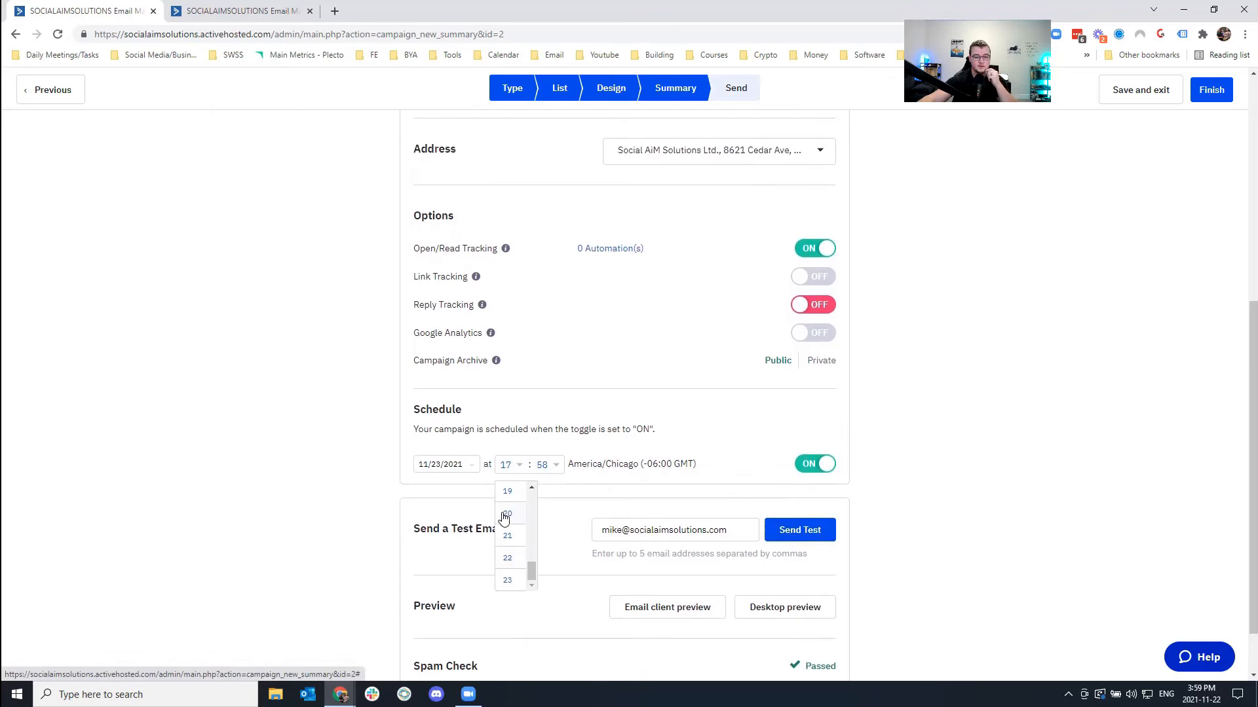
pyautogui.click(507, 492)
pyautogui.click(557, 465)
pyautogui.click(527, 505)
pyautogui.scroll(-1, 760, 505)
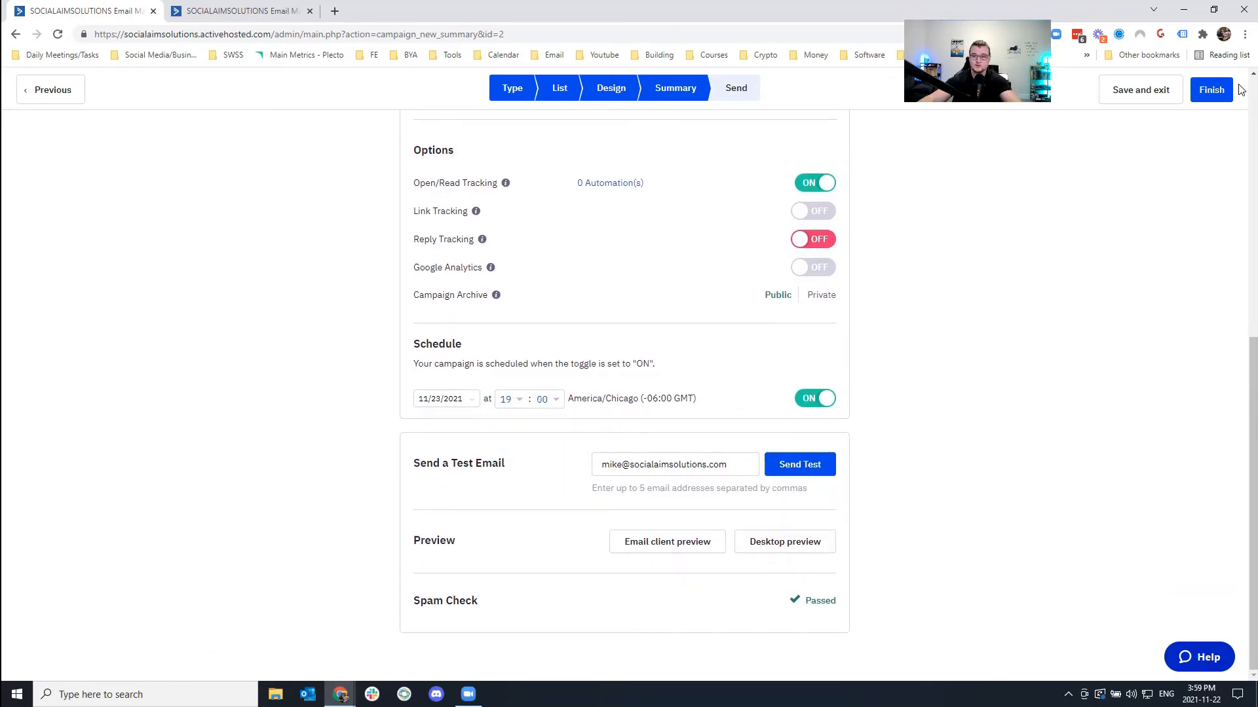
pyautogui.click(1213, 90)
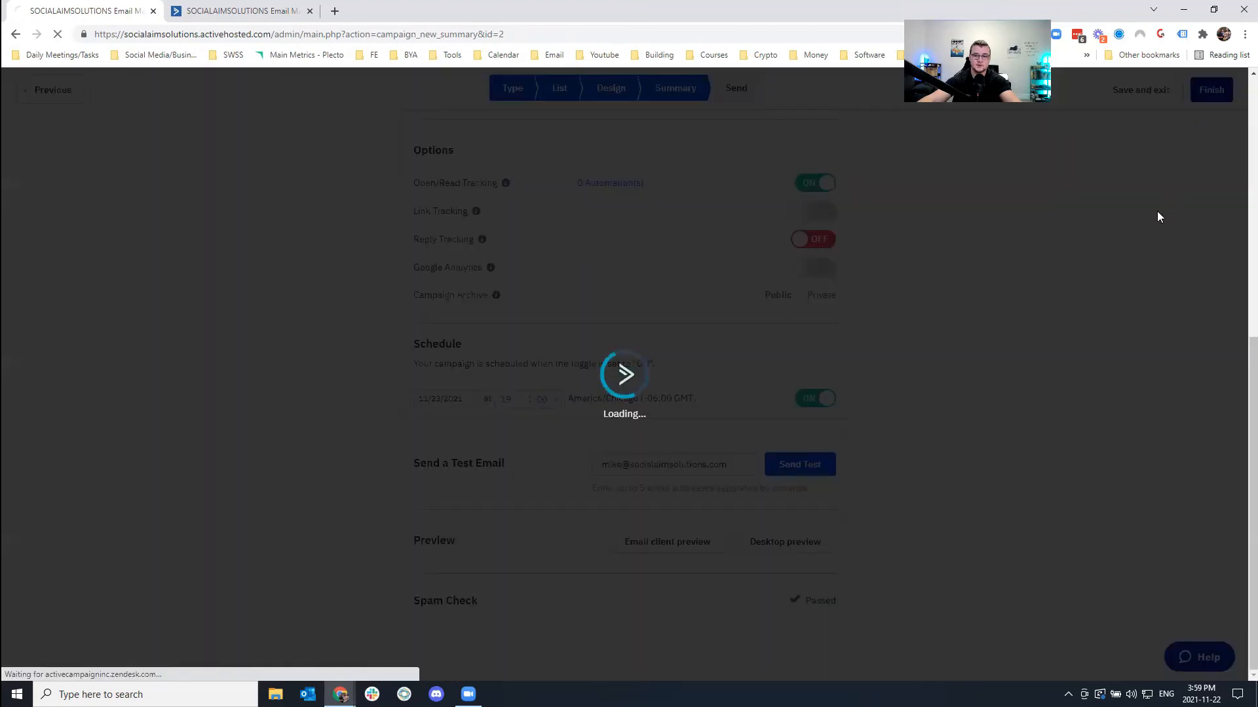
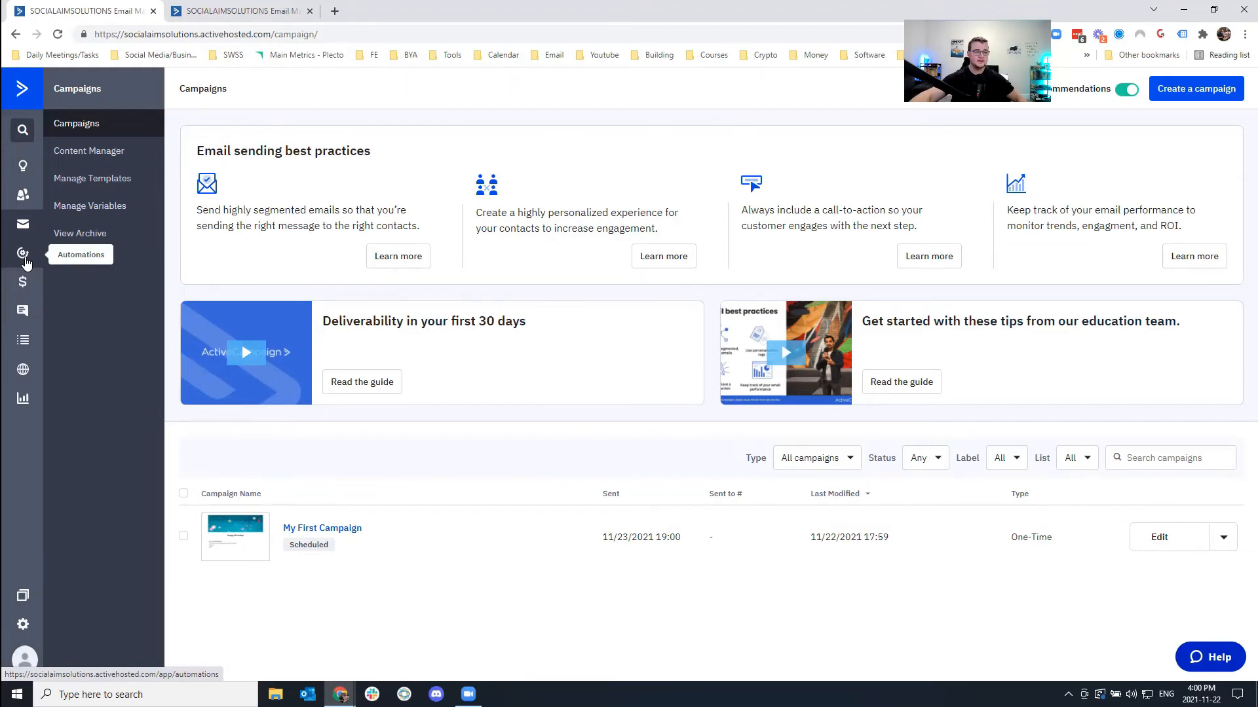
# Go to Automations and start a new automation to see the recipe list.
pyautogui.click(23, 255)
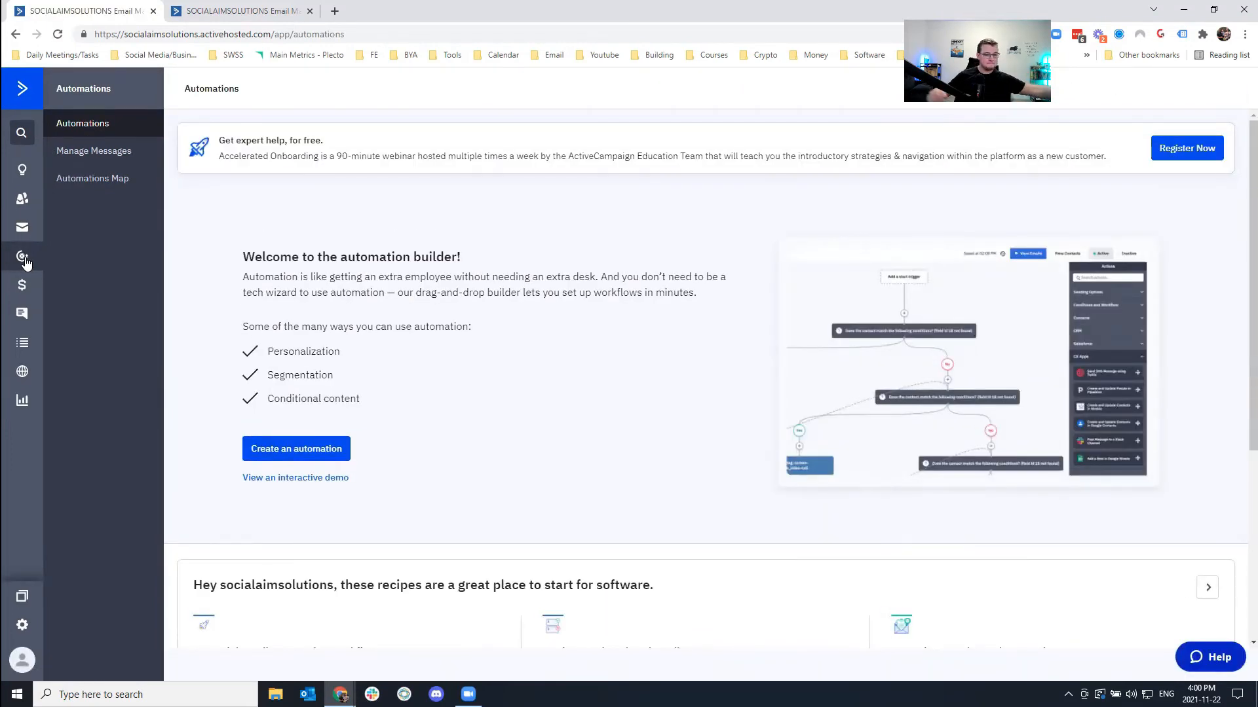
pyautogui.scroll(-5, 524, 348)
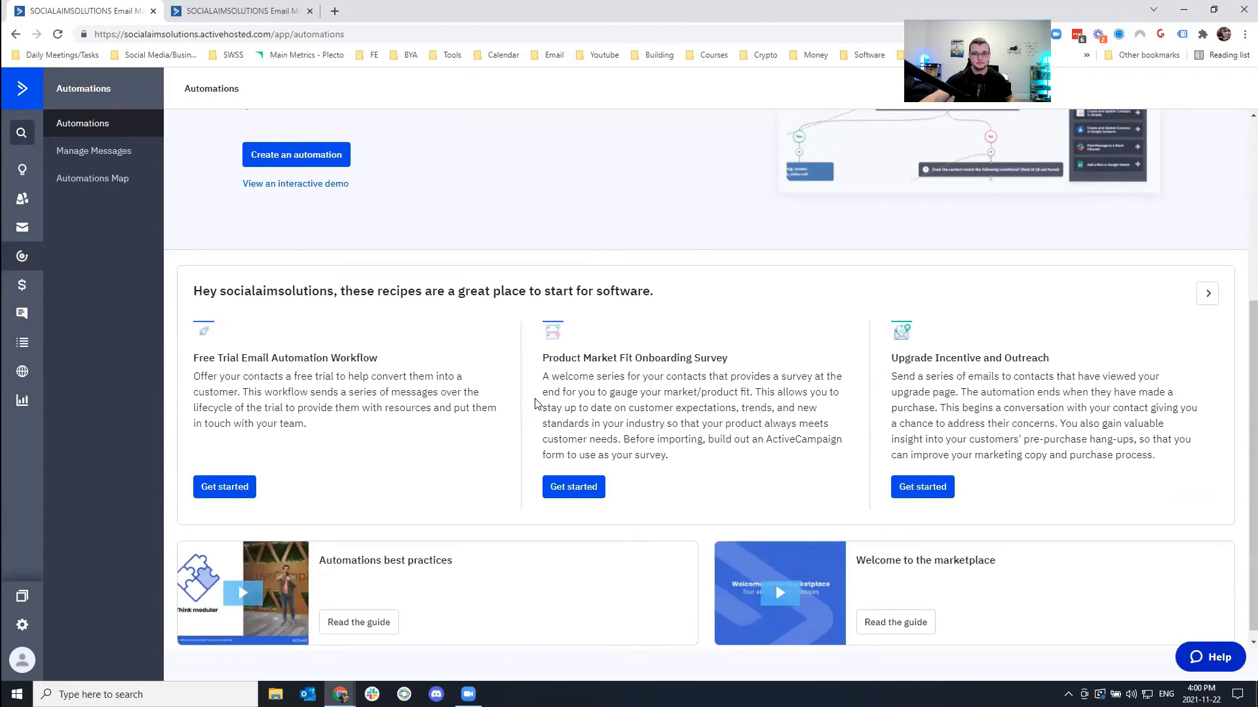
pyautogui.scroll(5, 537, 393)
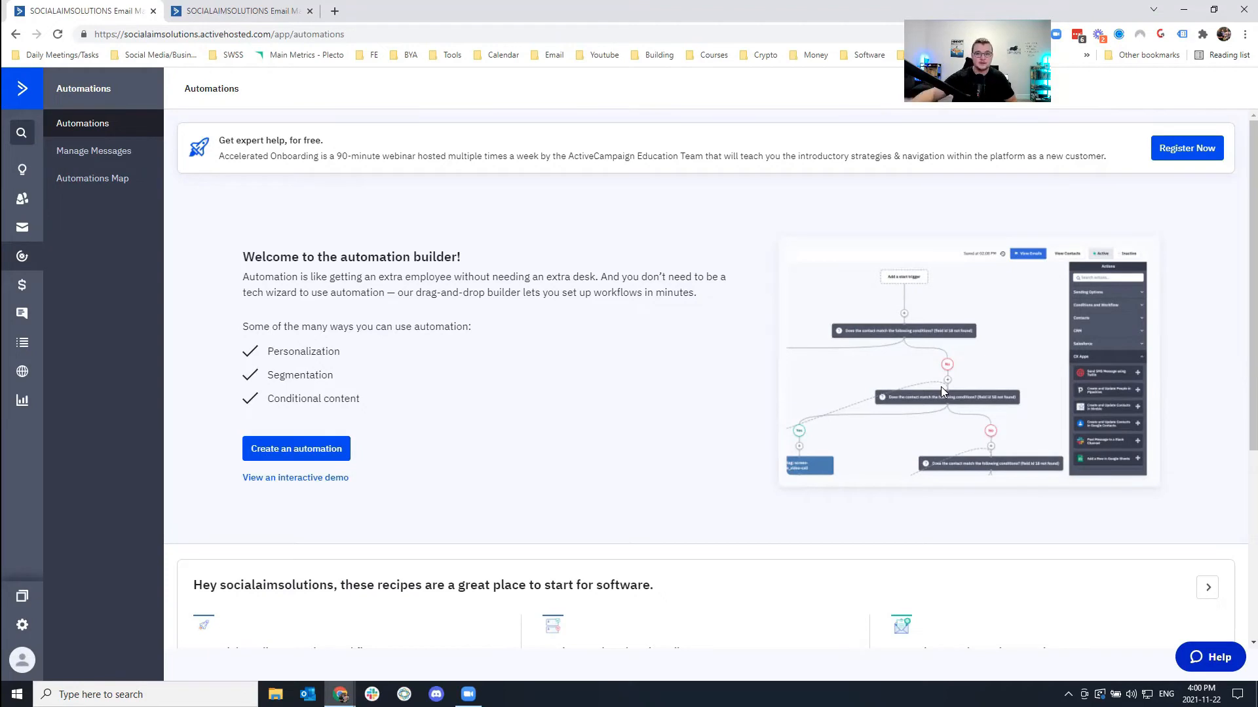
pyautogui.click(300, 450)
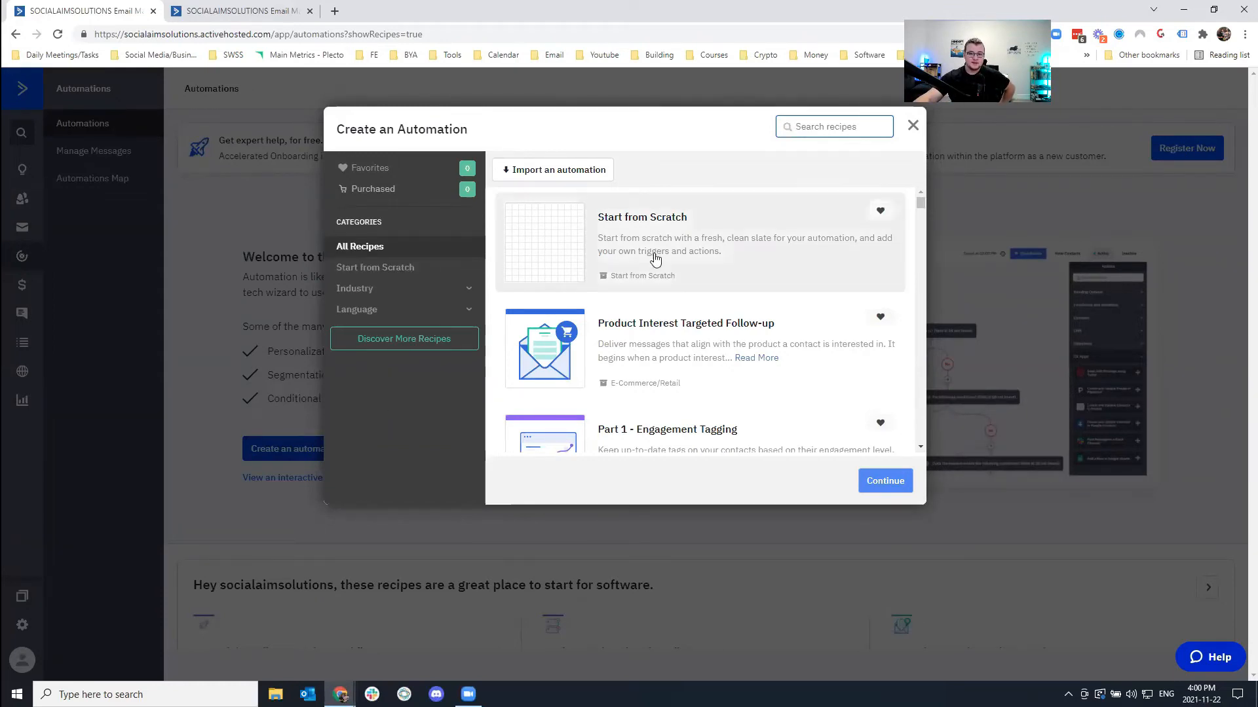
# Start Automation 3 from Start from Scratch, skipping the start trigger.
pyautogui.click(564, 242)
pyautogui.click(887, 478)
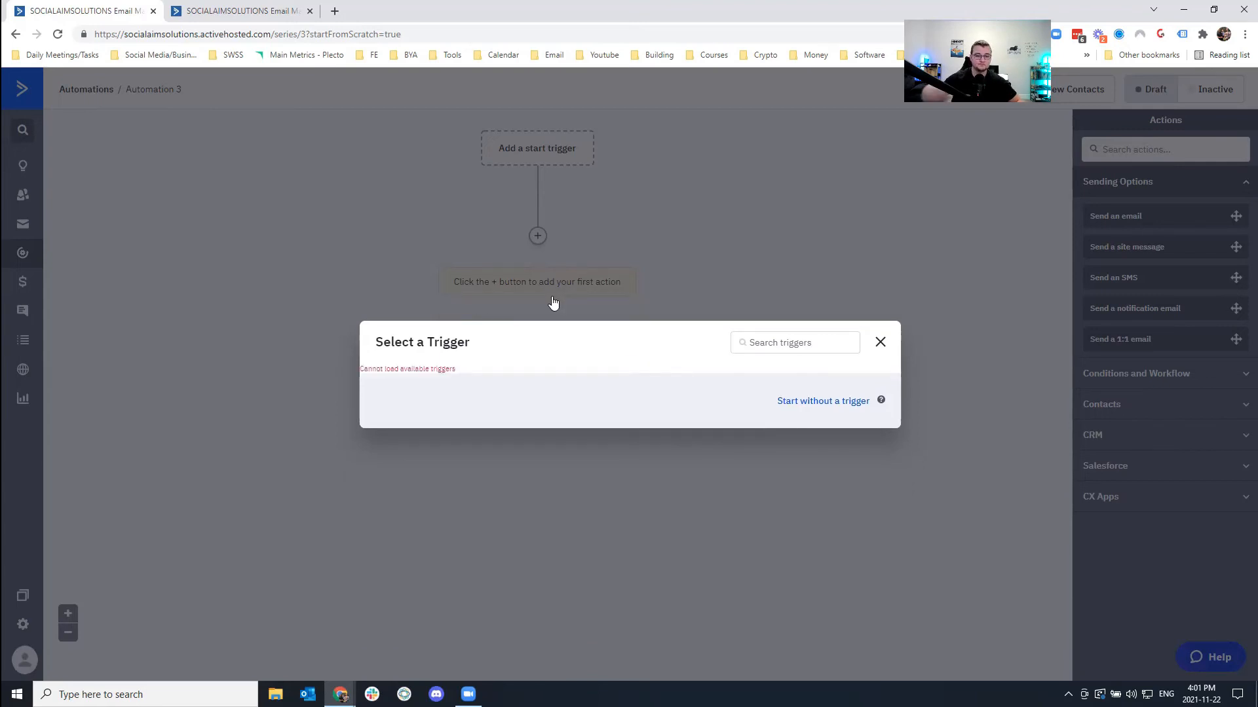
pyautogui.click(824, 401)
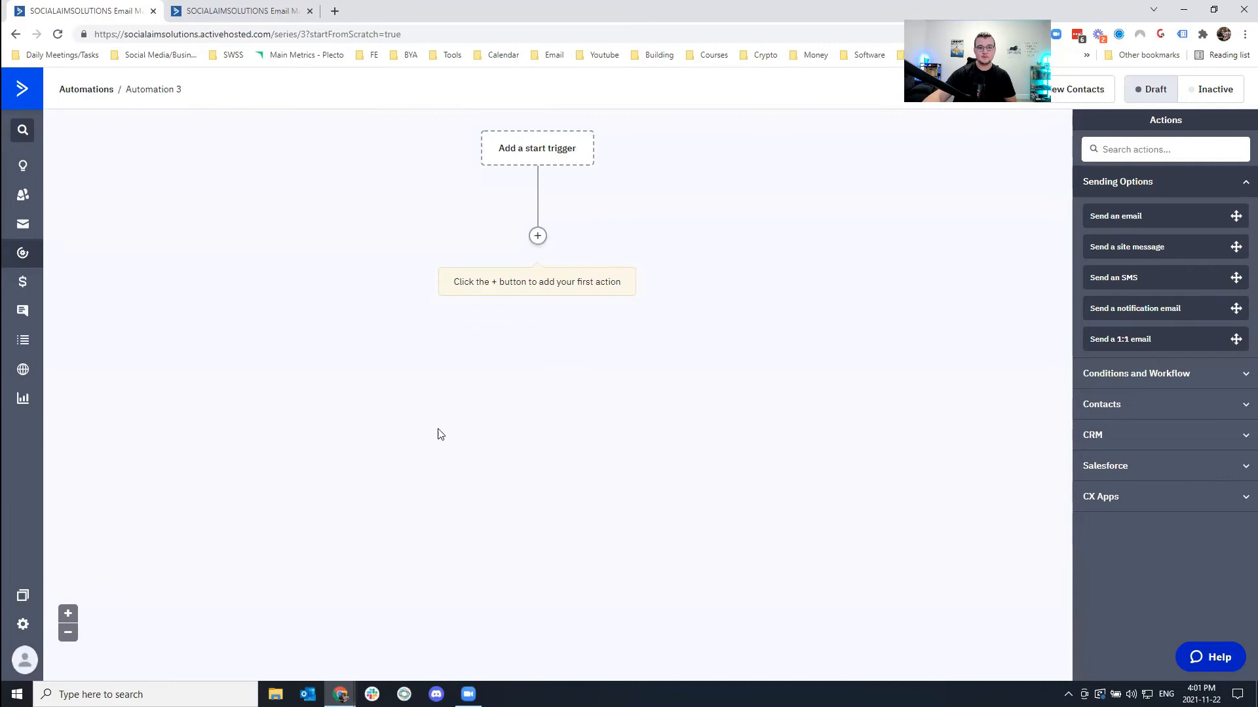
# Choose the 'Submits a form' start trigger for the Website Optins form.
pyautogui.click(545, 150)
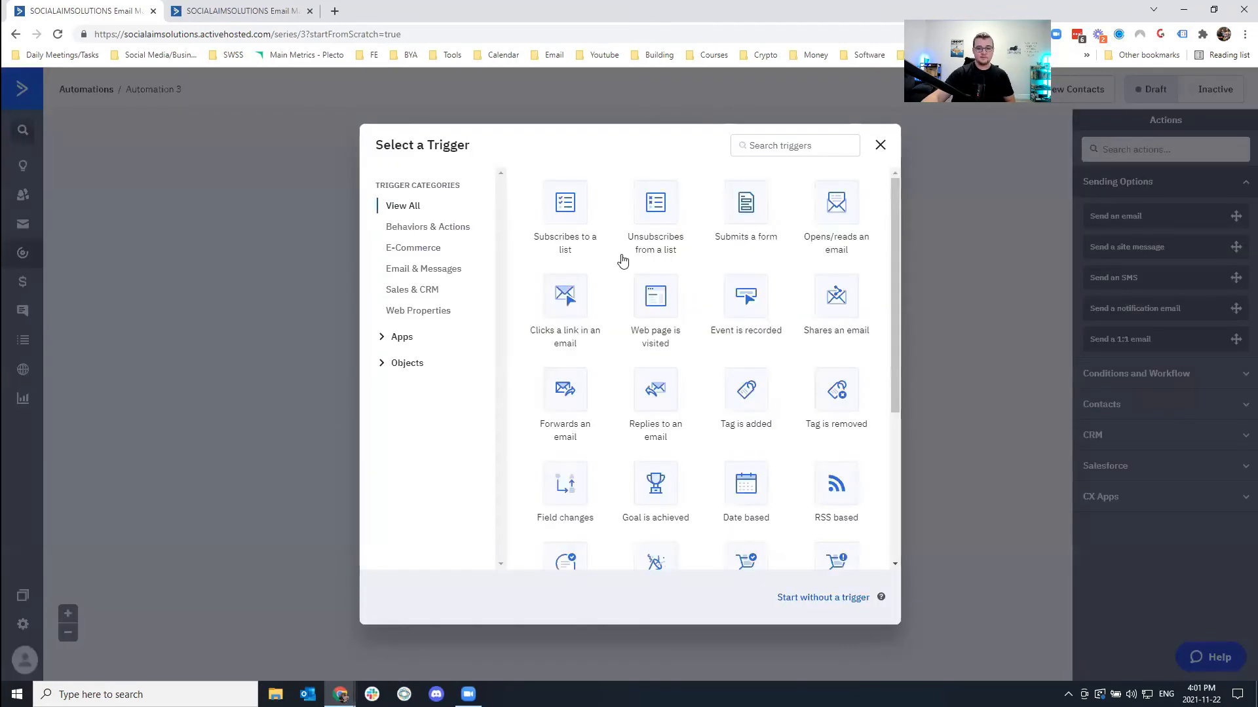
pyautogui.moveTo(894, 233); pyautogui.dragTo(880, 380)
pyautogui.scroll(4, 880, 379)
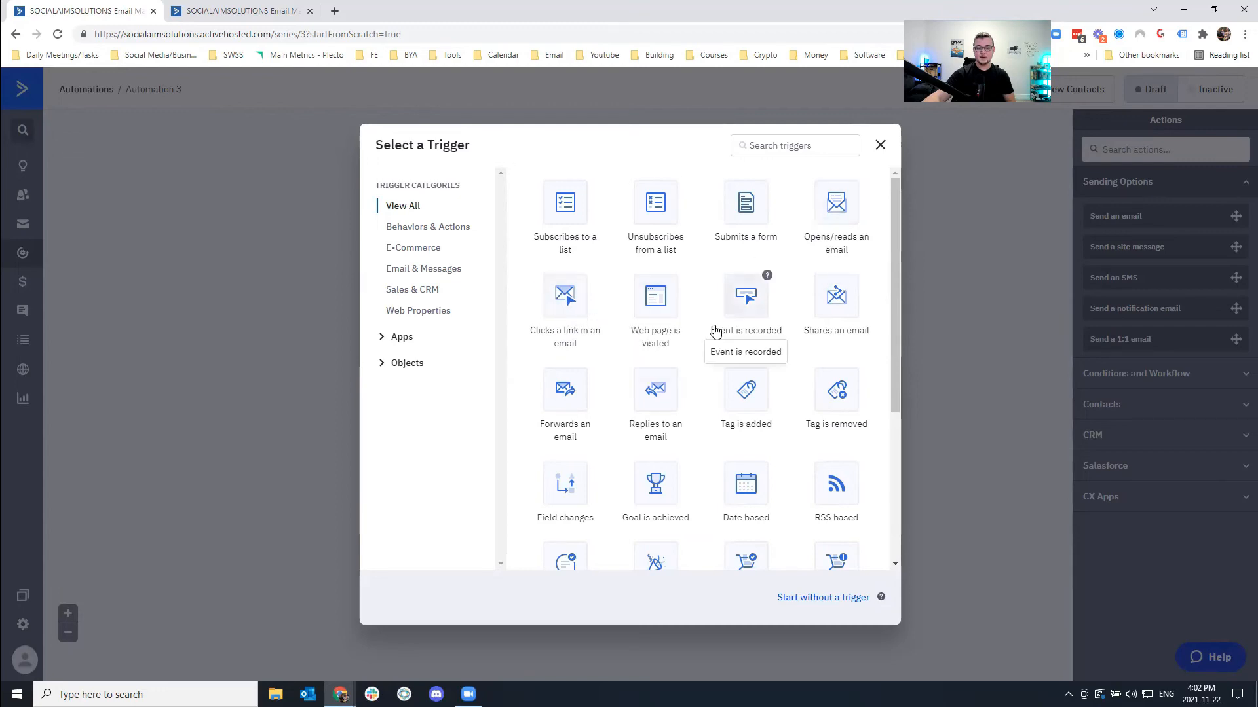
pyautogui.click(567, 210)
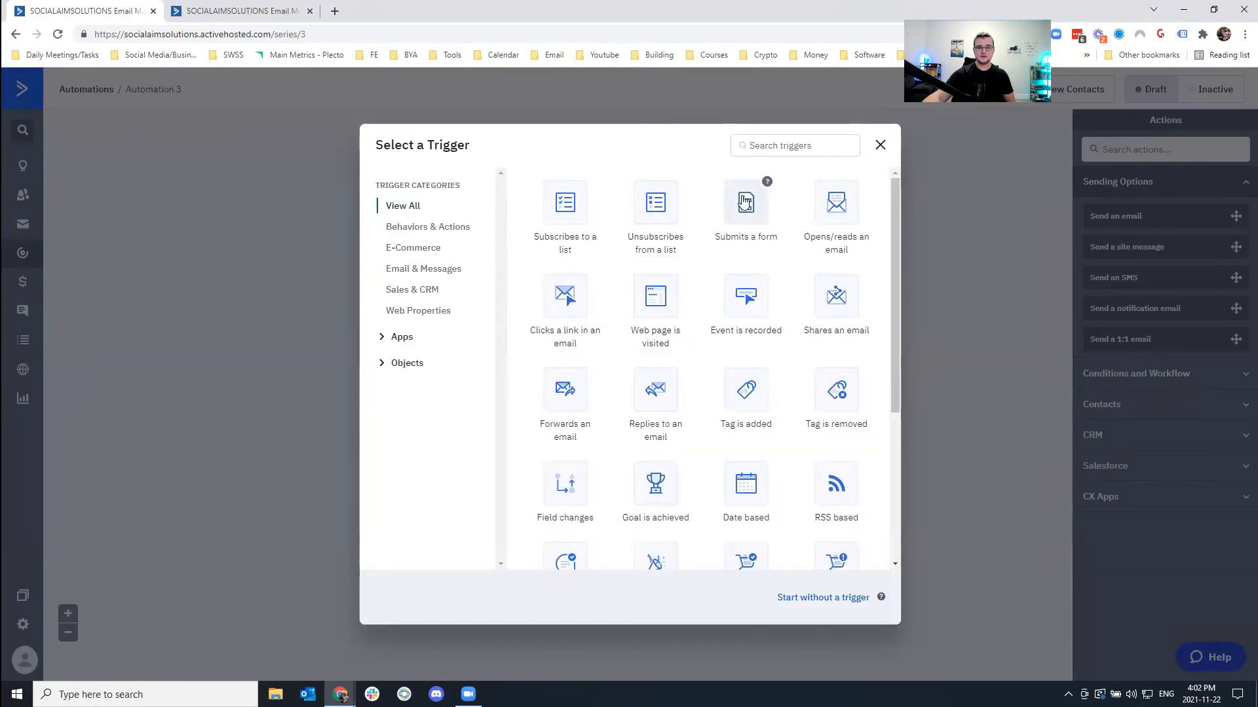
pyautogui.click(726, 208)
pyautogui.click(475, 180)
pyautogui.click(495, 274)
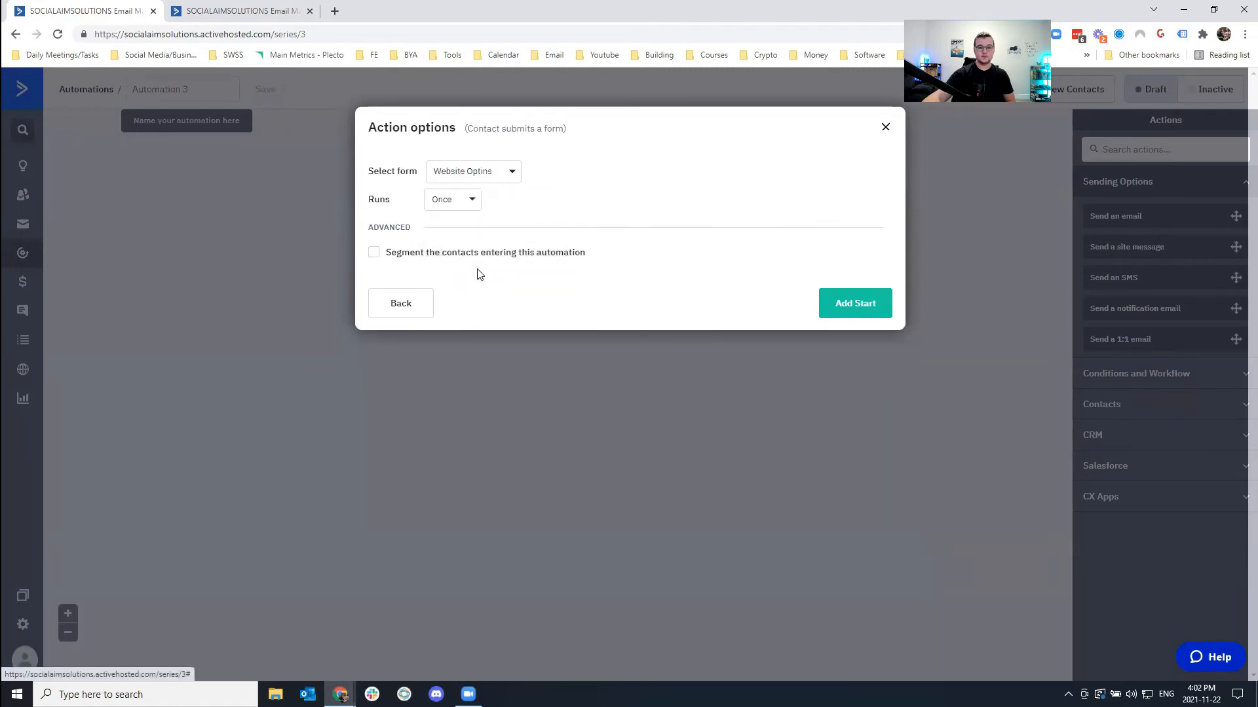
# Set the form trigger to run Once and add it as the start.
pyautogui.click(461, 205)
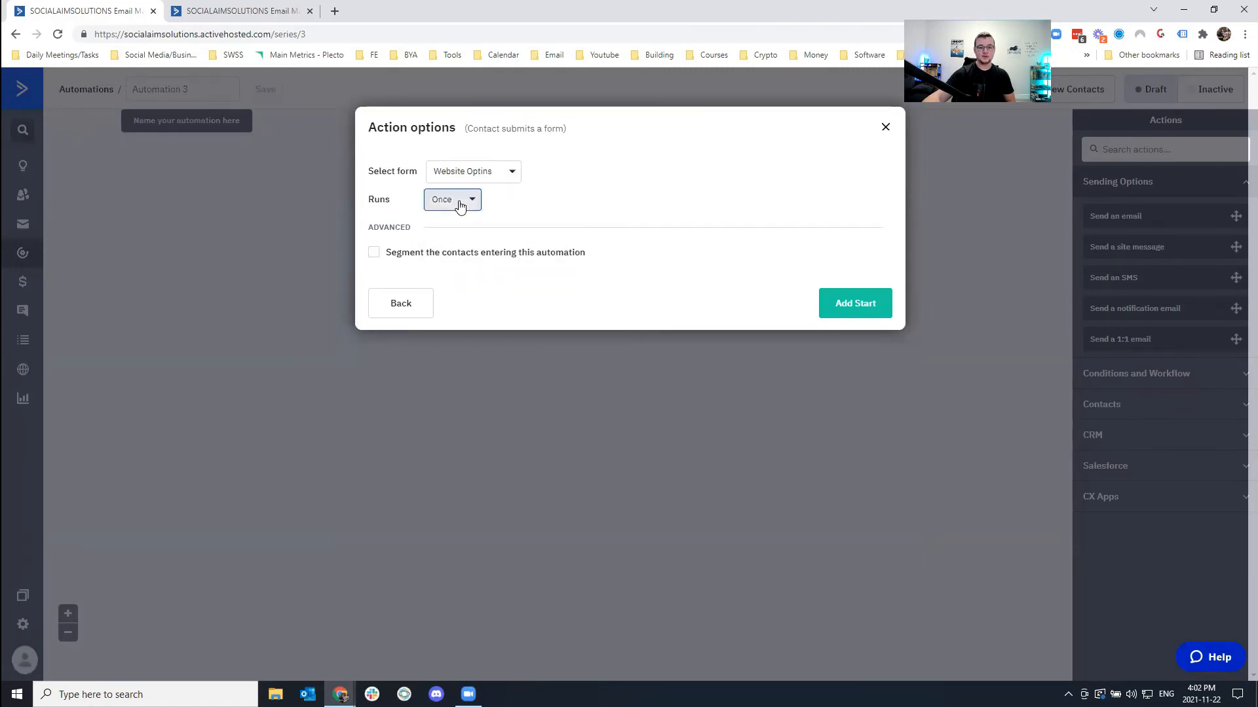
pyautogui.click(465, 250)
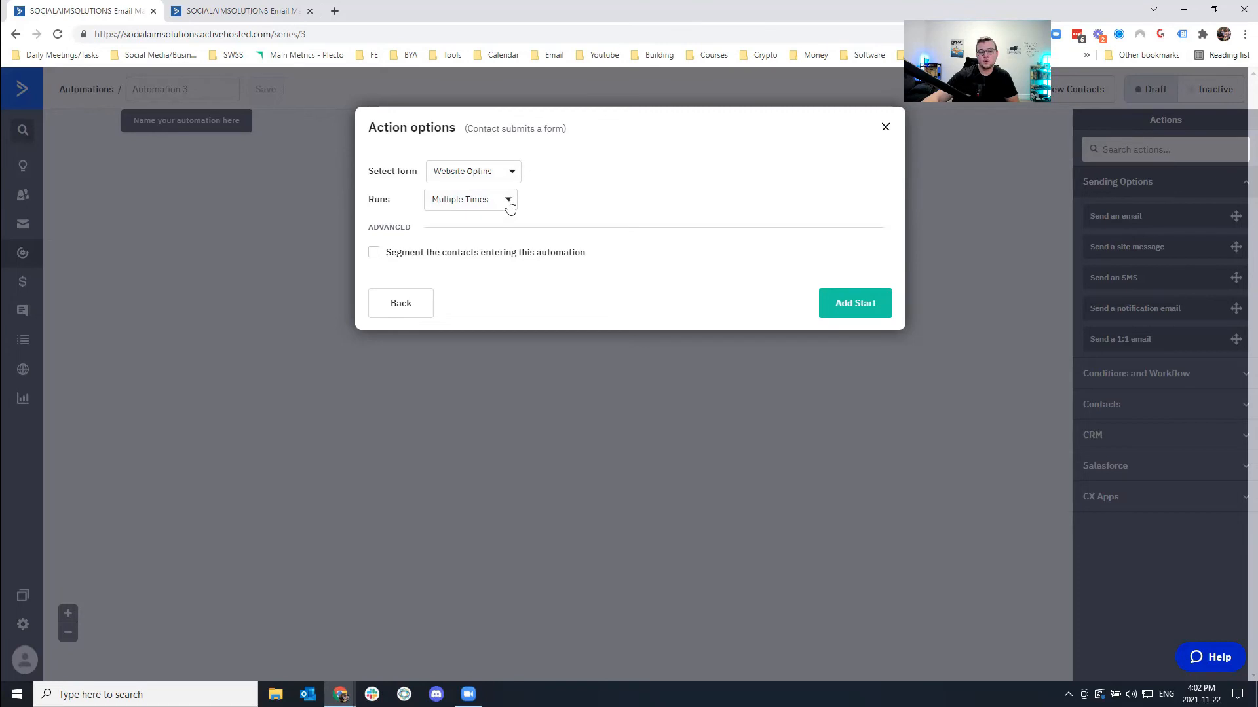
pyautogui.click(482, 212)
pyautogui.click(459, 228)
pyautogui.click(457, 206)
pyautogui.click(452, 232)
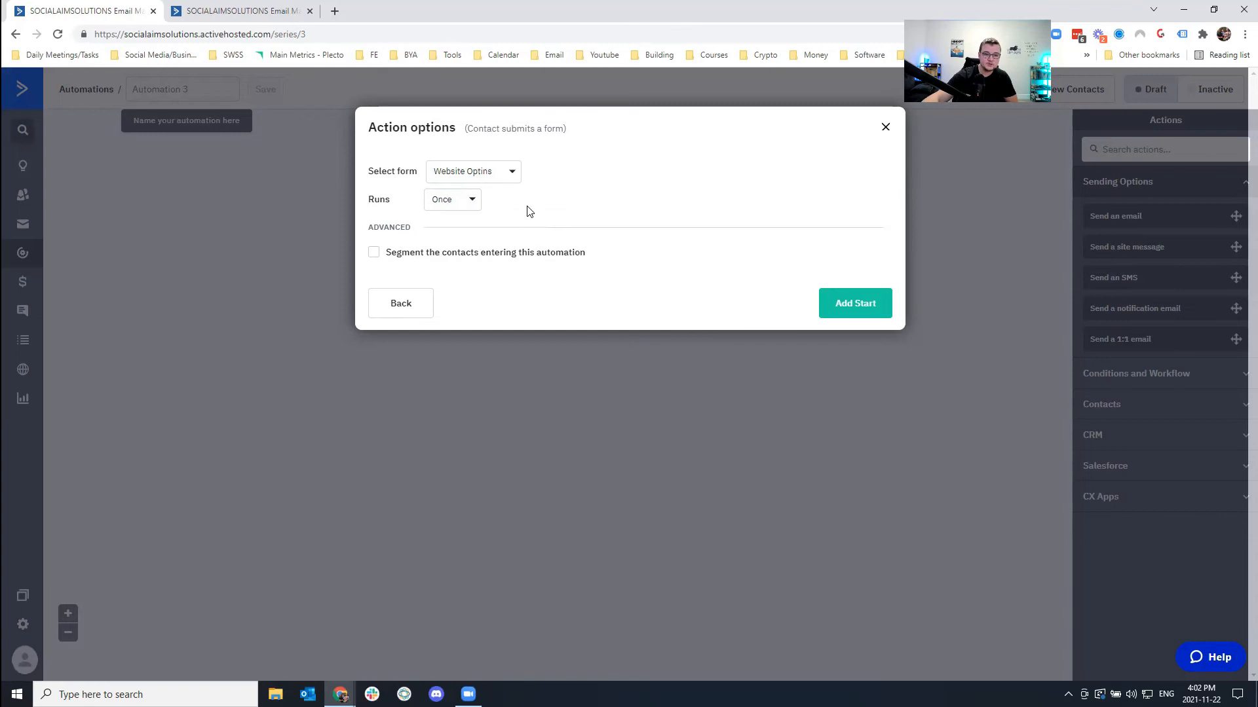
pyautogui.click(854, 306)
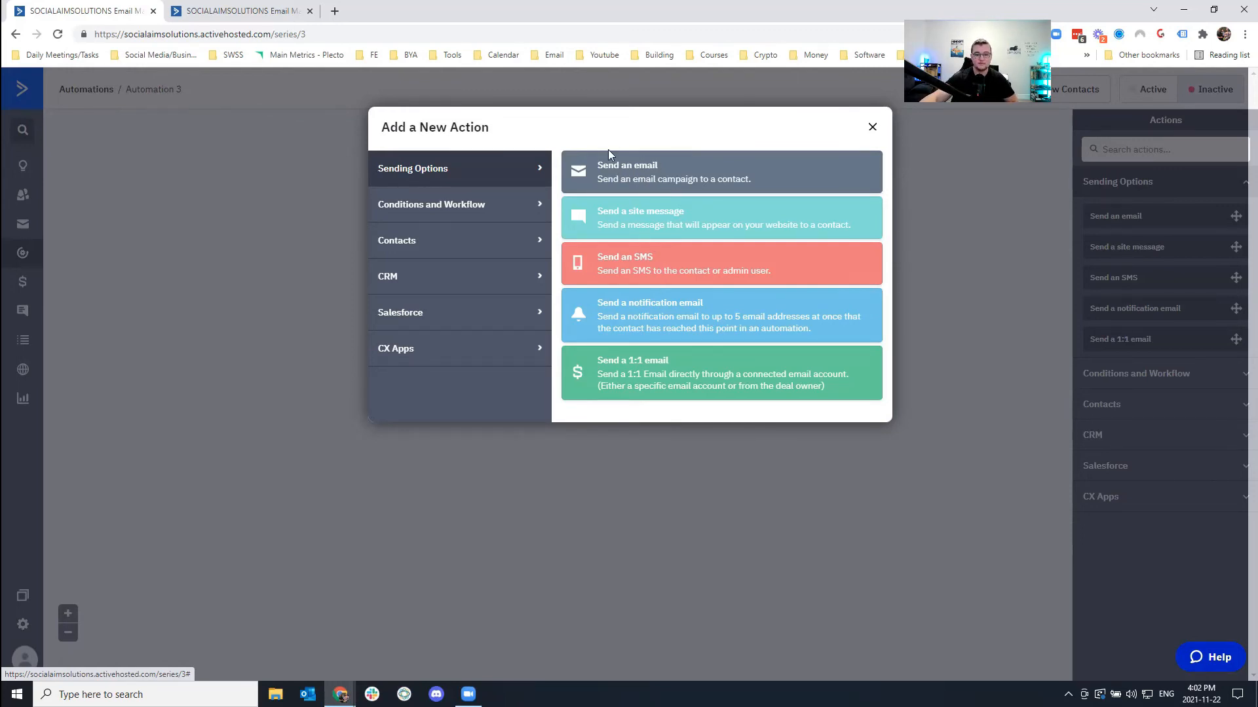
# Add a Wait step for a specified period of 20 minutes after the form trigger.
pyautogui.click(469, 208)
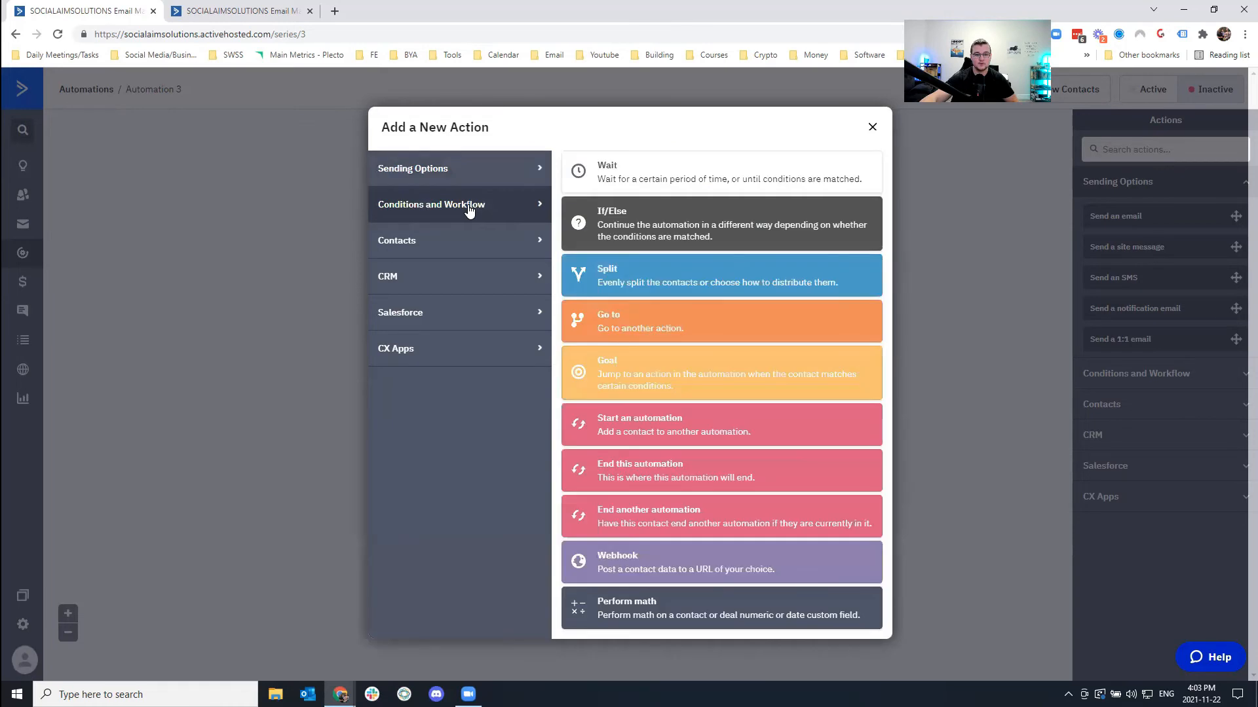
pyautogui.click(606, 172)
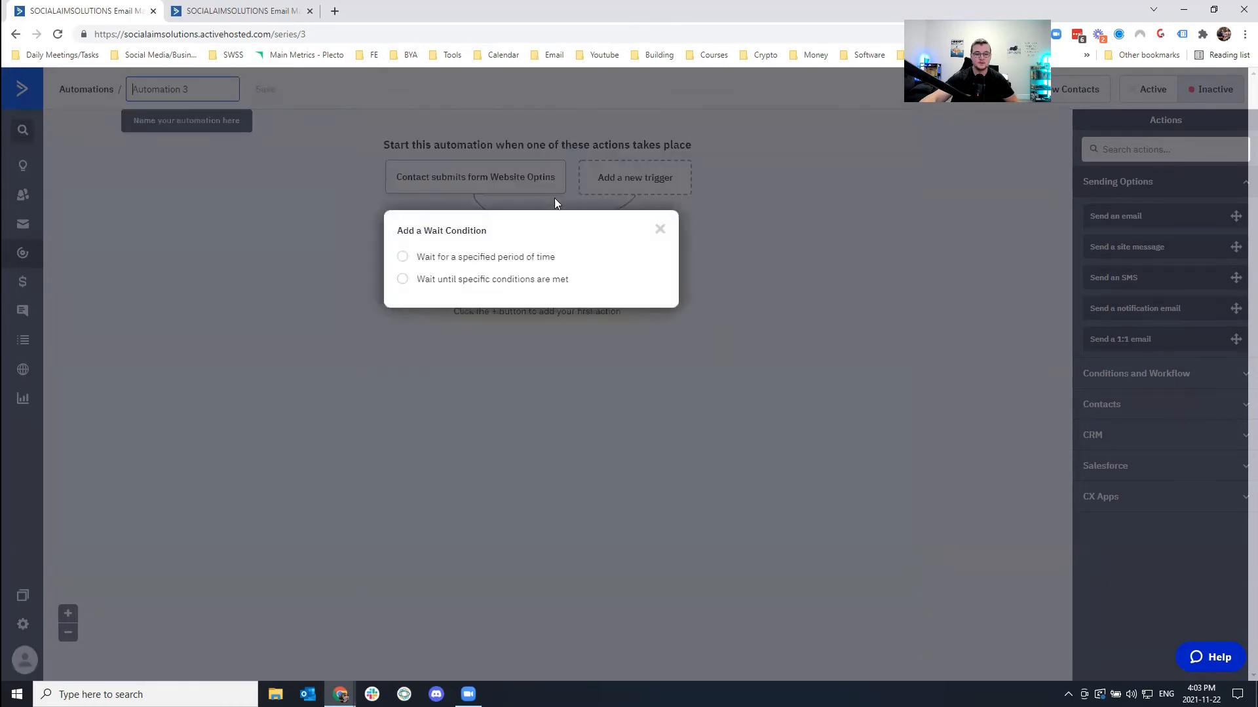
pyautogui.click(453, 258)
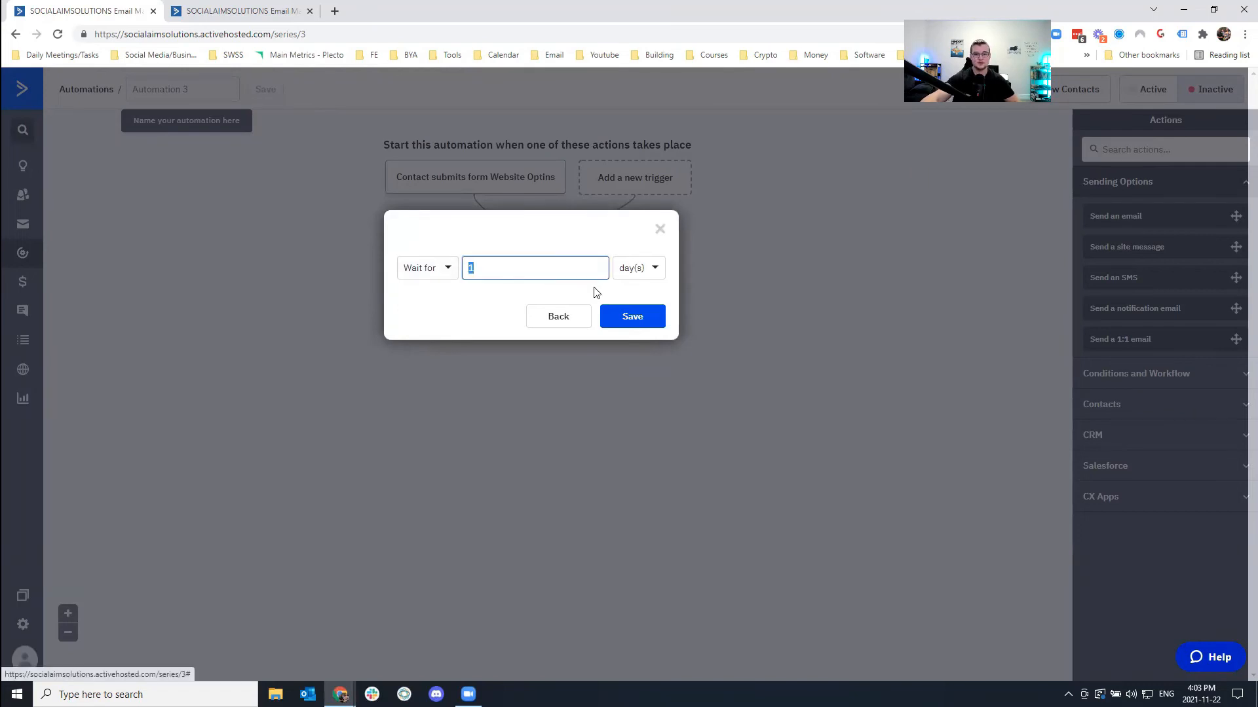
pyautogui.click(642, 271)
pyautogui.click(645, 317)
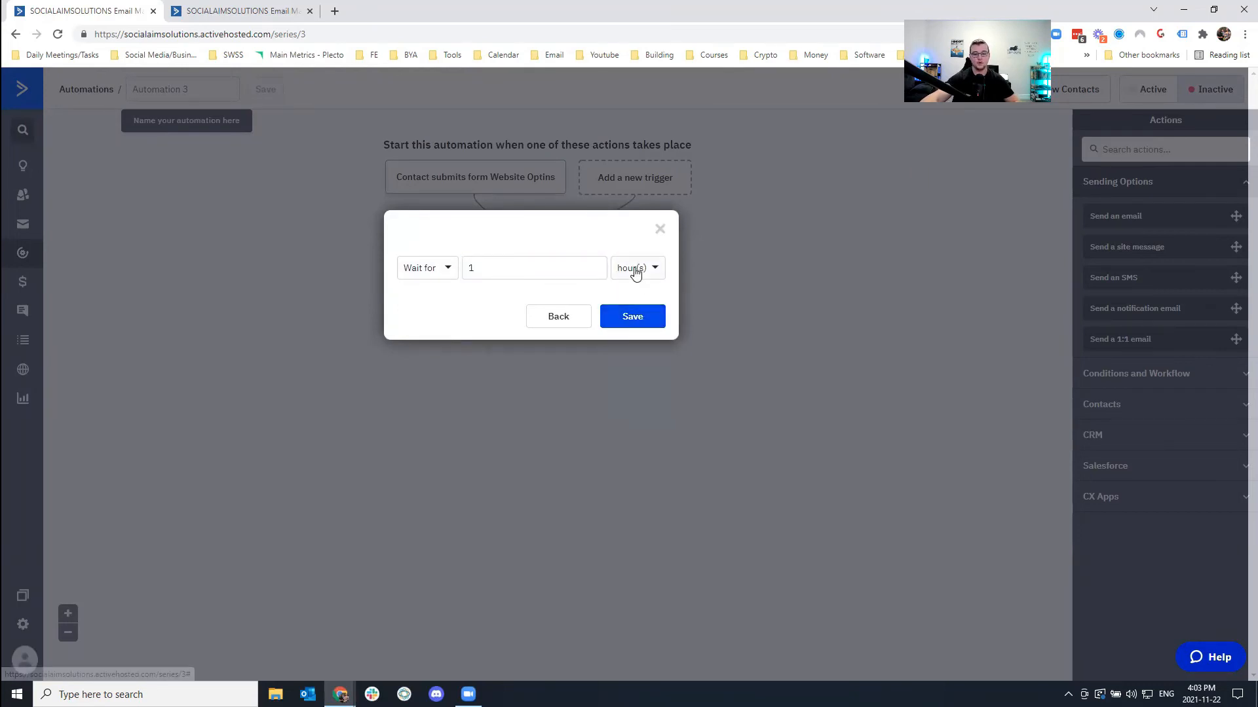
pyautogui.click(636, 270)
pyautogui.click(632, 298)
pyautogui.doubleClick(469, 268)
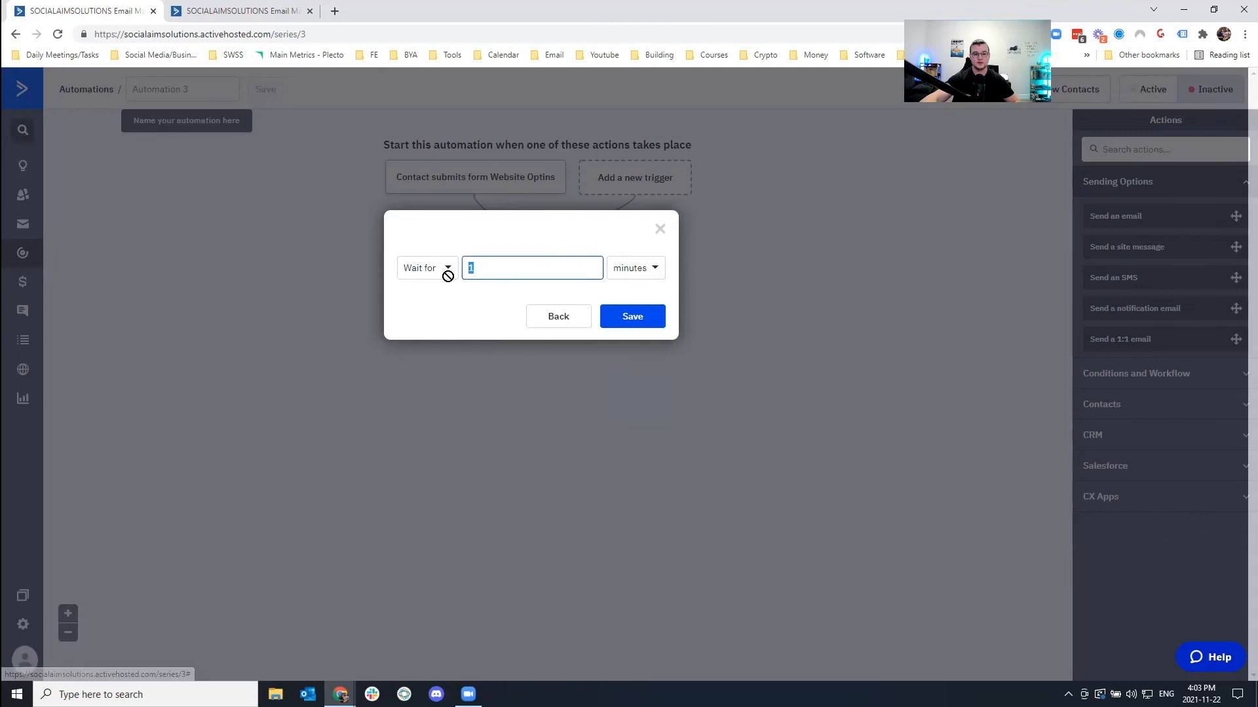
pyautogui.write('20')
pyautogui.click(642, 319)
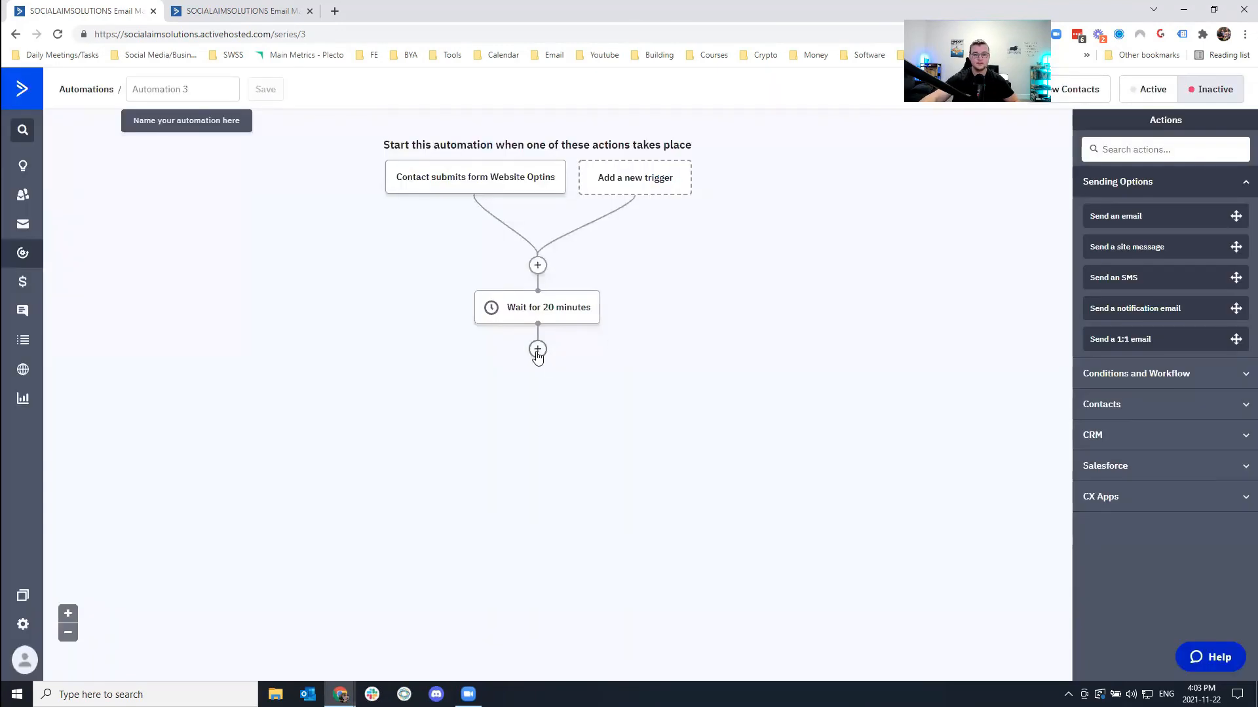
# Add a Send an email step and create a new email named 'Email 1 - After 20 Minutes'.
pyautogui.click(537, 350)
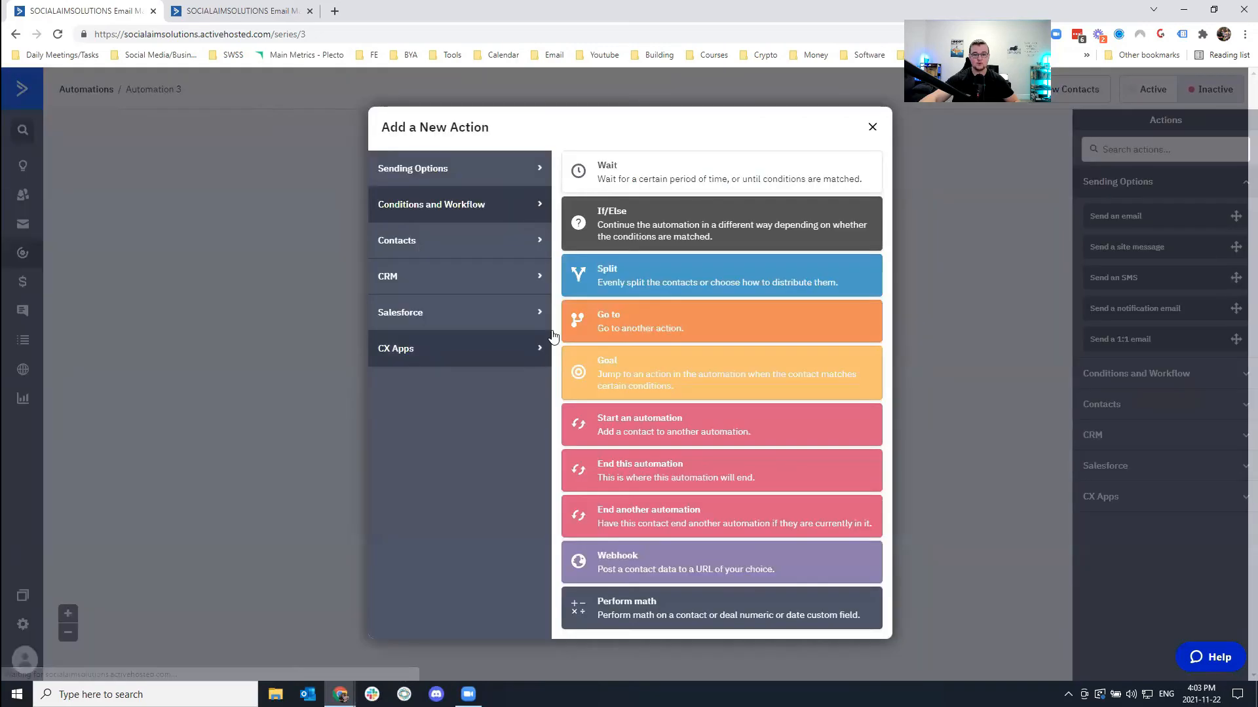
pyautogui.click(403, 175)
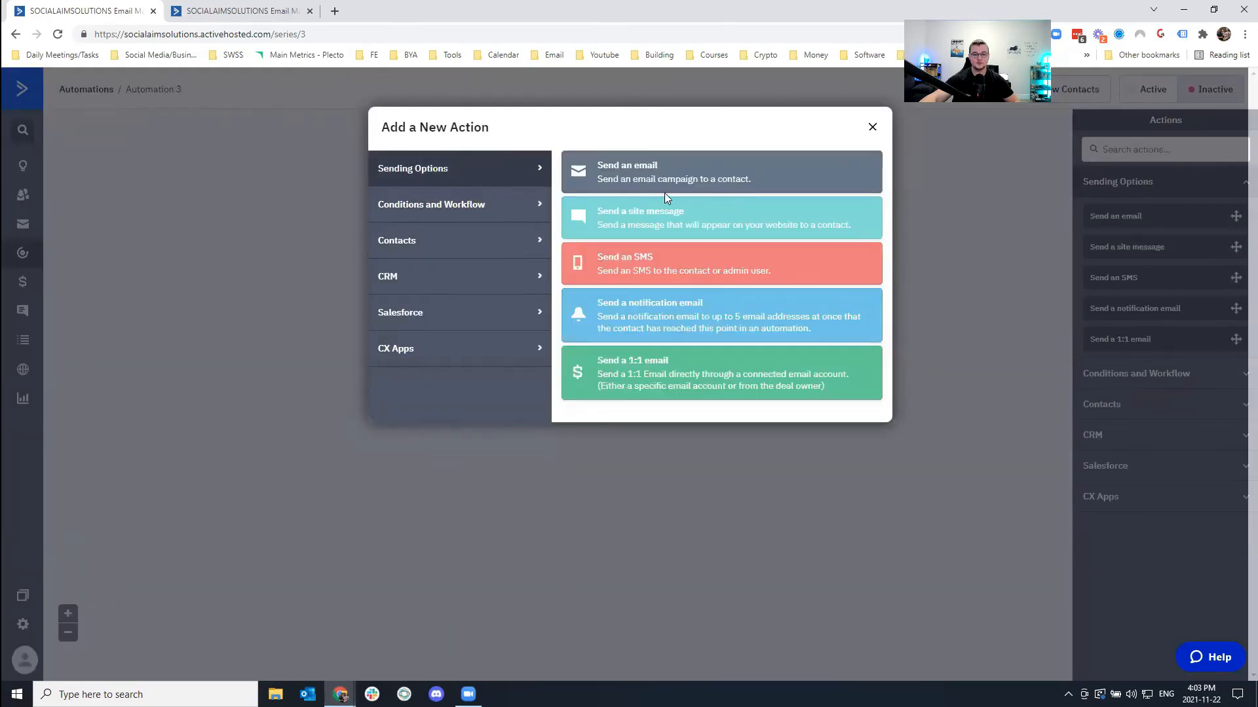
pyautogui.click(660, 170)
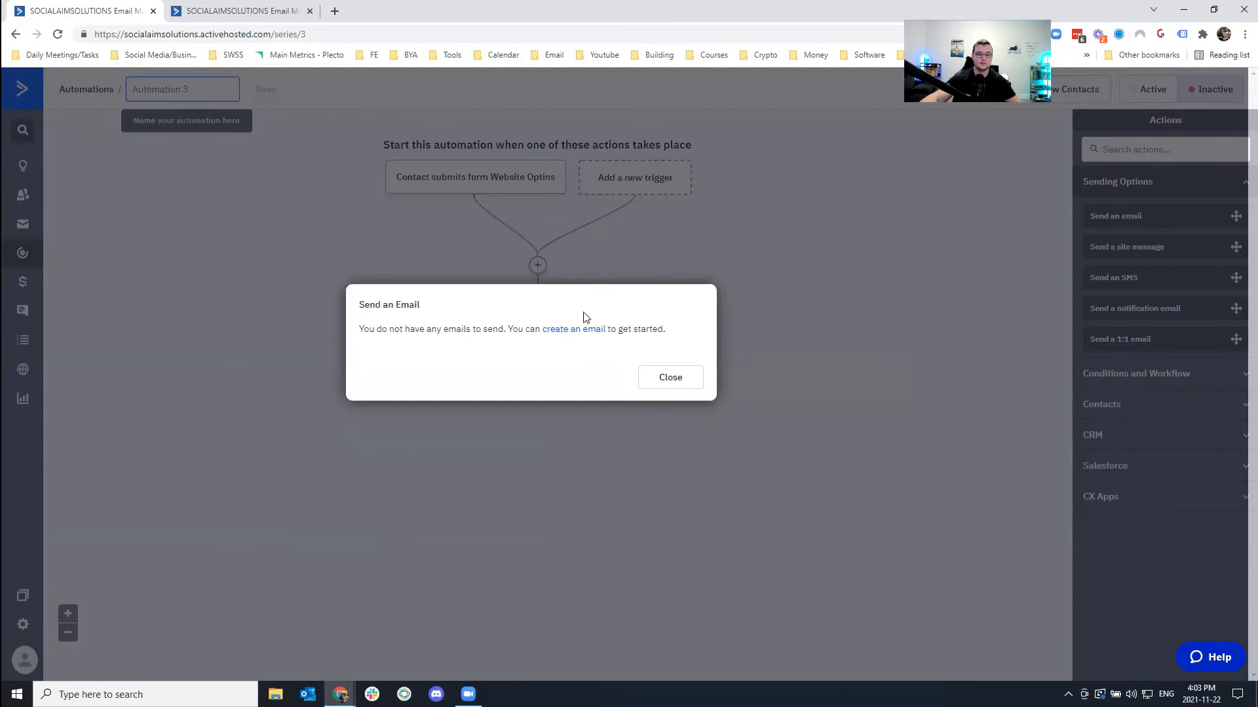
pyautogui.moveTo(365, 326); pyautogui.dragTo(500, 336)
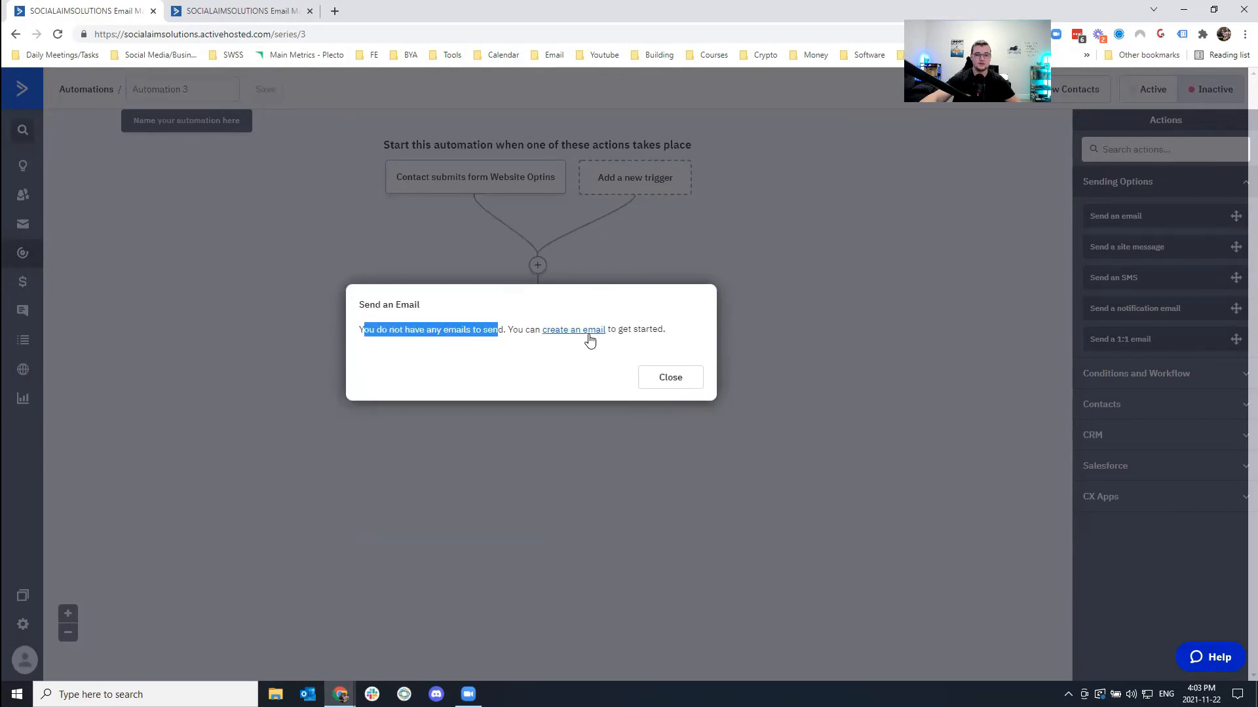
pyautogui.click(568, 330)
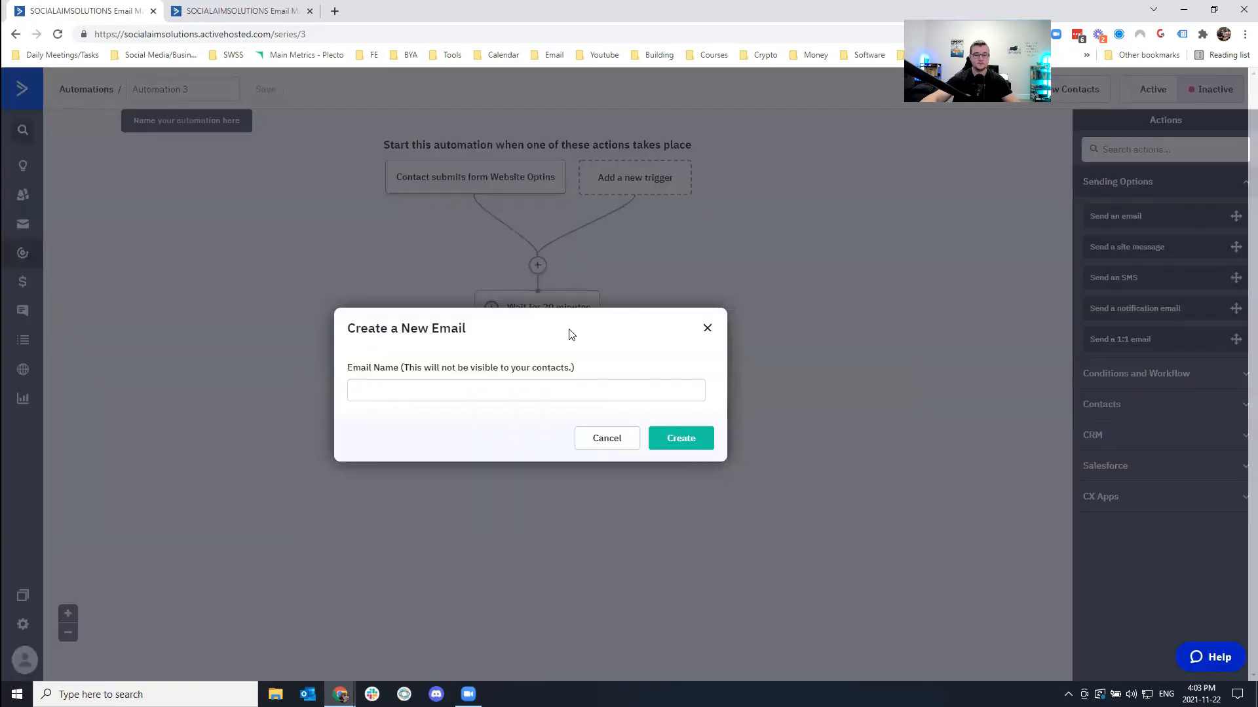
pyautogui.click(464, 385)
pyautogui.write('Ca')
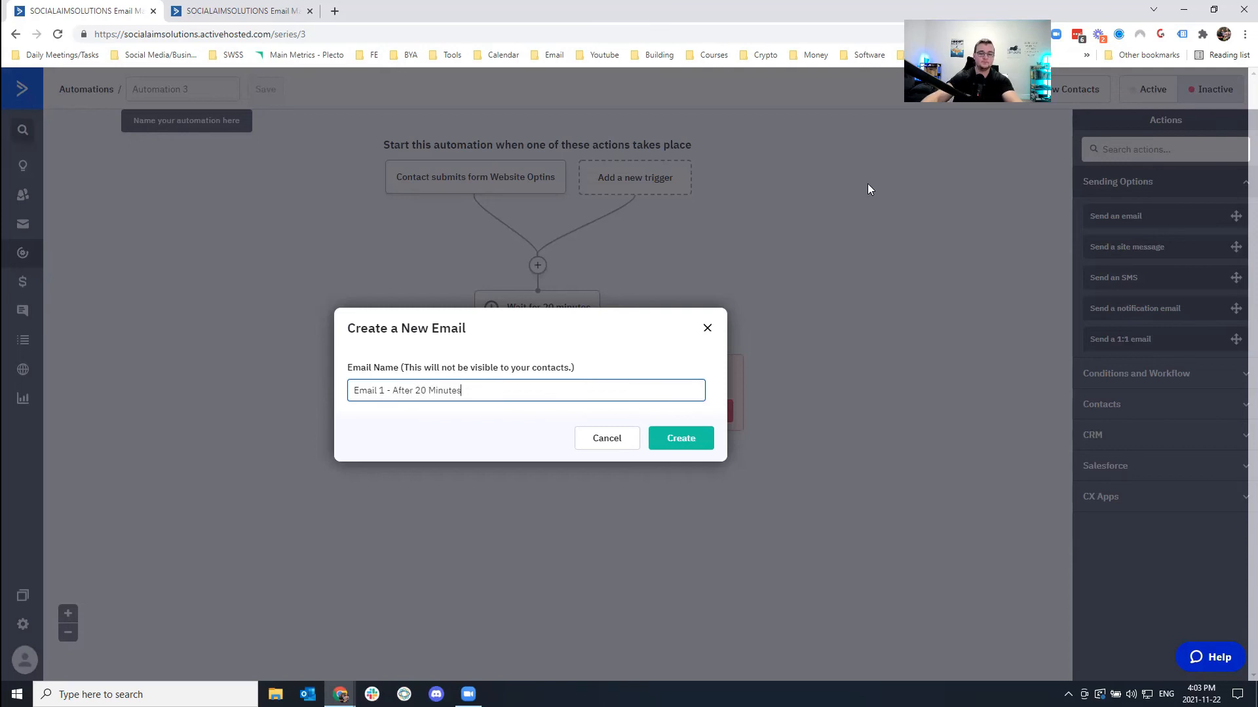
pyautogui.click(677, 432)
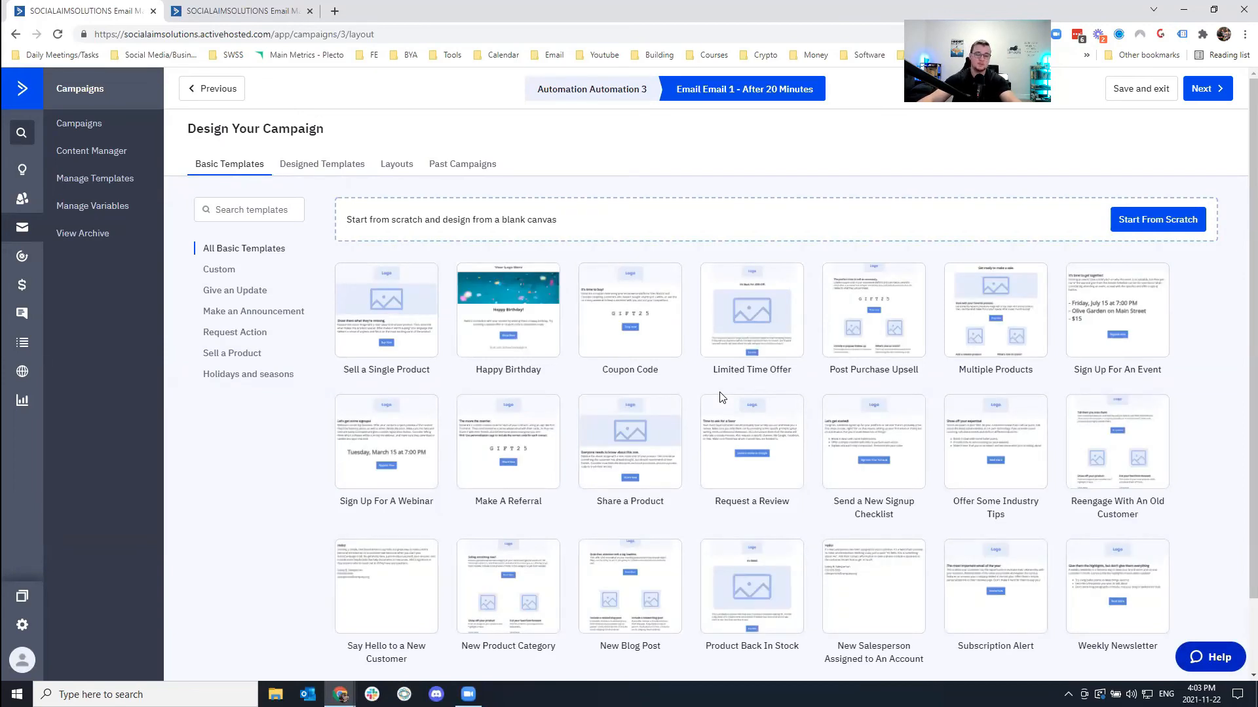
# Use My First Campaign from Past Campaigns as the email's design.
pyautogui.click(455, 163)
pyautogui.moveTo(379, 337)
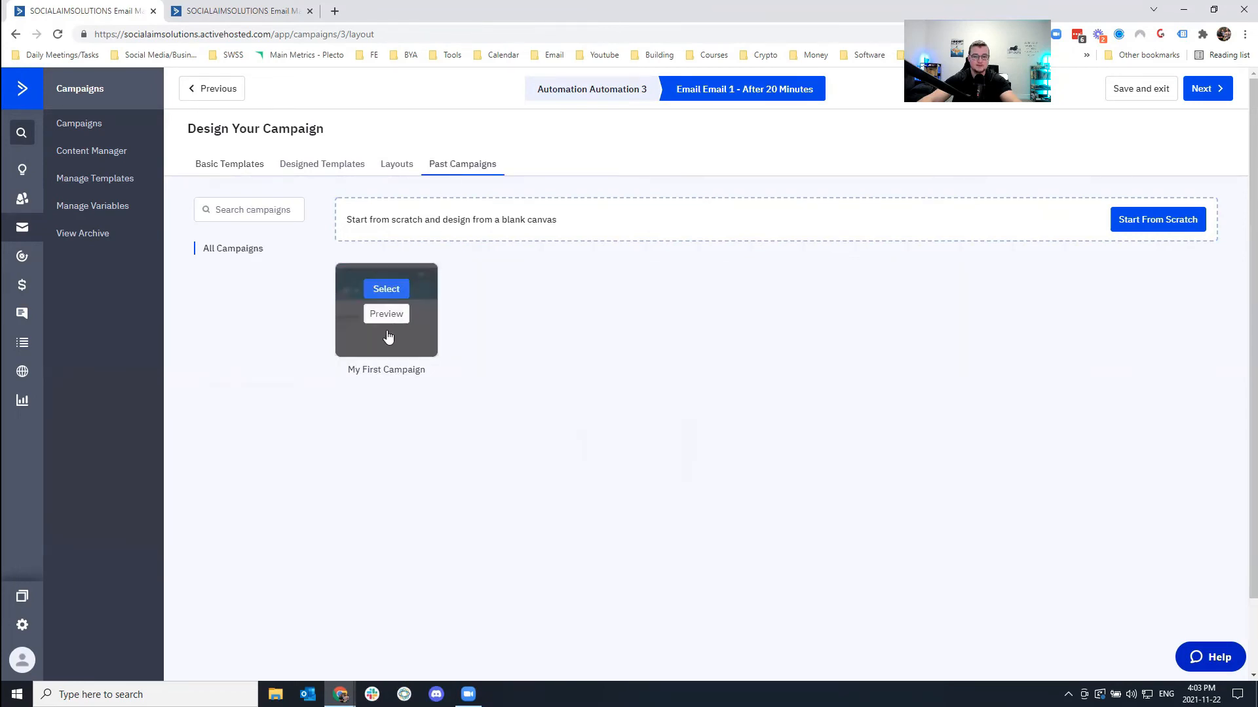
pyautogui.click(382, 290)
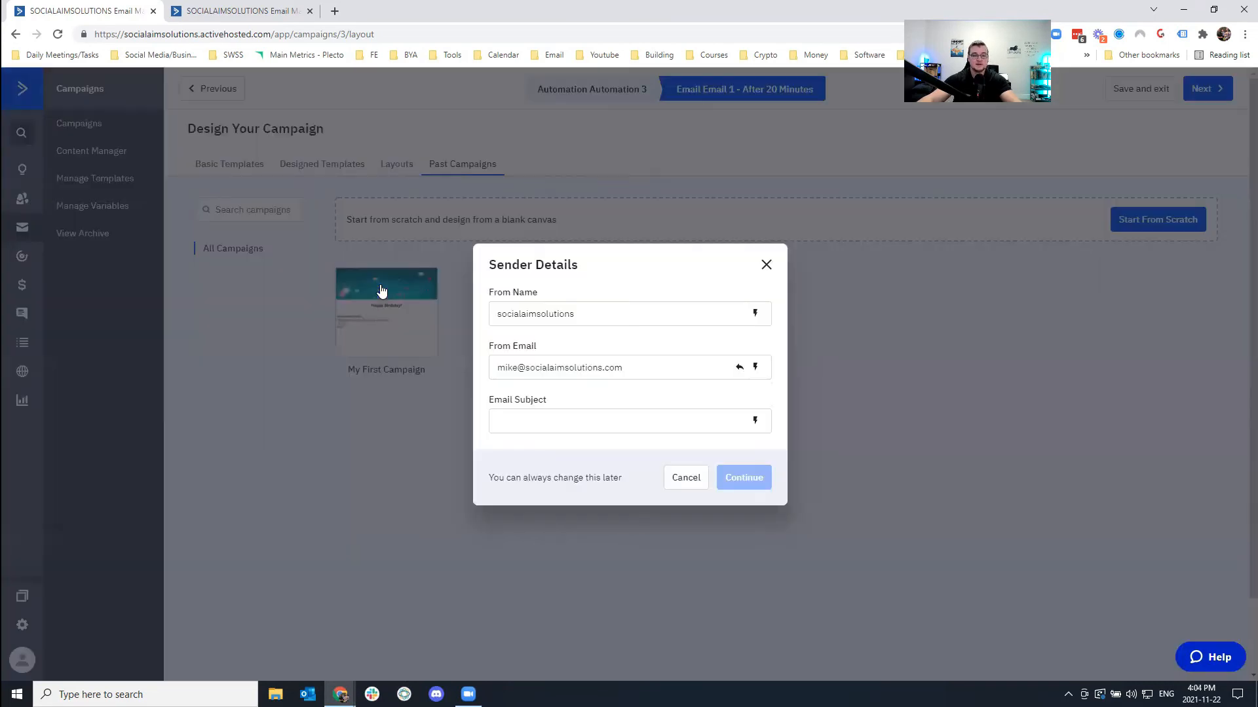
# Add a support reply-to address and subject 'Email 1', then save the email into the send step.
pyautogui.click(569, 412)
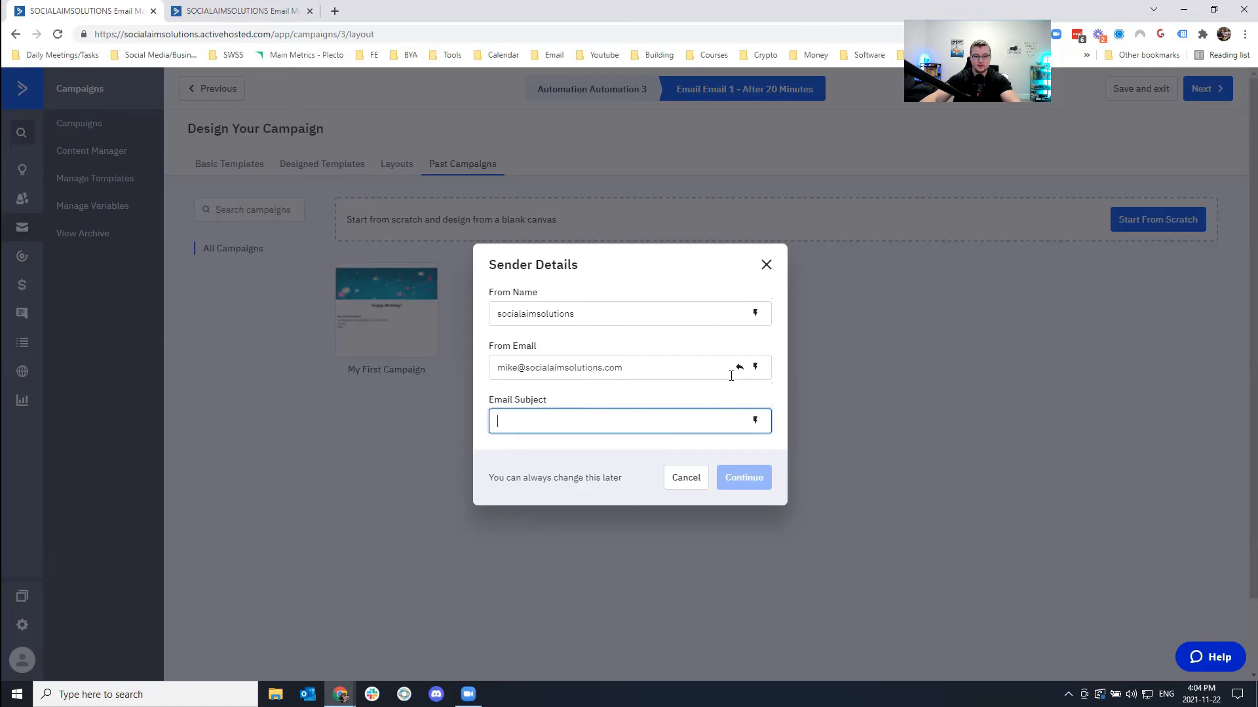
pyautogui.click(734, 368)
pyautogui.click(552, 390)
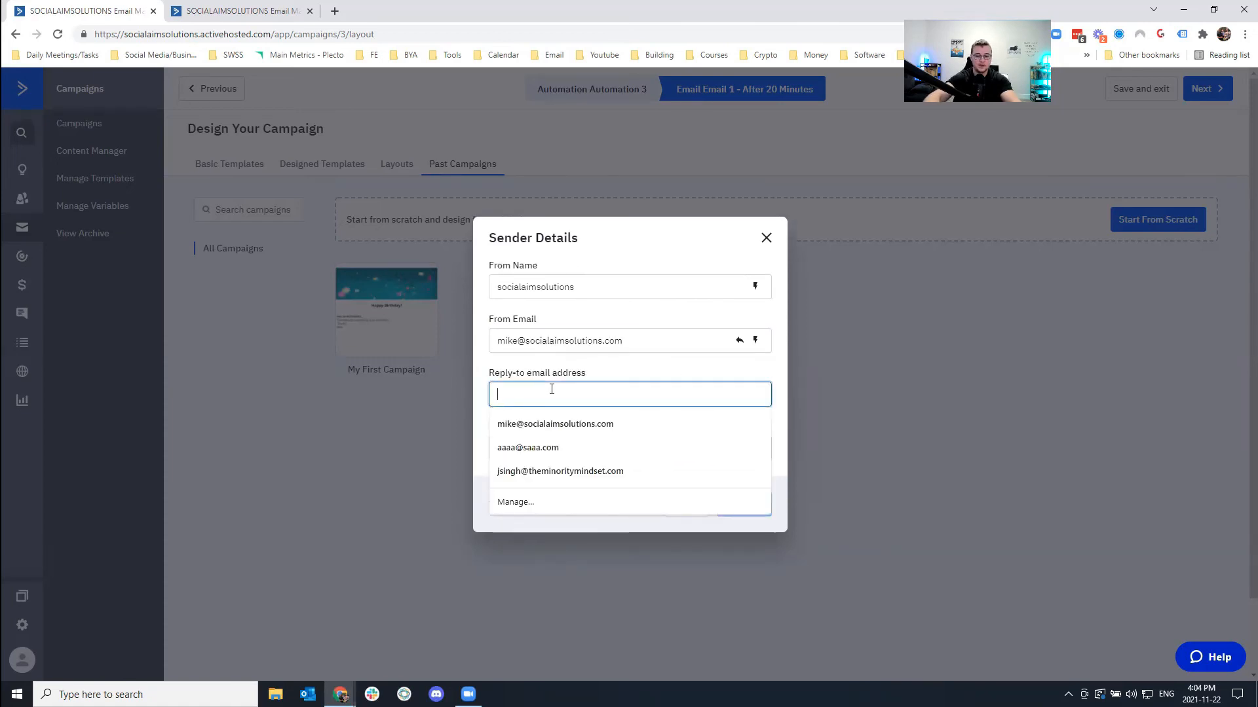
pyautogui.press('Tab')
pyautogui.write('Email 1')
pyautogui.click(755, 504)
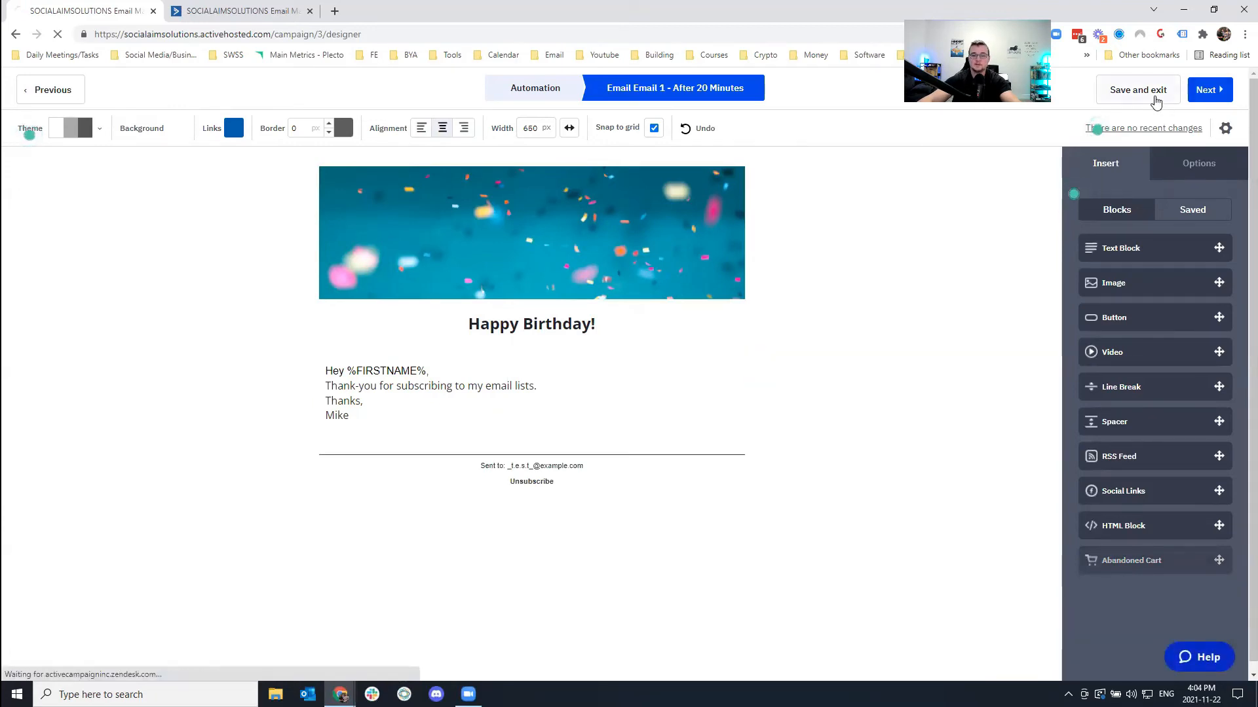
pyautogui.click(1138, 89)
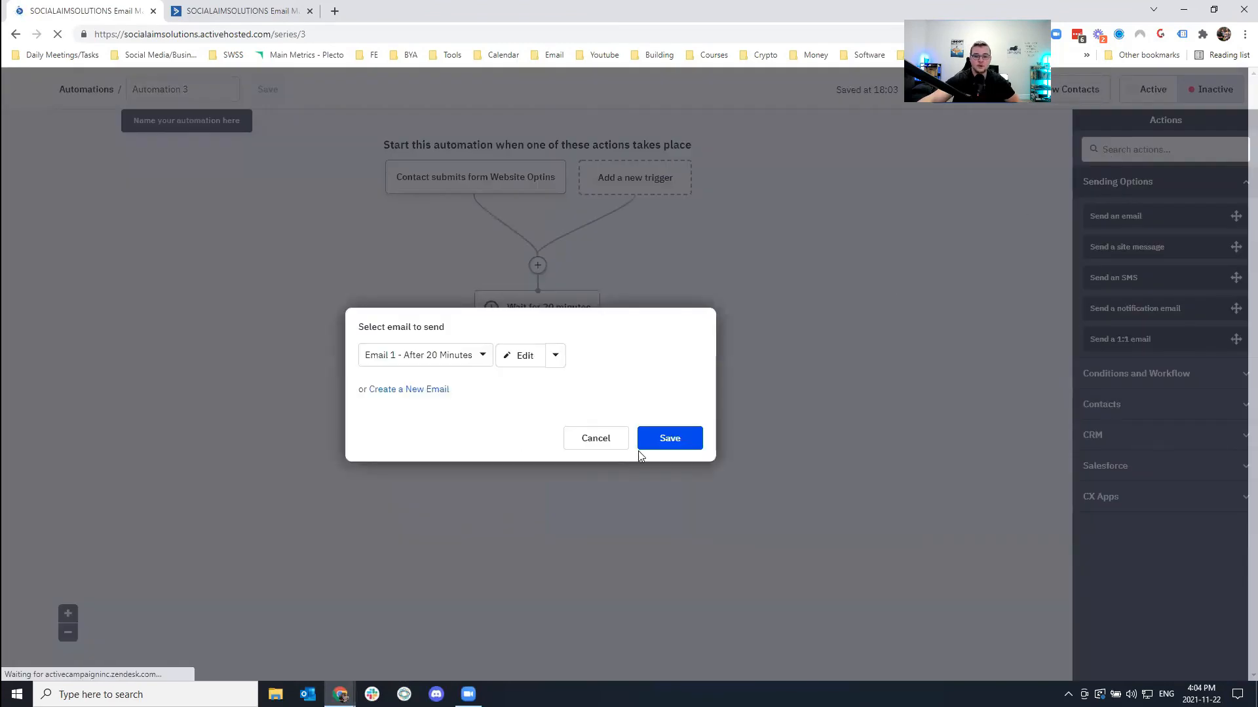
pyautogui.click(676, 440)
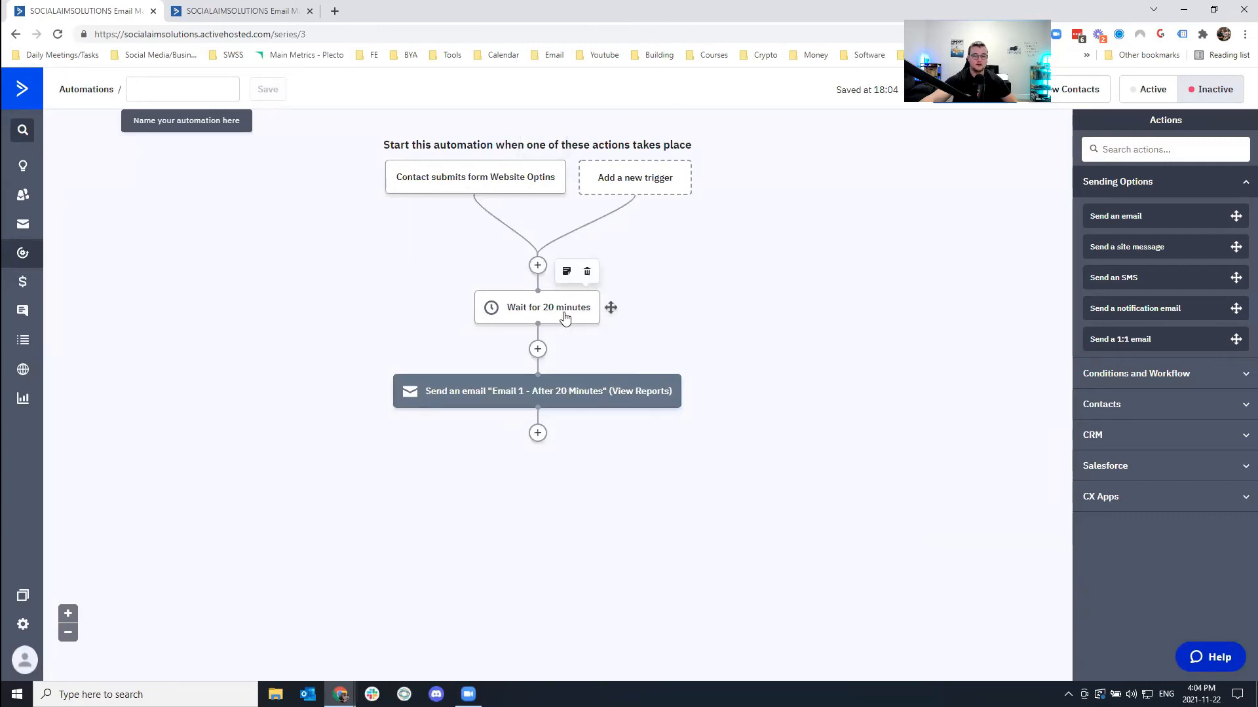
# Add a 'Wait for 1 day(s)' step after the first email.
pyautogui.click(537, 433)
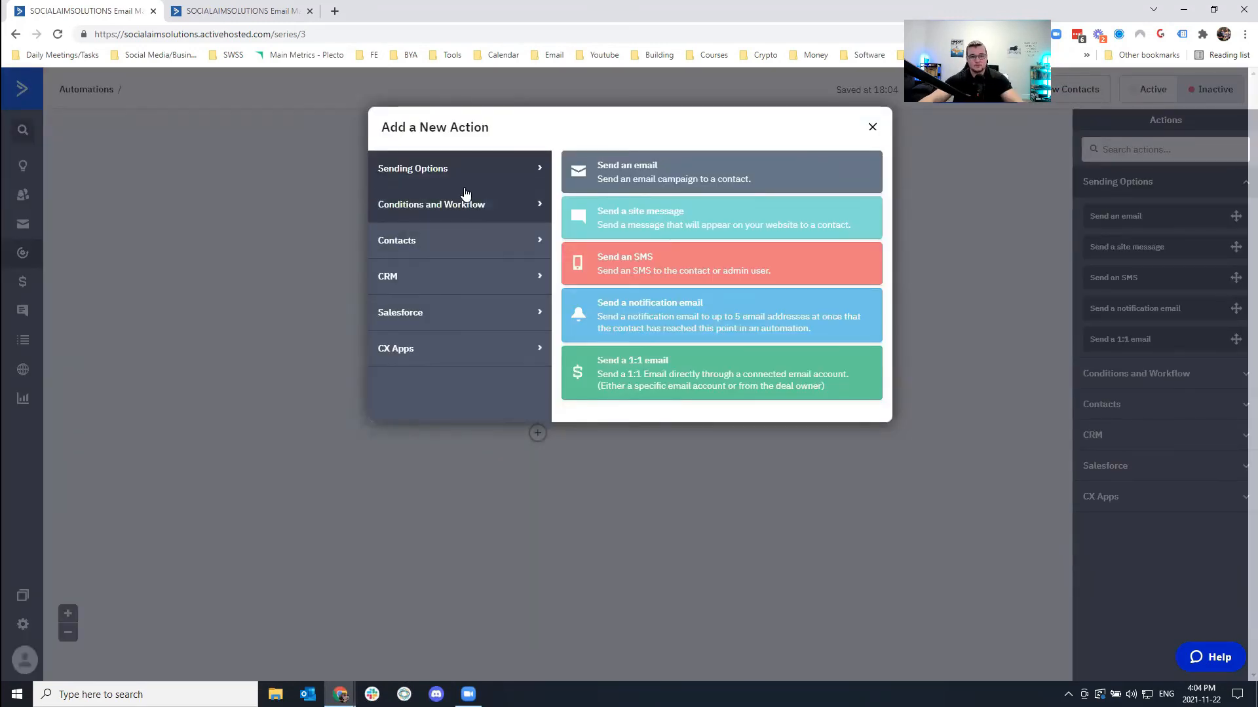
pyautogui.click(465, 217)
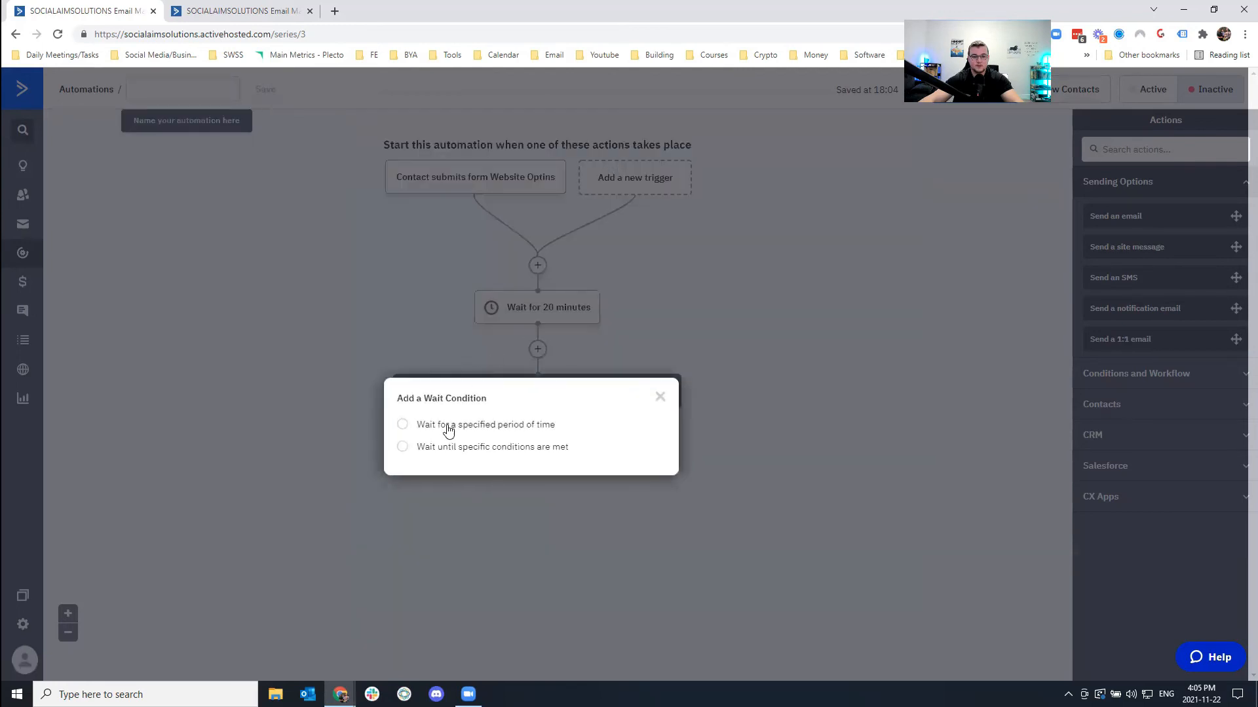
pyautogui.press('Escape')
pyautogui.click(537, 430)
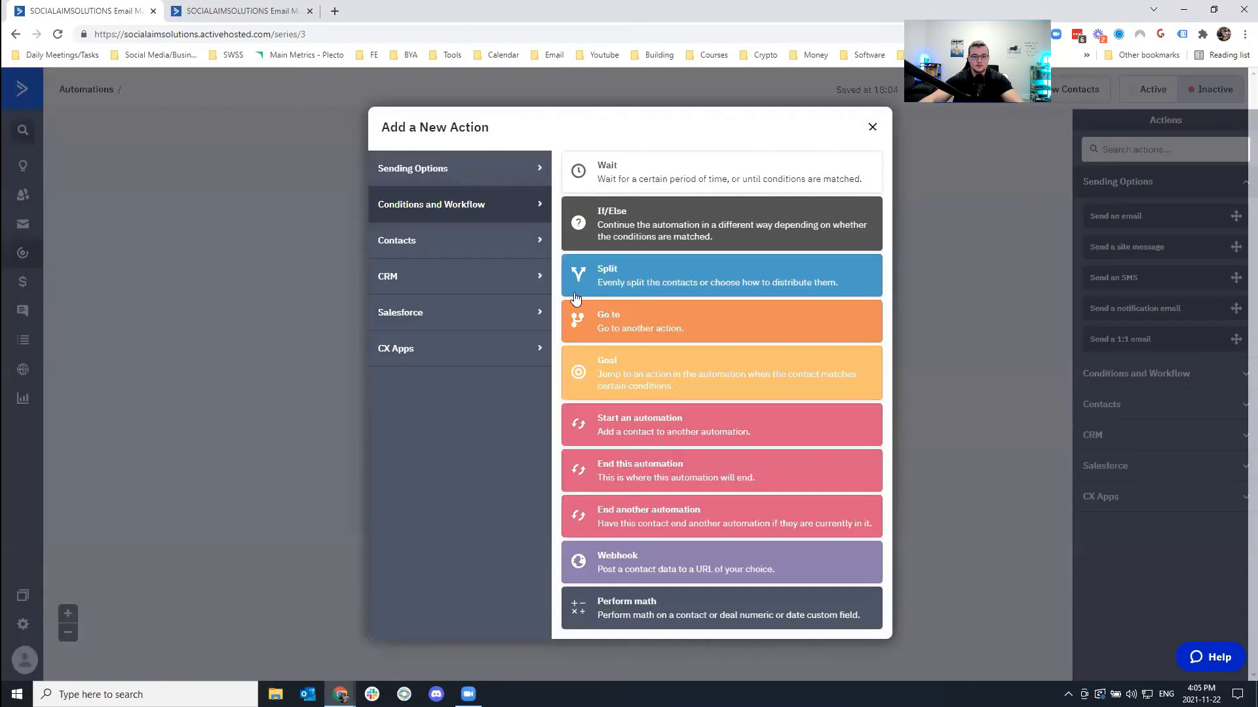
pyautogui.click(624, 184)
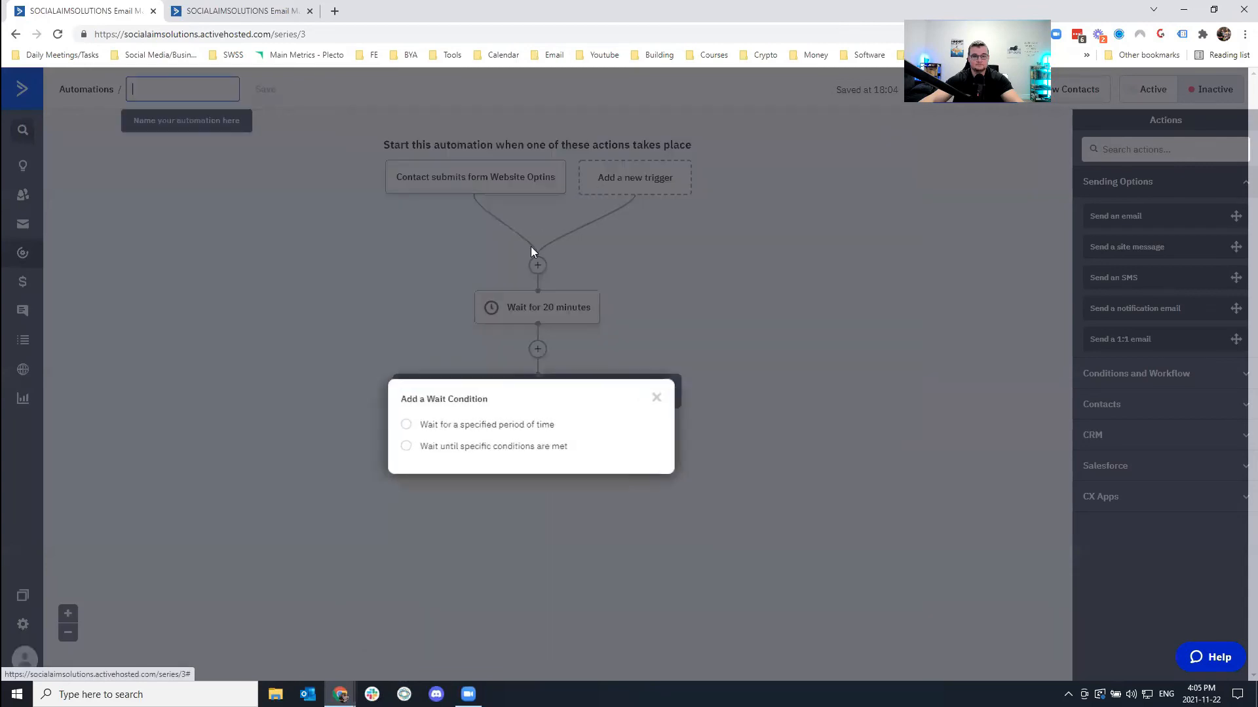
pyautogui.click(469, 425)
pyautogui.click(629, 484)
# Add a second send of 'Email 1 - After 20 Minutes' after the one-day wait.
pyautogui.click(532, 494)
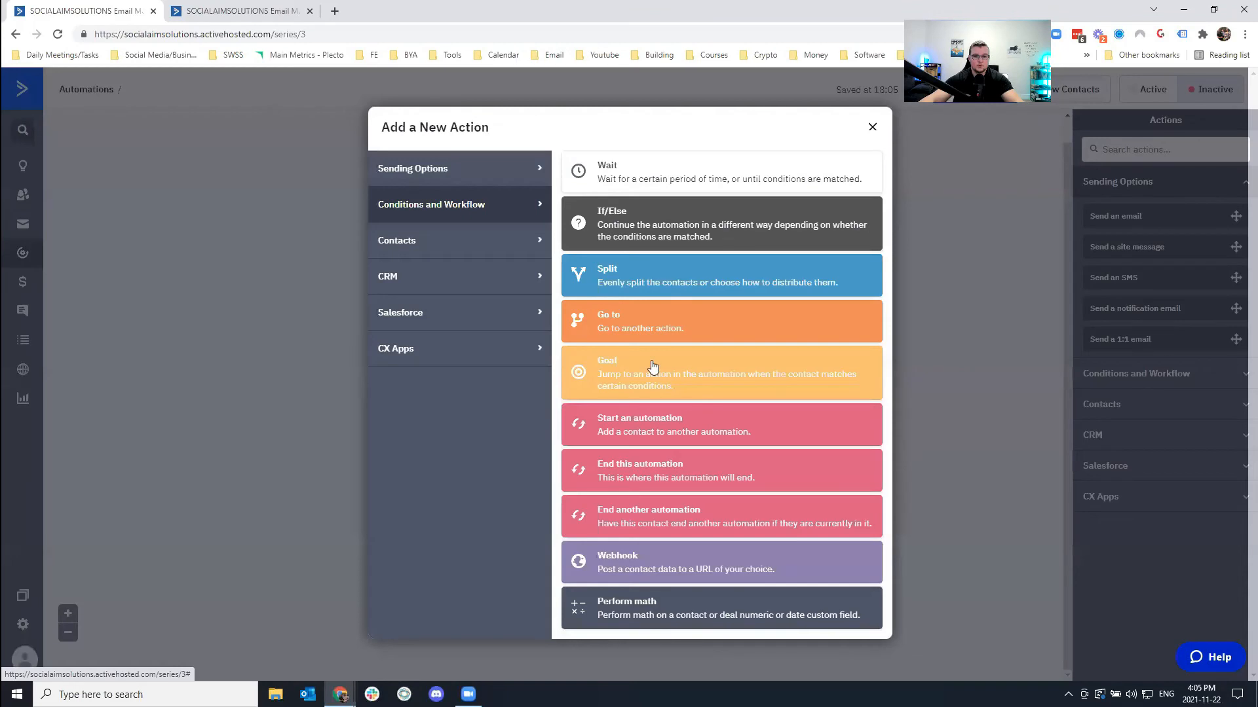
pyautogui.click(449, 181)
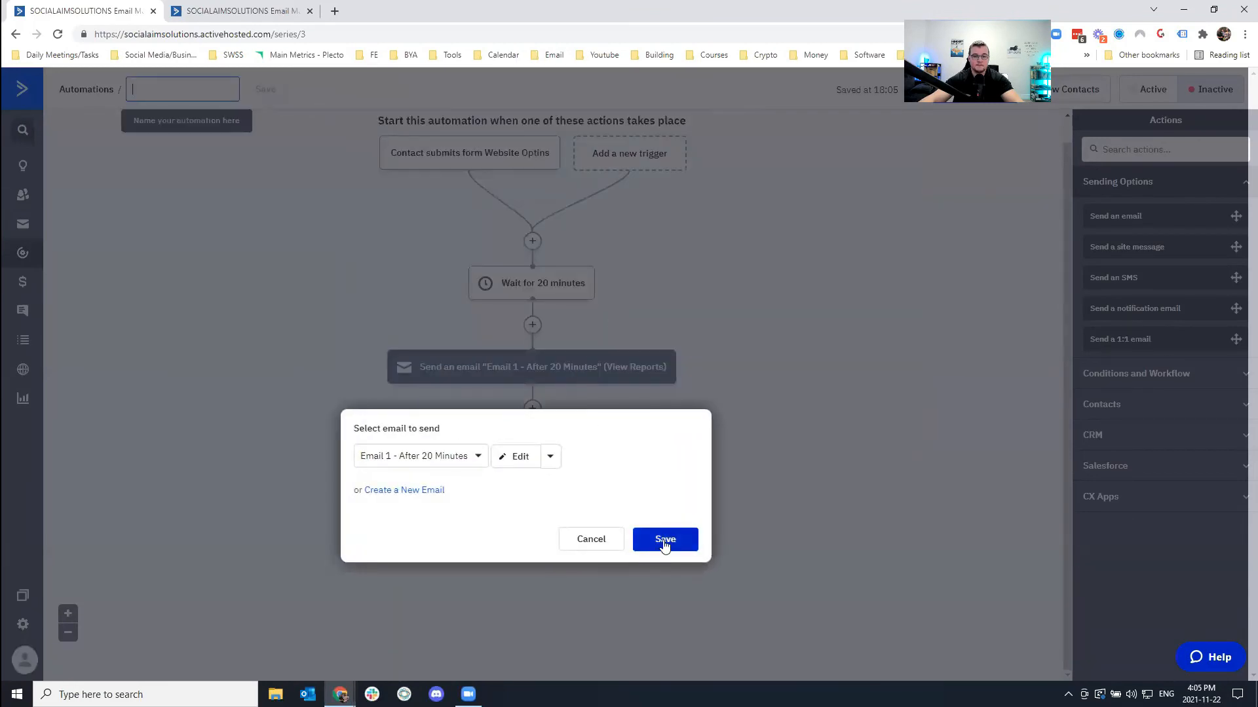
pyautogui.click(664, 540)
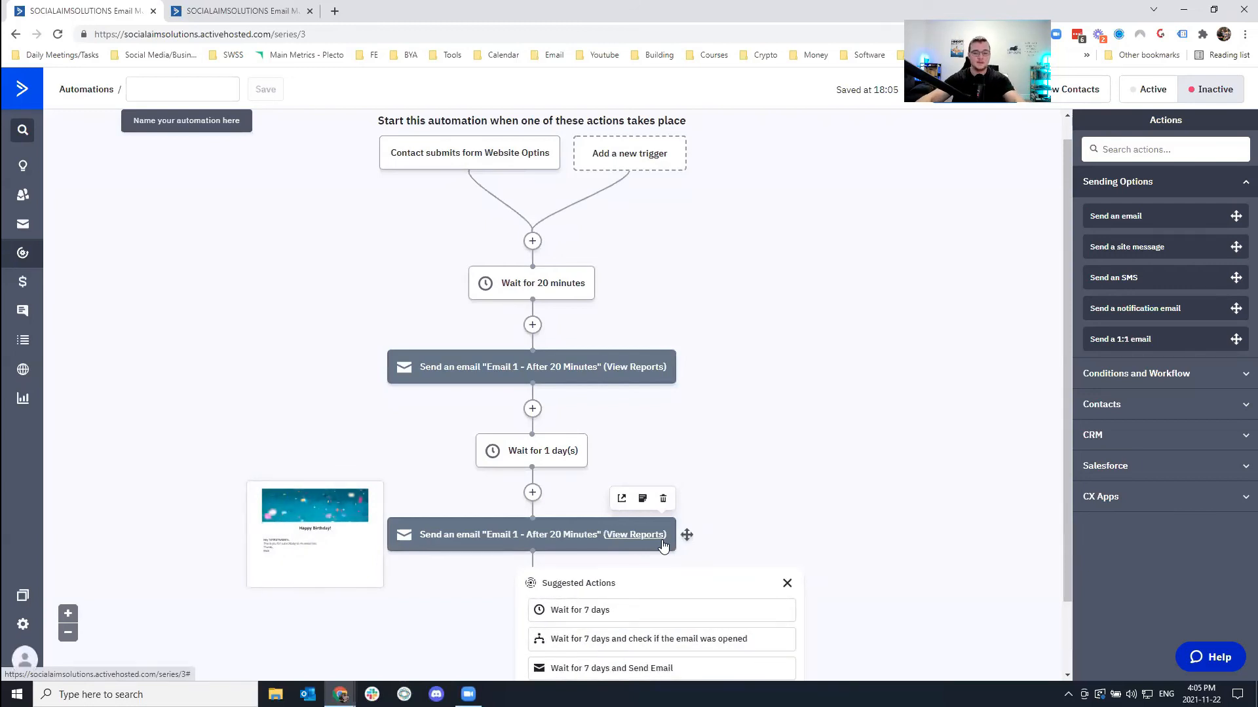
pyautogui.scroll(-1, 818, 556)
pyautogui.click(787, 519)
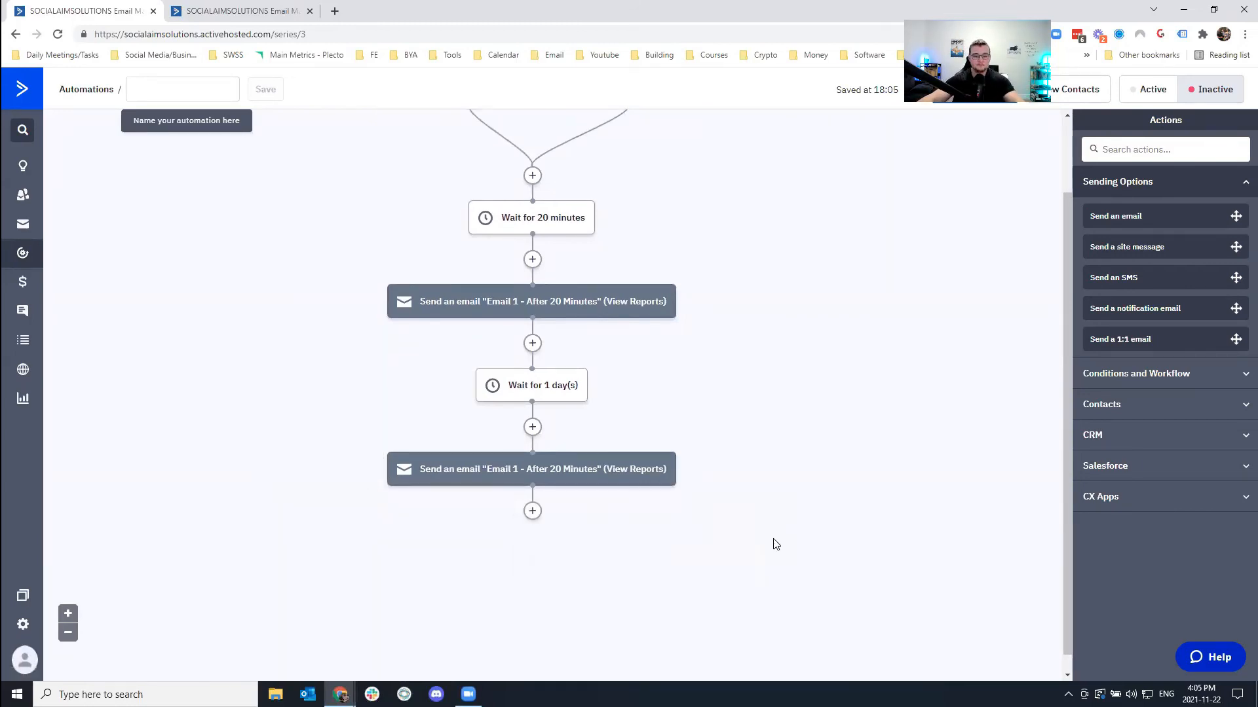
# Try adding split steps after the second email, abandoning both attempts.
pyautogui.click(532, 427)
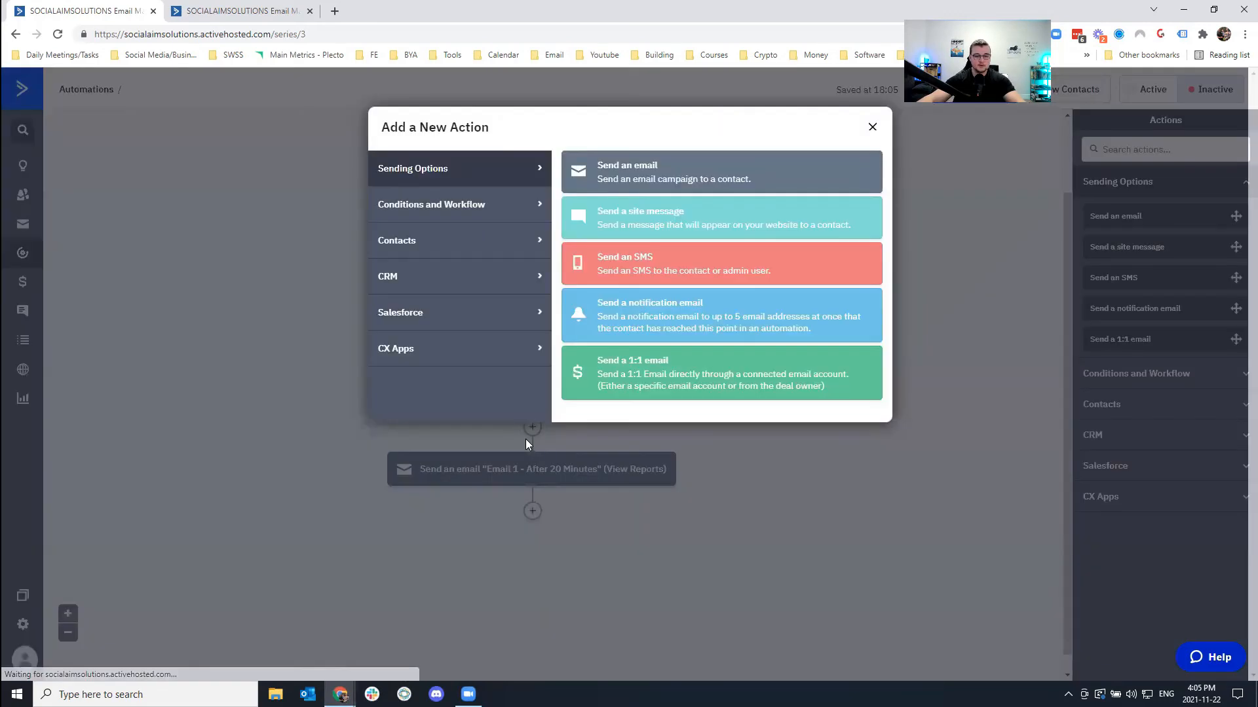
pyautogui.click(460, 211)
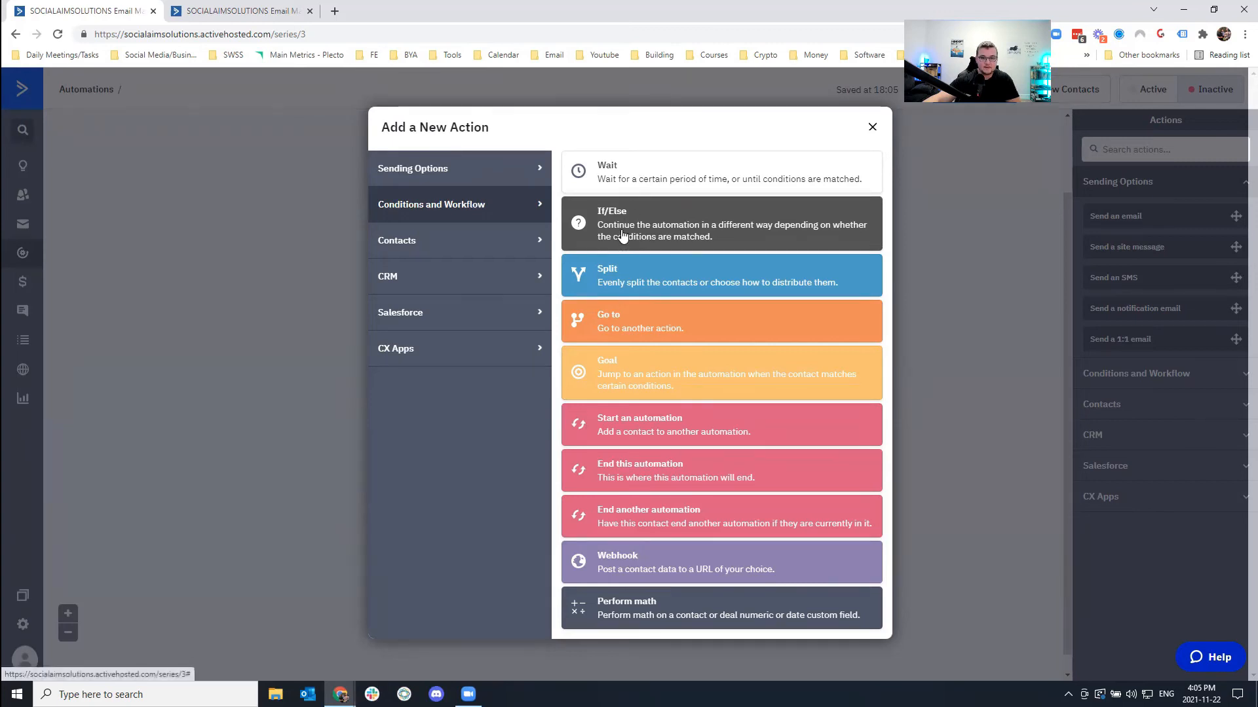
pyautogui.click(639, 265)
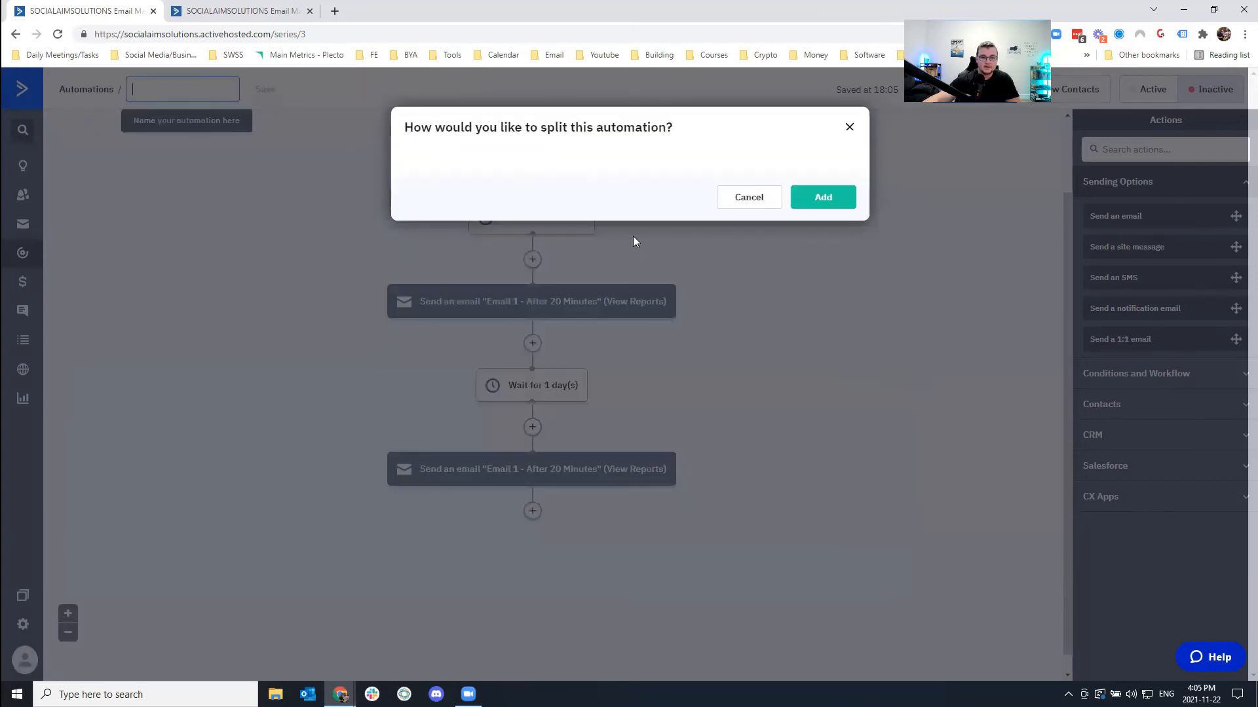
pyautogui.click(510, 191)
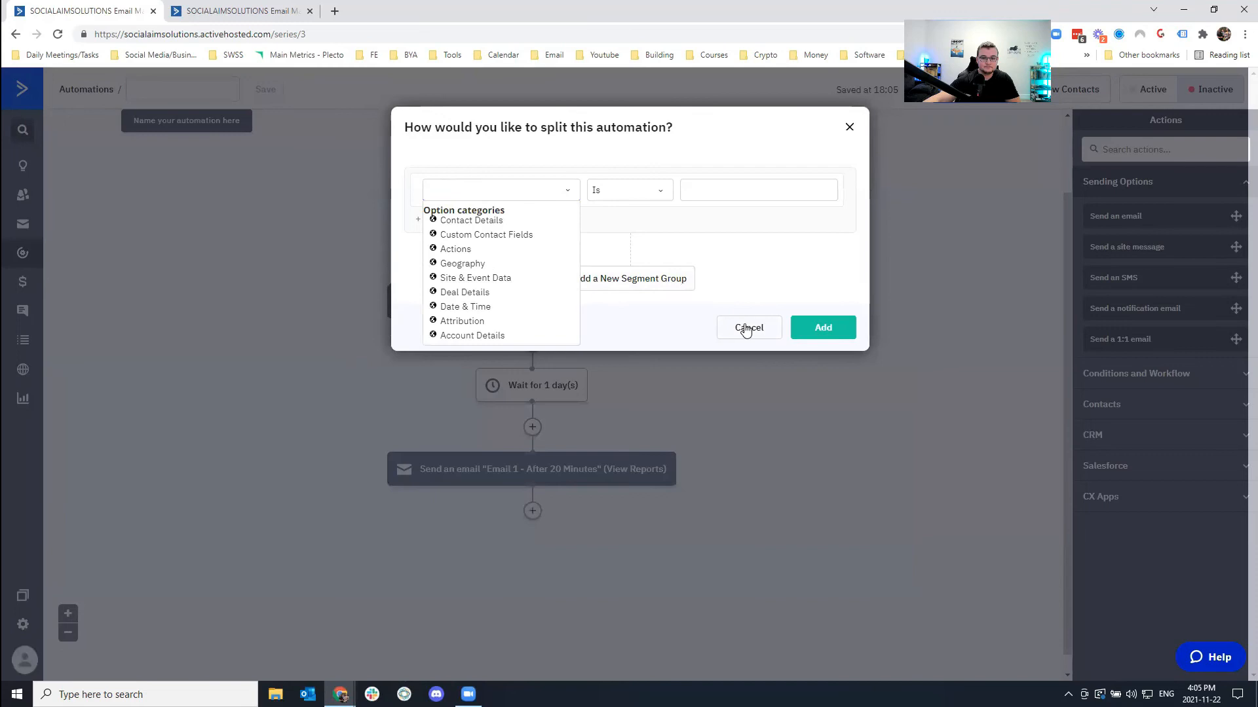
pyautogui.click(733, 336)
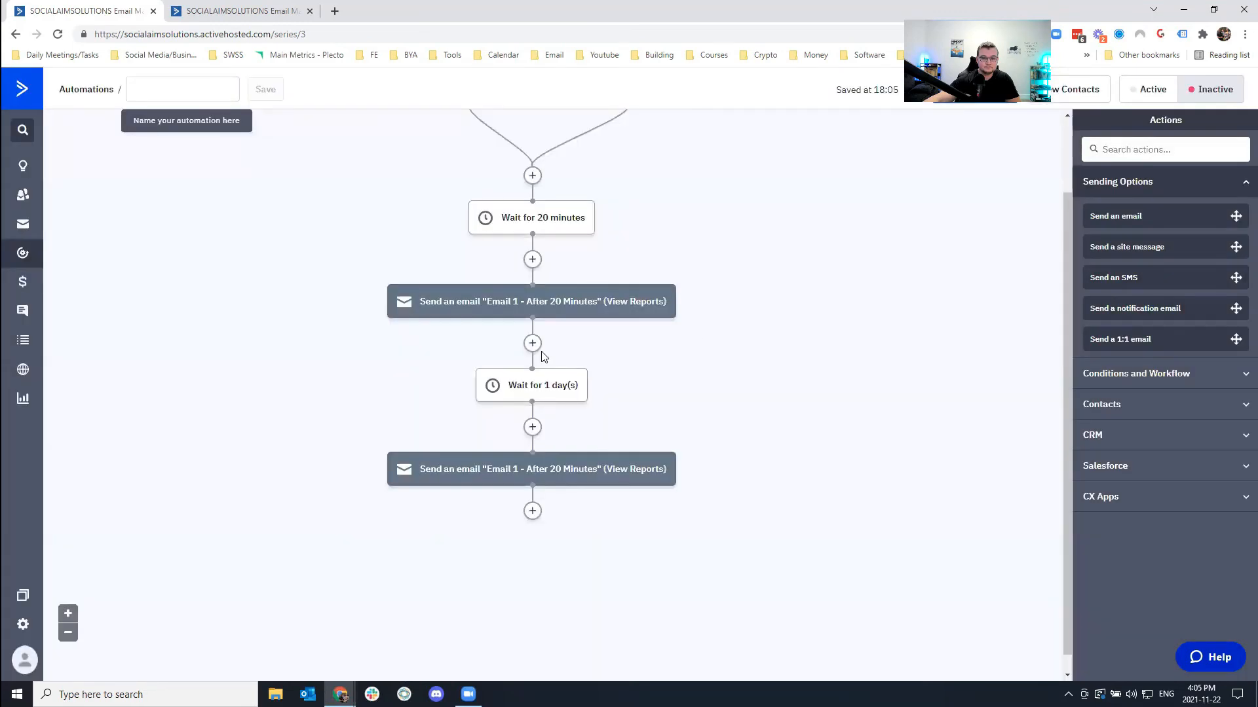
pyautogui.click(532, 511)
pyautogui.click(621, 279)
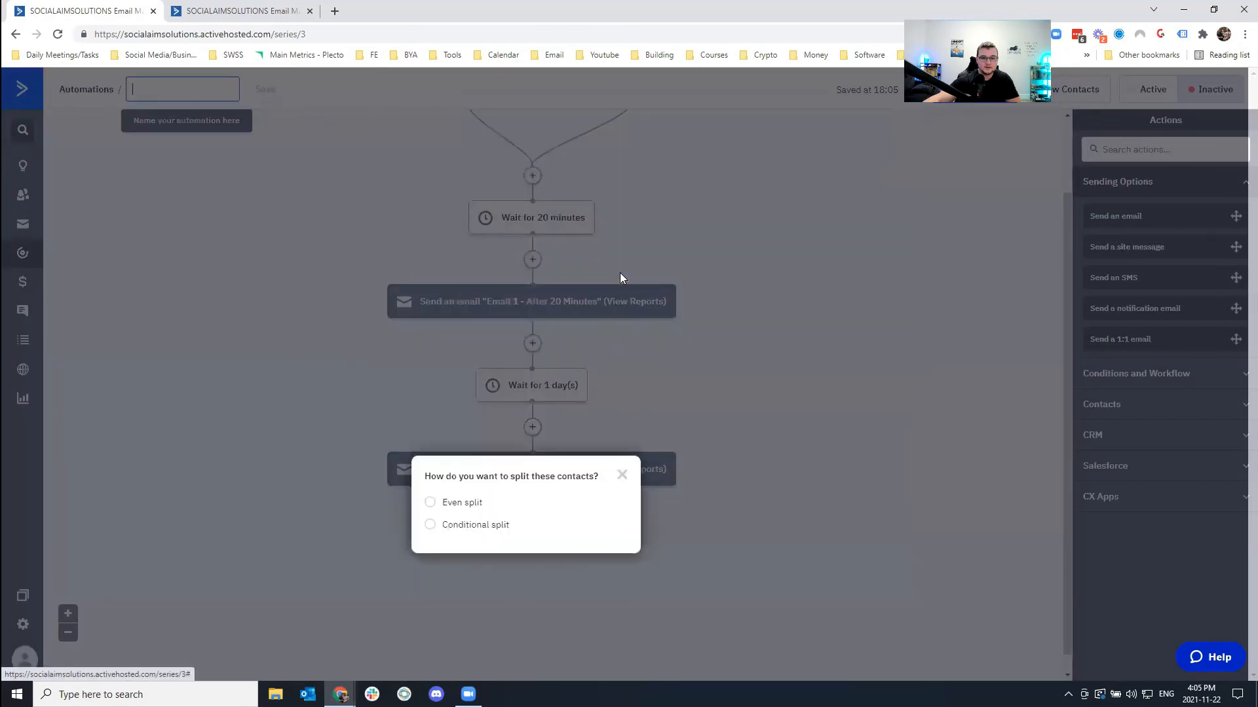
pyautogui.click(472, 528)
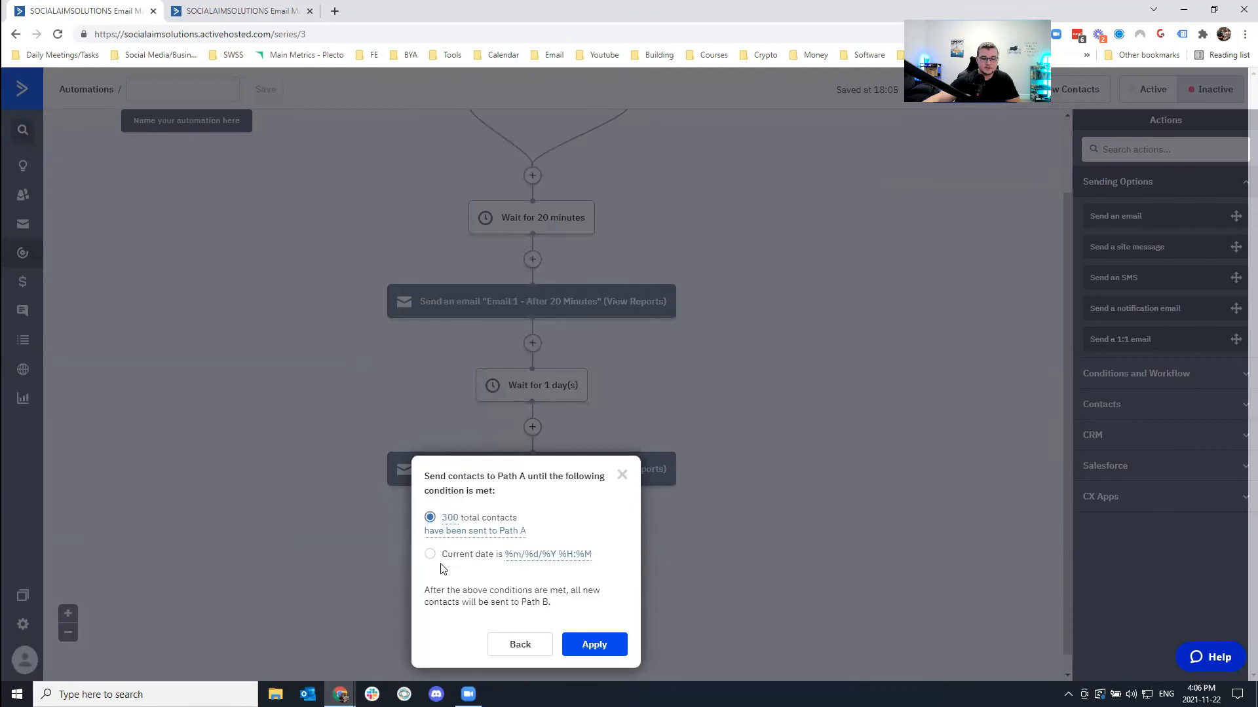
pyautogui.click(623, 475)
# Add a condition checking that the contact's tag 'realtors' does not exist.
pyautogui.click(531, 511)
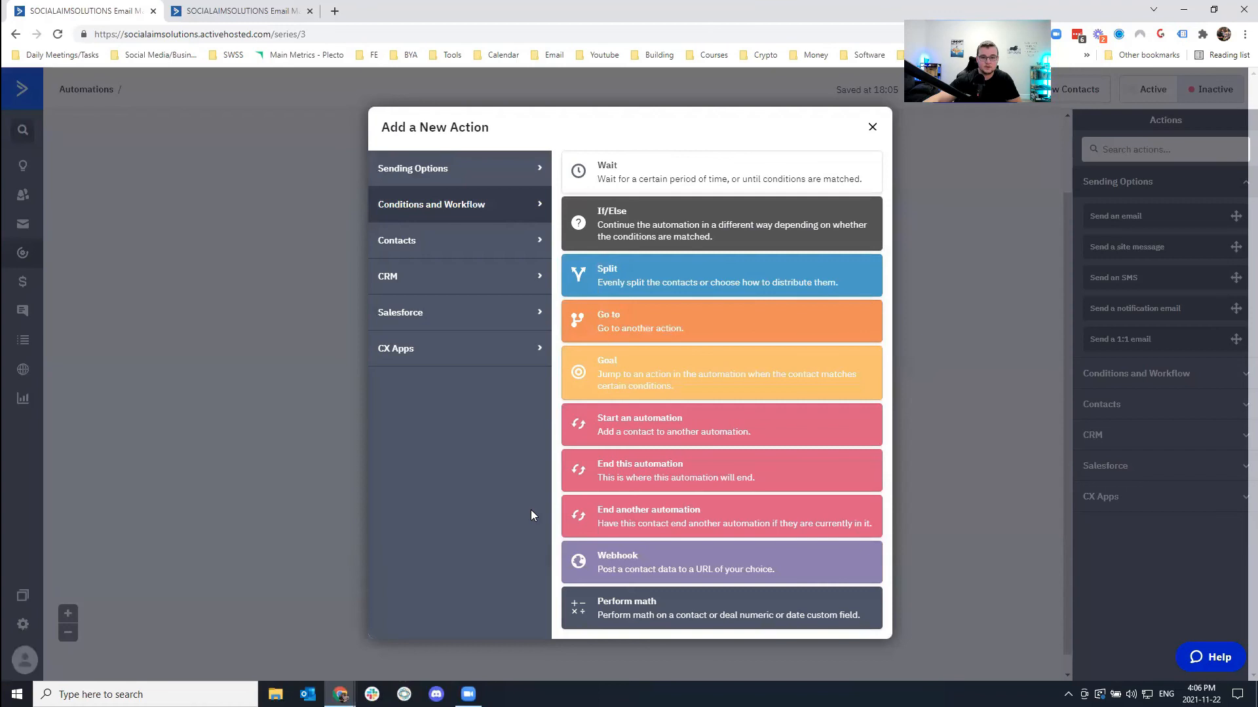
pyautogui.click(629, 379)
pyautogui.click(484, 187)
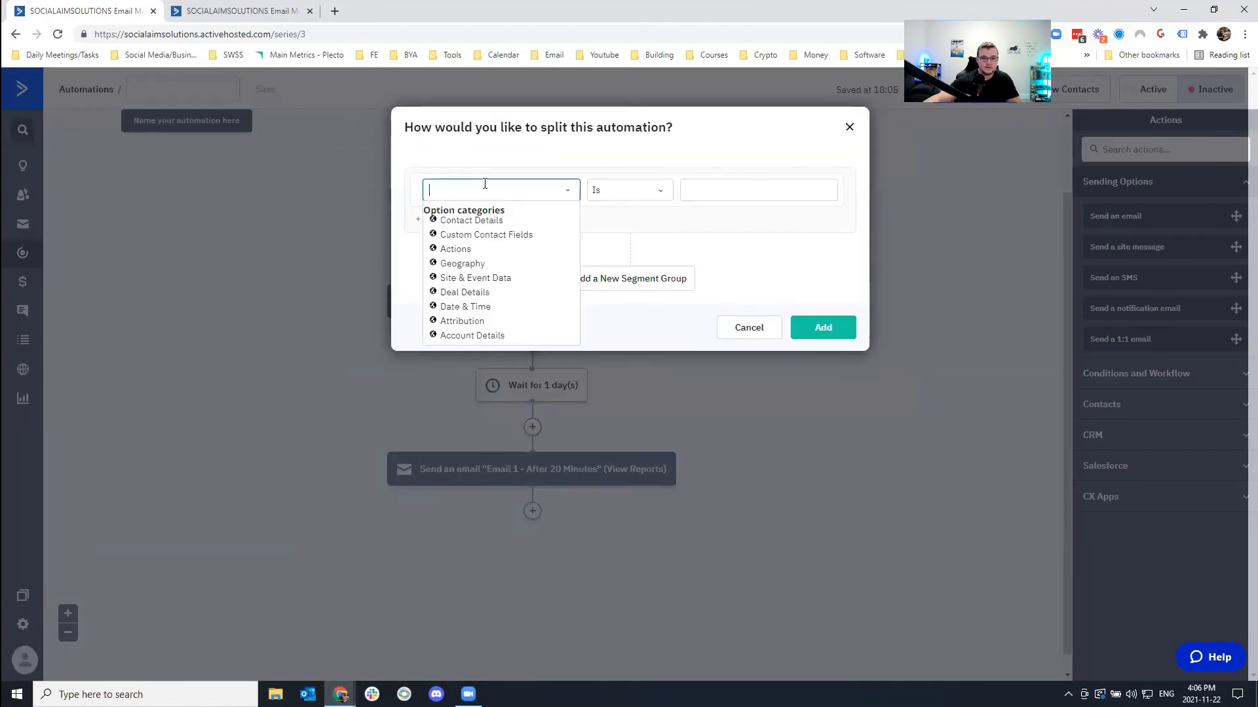
pyautogui.click(490, 223)
pyautogui.click(437, 393)
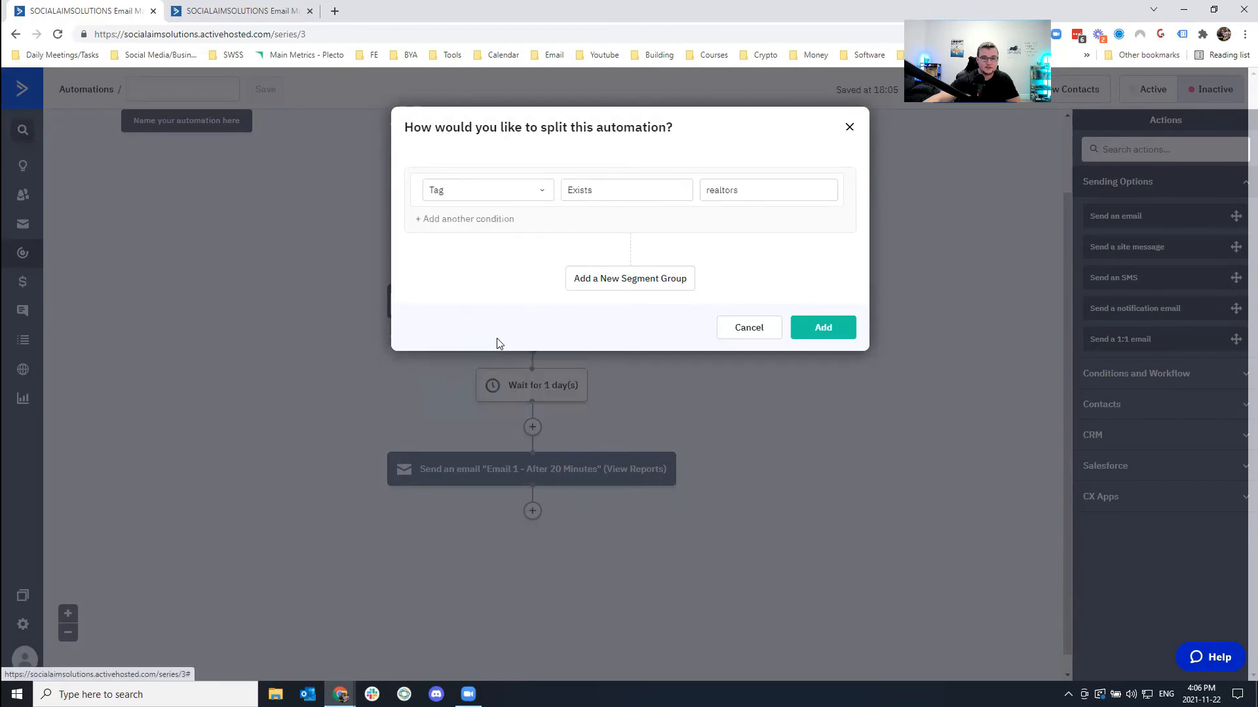
pyautogui.click(611, 188)
pyautogui.click(608, 225)
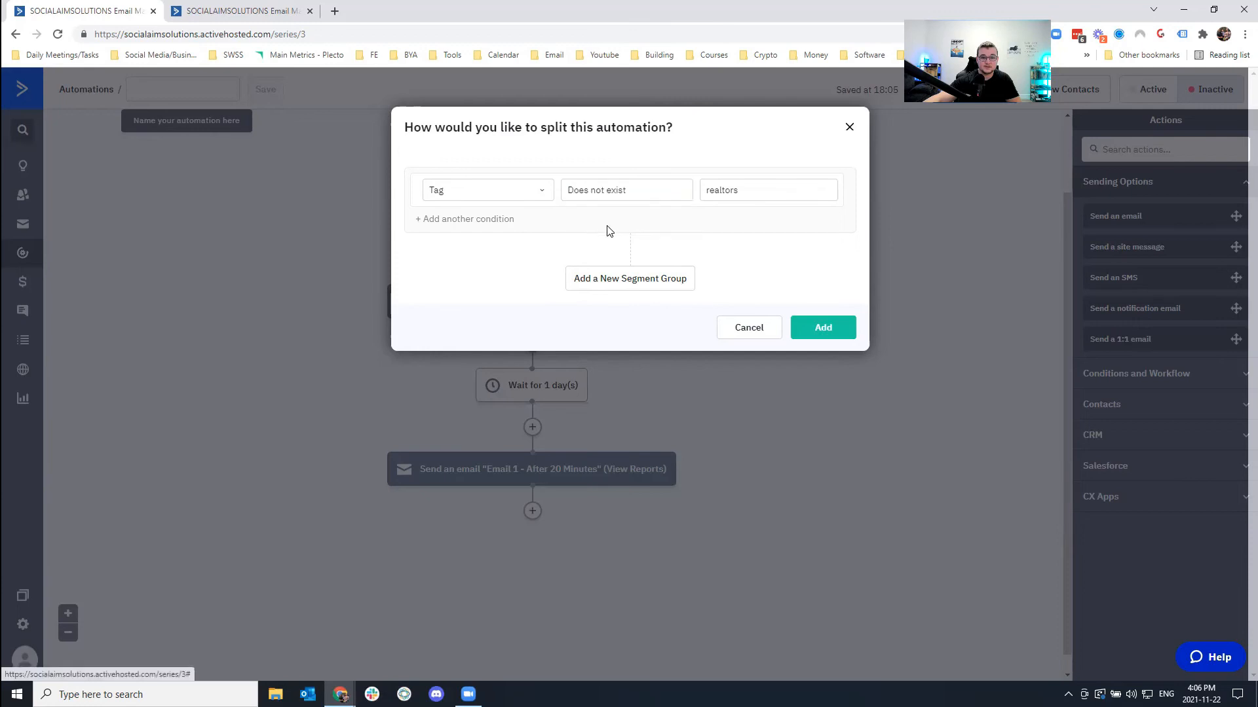
pyautogui.click(795, 329)
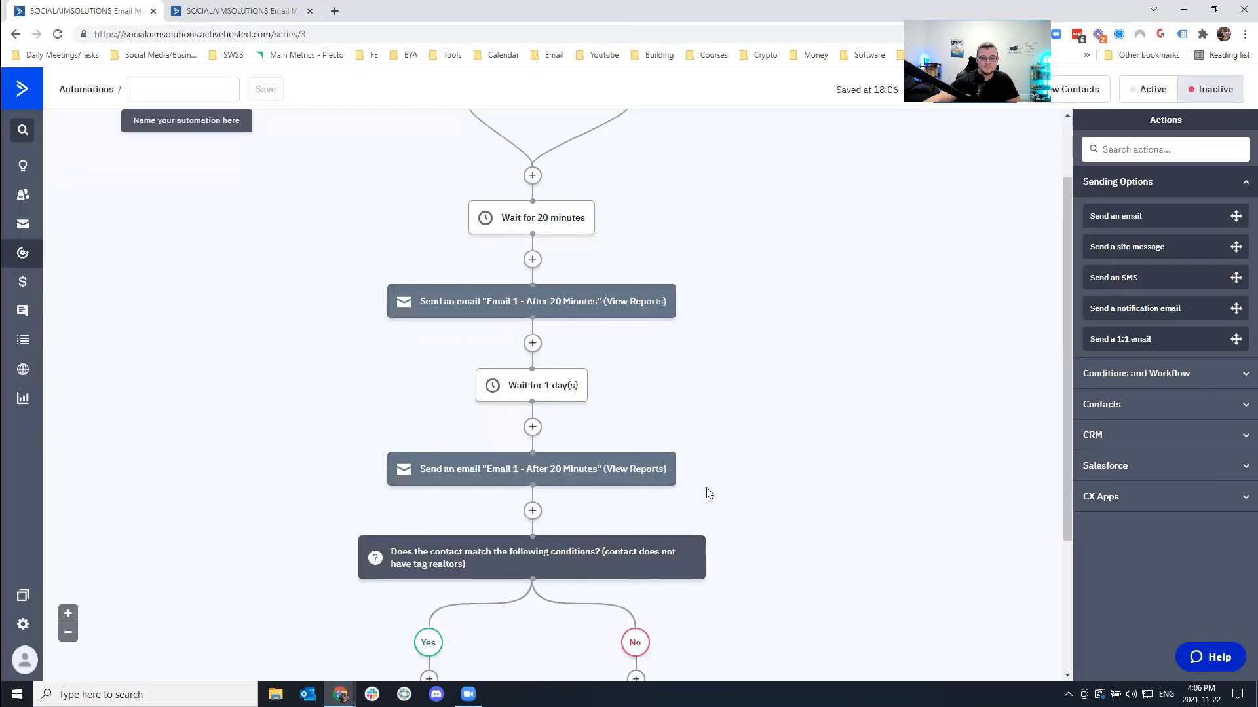
pyautogui.scroll(-3, 707, 493)
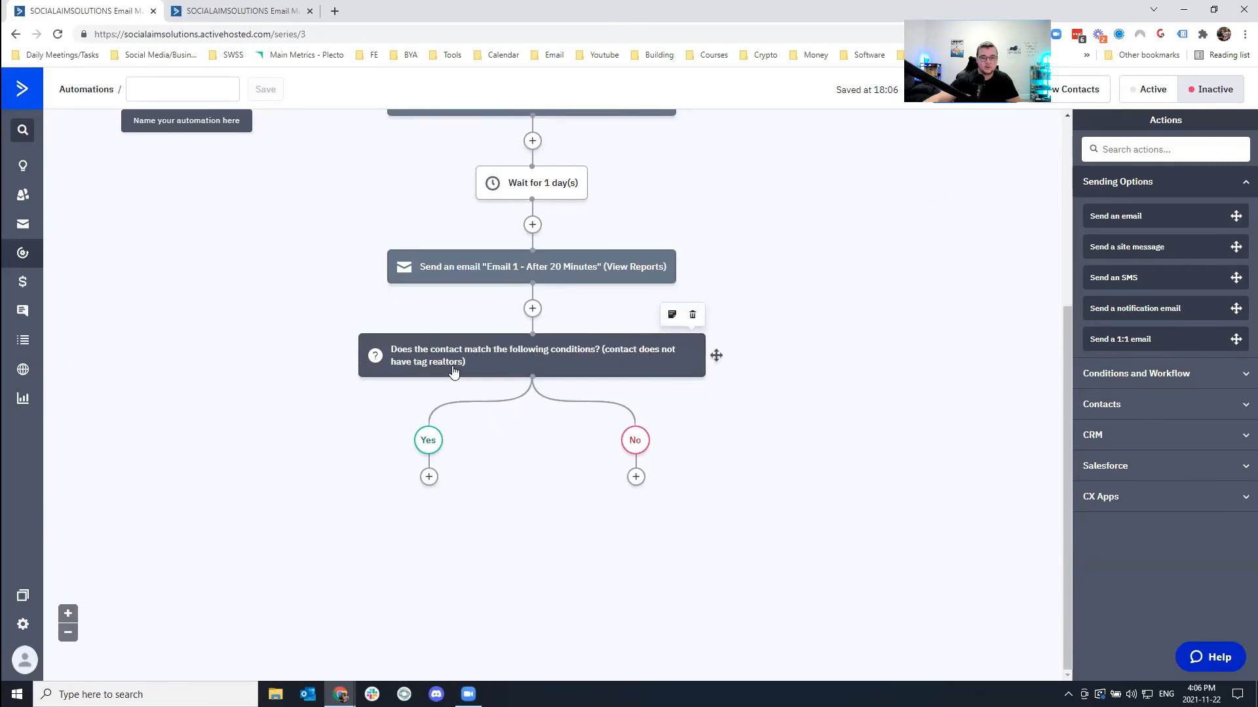
# Add a 'Email 1 - After 20 Minutes' send step under both Yes and No branches.
pyautogui.click(428, 478)
pyautogui.click(522, 183)
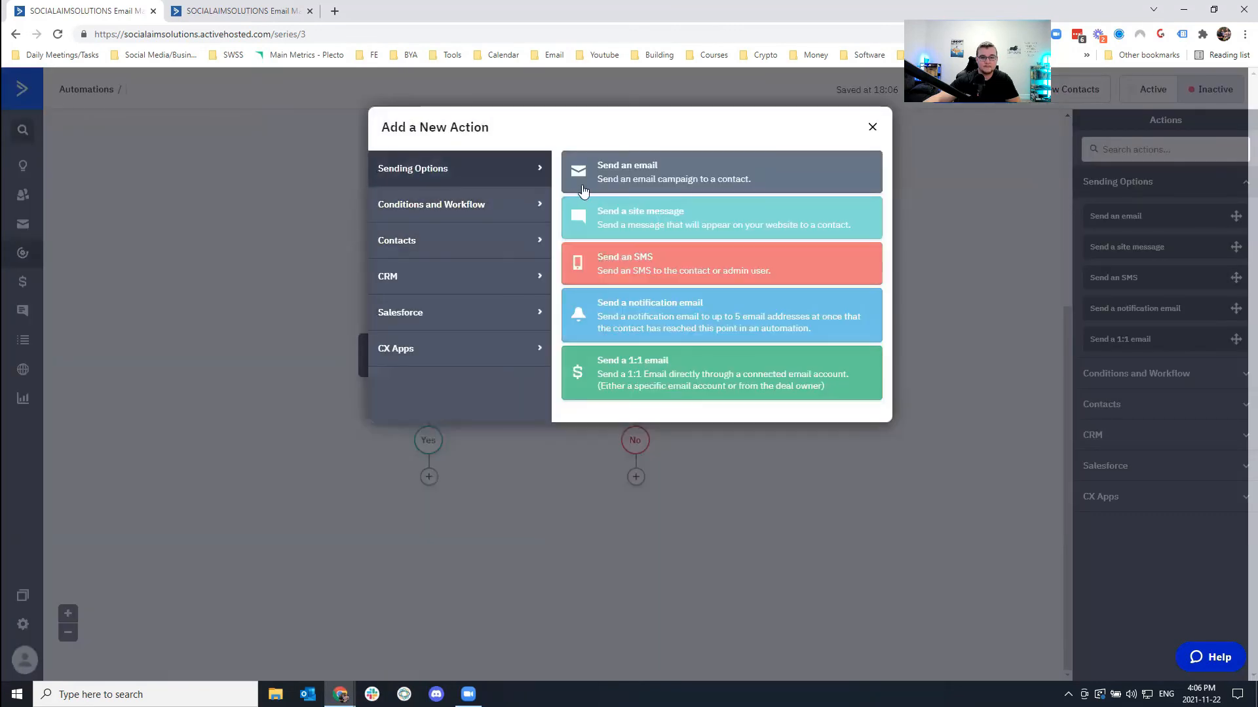
pyautogui.click(623, 173)
pyautogui.click(558, 524)
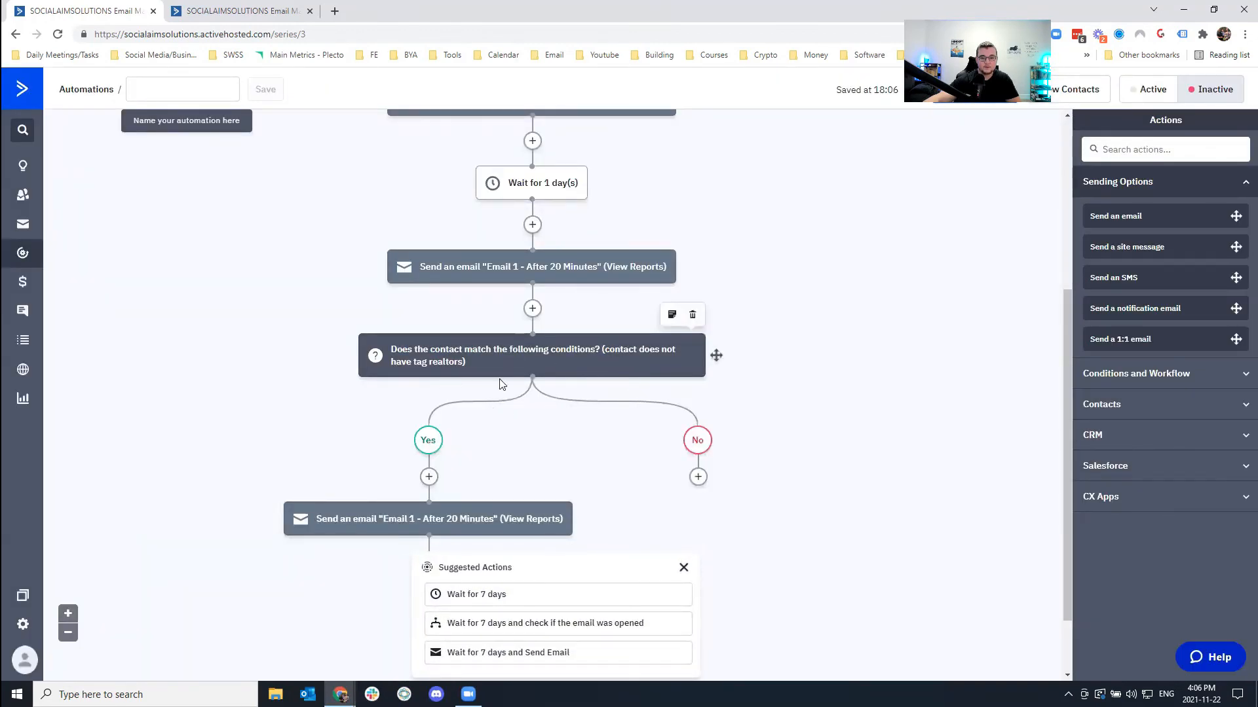
pyautogui.click(697, 477)
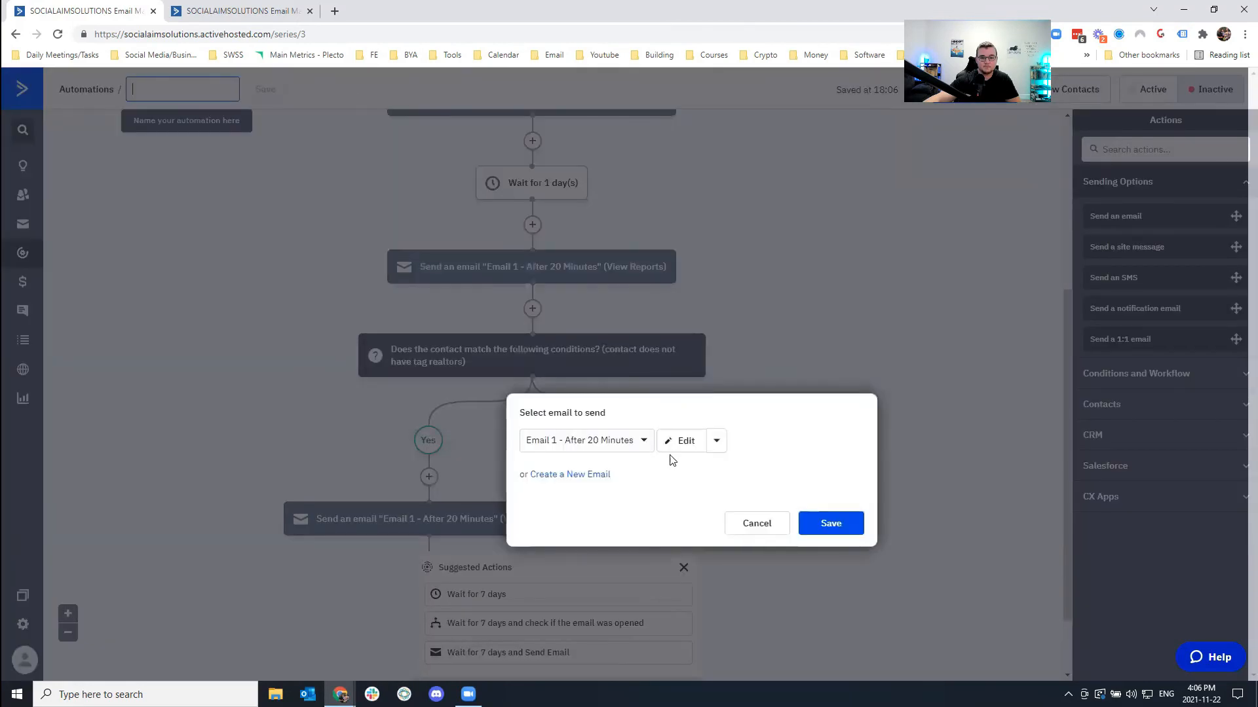
pyautogui.click(830, 524)
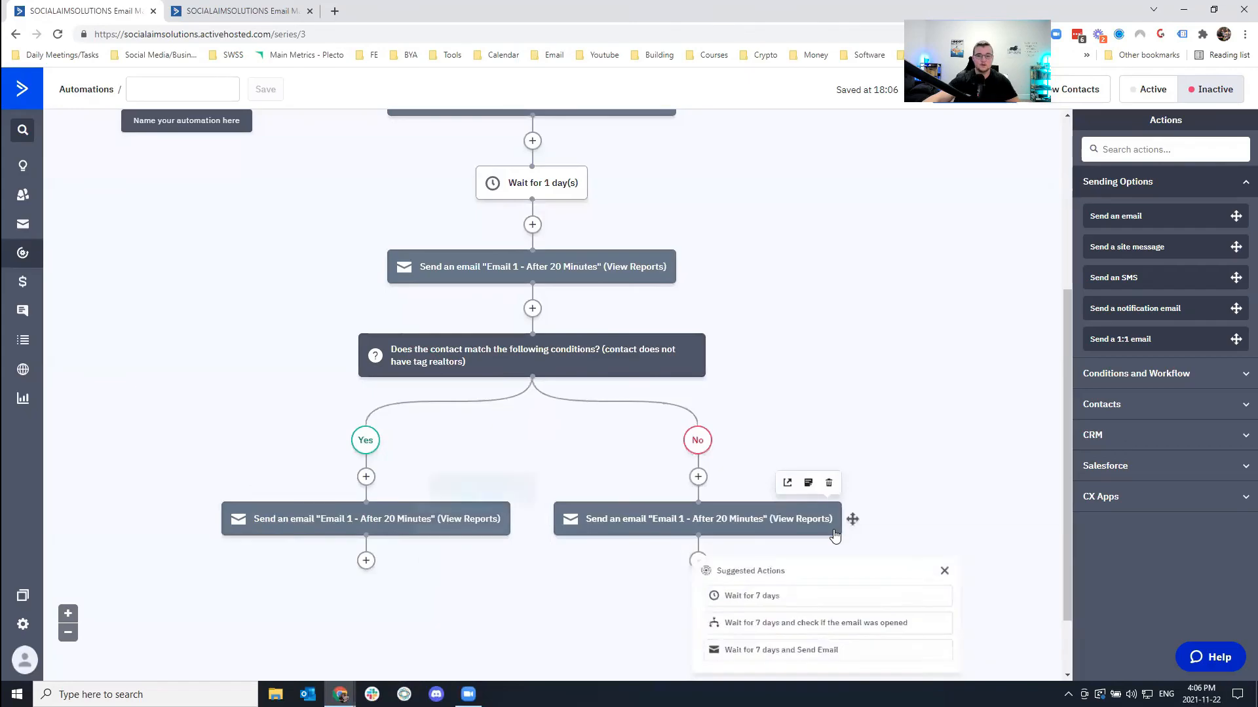
pyautogui.click(953, 483)
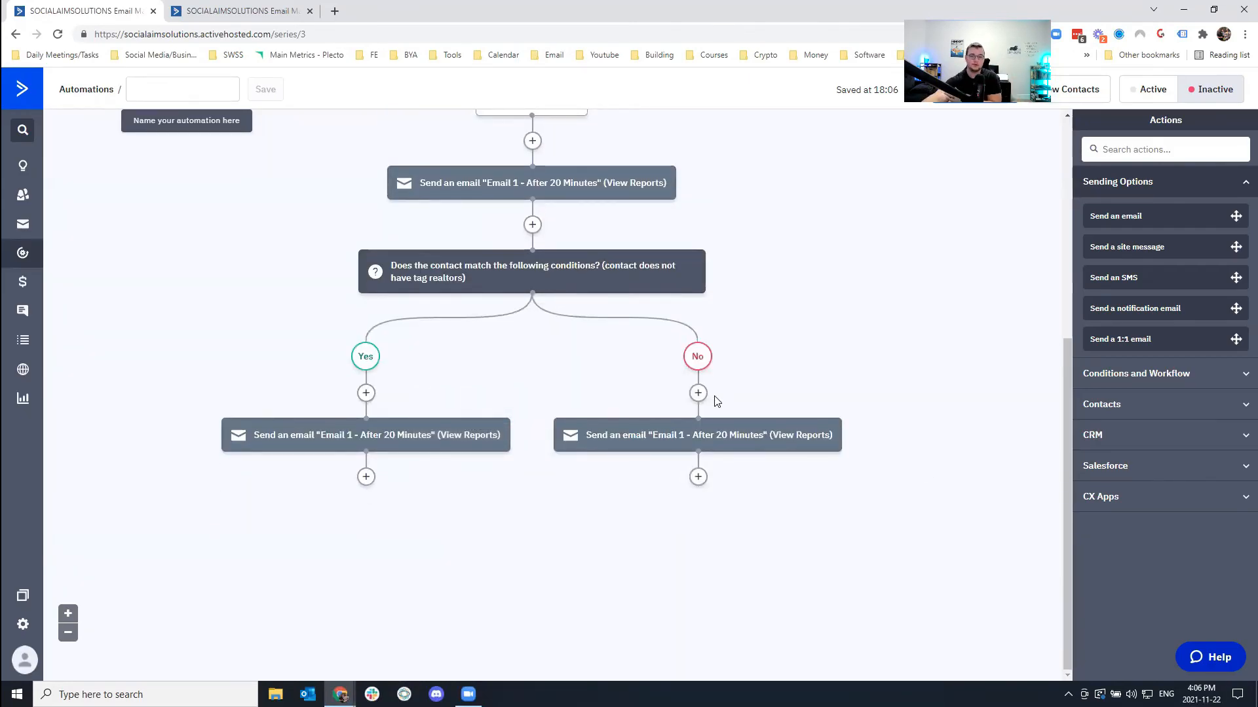
pyautogui.scroll(3, 716, 401)
pyautogui.scroll(3, 716, 401)
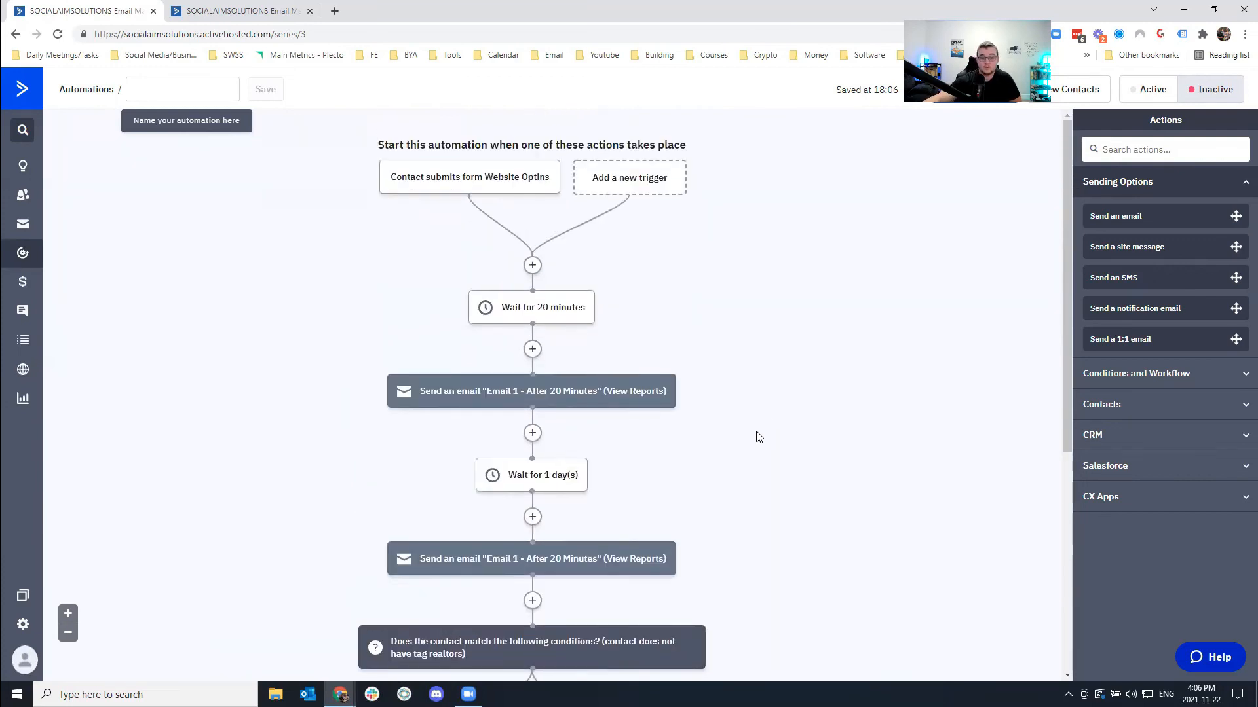
pyautogui.scroll(-6, 754, 422)
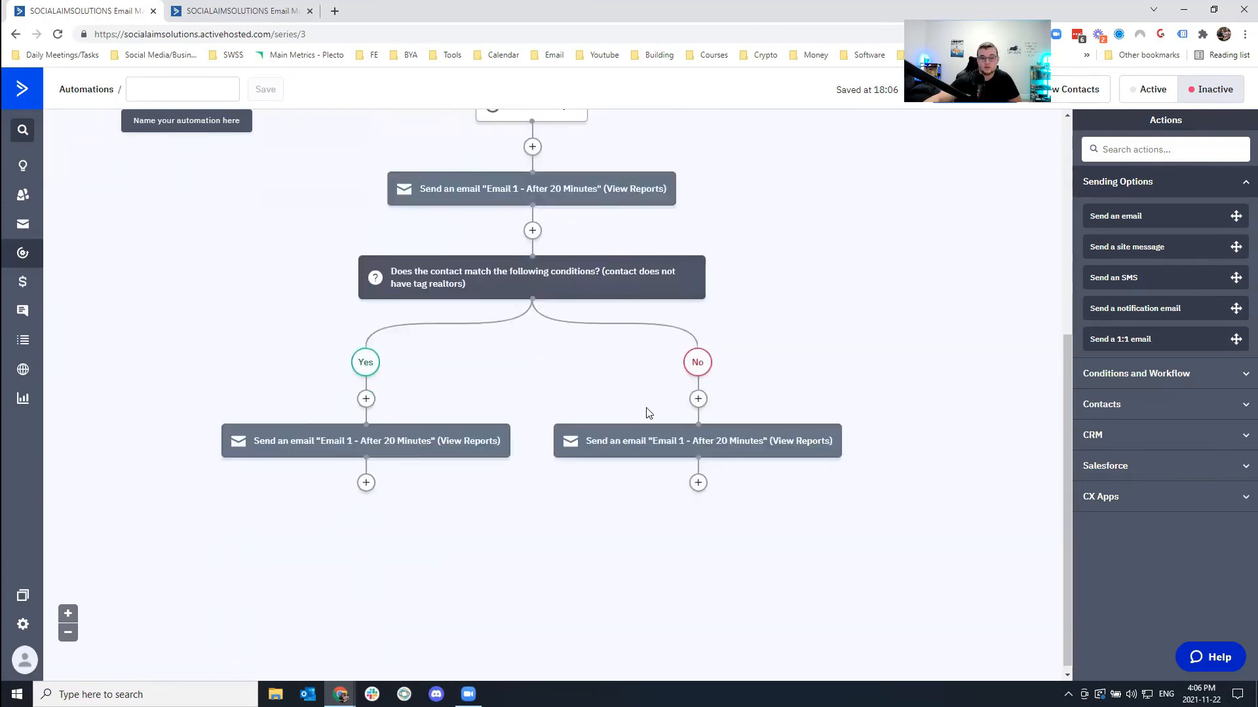
pyautogui.click(698, 477)
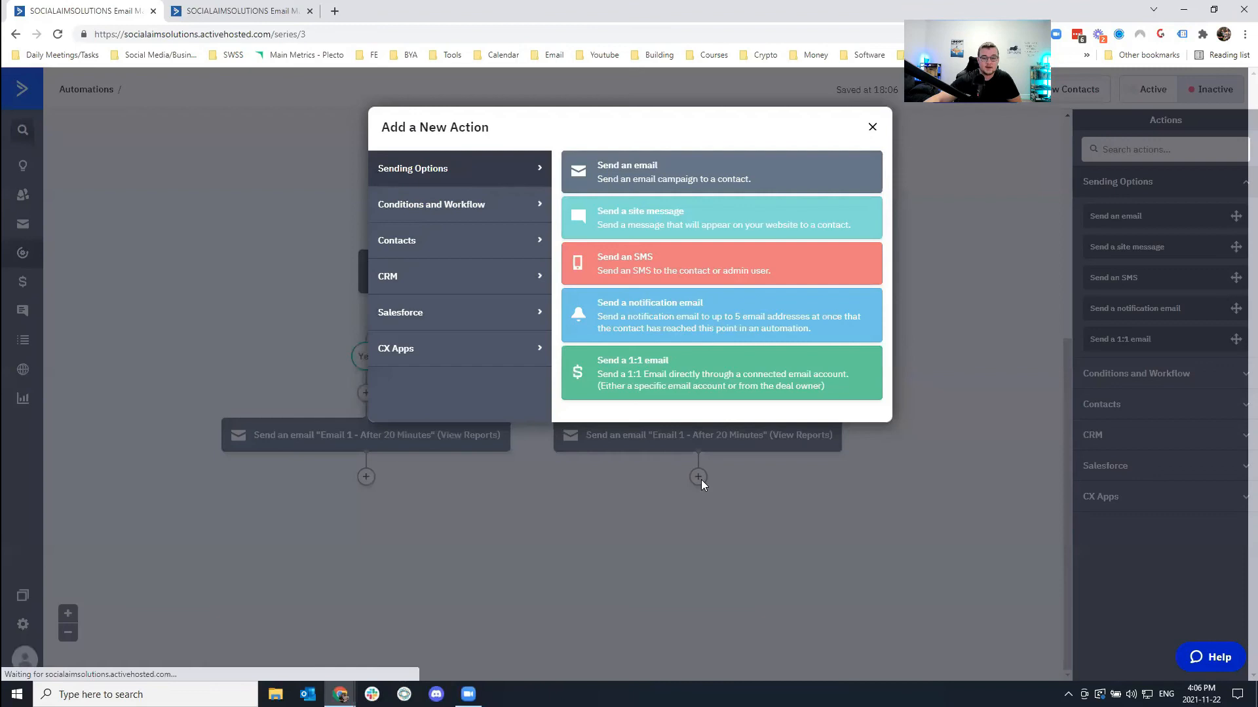
pyautogui.click(463, 205)
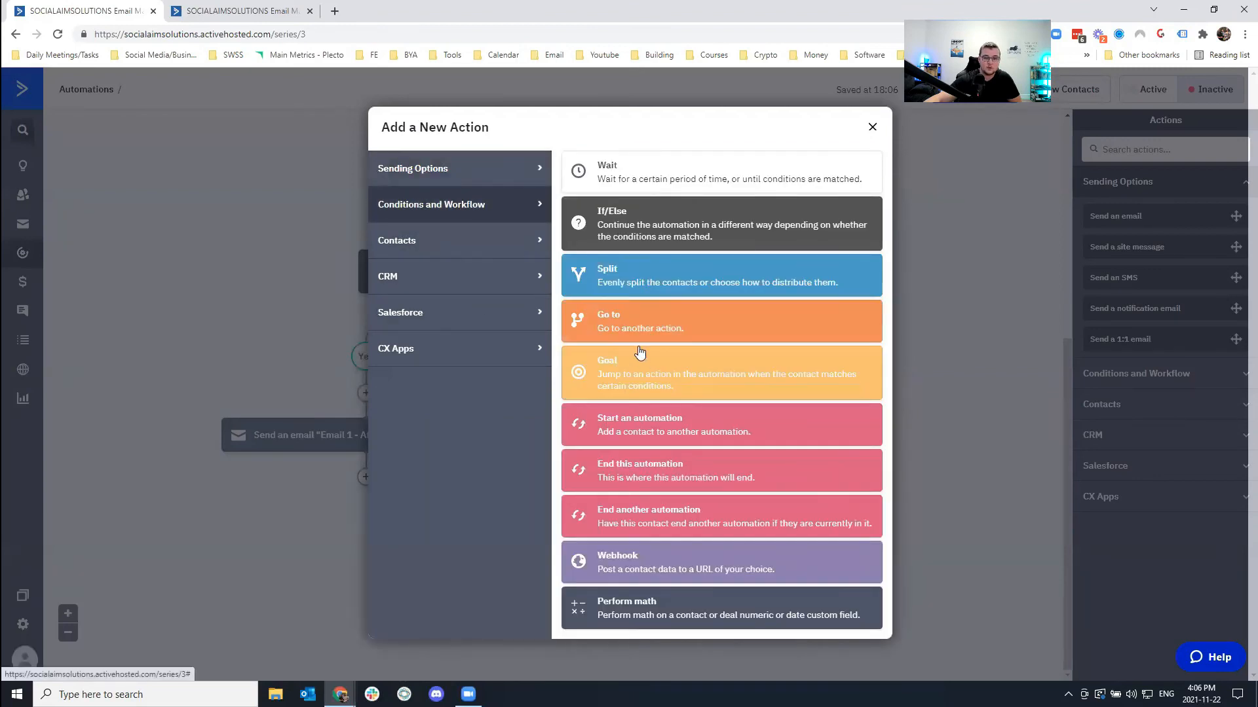
pyautogui.click(872, 128)
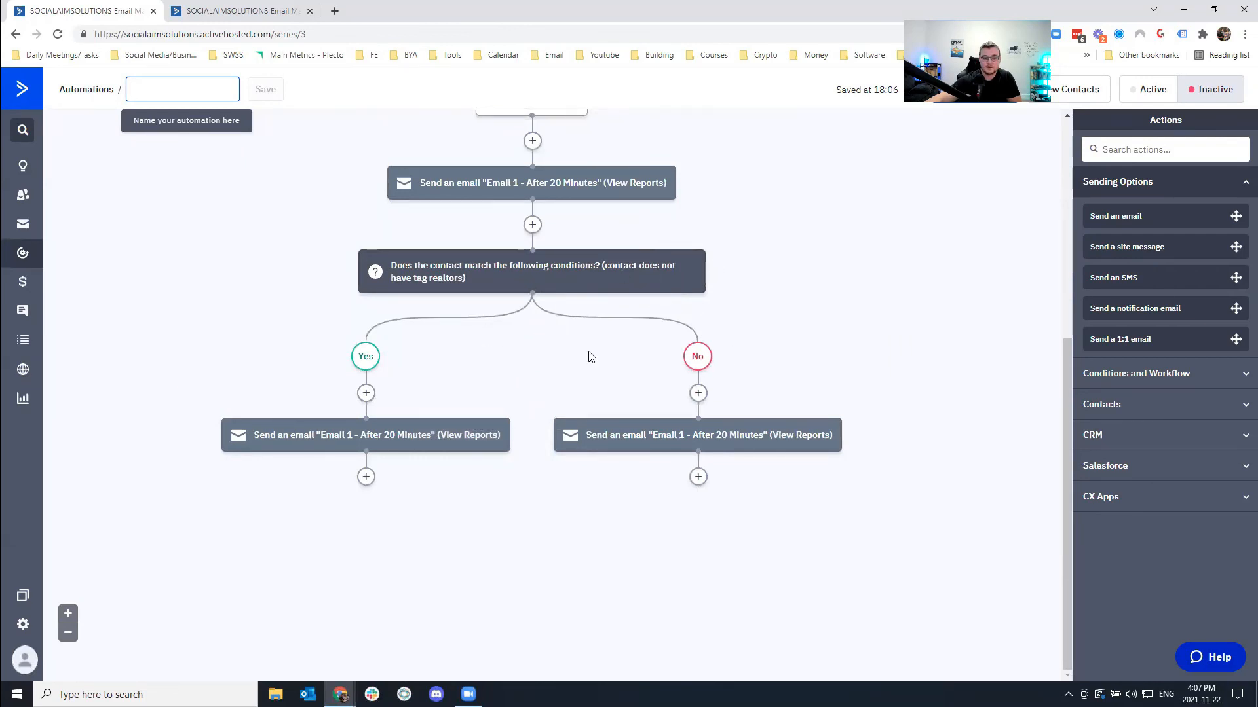
pyautogui.click(697, 393)
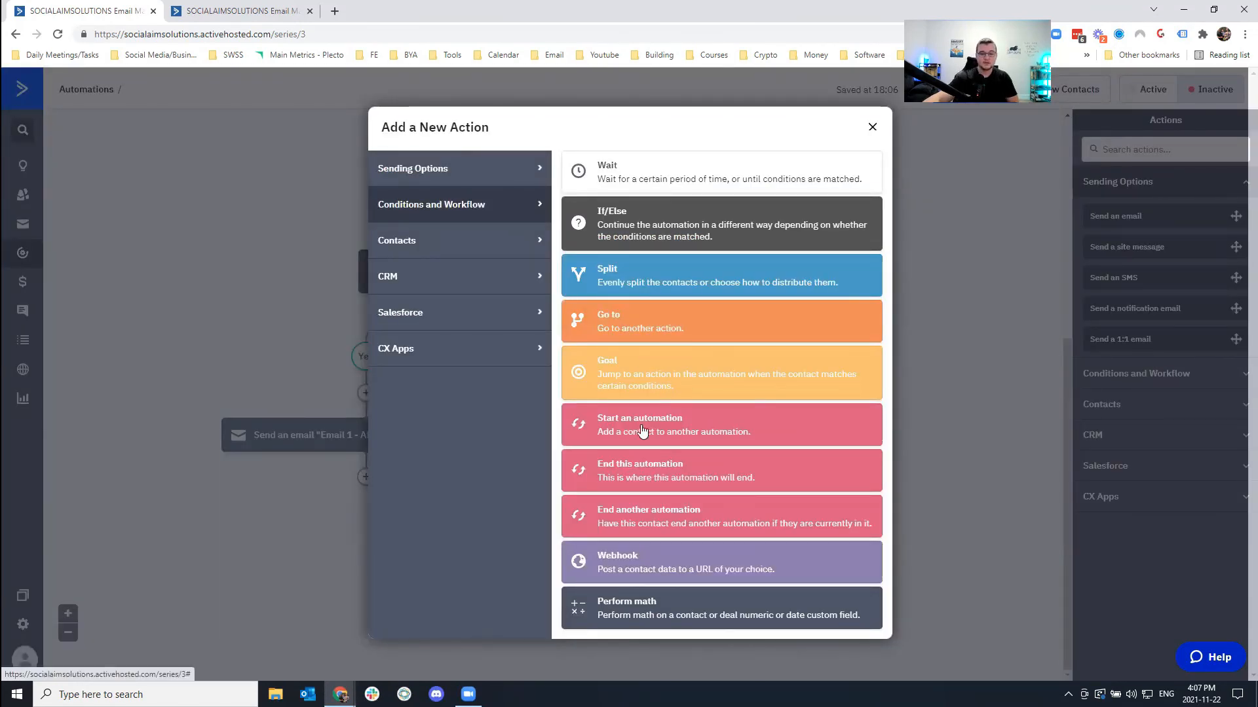
pyautogui.click(872, 127)
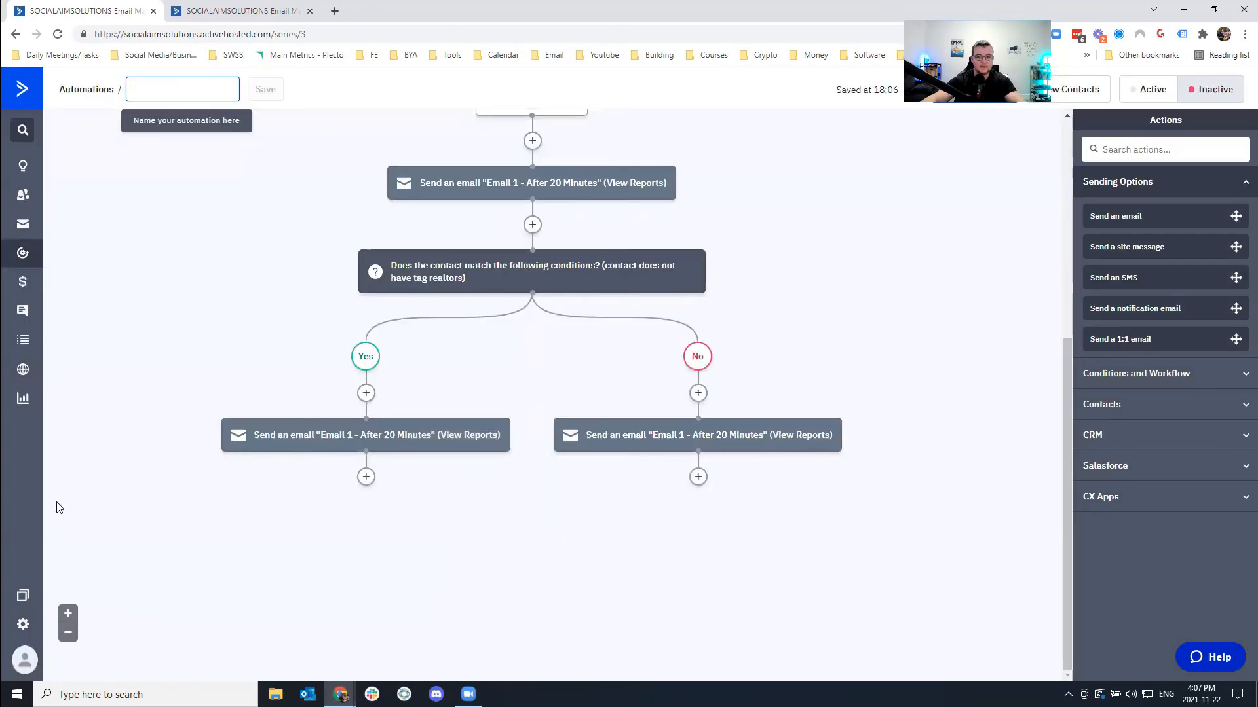
# Rename the automation to 'myfirstautomation' and set it to Active.
pyautogui.scroll(5, 898, 362)
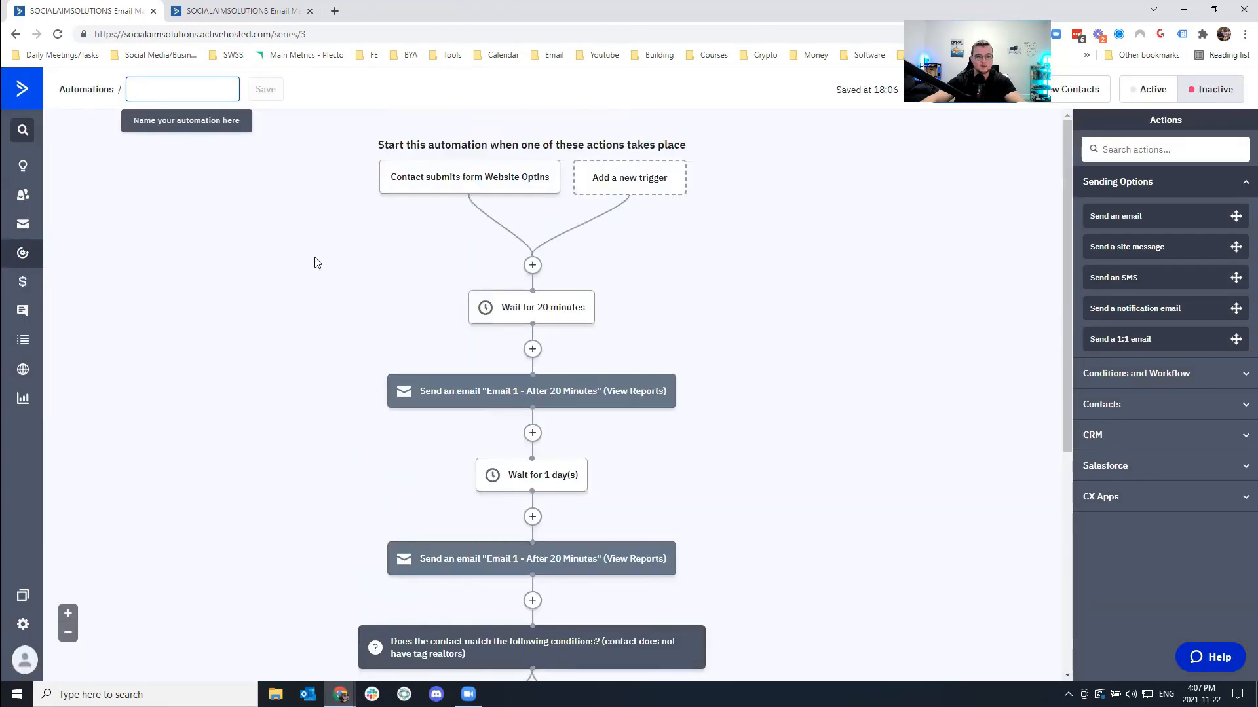
pyautogui.click(164, 88)
pyautogui.write('myfirstautomation')
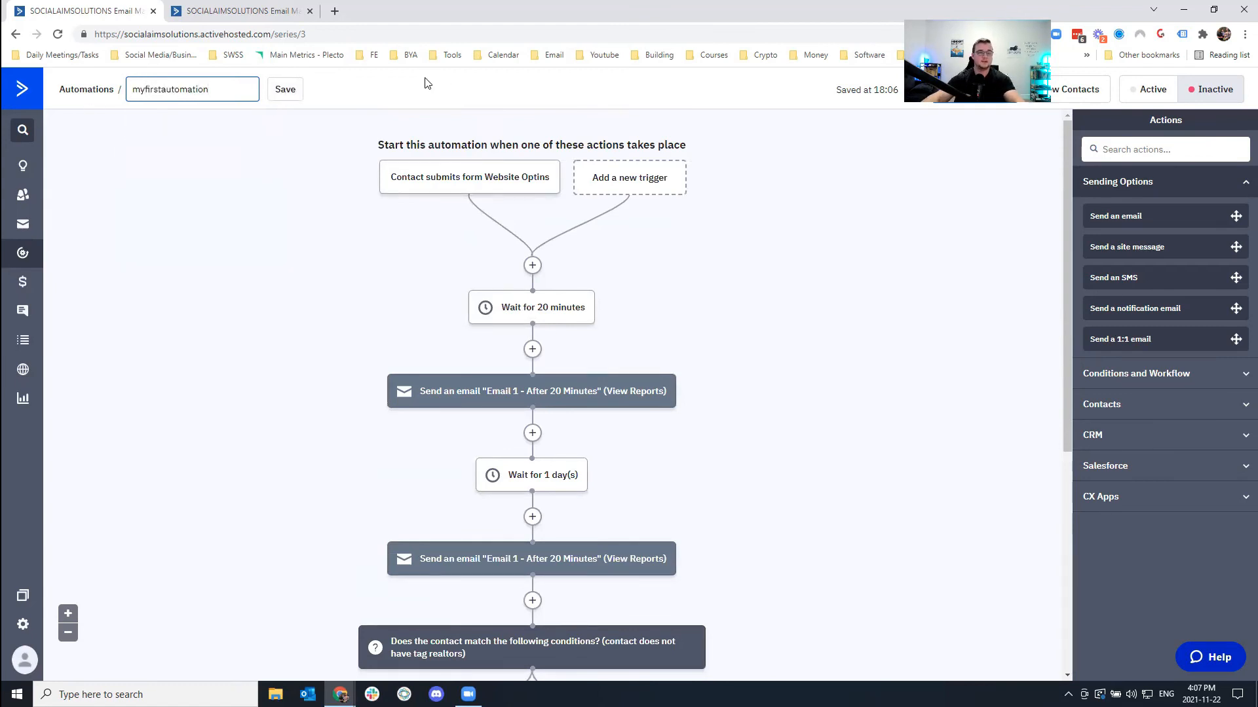
pyautogui.click(285, 95)
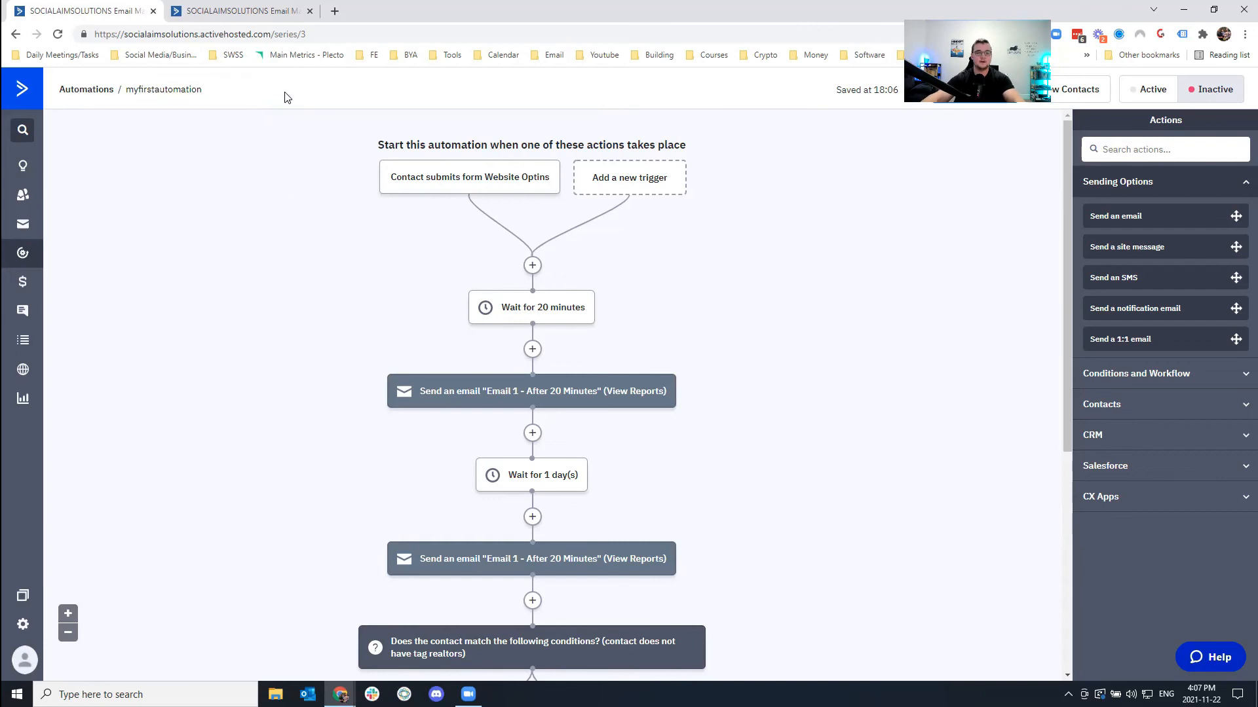
pyautogui.click(1140, 92)
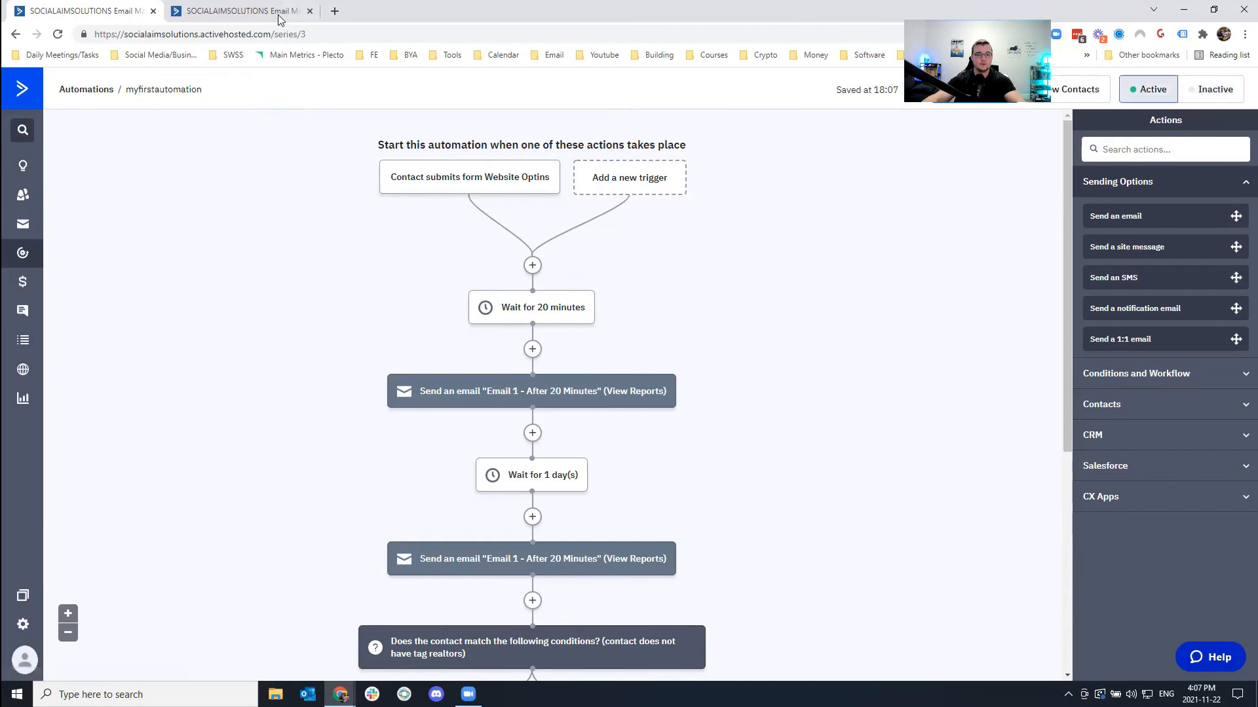
# Submit the signup form as a test contact, then reload the automation page.
pyautogui.click(268, 14)
pyautogui.click(511, 241)
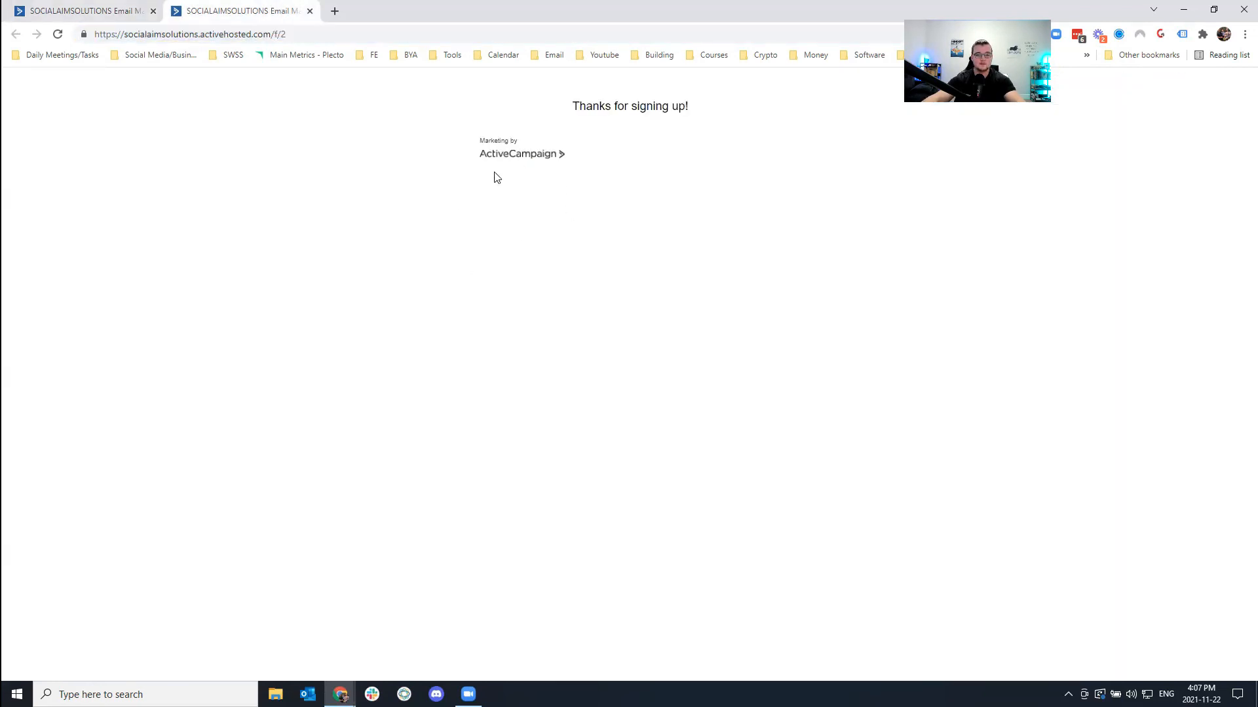
pyautogui.click(105, 19)
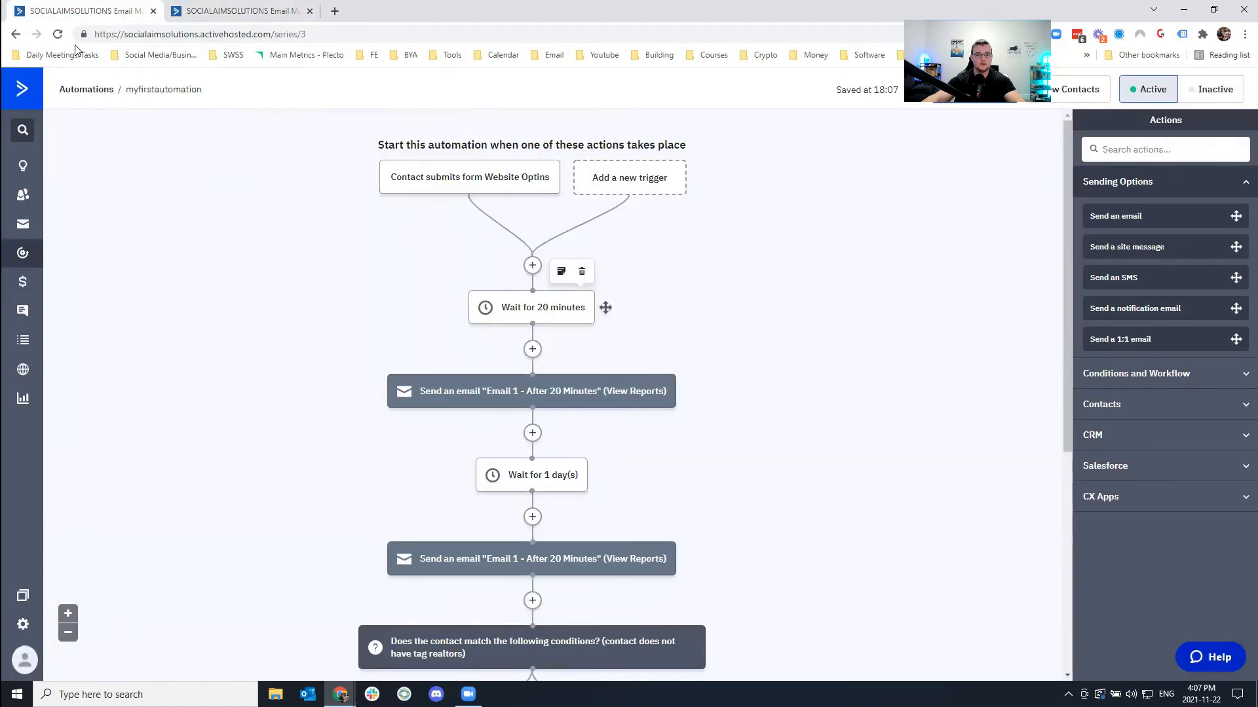
pyautogui.click(57, 38)
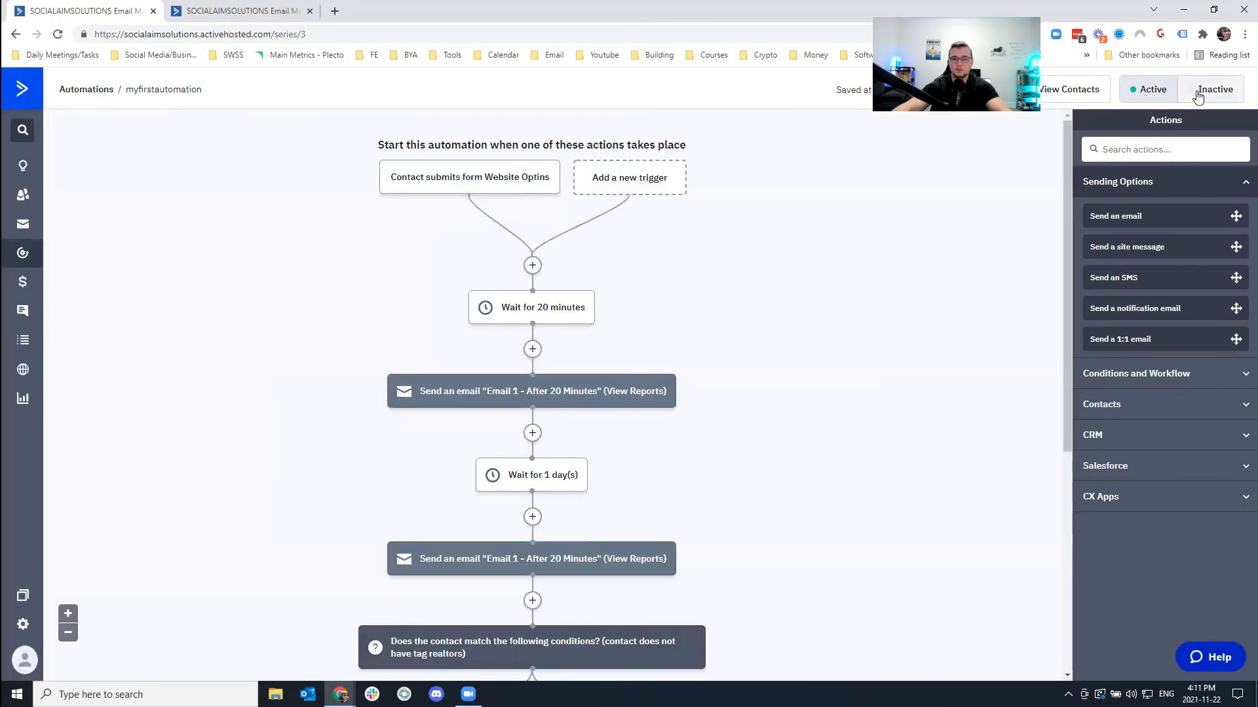
# Toggle the automation off and on, then set the form trigger to run Multiple Times and save.
pyautogui.click(1198, 95)
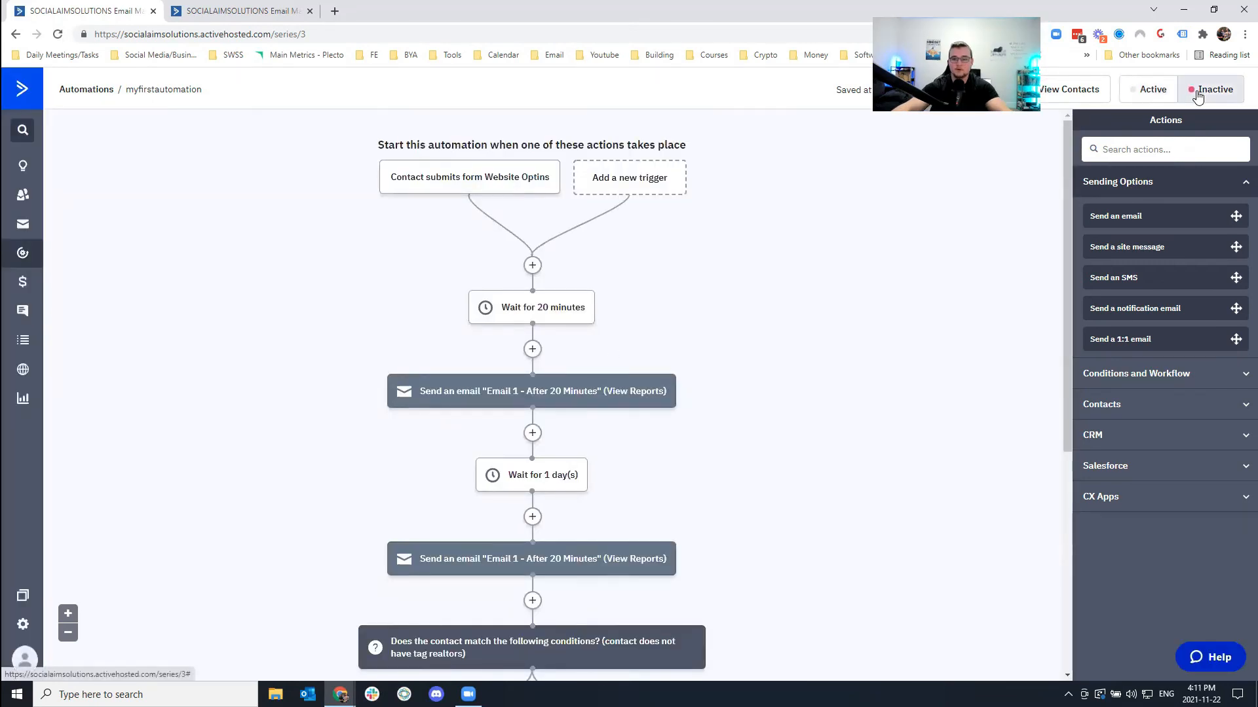
pyautogui.click(1165, 95)
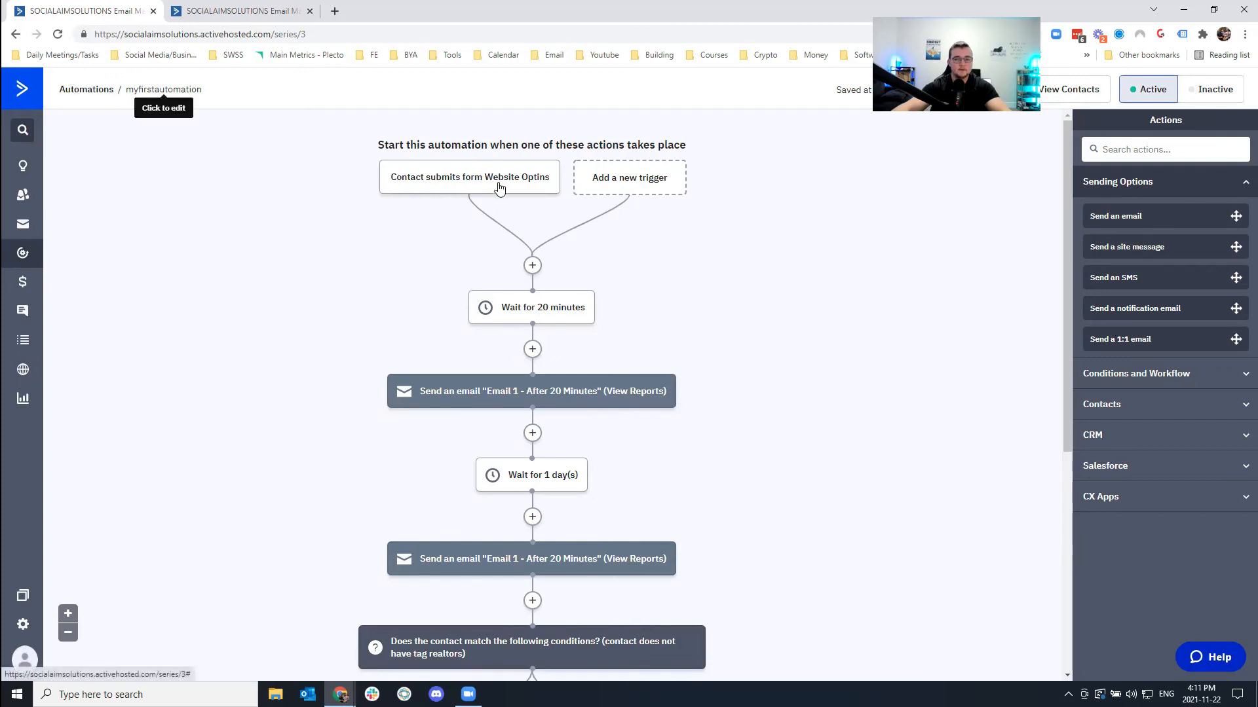
pyautogui.click(500, 189)
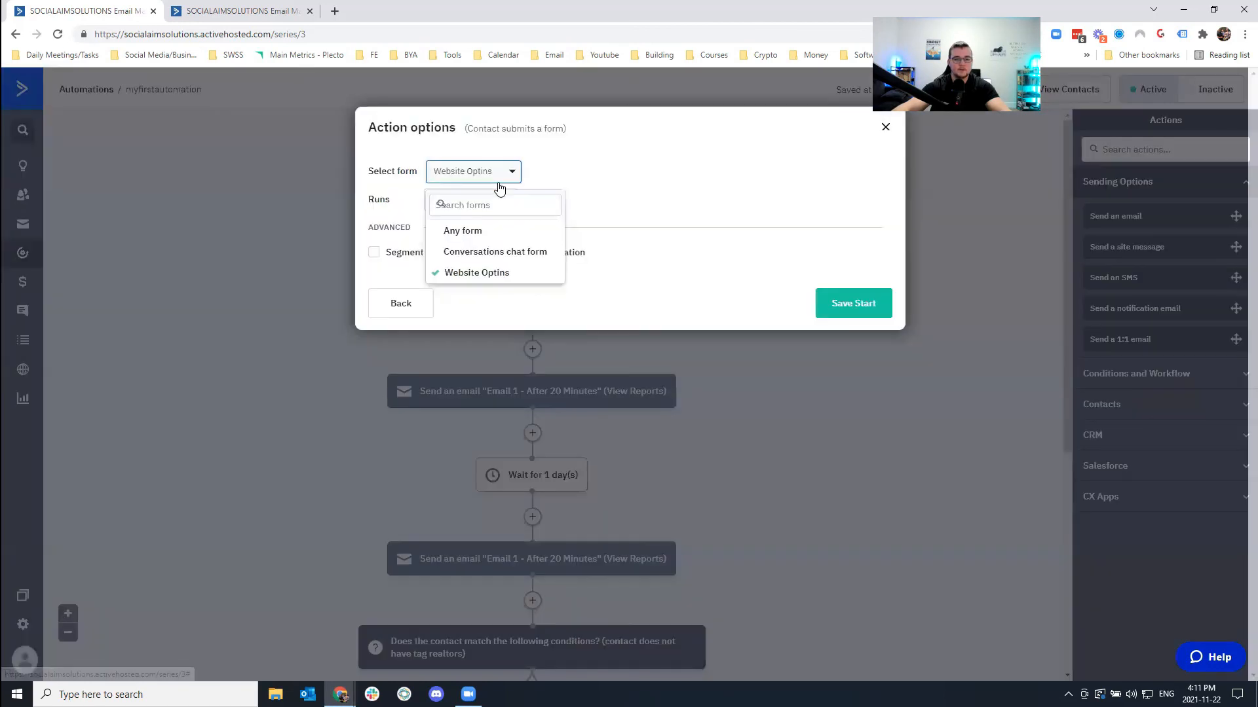
pyautogui.click(476, 274)
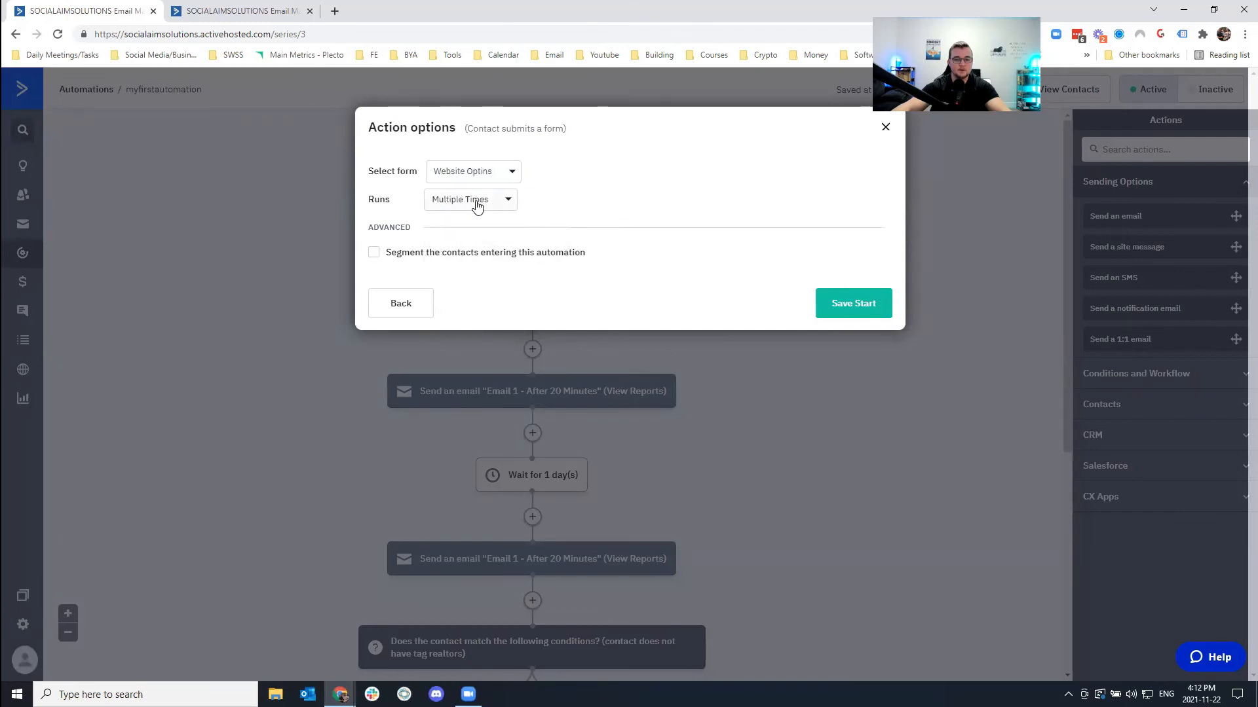
pyautogui.click(822, 304)
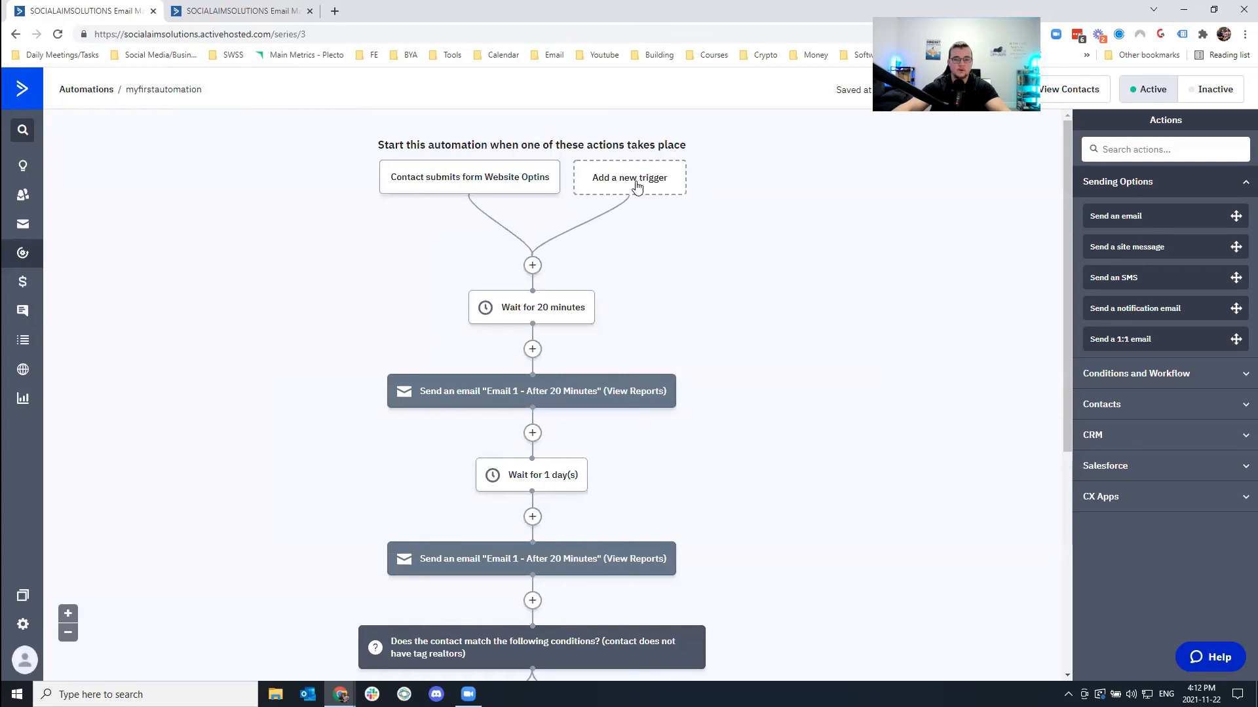
# Add a second start trigger, 'Tag is added', for the realtors tag.
pyautogui.click(631, 196)
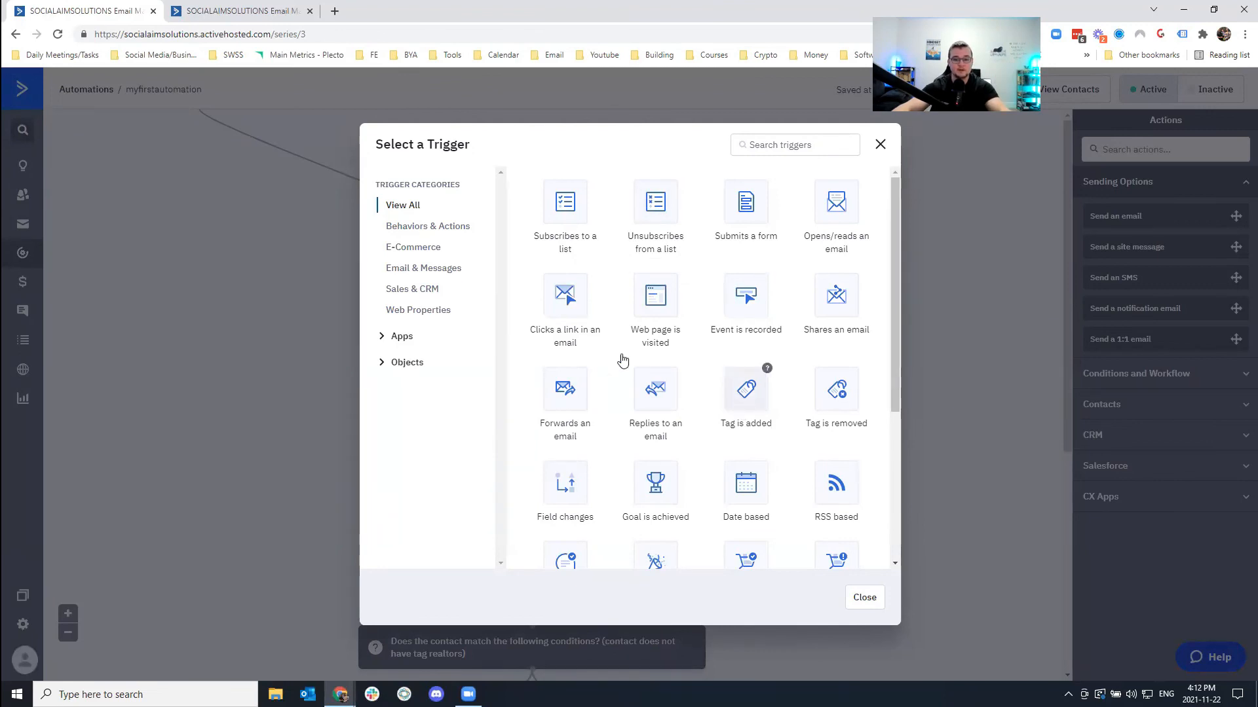
pyautogui.click(433, 174)
pyautogui.write('real')
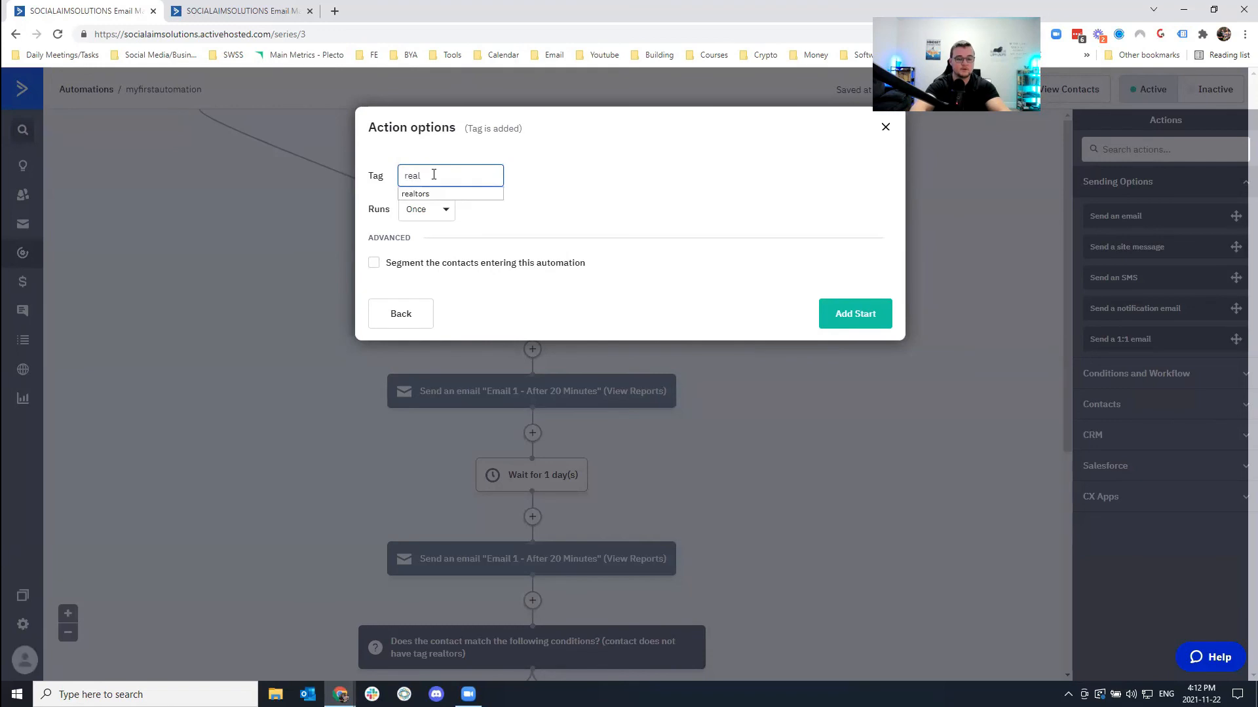
pyautogui.write('tors')
pyautogui.click(430, 194)
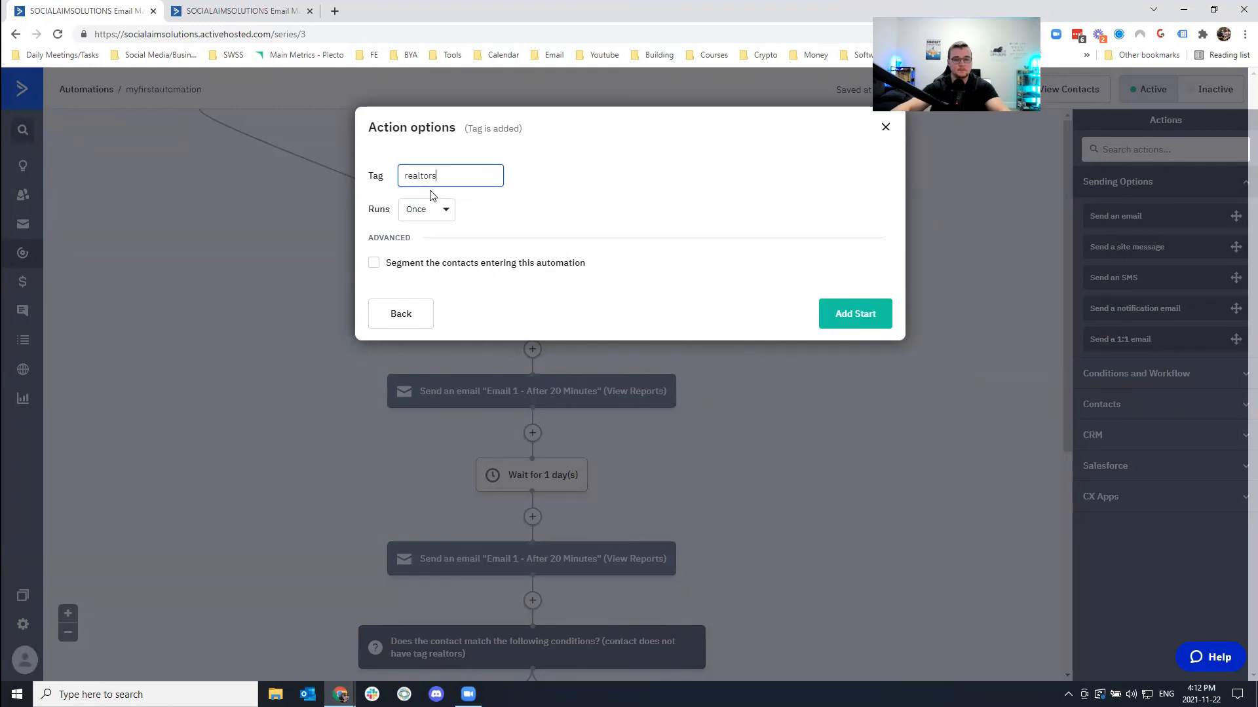
pyautogui.click(845, 322)
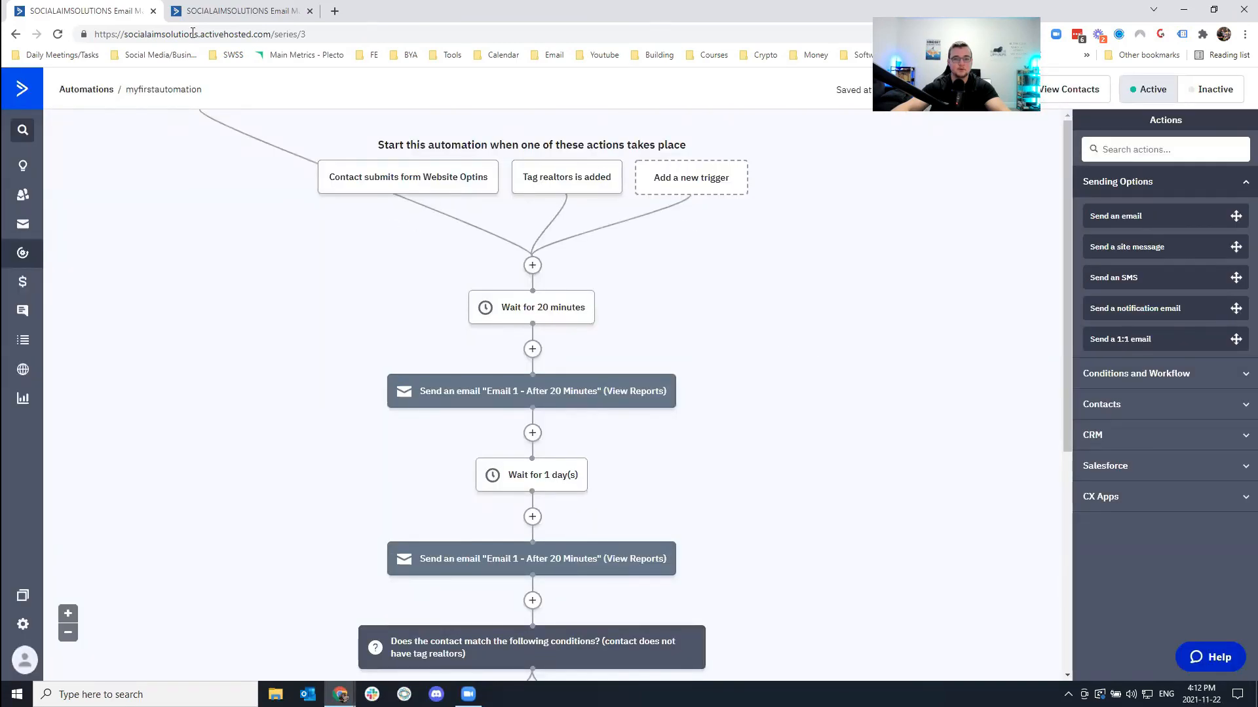
# Submit the 'Subscribe for FREE Course on XYZ' form with a saved test full name and e-mail.
pyautogui.click(212, 12)
pyautogui.click(583, 169)
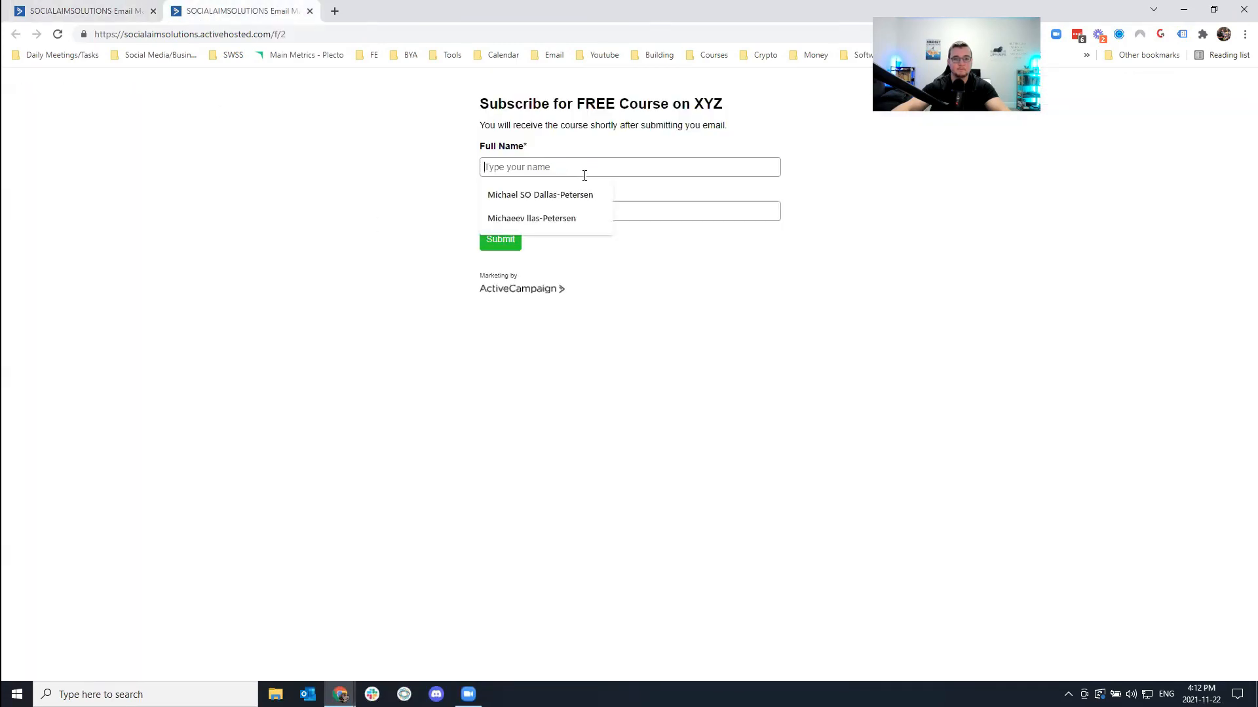
pyautogui.click(560, 218)
pyautogui.click(550, 216)
pyautogui.click(533, 262)
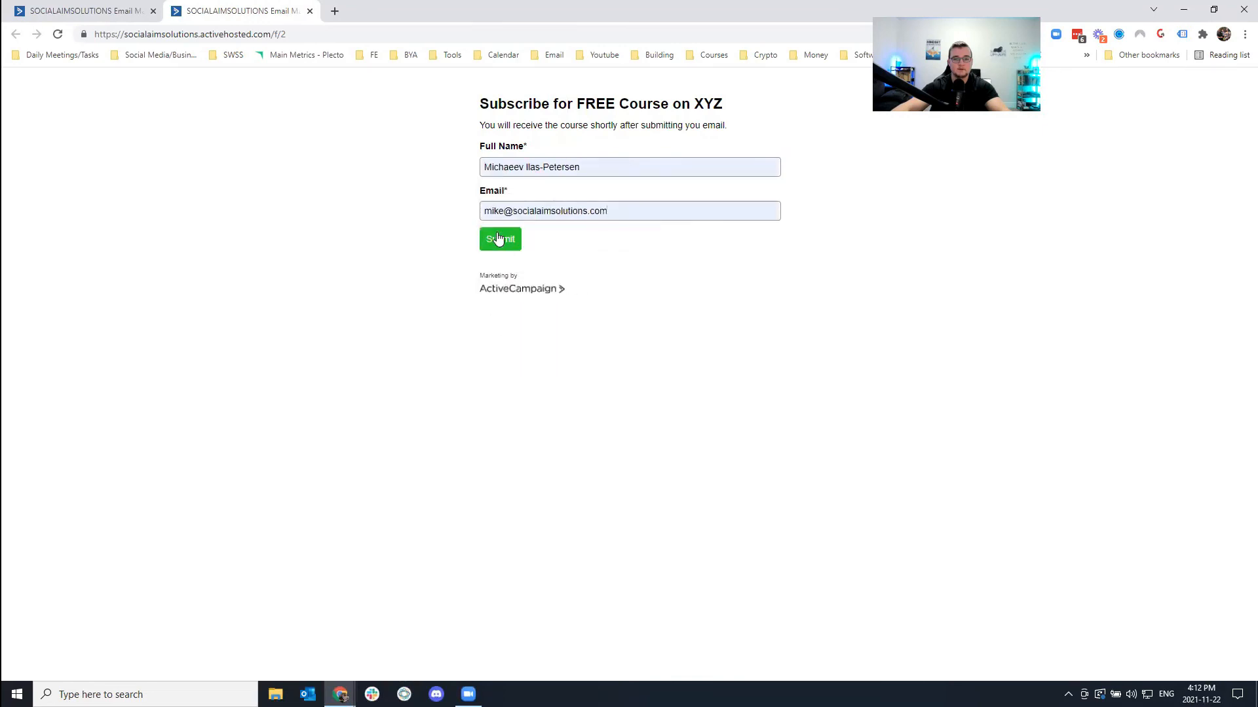
pyautogui.click(499, 239)
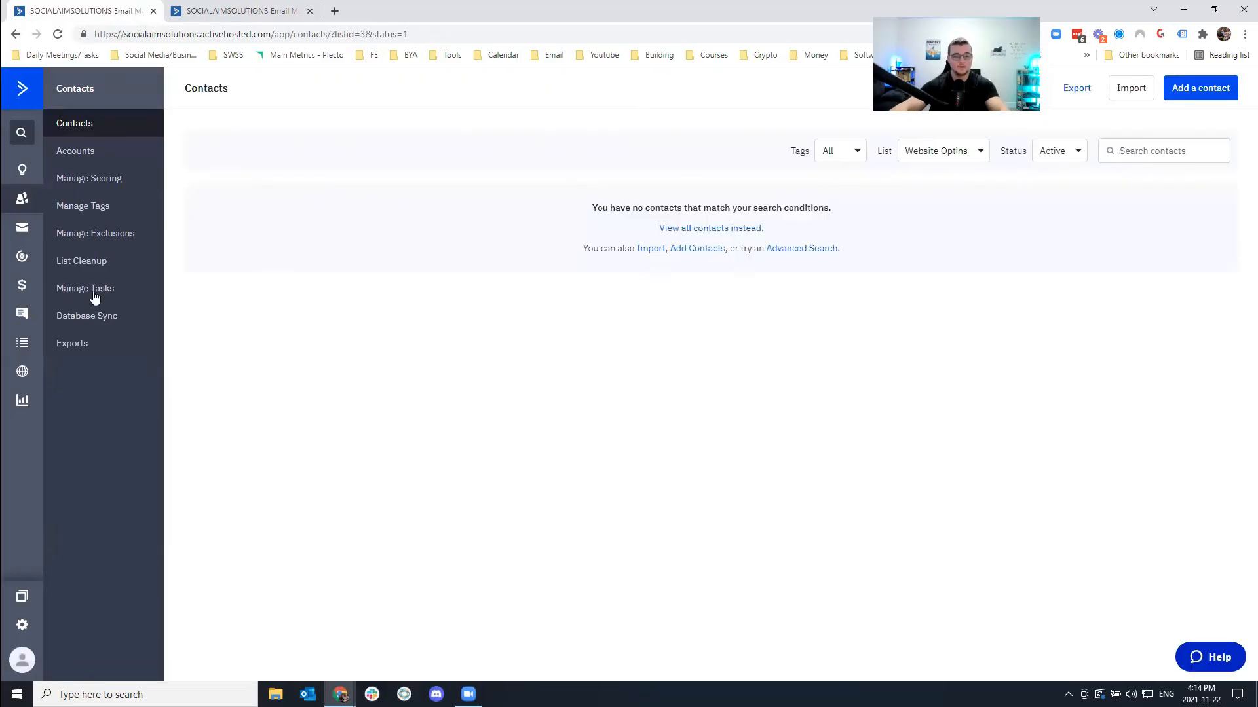
# Delete nine selected contacts from the full contact list, leaving 93.
pyautogui.click(21, 196)
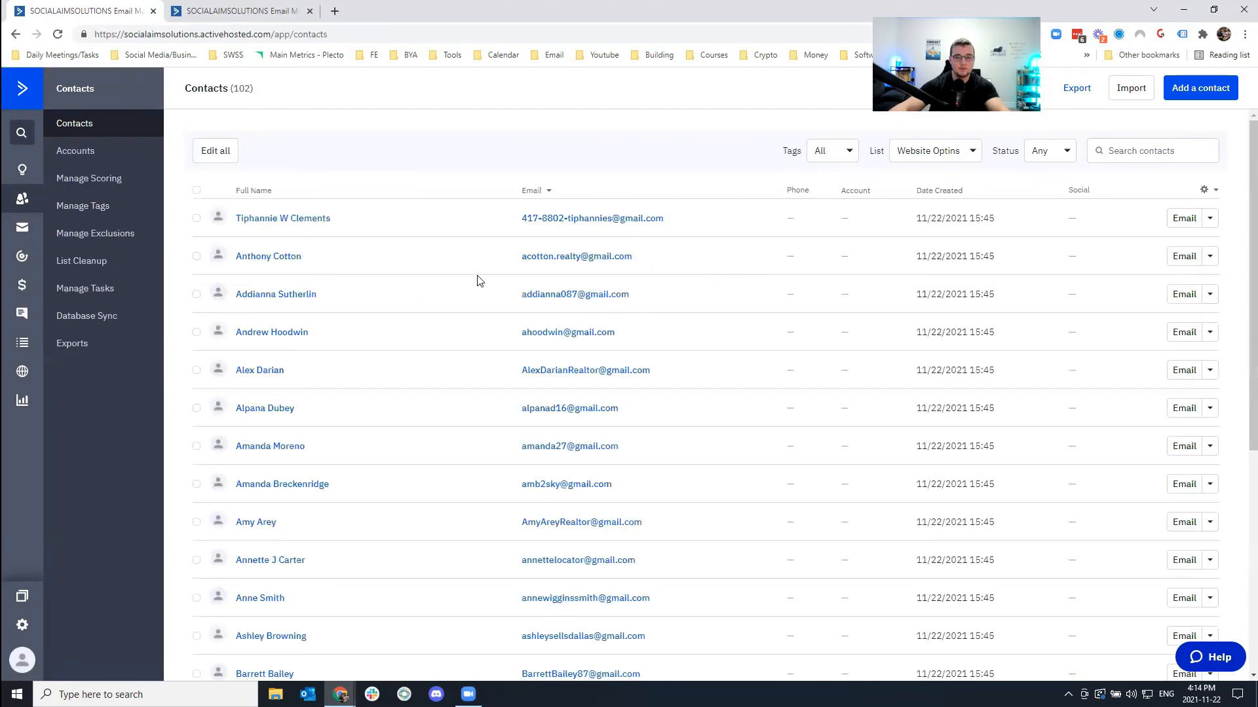
pyautogui.click(196, 218)
pyautogui.click(197, 294)
pyautogui.click(197, 332)
pyautogui.click(197, 370)
pyautogui.click(197, 410)
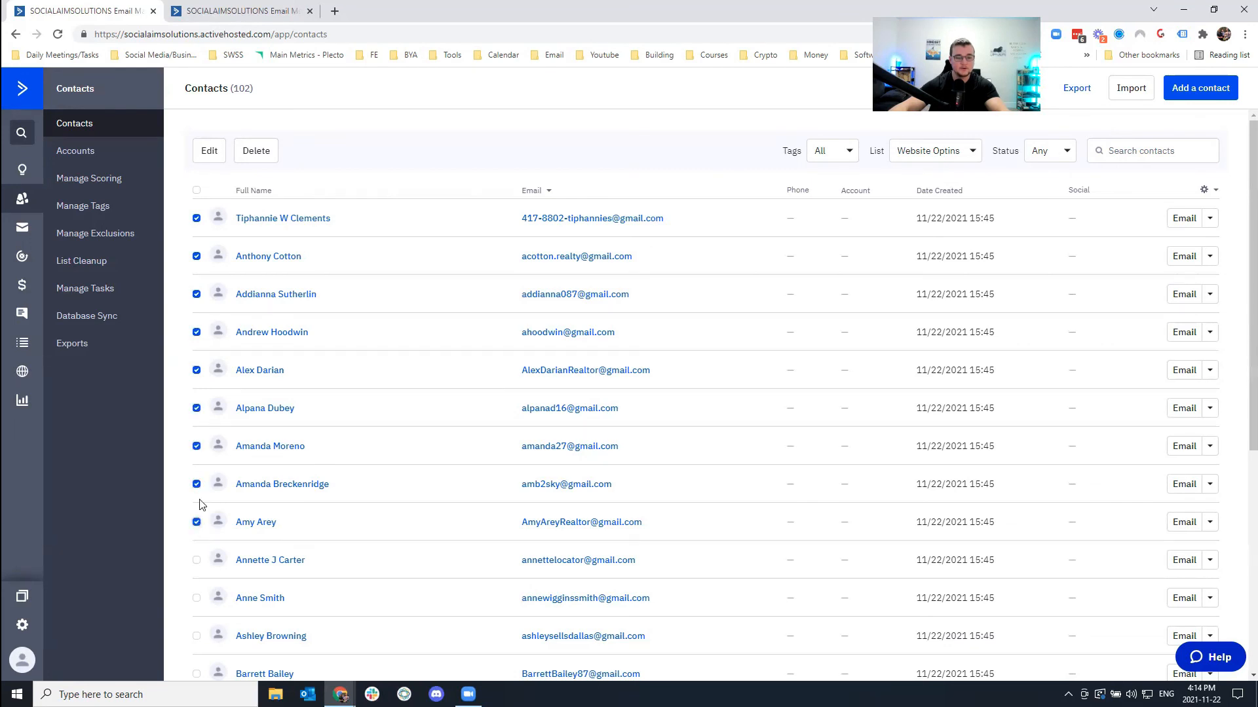
pyautogui.click(256, 151)
pyautogui.click(496, 302)
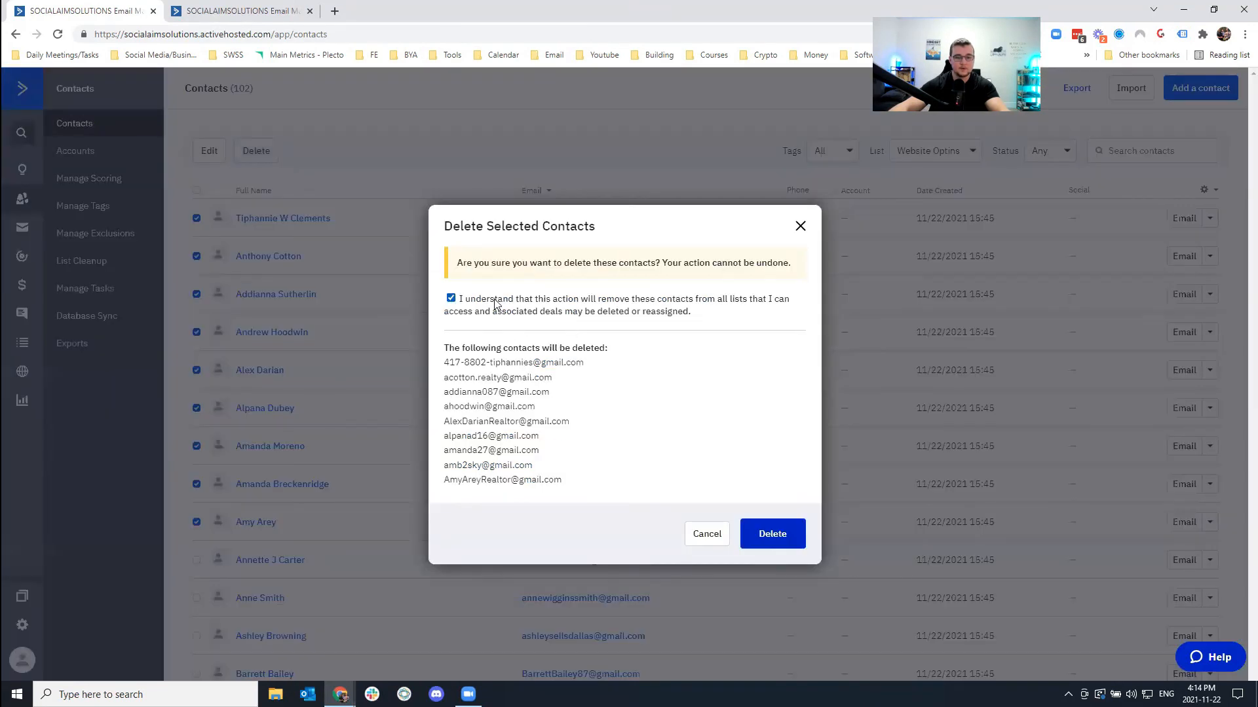
pyautogui.click(781, 535)
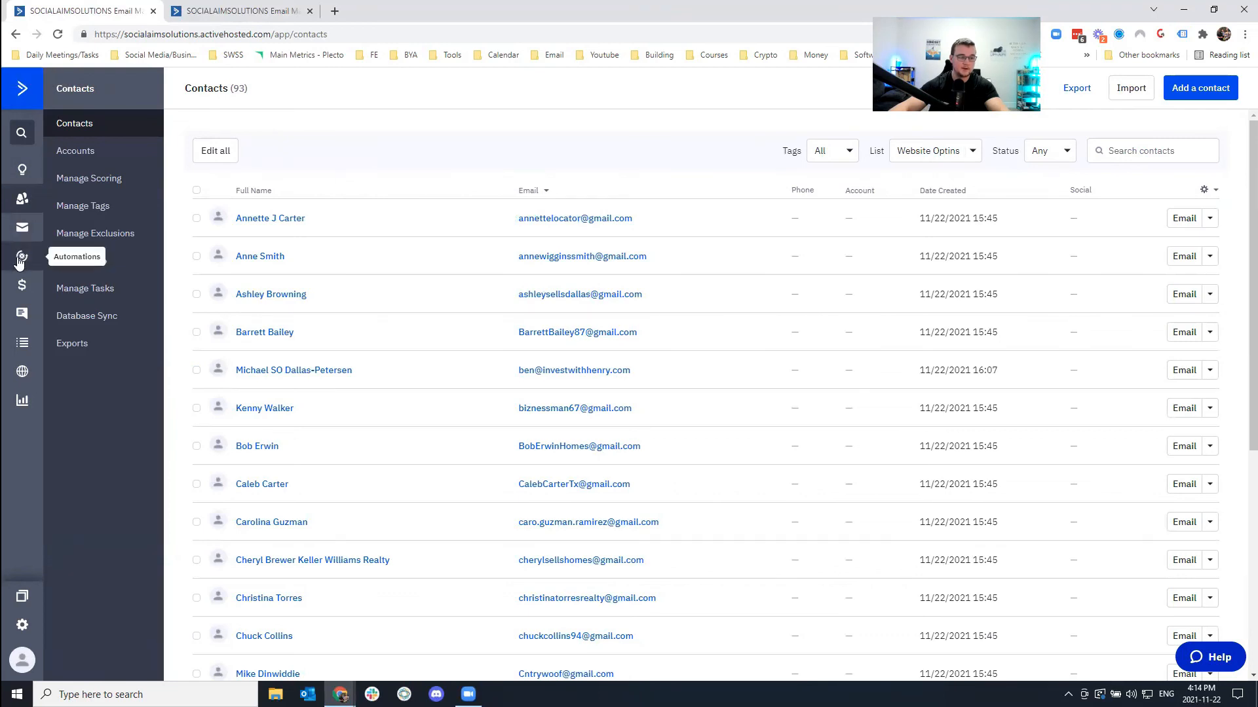
# Resubmit the subscribe form with a saved test full name and e-mail.
pyautogui.click(256, 15)
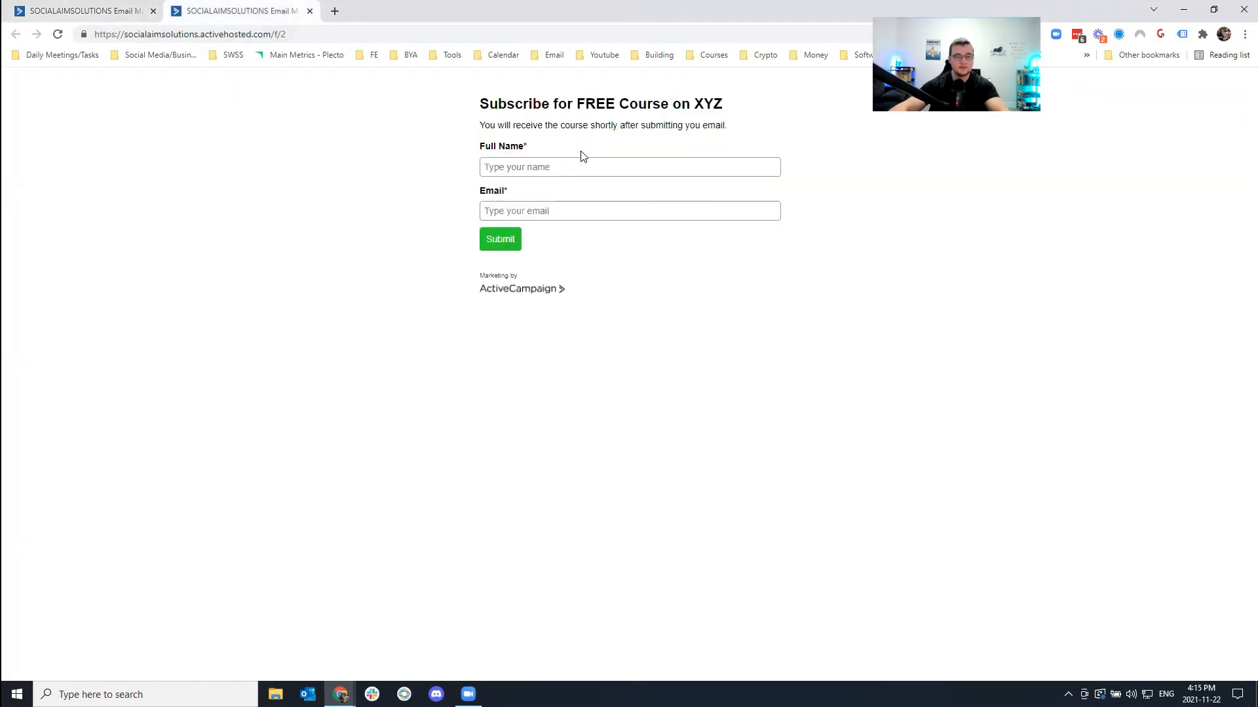
pyautogui.click(558, 169)
pyautogui.click(533, 215)
pyautogui.click(519, 211)
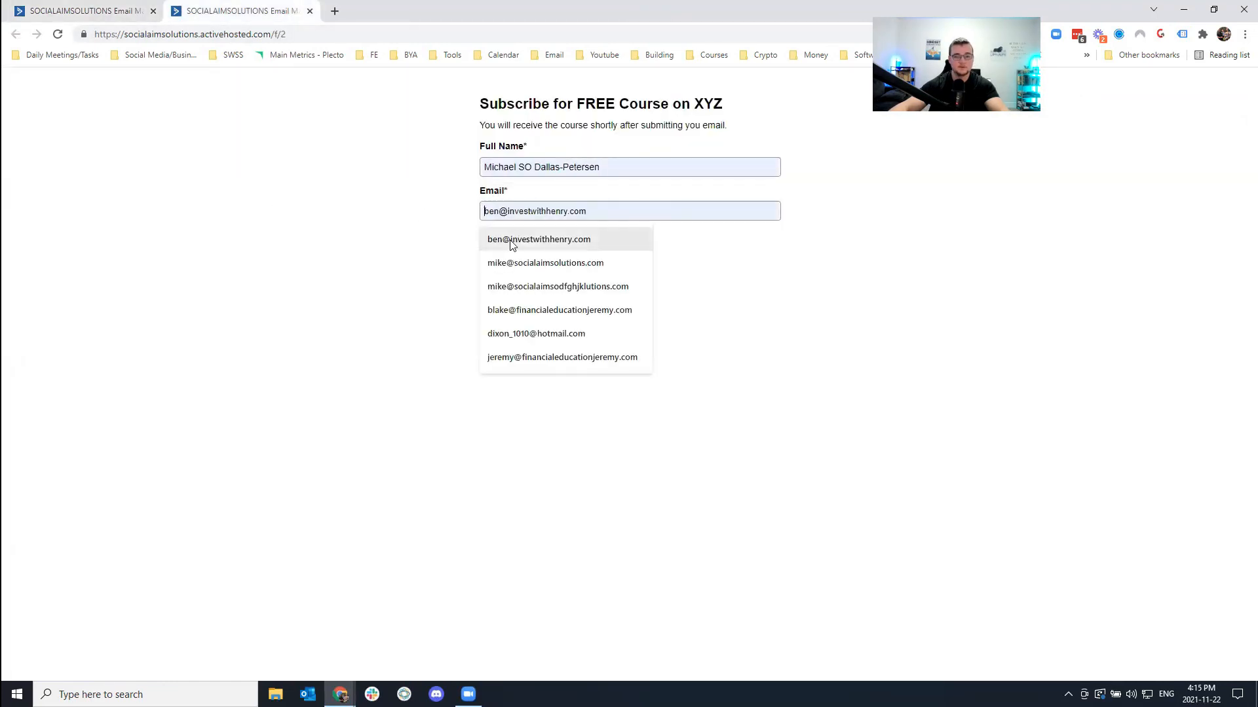
pyautogui.click(505, 262)
pyautogui.click(516, 246)
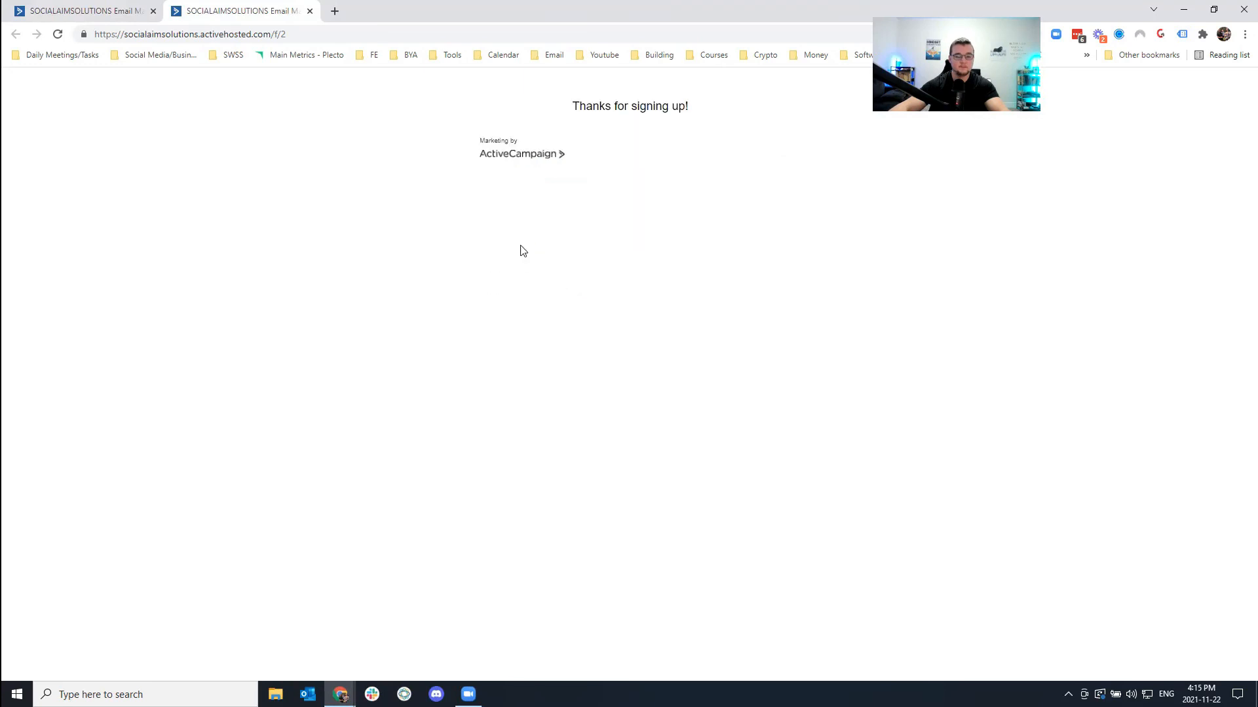
pyautogui.click(86, 10)
pyautogui.click(23, 264)
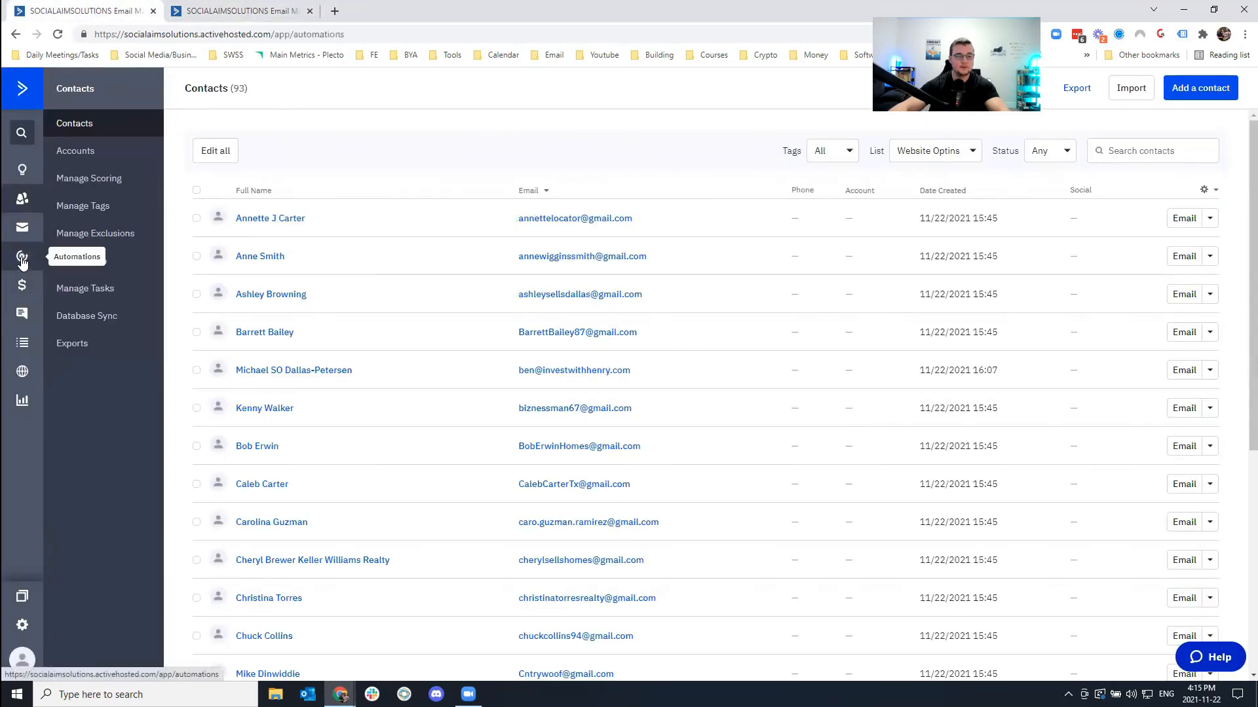
# Open myfirstautomation from the Automations overview list.
pyautogui.scroll(-4, 274, 521)
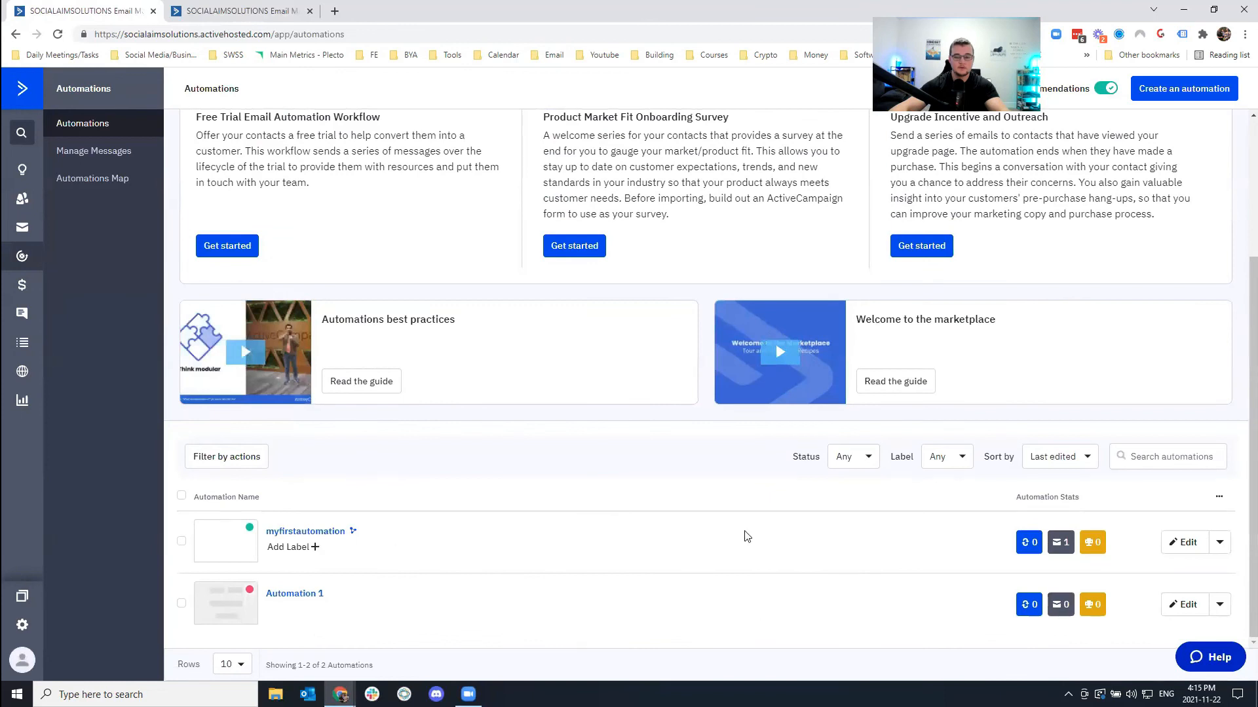
pyautogui.click(58, 34)
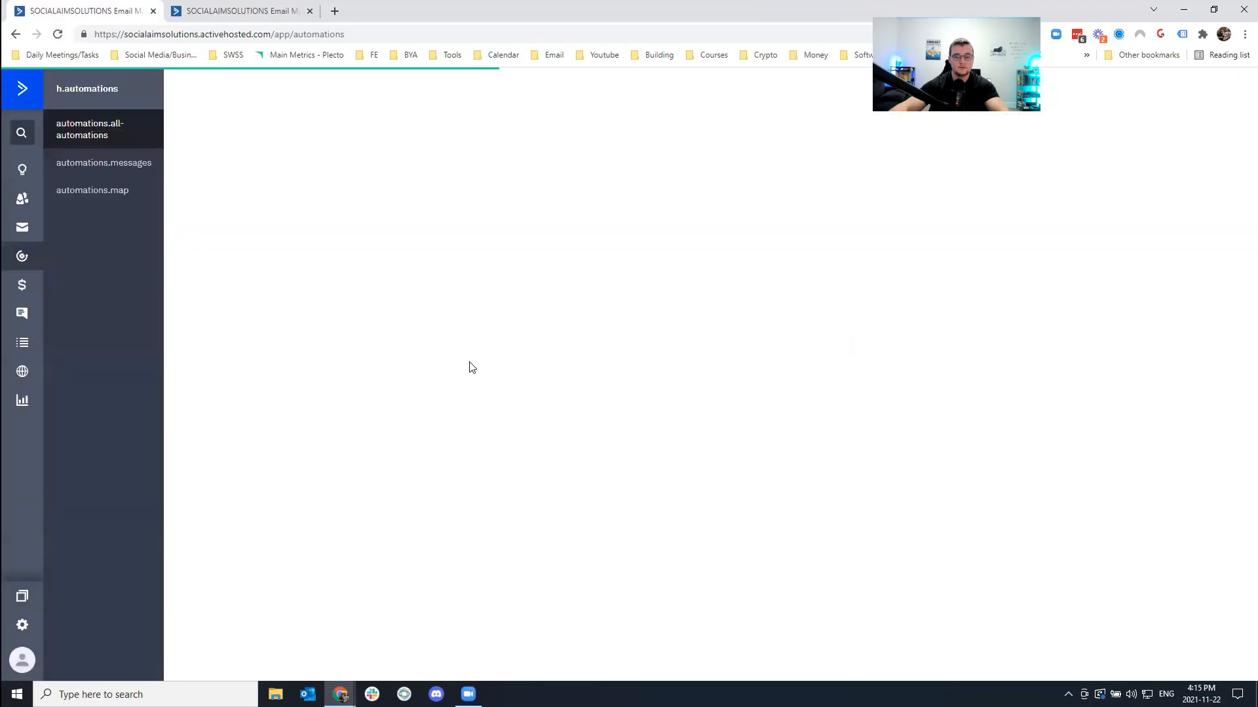
pyautogui.scroll(-3, 472, 365)
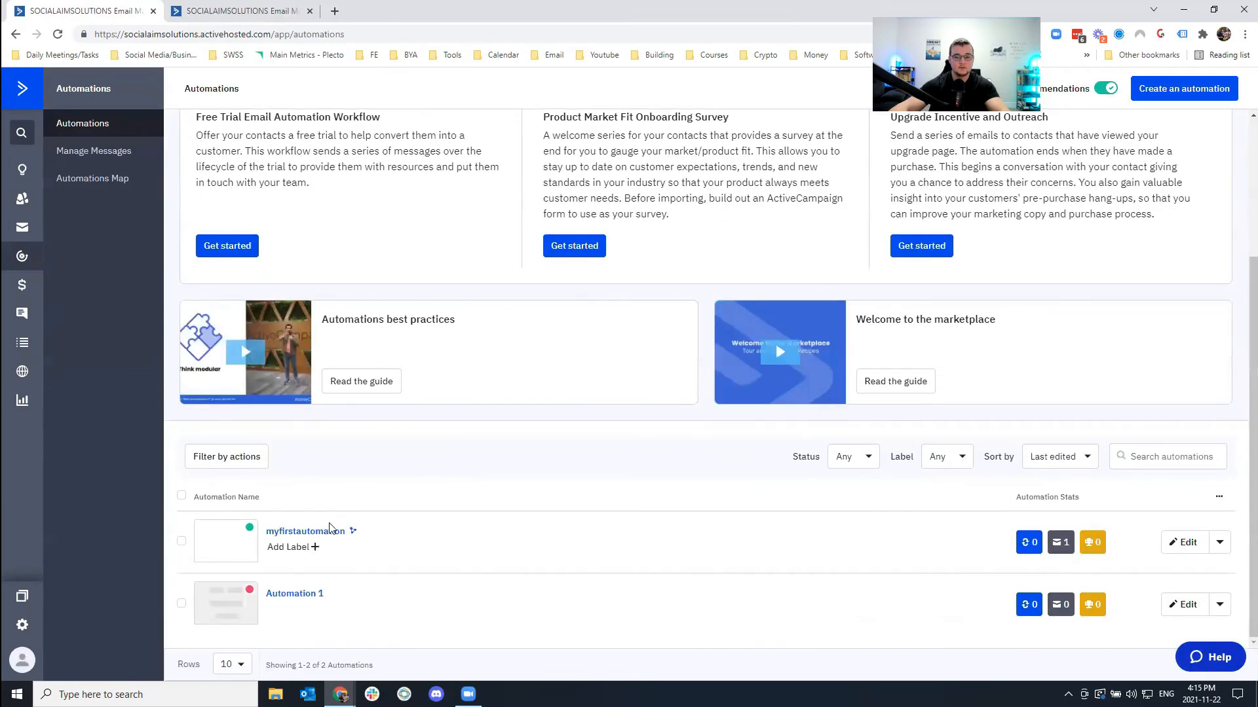
pyautogui.click(315, 532)
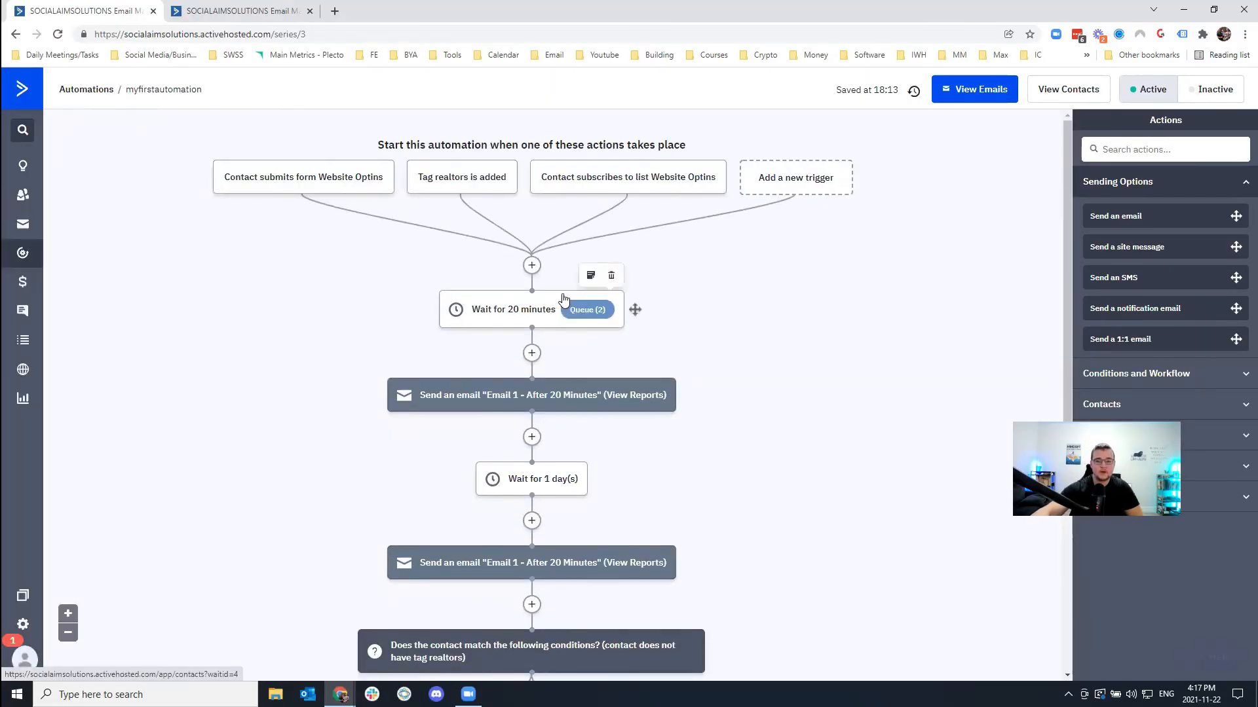
pyautogui.click(589, 317)
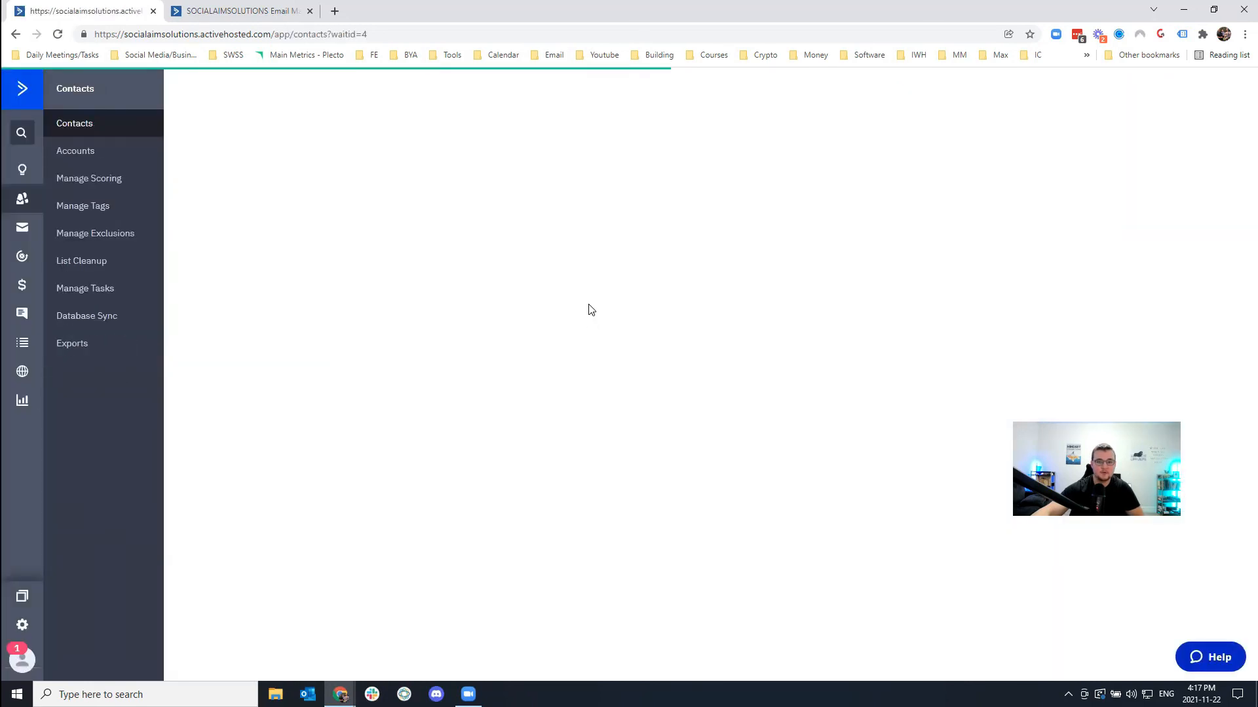
pyautogui.click(15, 36)
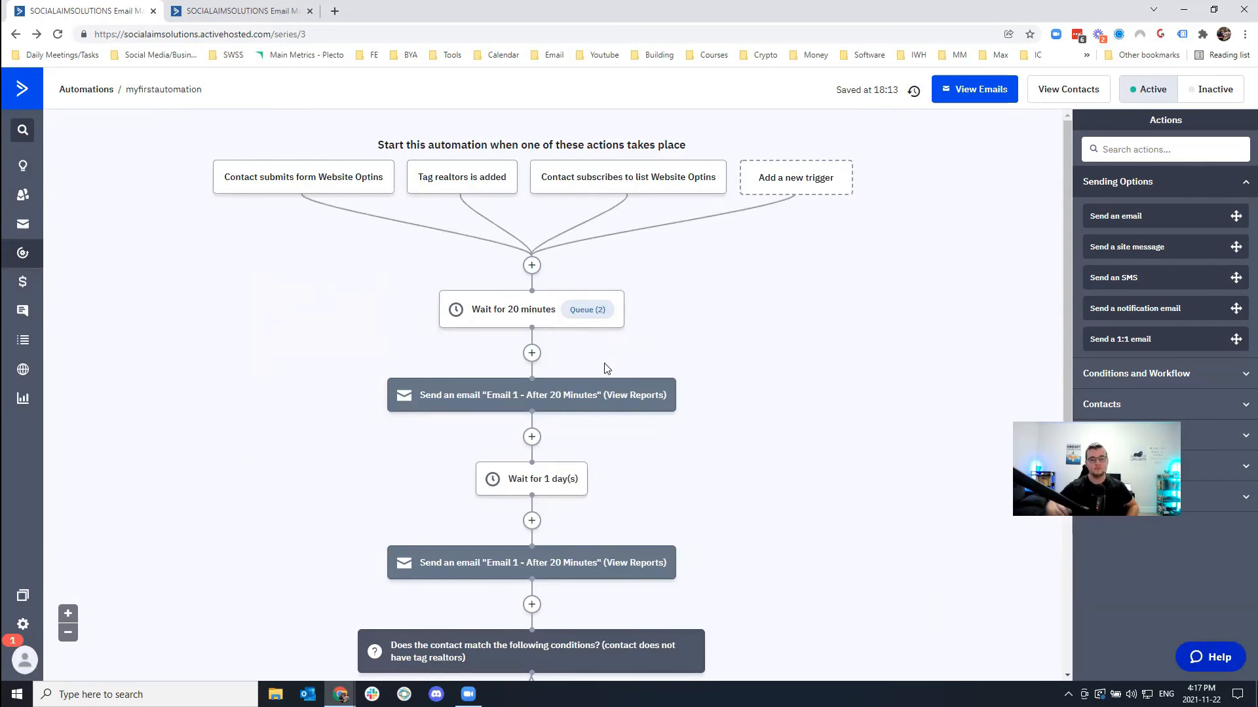
pyautogui.scroll(-5, 651, 354)
pyautogui.scroll(3, 651, 353)
pyautogui.scroll(3, 356, 296)
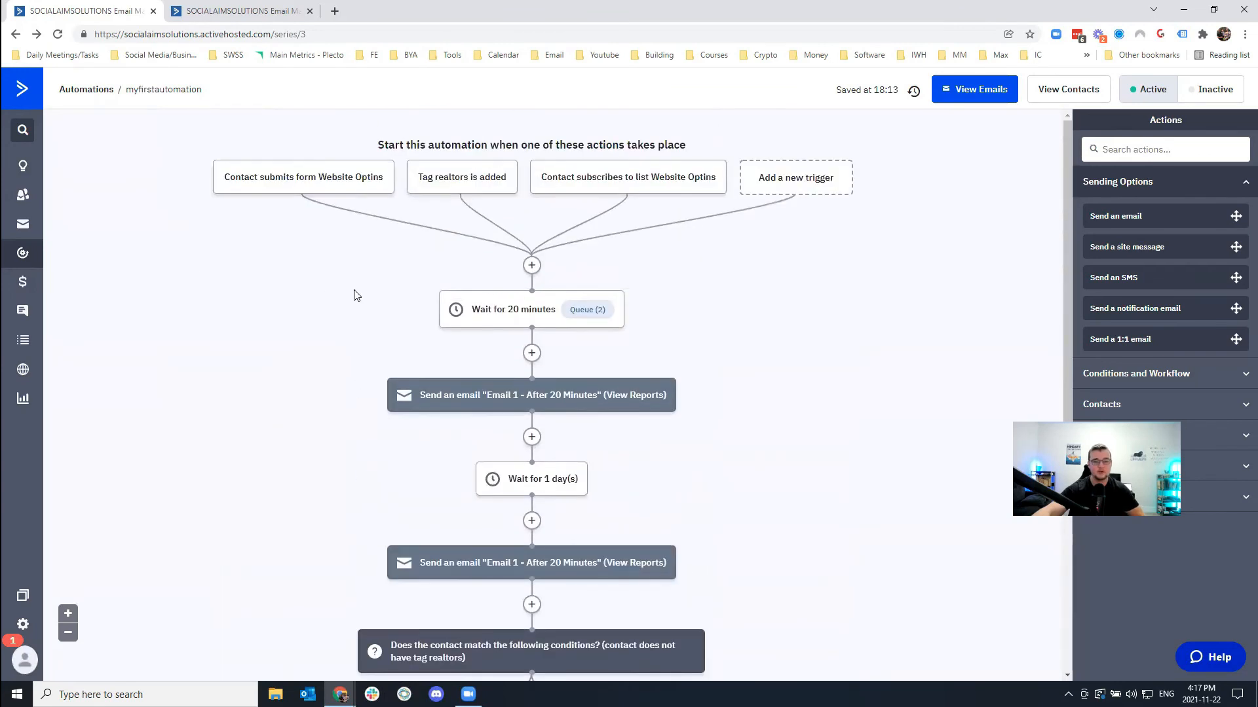